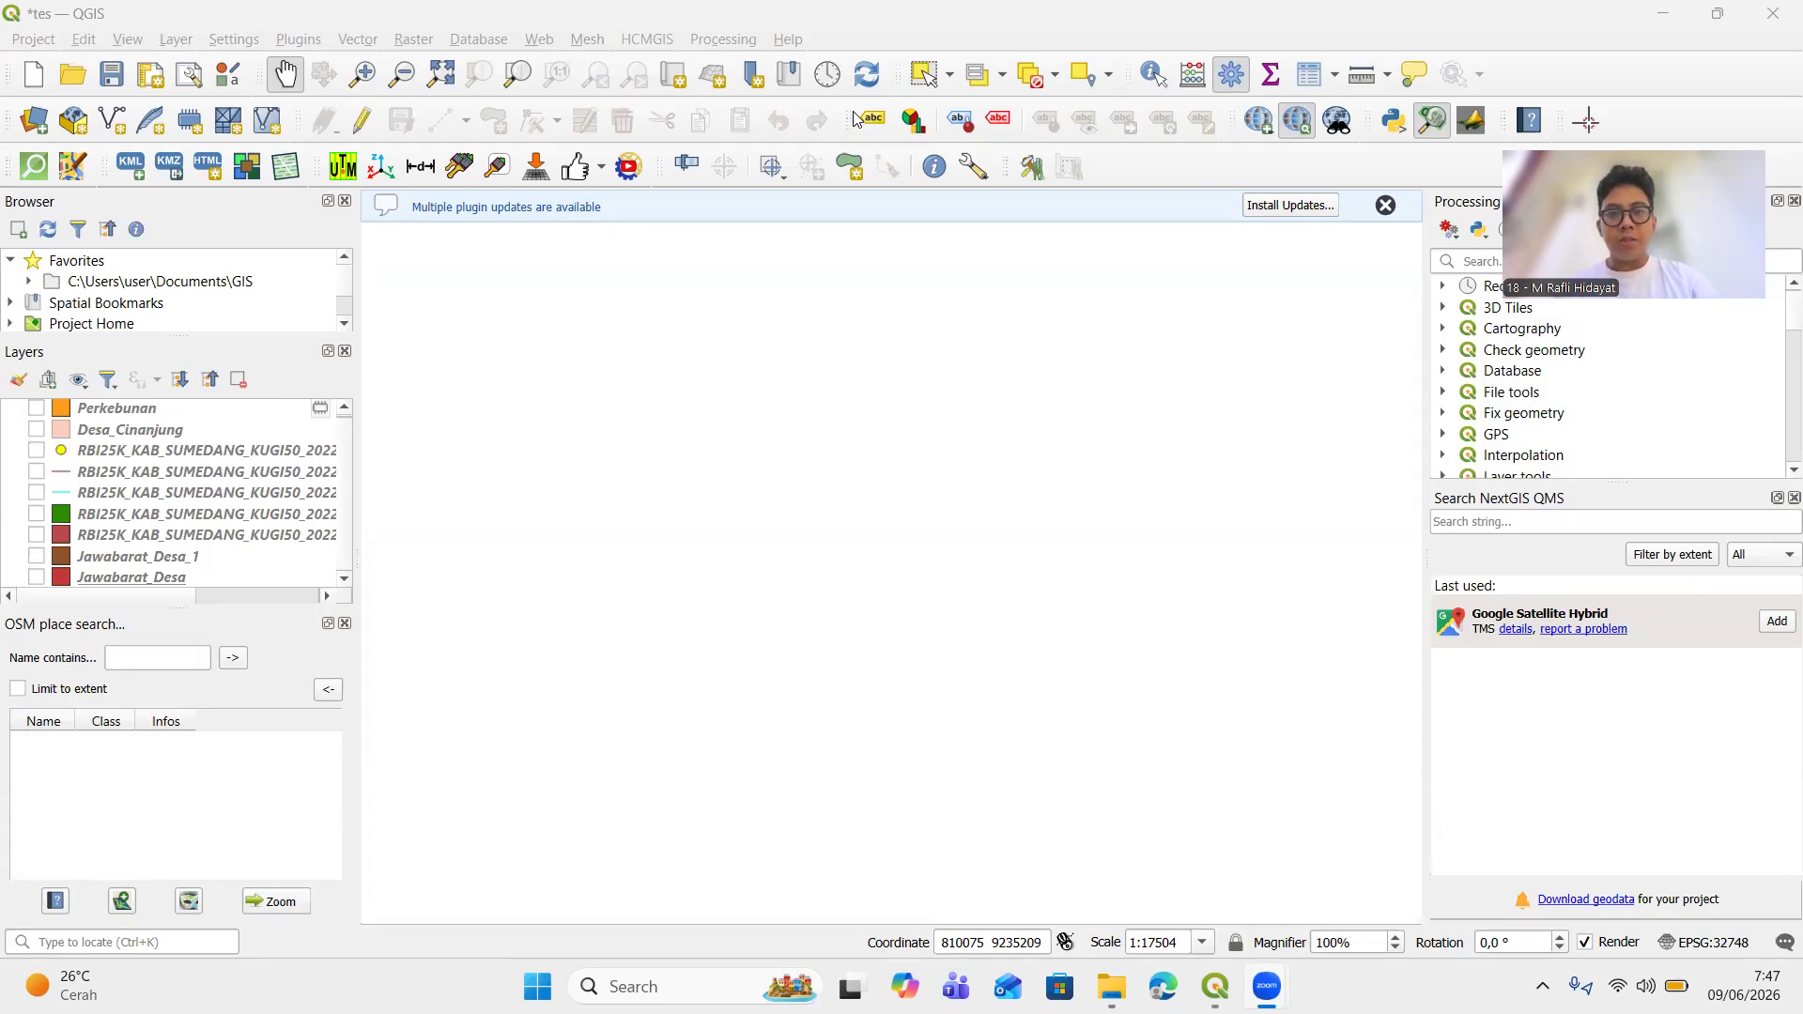
{"action": "left_click", "coordinate": [872, 241]}
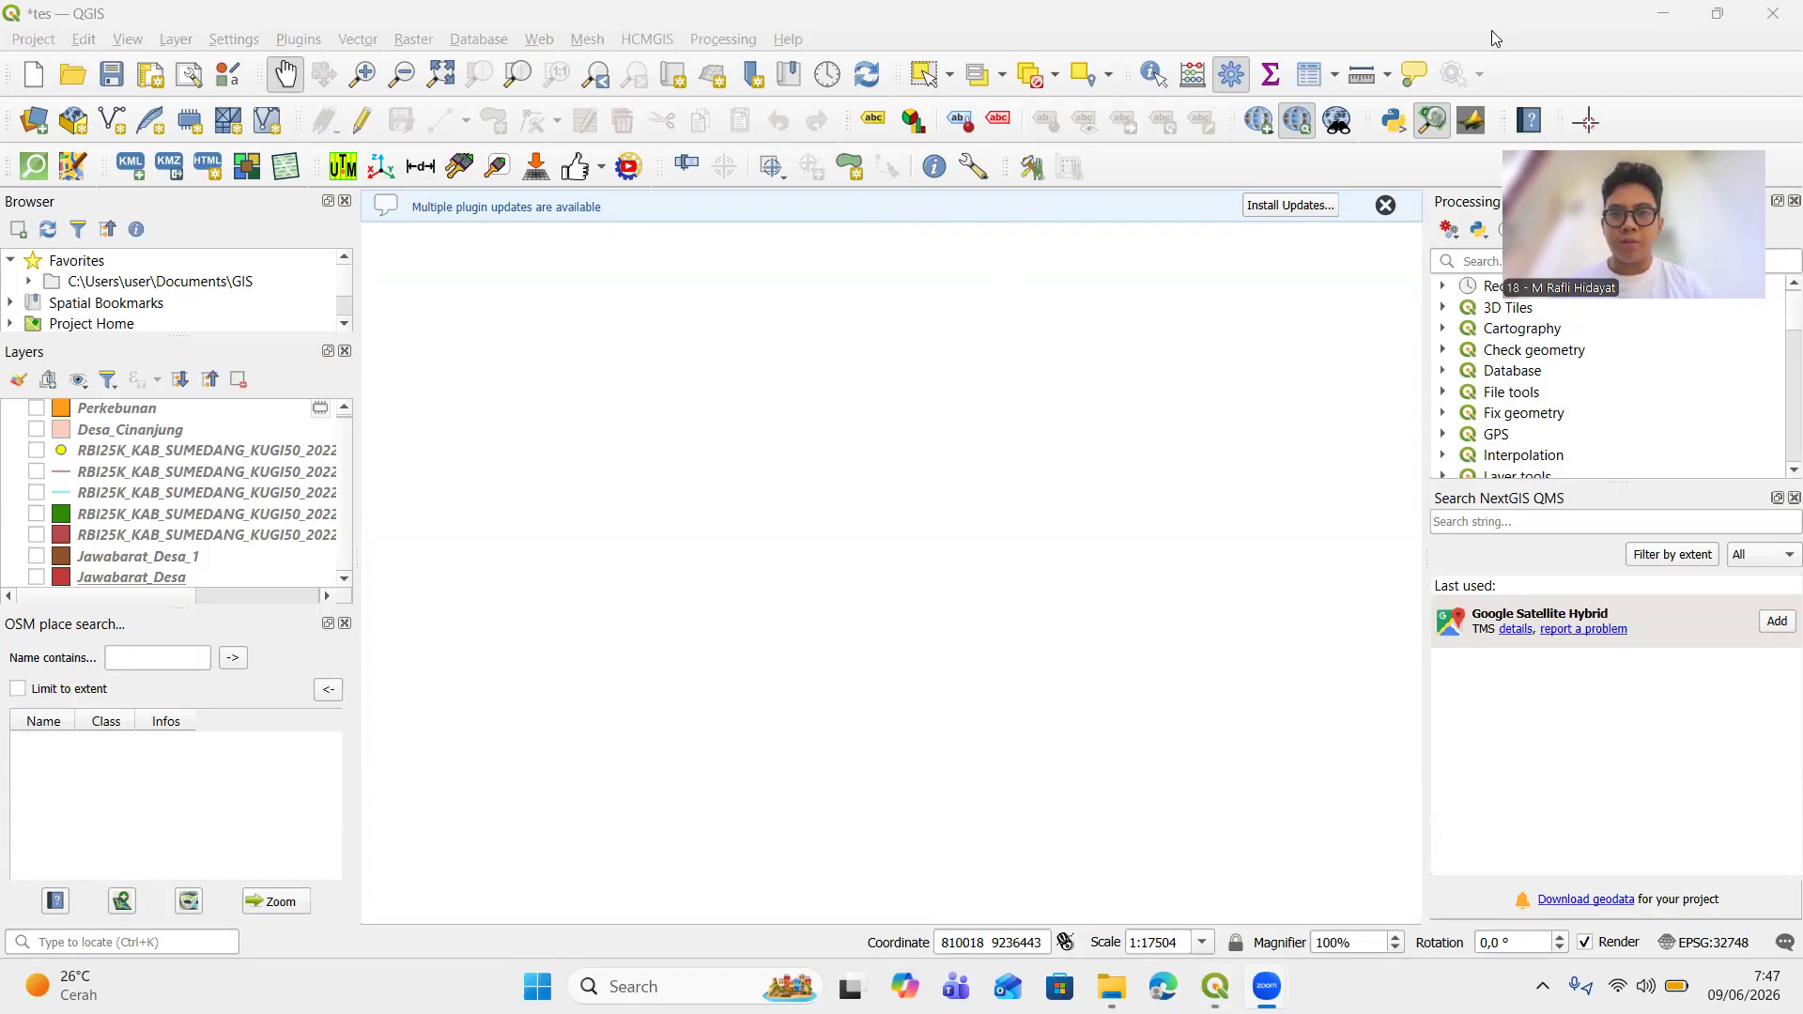
{"action": "left_click", "coordinate": [1214, 11]}
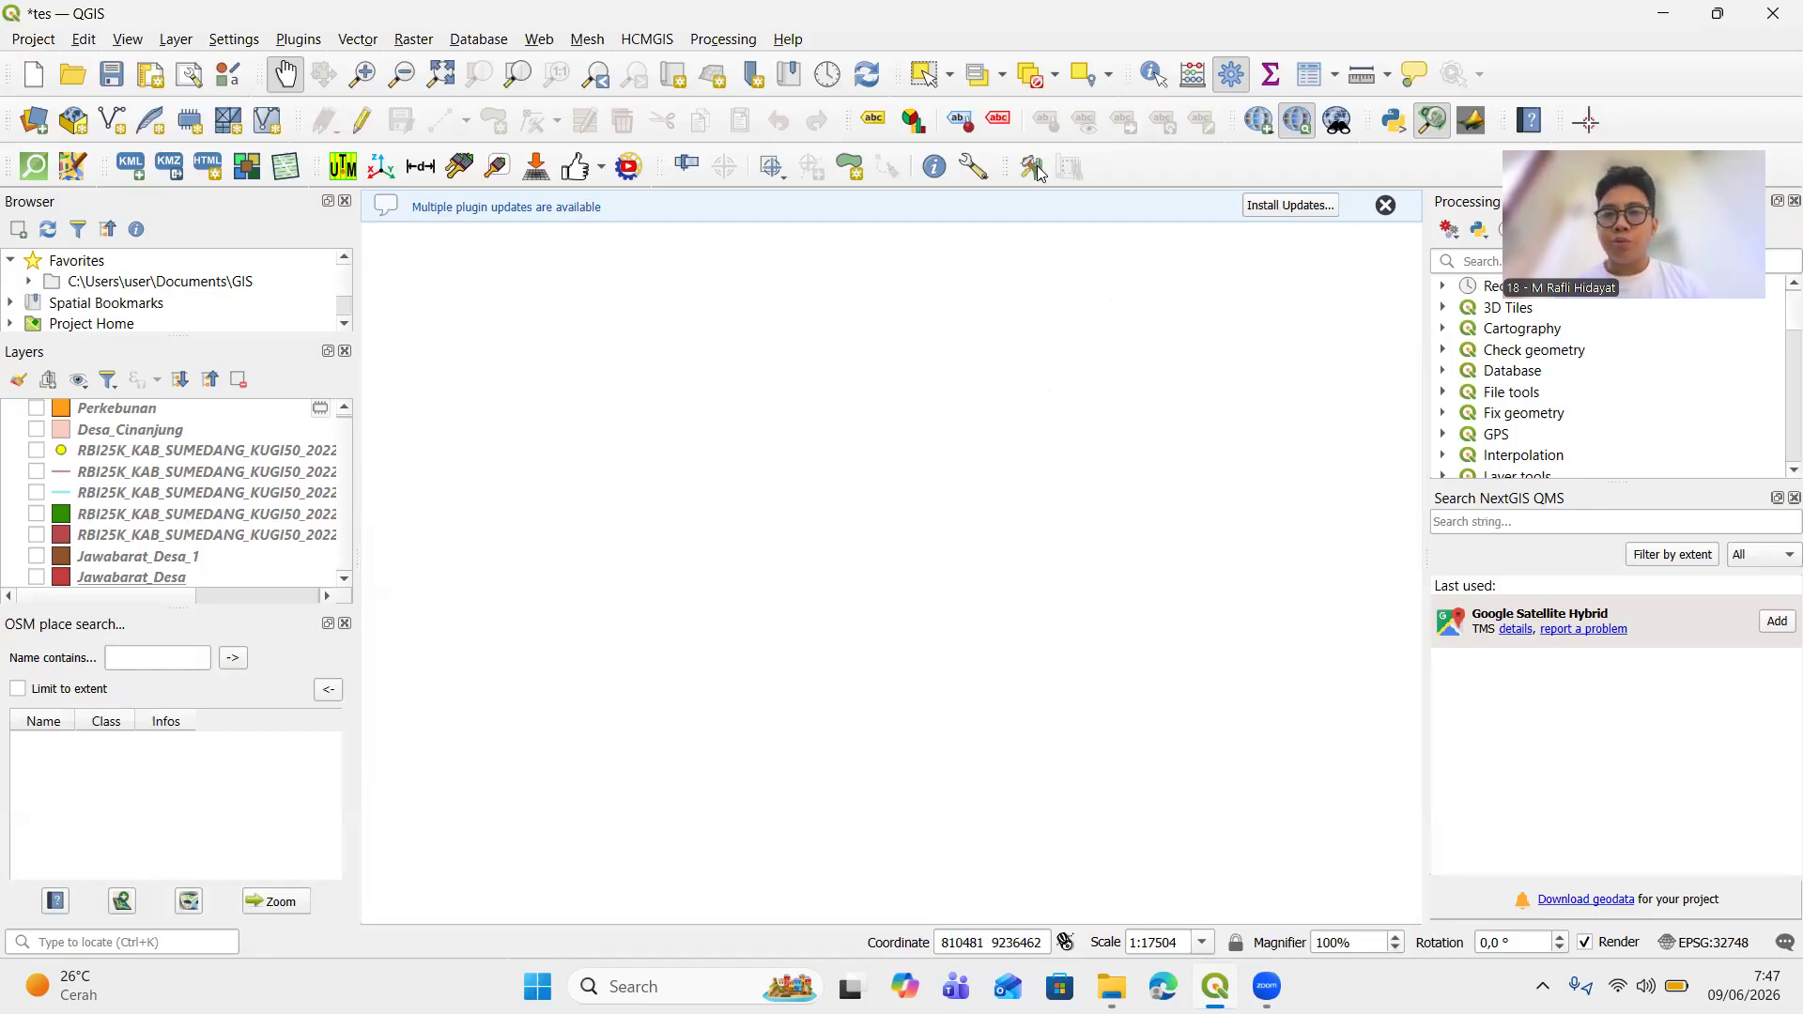
{"action": "left_click", "coordinate": [806, 139]}
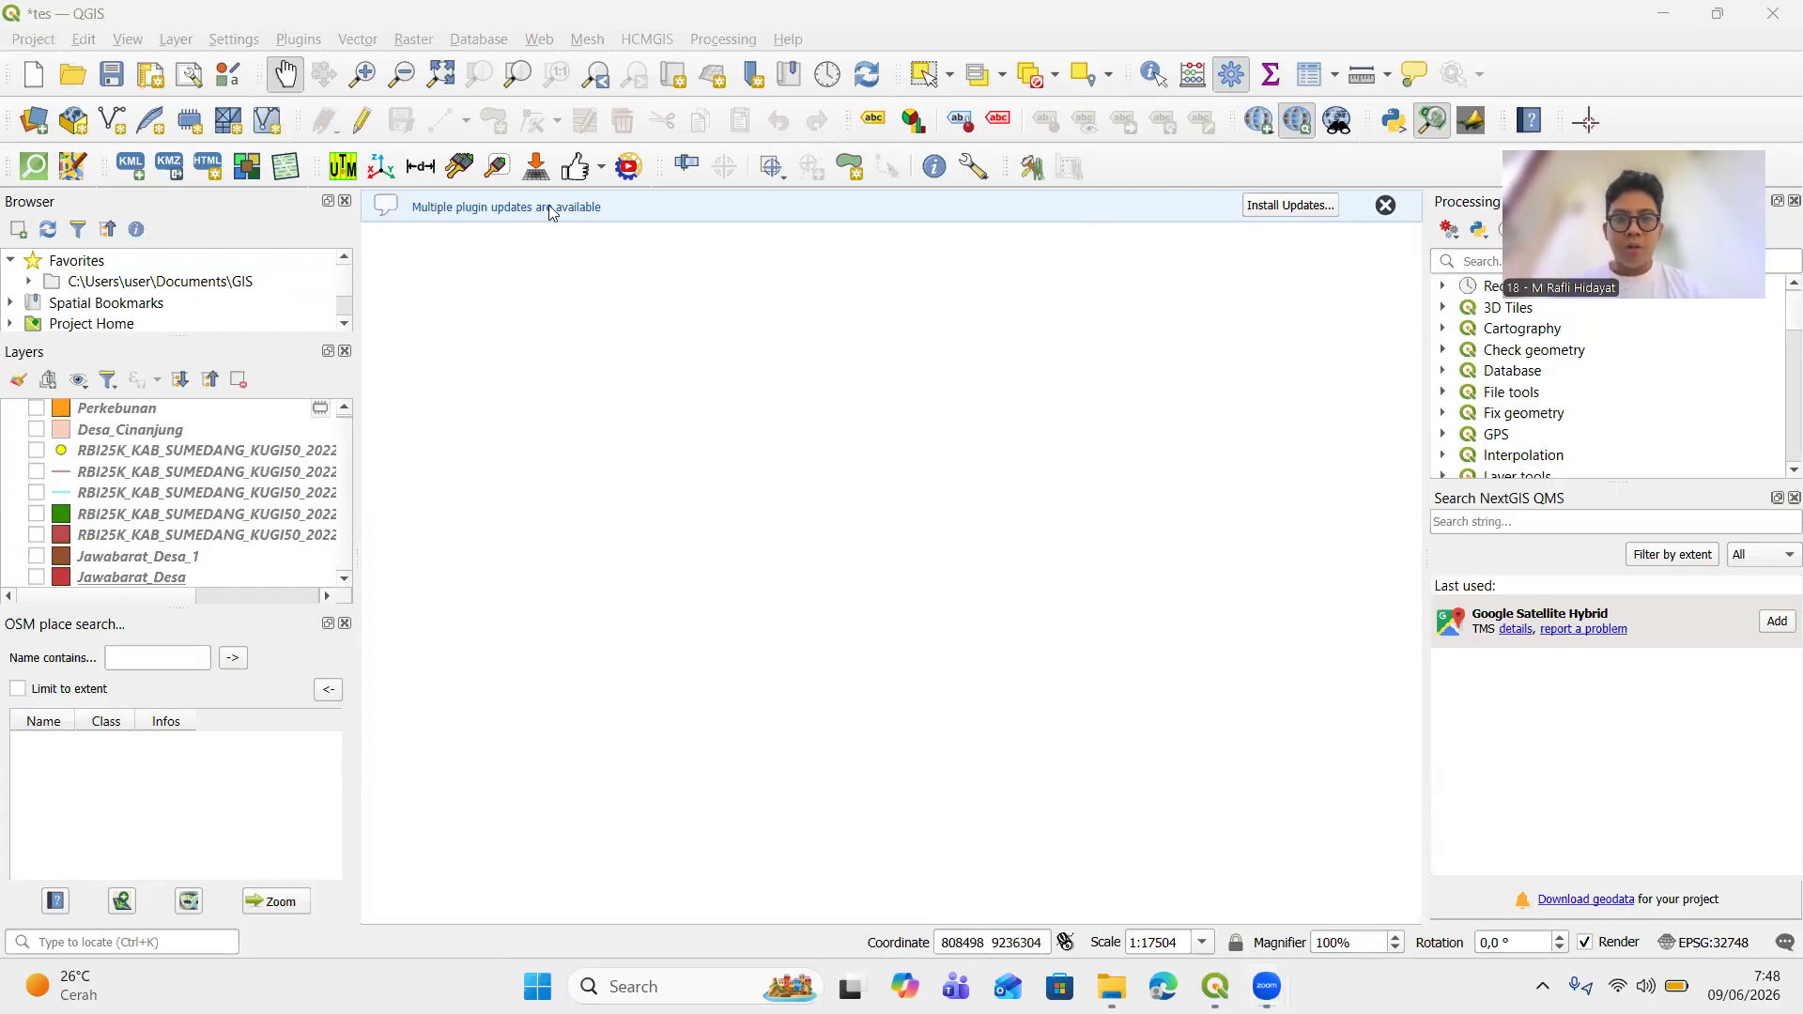
{"action": "left_click", "coordinate": [724, 28]}
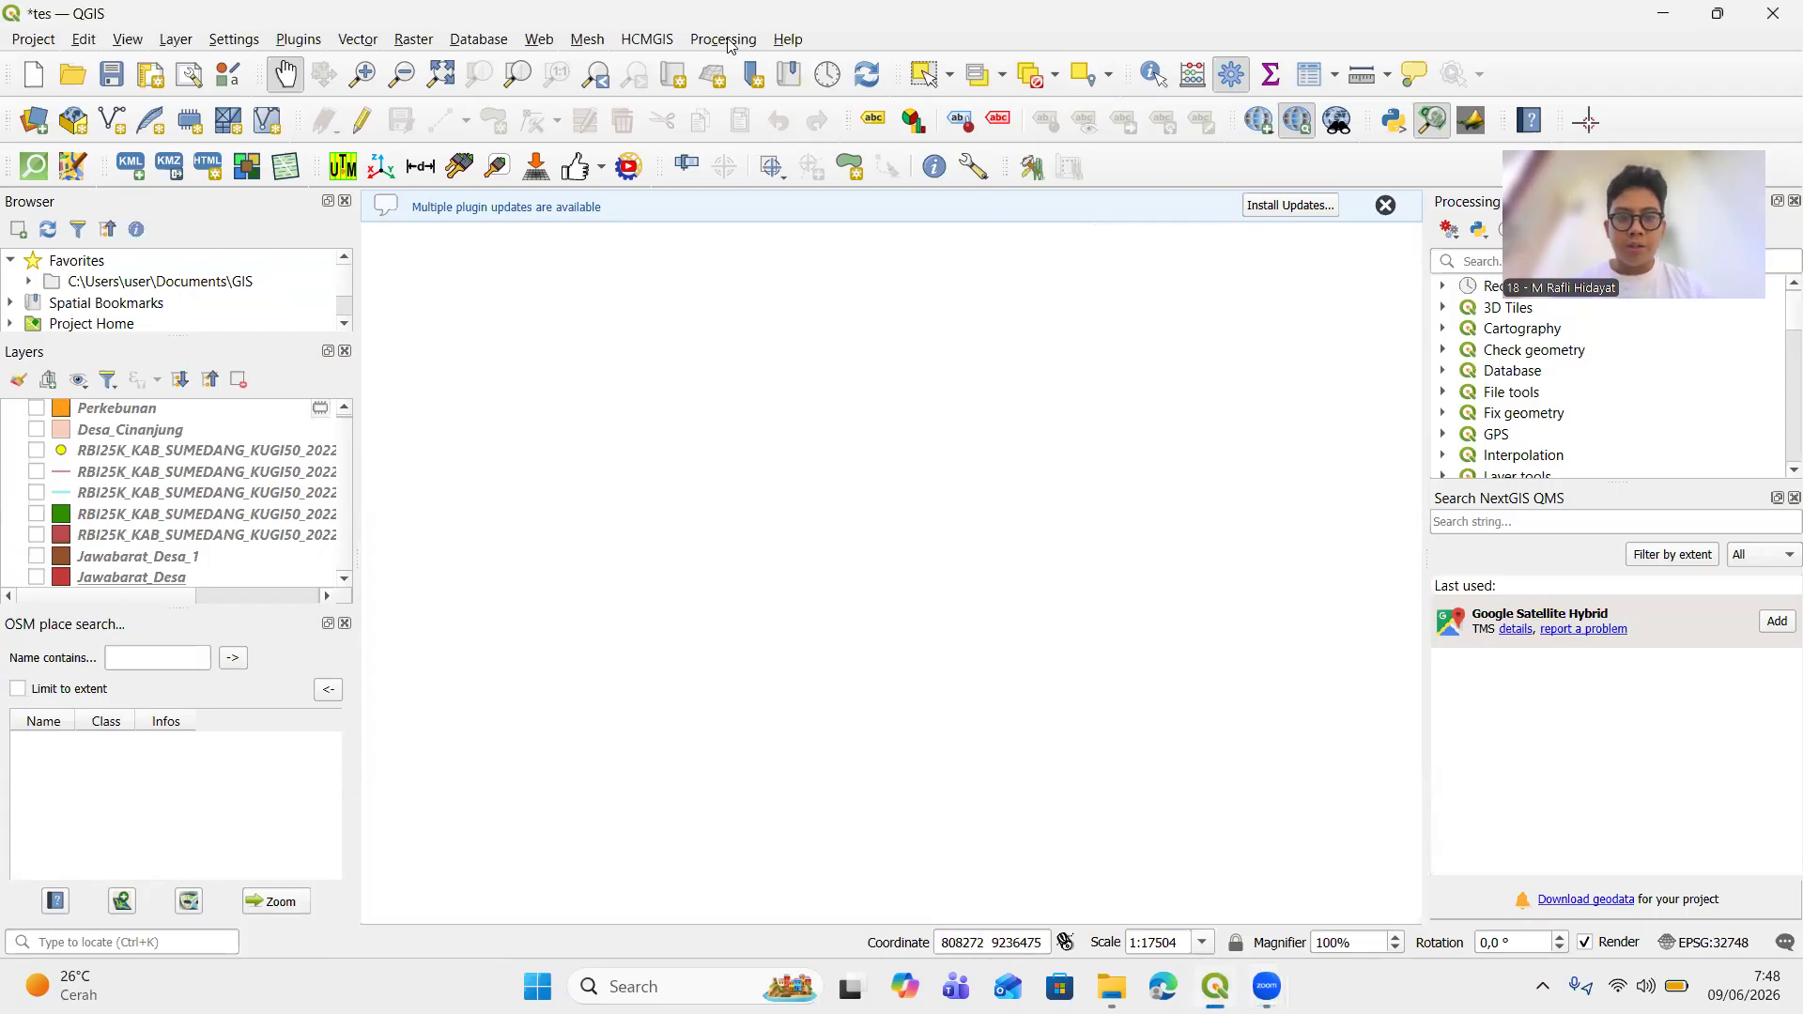
{"action": "left_click", "coordinate": [729, 370]}
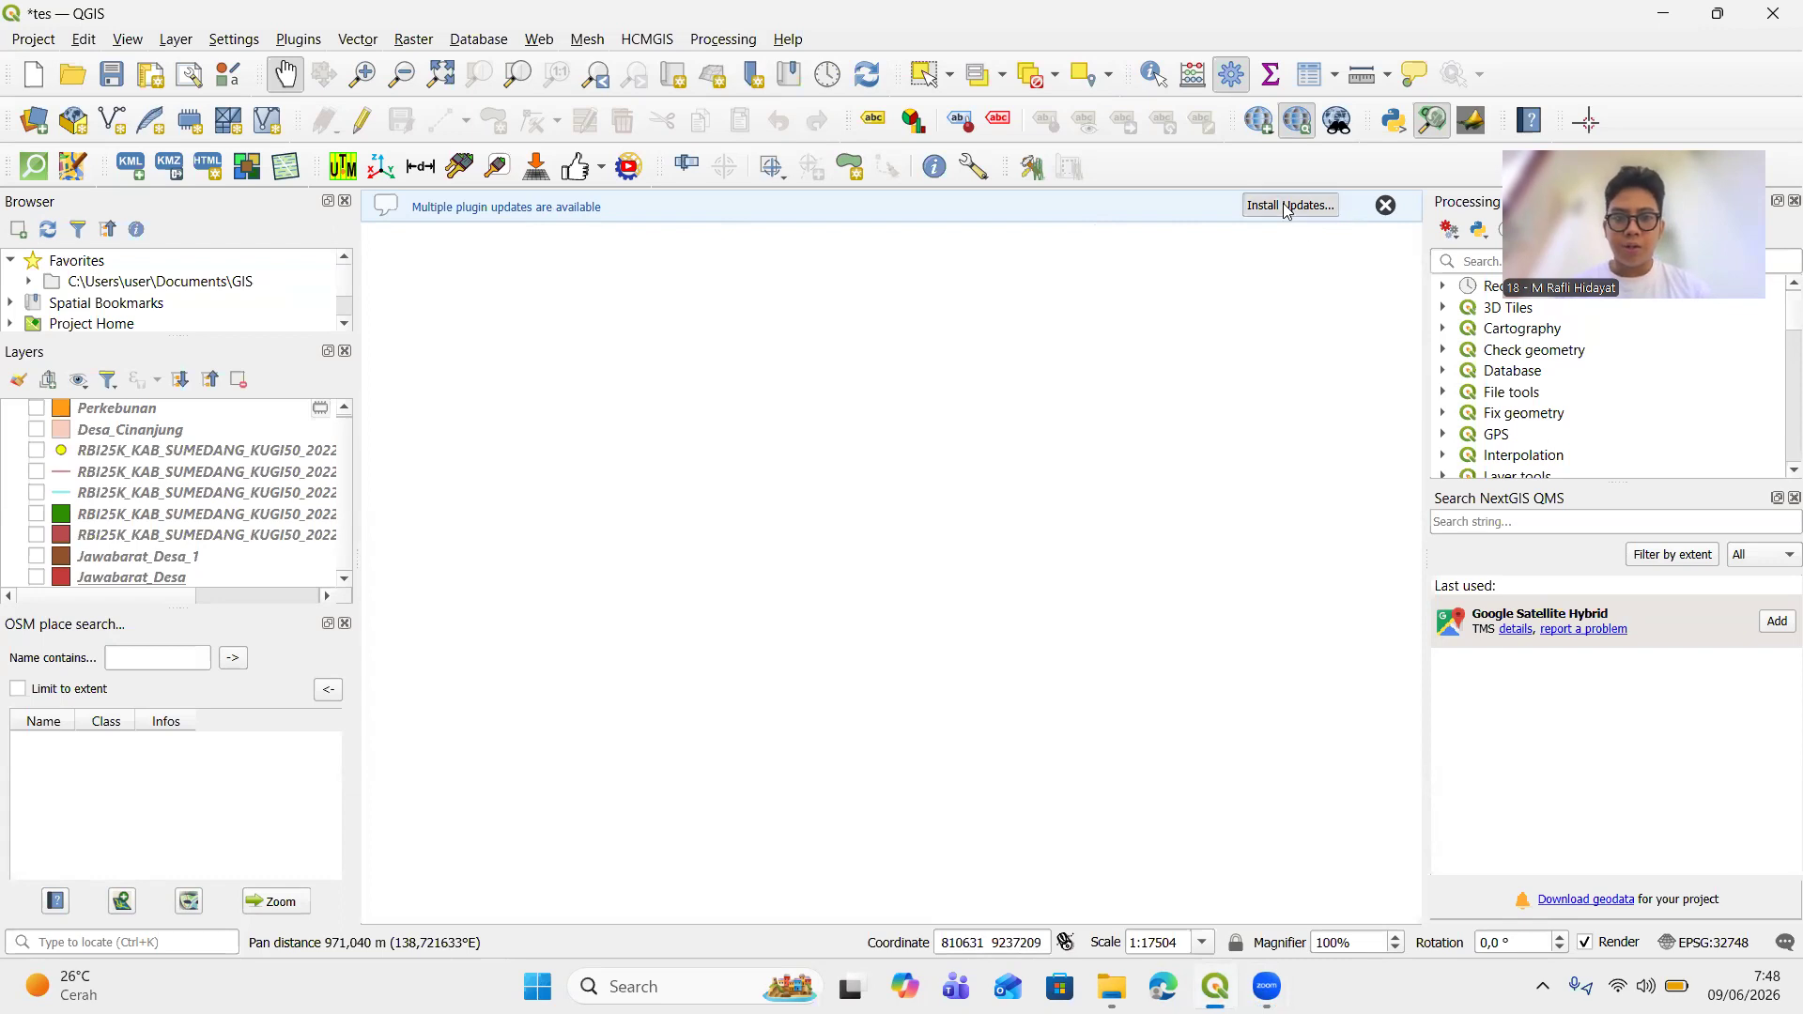
Open the list of upgradeable plugins and close it without upgrading any
{"action": "left_click", "coordinate": [1319, 205]}
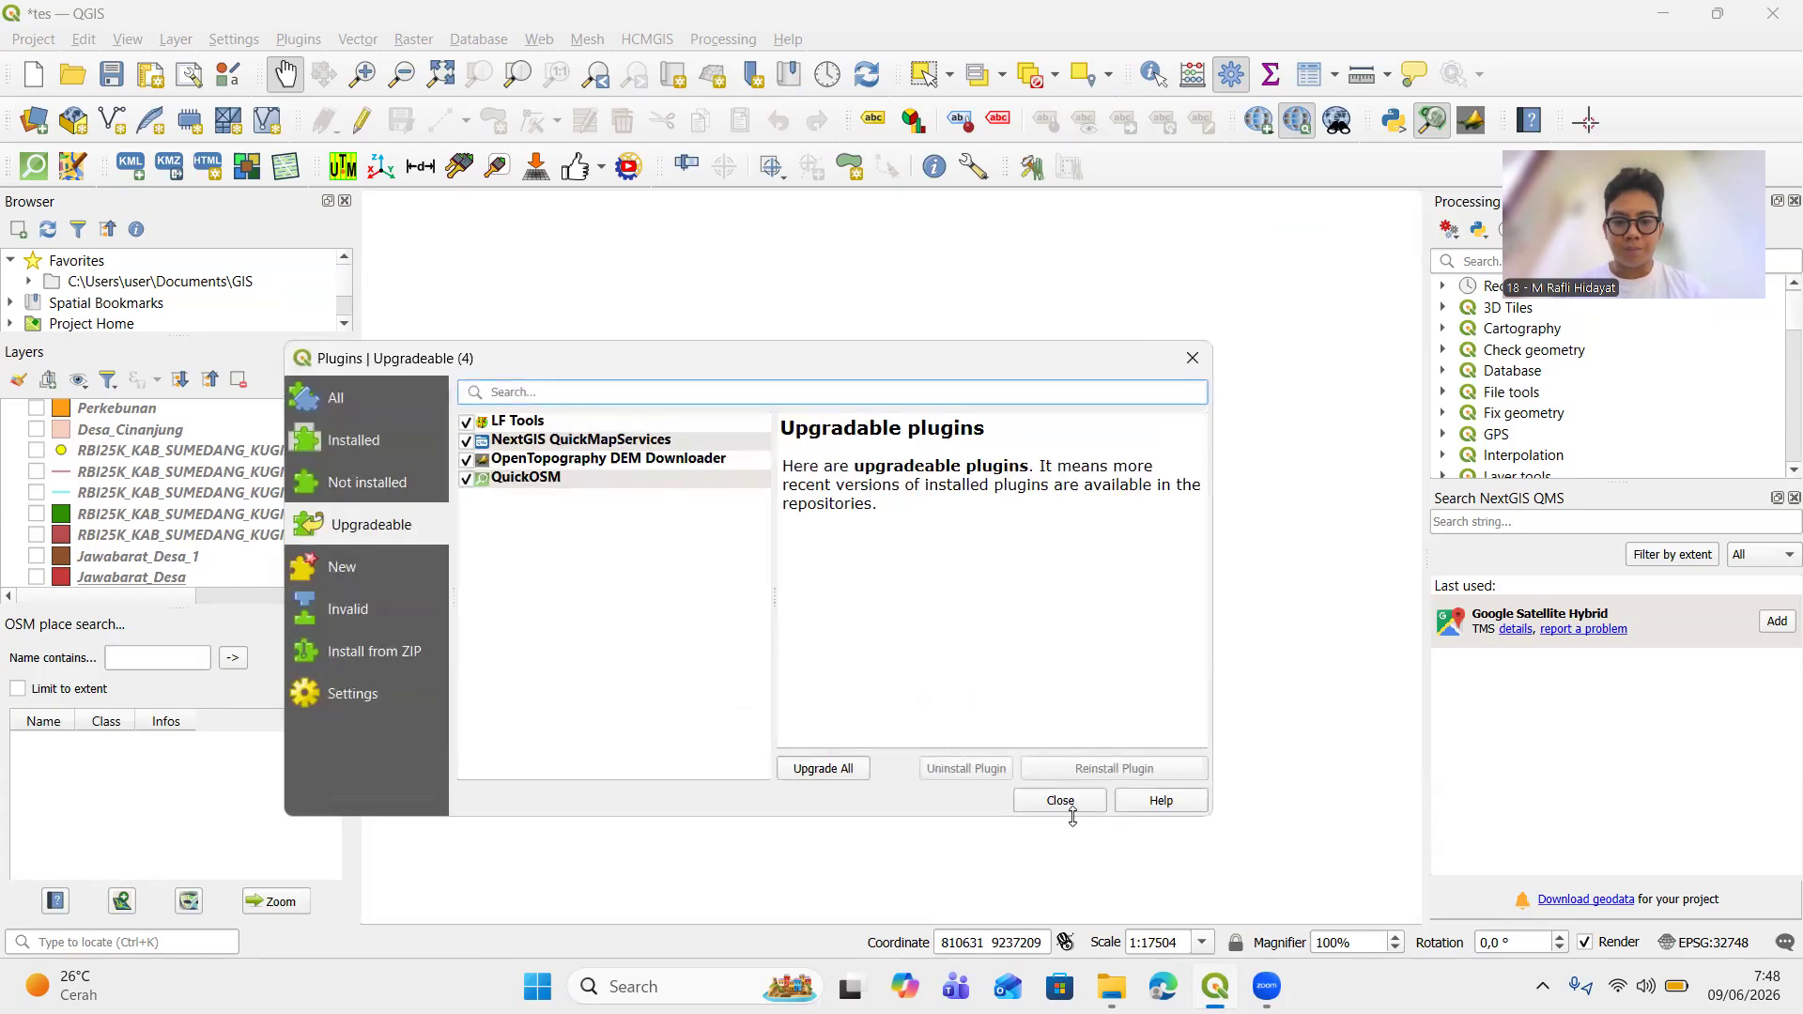
{"action": "left_click", "coordinate": [1062, 804]}
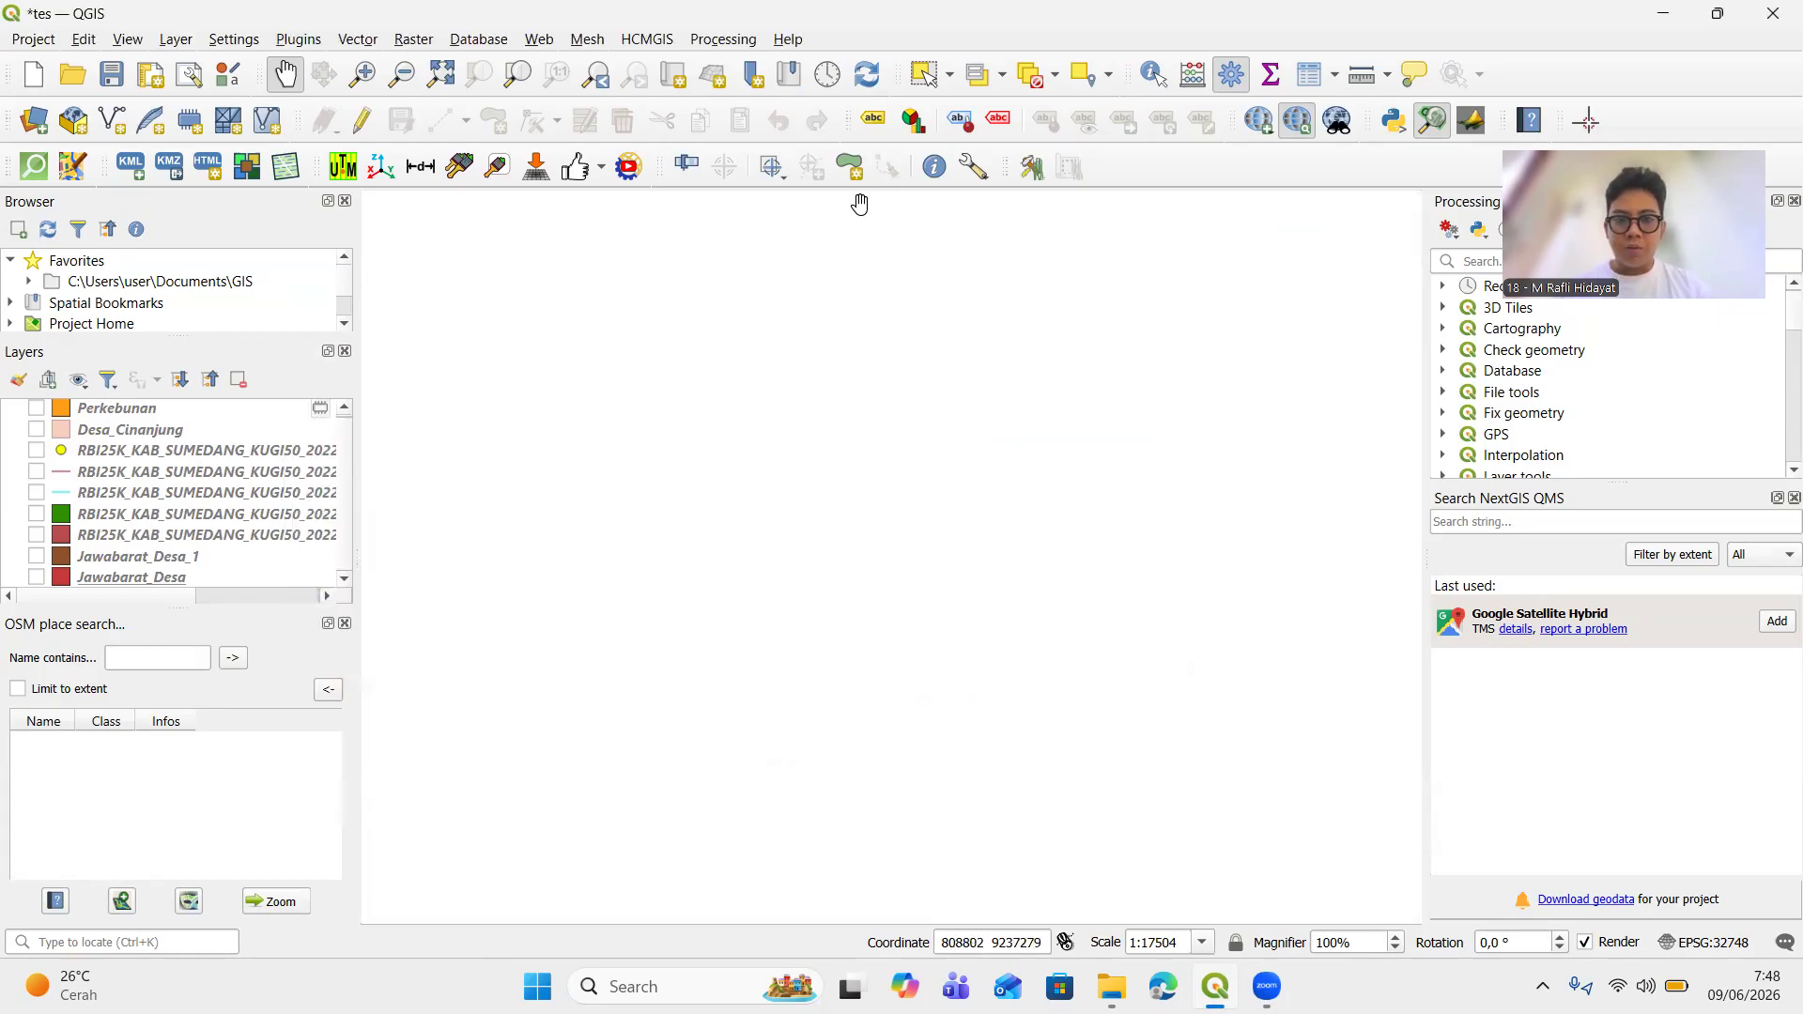
Add the Esri Topographic basemap from the HCMGIS plugin to the project
{"action": "left_click", "coordinate": [718, 40]}
{"action": "mouse_move", "coordinate": [635, 43]}
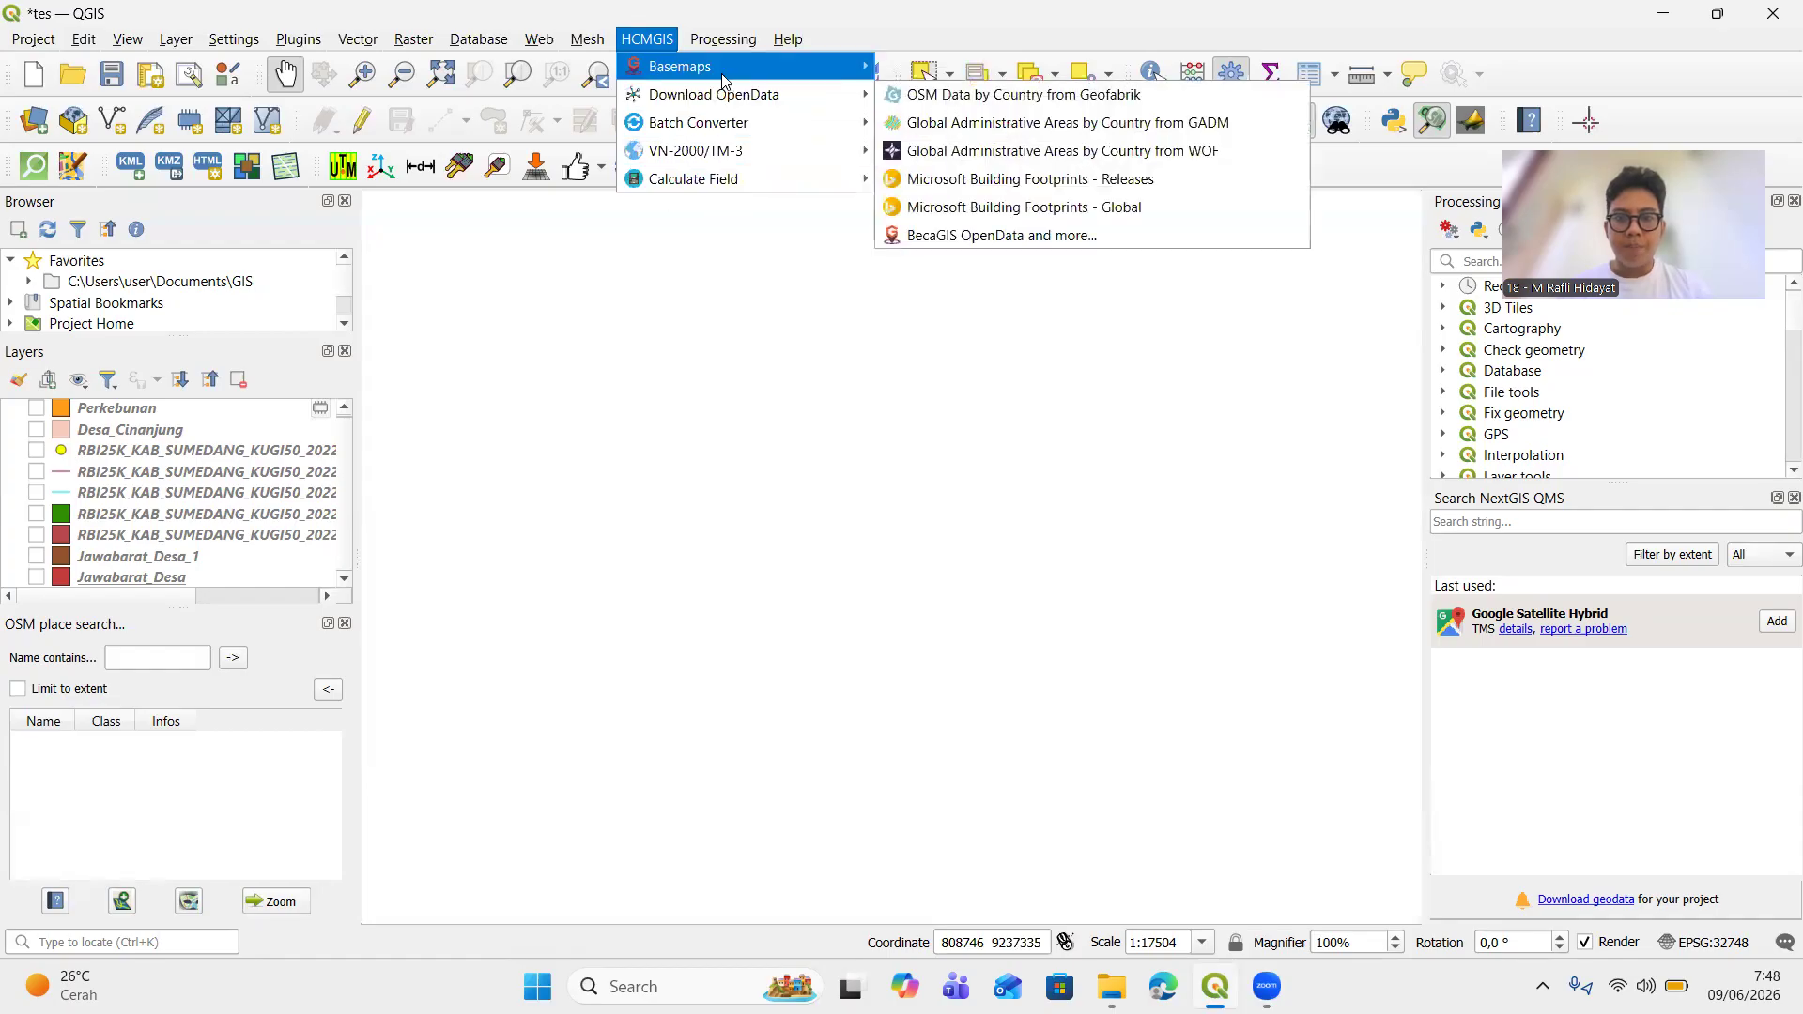
{"action": "mouse_move", "coordinate": [723, 80]}
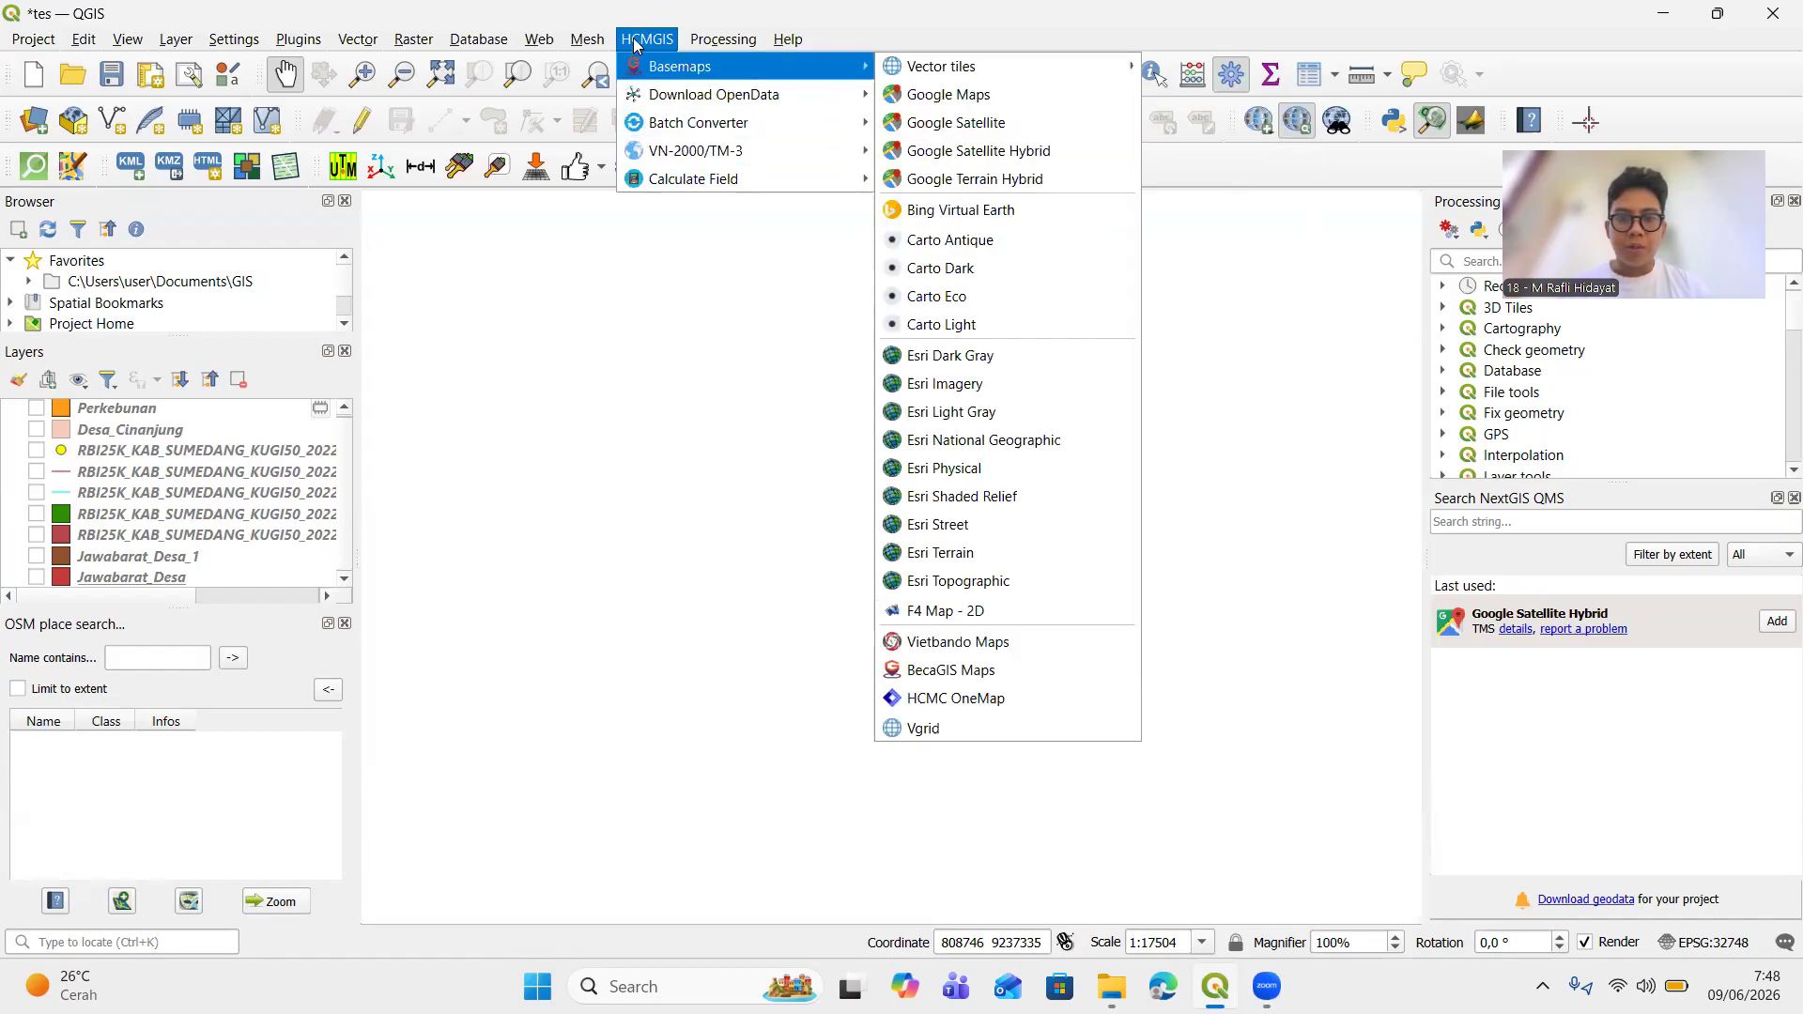
{"action": "mouse_move", "coordinate": [713, 49]}
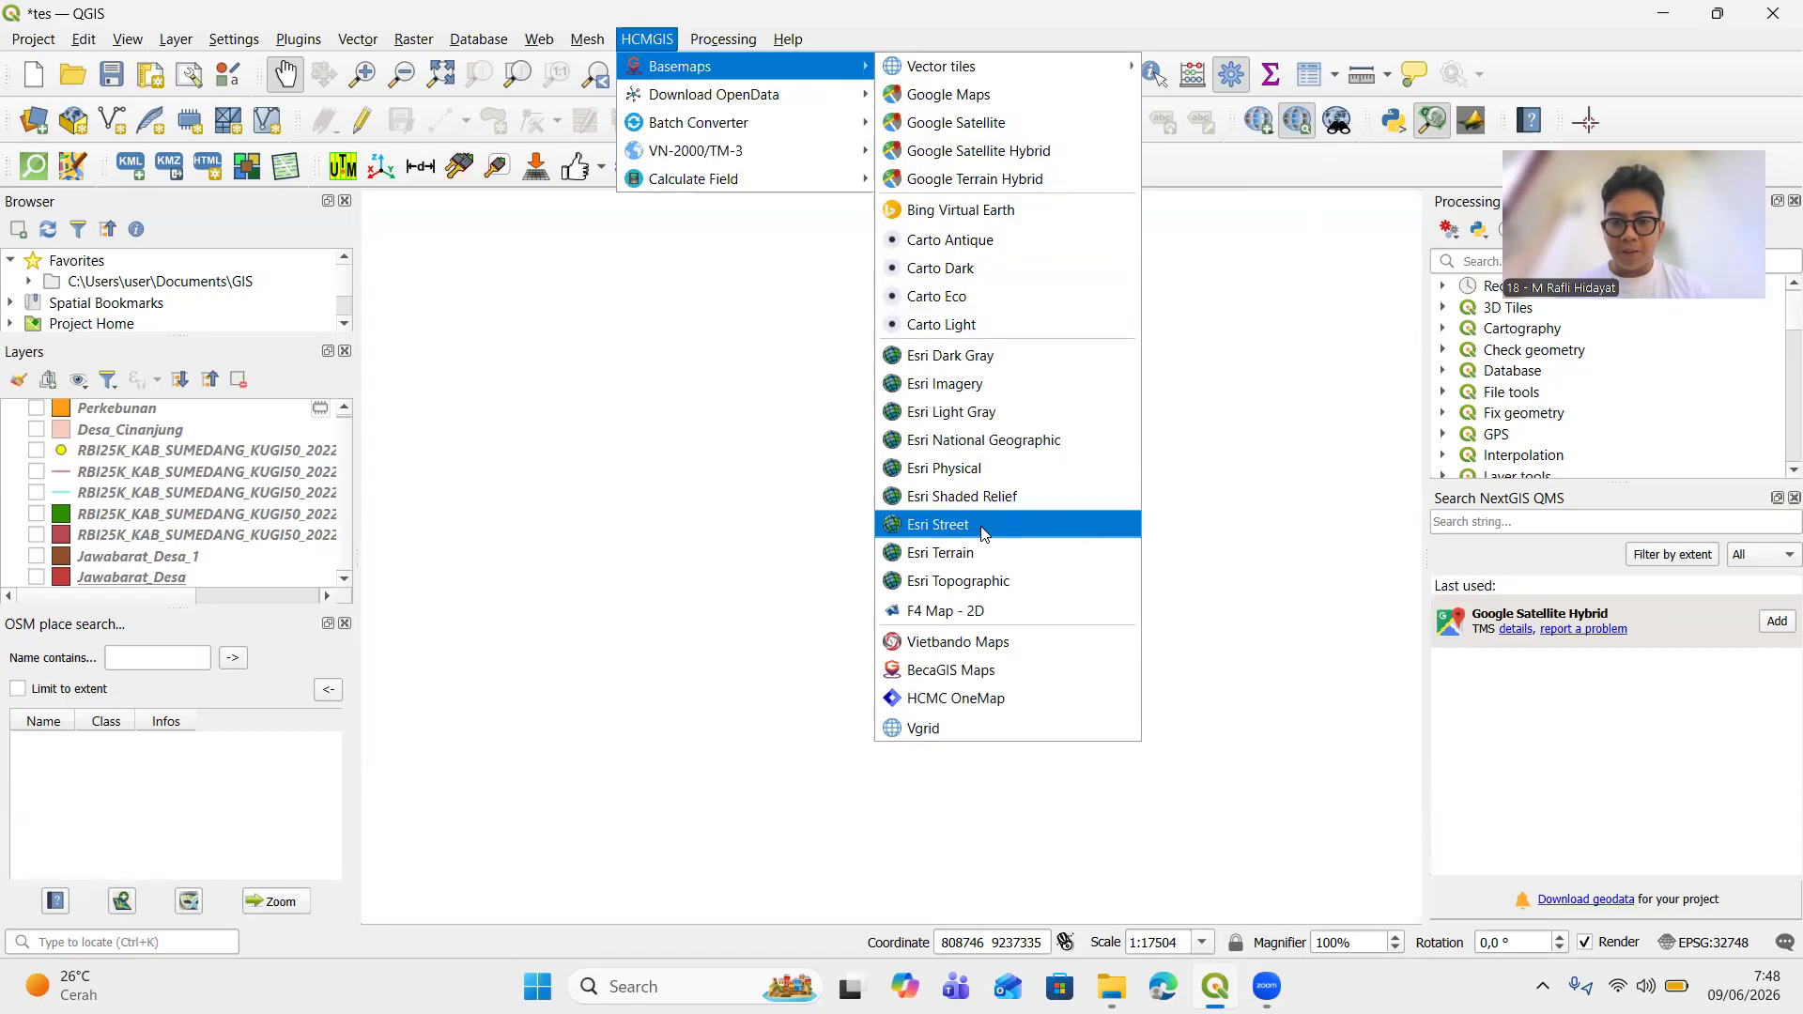
{"action": "left_click", "coordinate": [980, 582]}
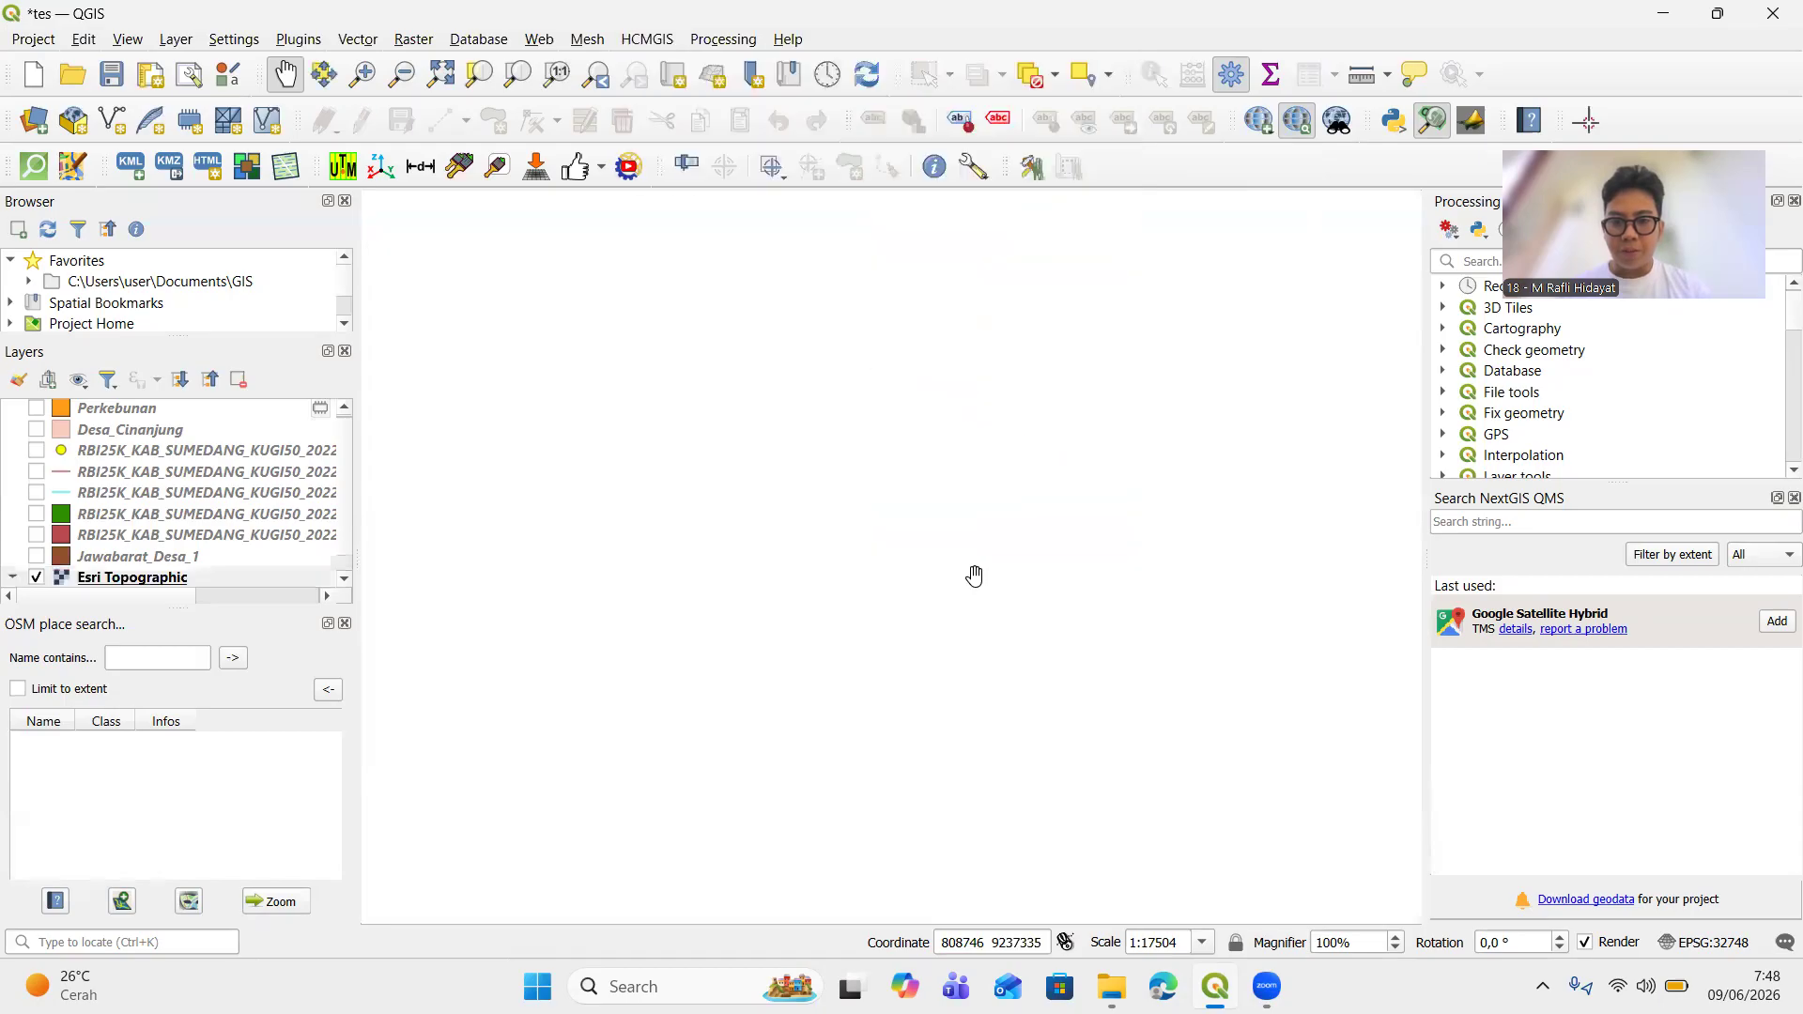
{"action": "left_click_drag", "start_coordinate": [974, 576], "coordinate": [741, 551]}
{"action": "scroll", "coordinate": [766, 482], "scroll_direction": "down", "scroll_amount": 1}
{"action": "scroll", "coordinate": [741, 551], "scroll_direction": "down", "scroll_amount": 1}
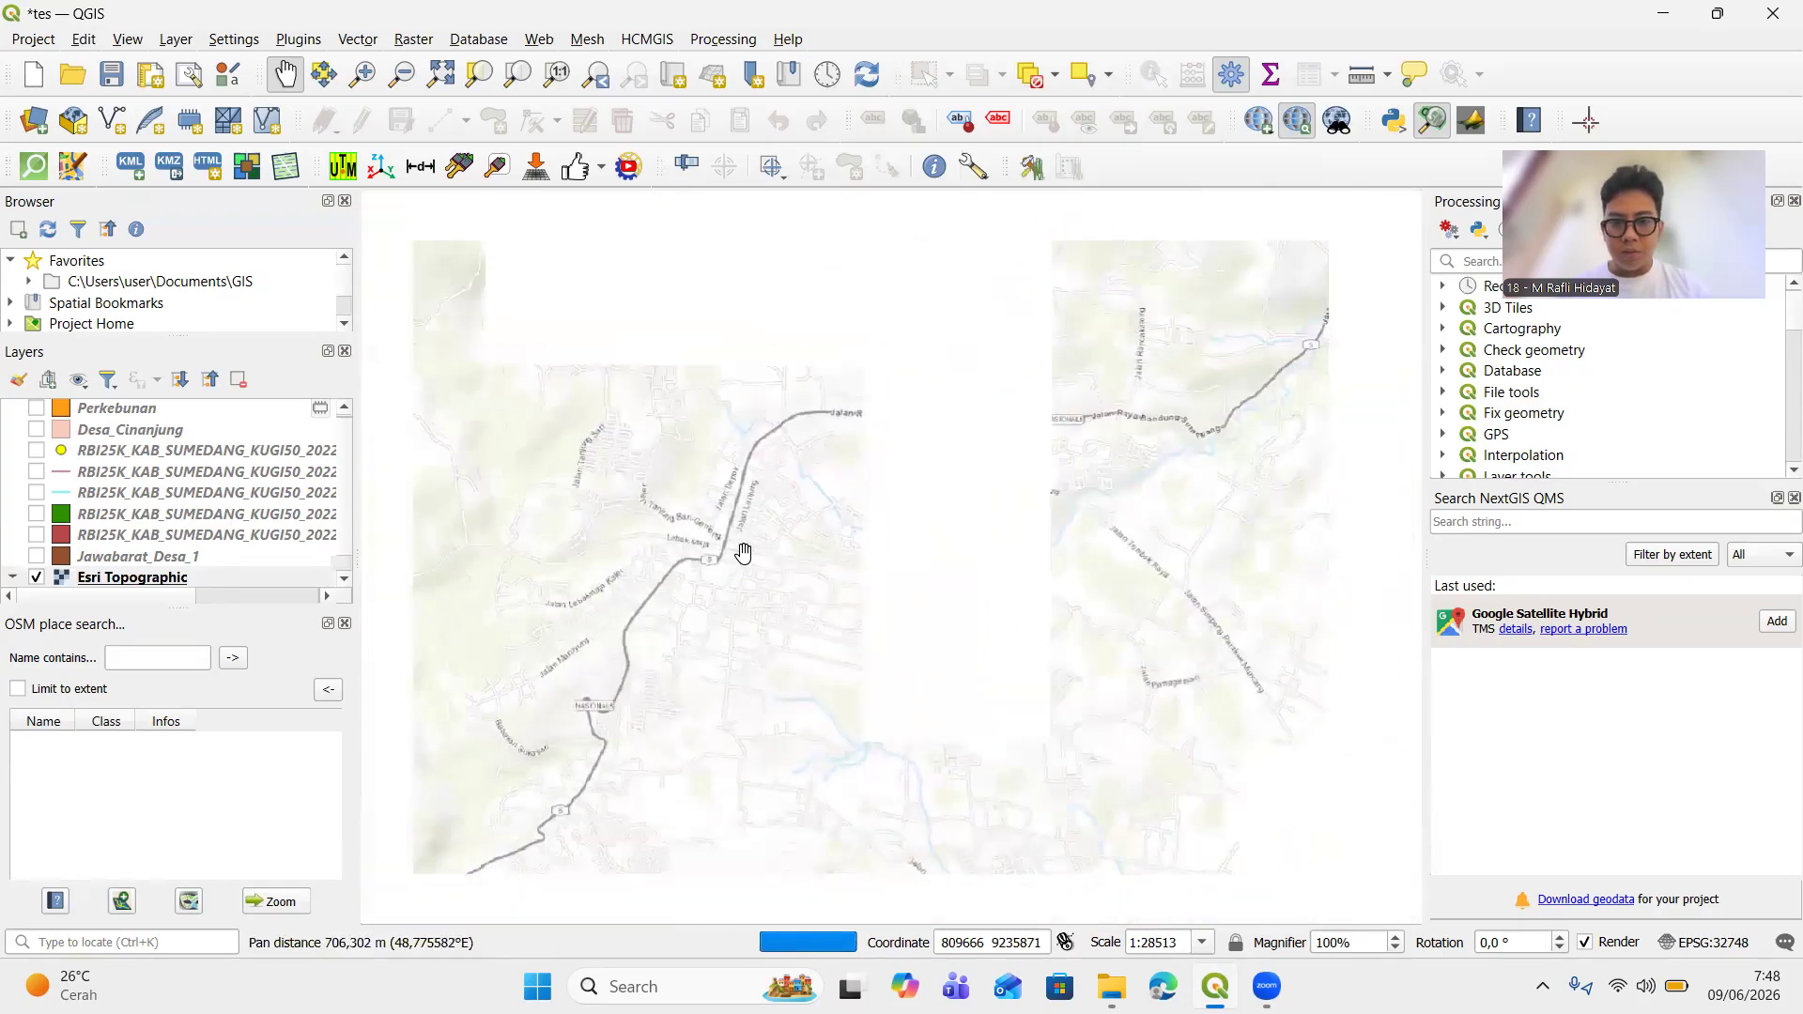
{"action": "left_click_drag", "start_coordinate": [873, 440], "coordinate": [924, 434]}
Add the Esri Topo World tile layer from the saved browser connections to the project
{"action": "scroll", "coordinate": [200, 306], "scroll_direction": "down", "scroll_amount": 5}
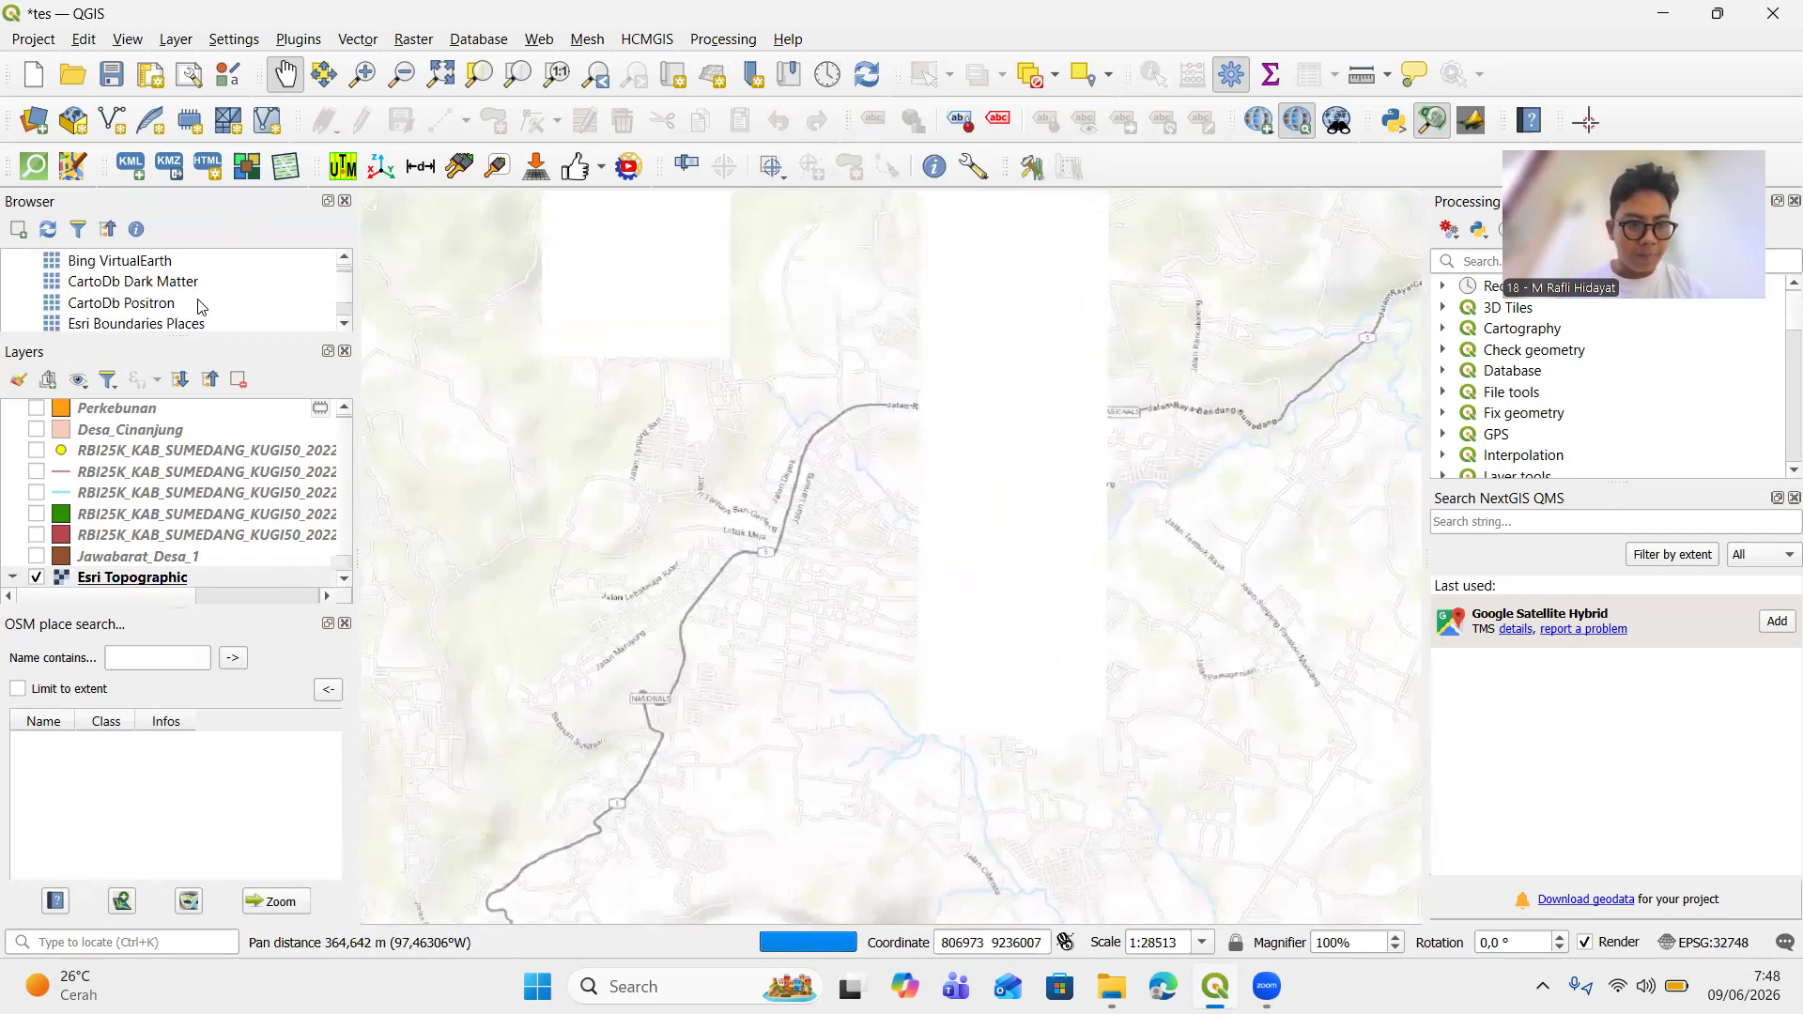
{"action": "scroll", "coordinate": [200, 307], "scroll_direction": "down", "scroll_amount": 1}
{"action": "scroll", "coordinate": [198, 306], "scroll_direction": "down", "scroll_amount": 1}
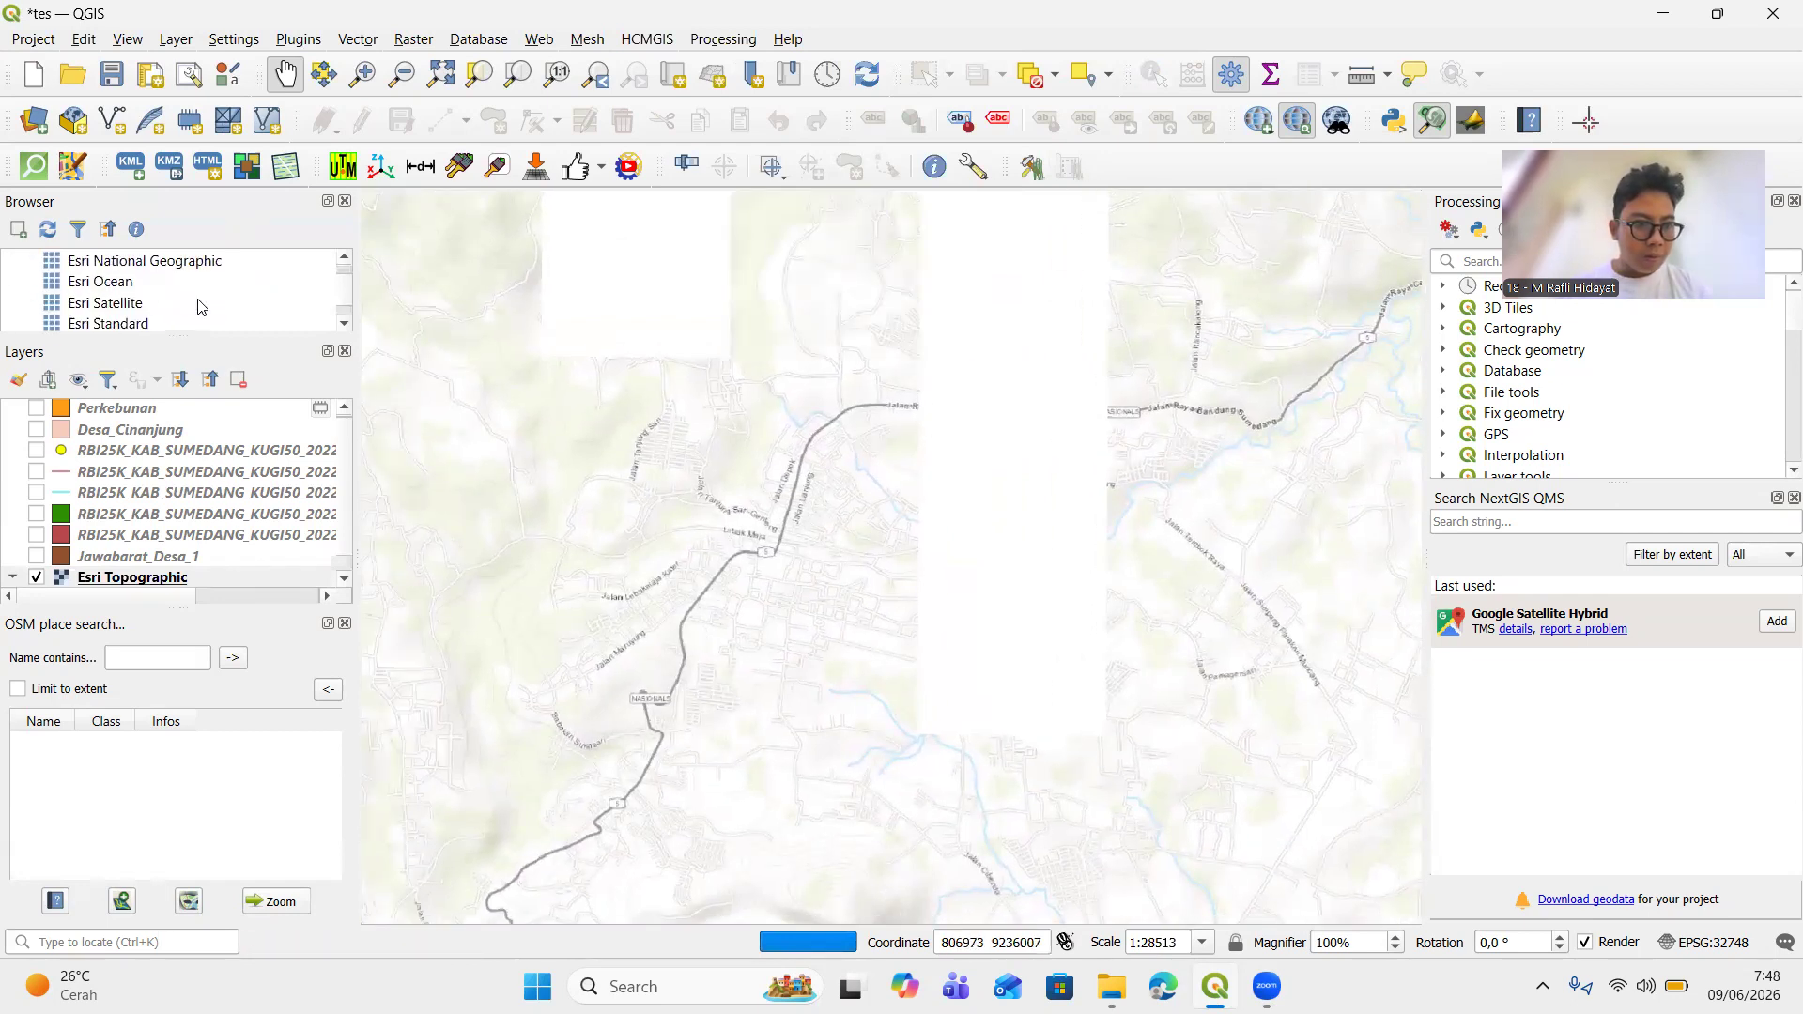
{"action": "scroll", "coordinate": [198, 306], "scroll_direction": "down", "scroll_amount": 1}
{"action": "double_click", "coordinate": [131, 324]}
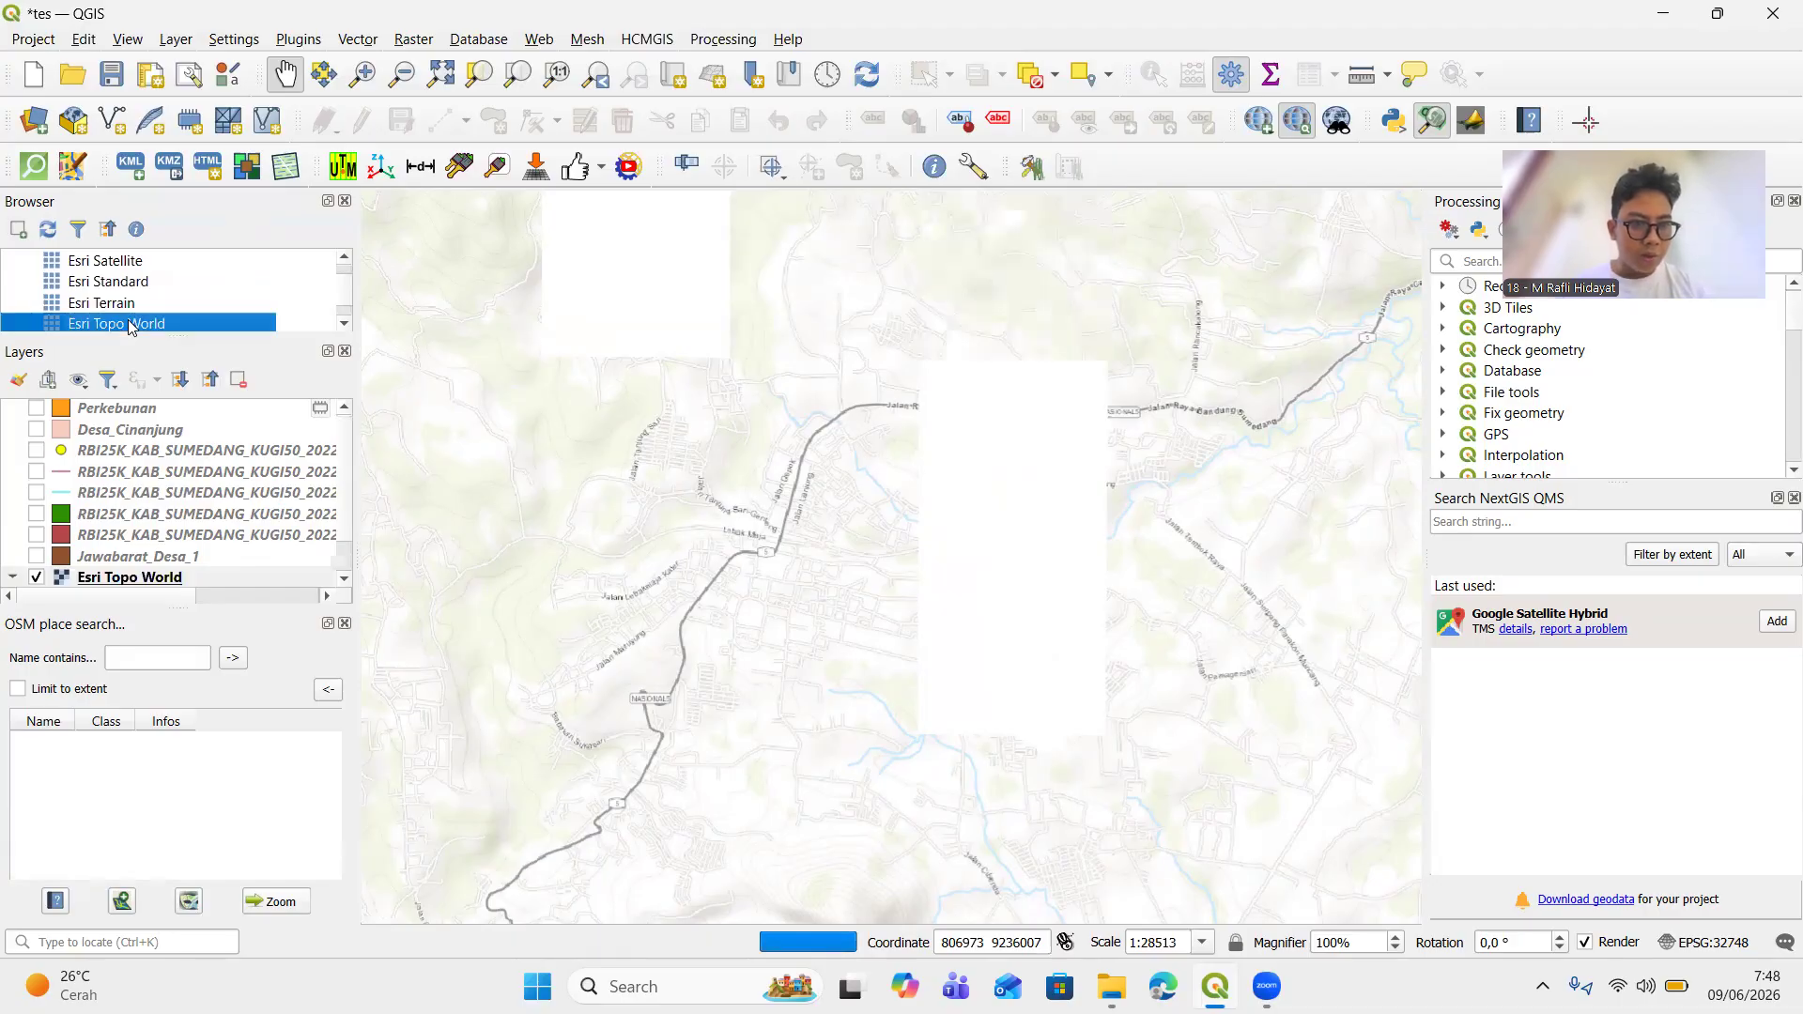
Compare the Esri Topo World and Esri Topographic basemaps by showing each one alone, ending with Esri Topographic
{"action": "left_click", "coordinate": [97, 554]}
{"action": "scroll", "coordinate": [54, 554], "scroll_direction": "down", "scroll_amount": 1}
{"action": "left_click", "coordinate": [35, 556]}
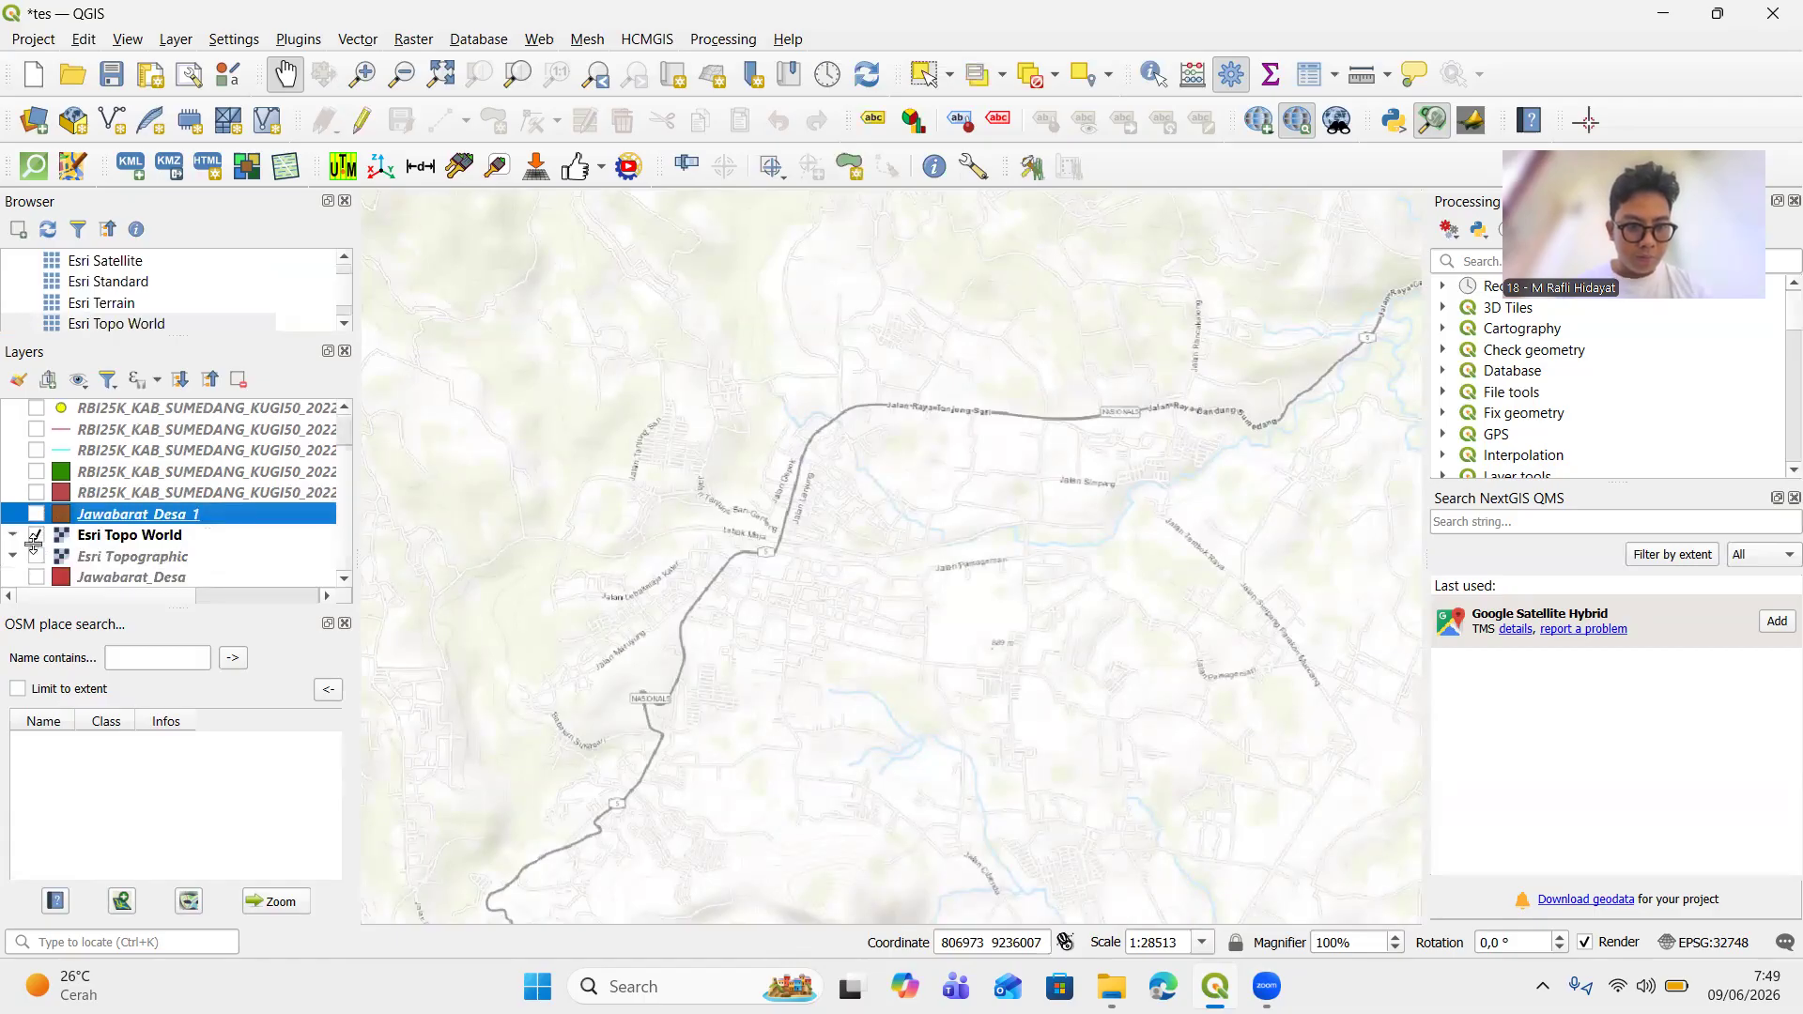
{"action": "left_click", "coordinate": [36, 534]}
{"action": "left_click", "coordinate": [35, 555]}
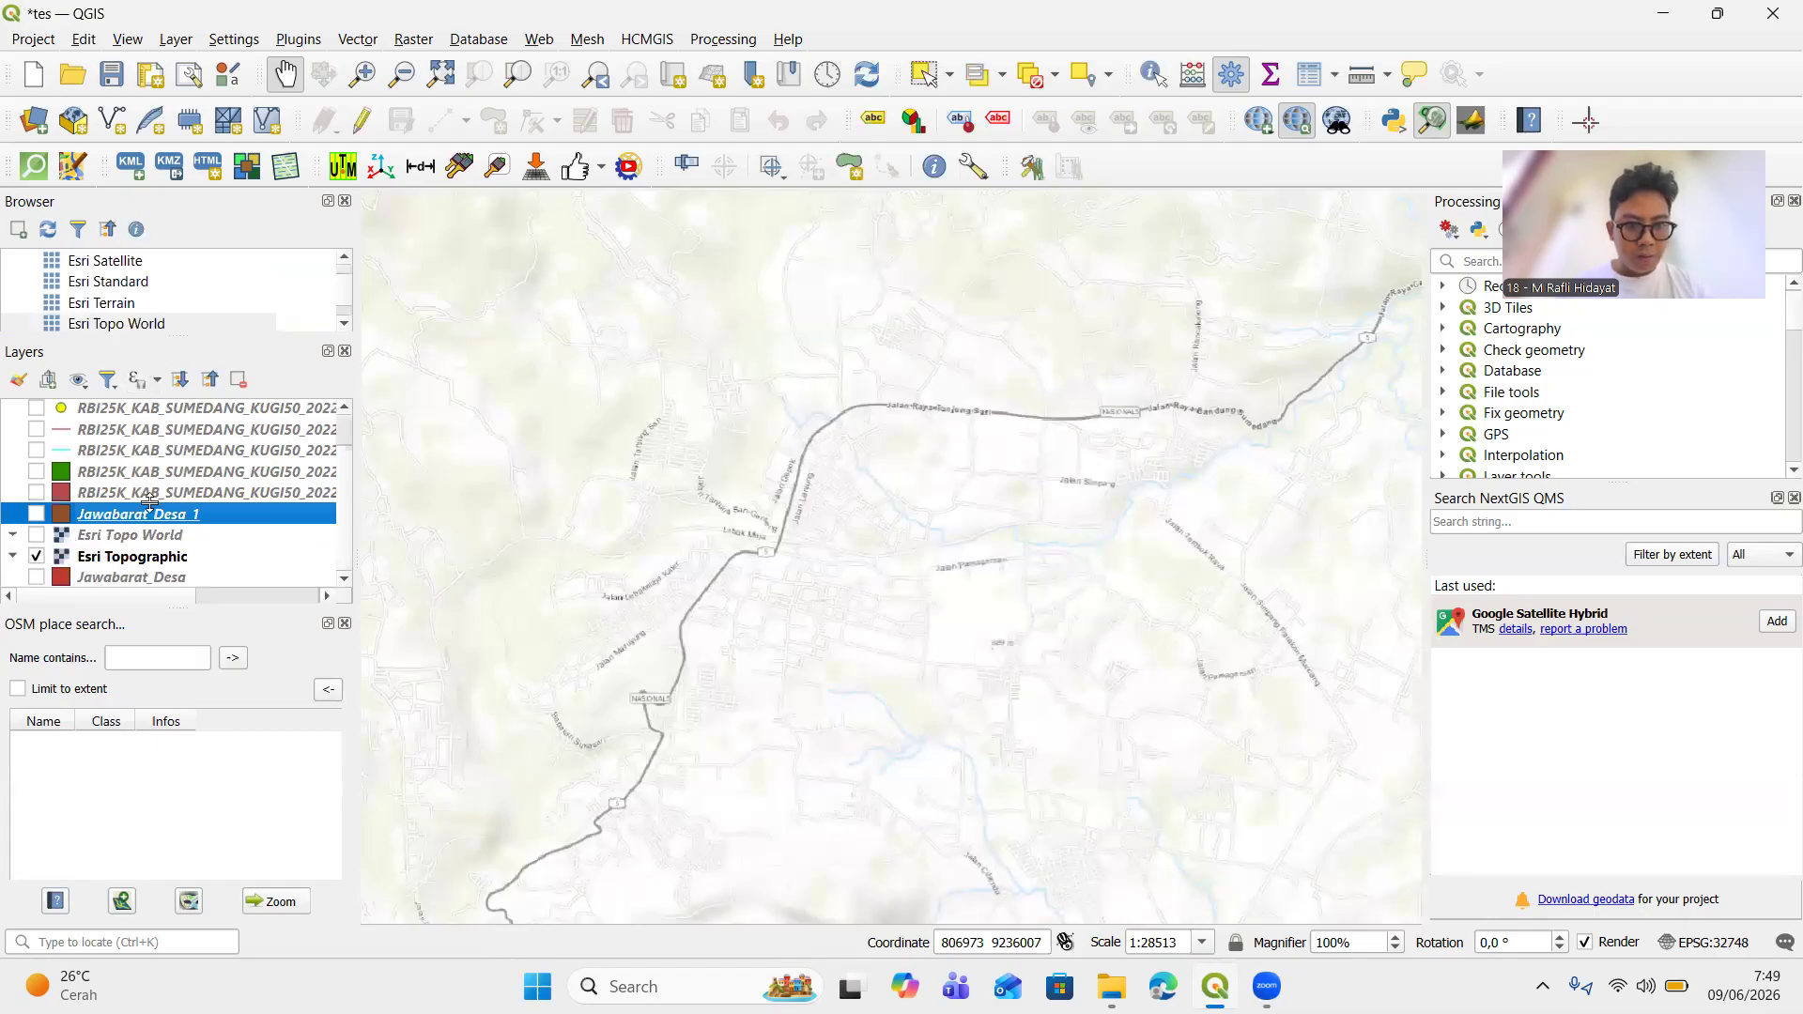
{"action": "scroll", "coordinate": [805, 559], "scroll_direction": "up", "scroll_amount": 2}
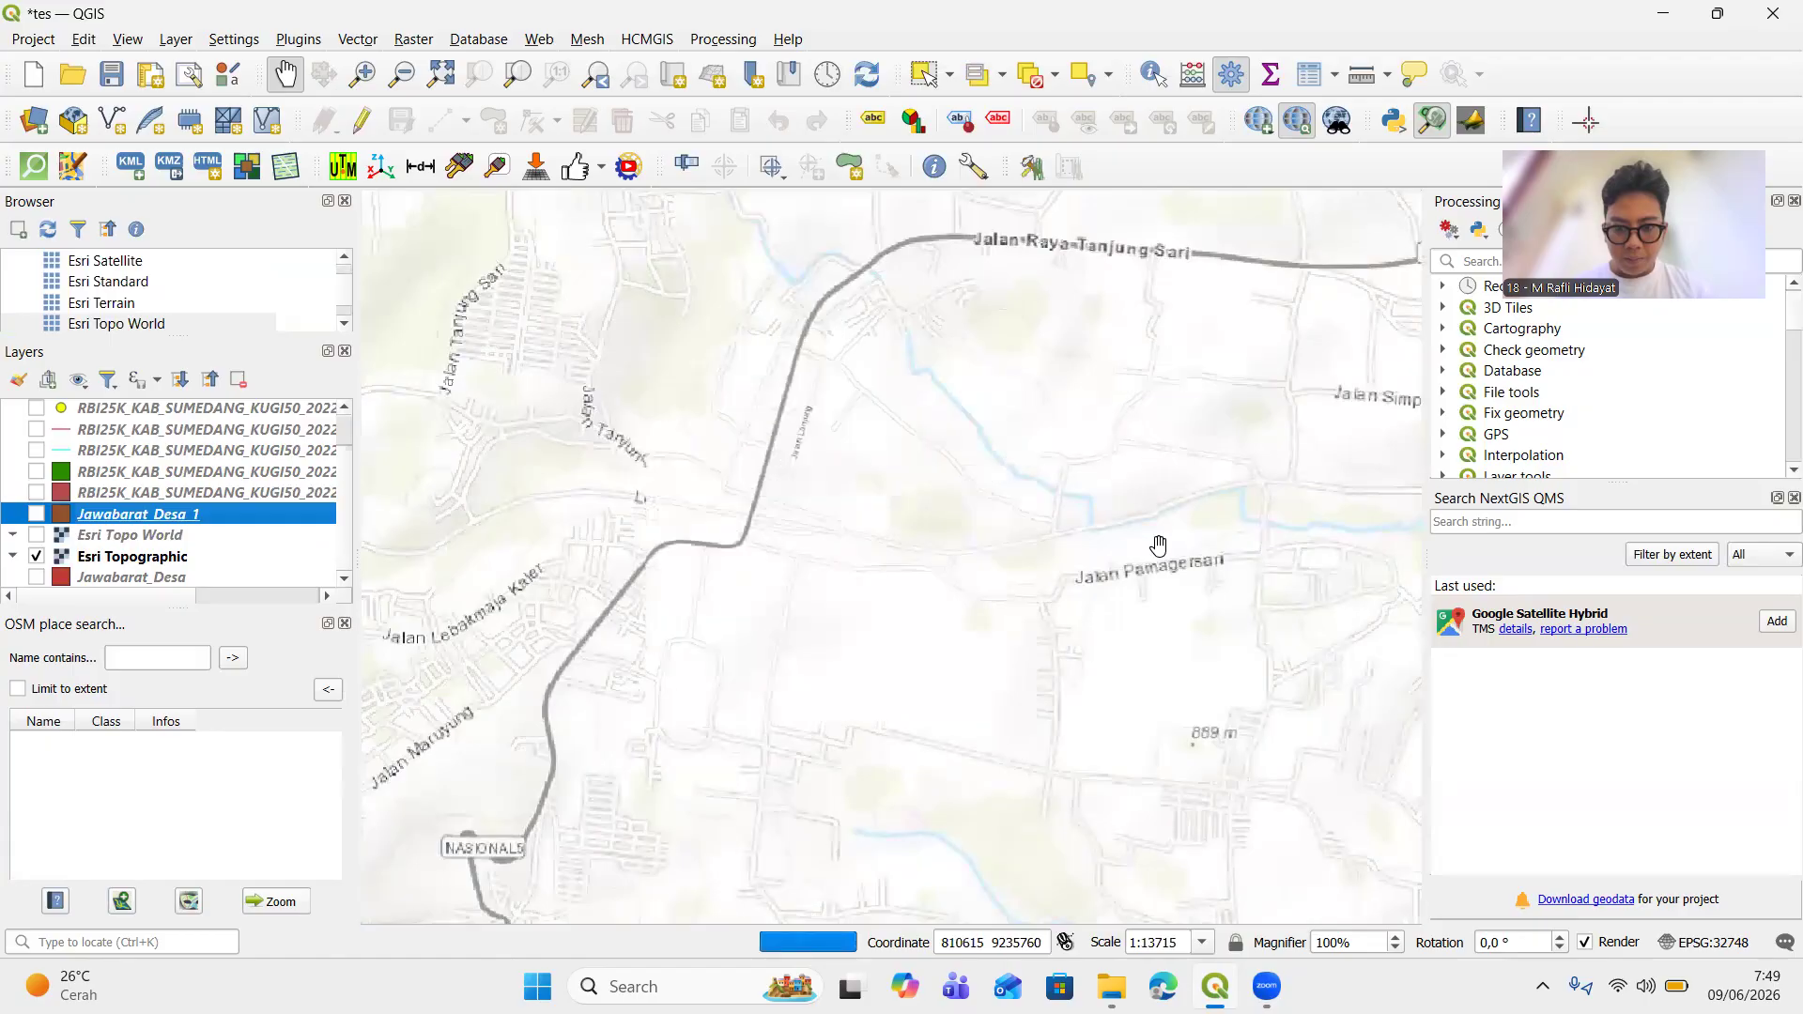
{"action": "left_click_drag", "start_coordinate": [1196, 612], "coordinate": [1180, 540]}
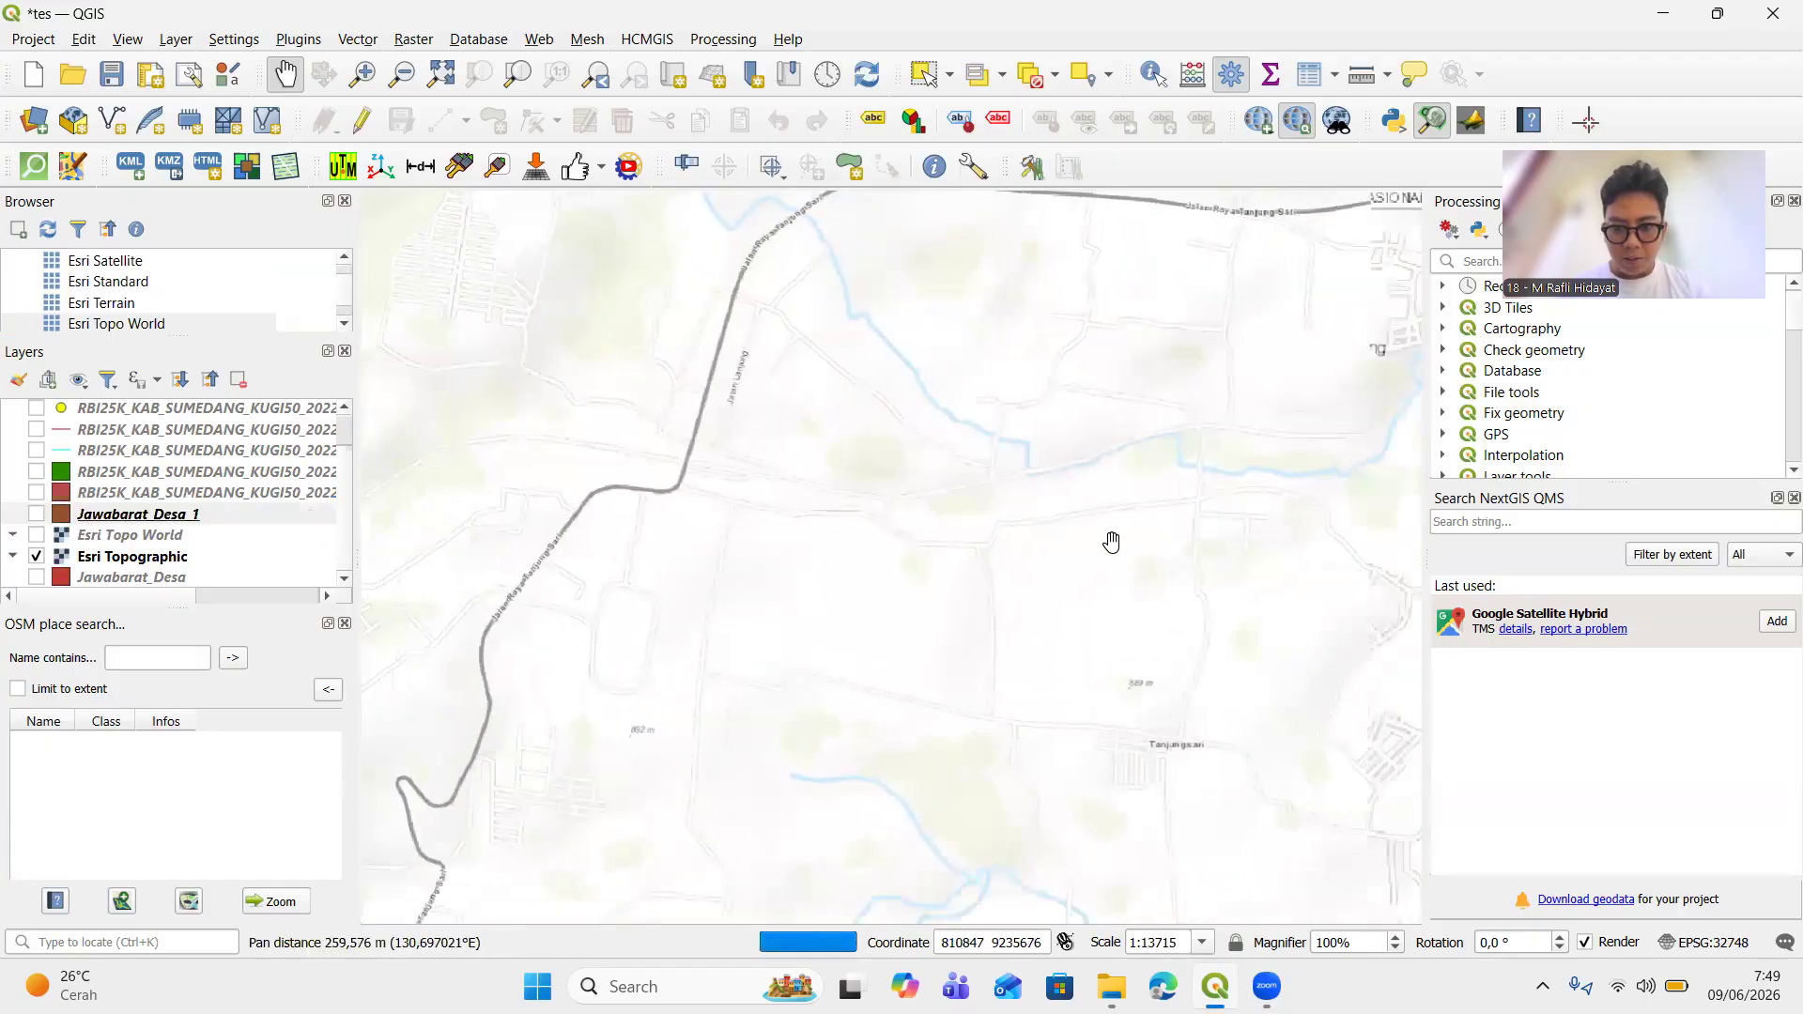
Remove the Esri Topo World layer from the project
{"action": "left_click", "coordinate": [105, 539]}
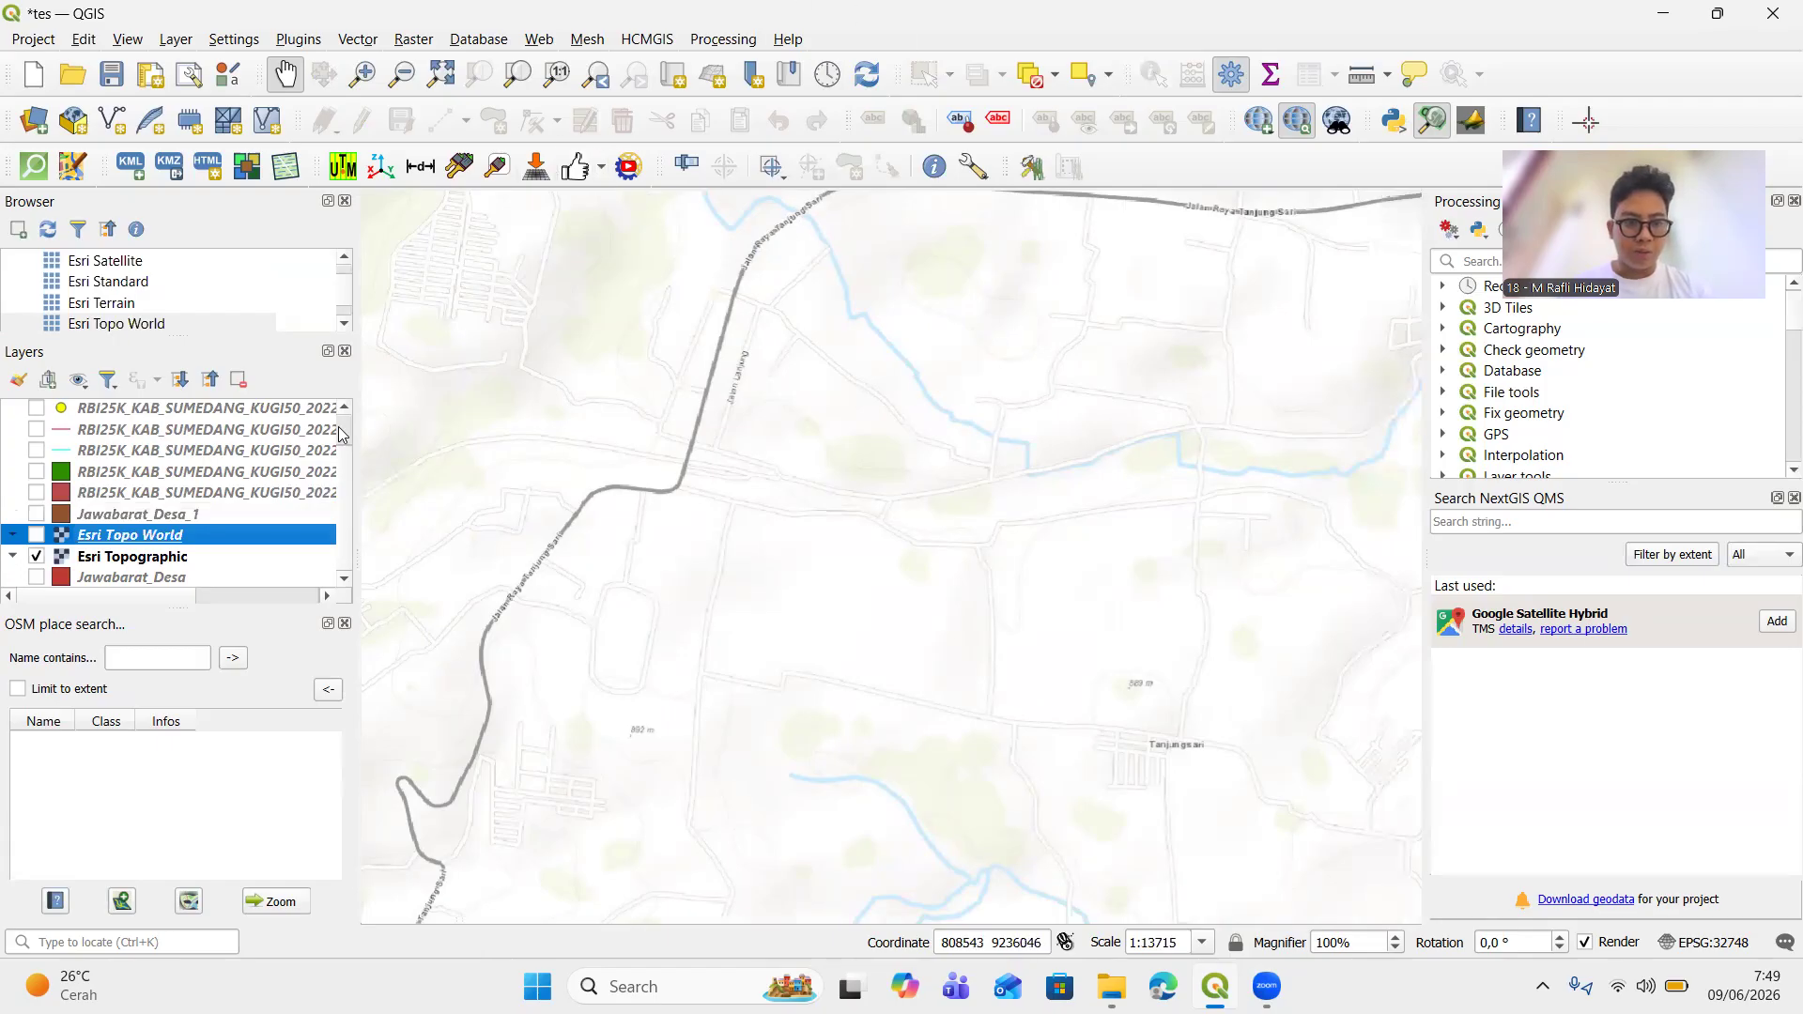
{"action": "left_click", "coordinate": [238, 379]}
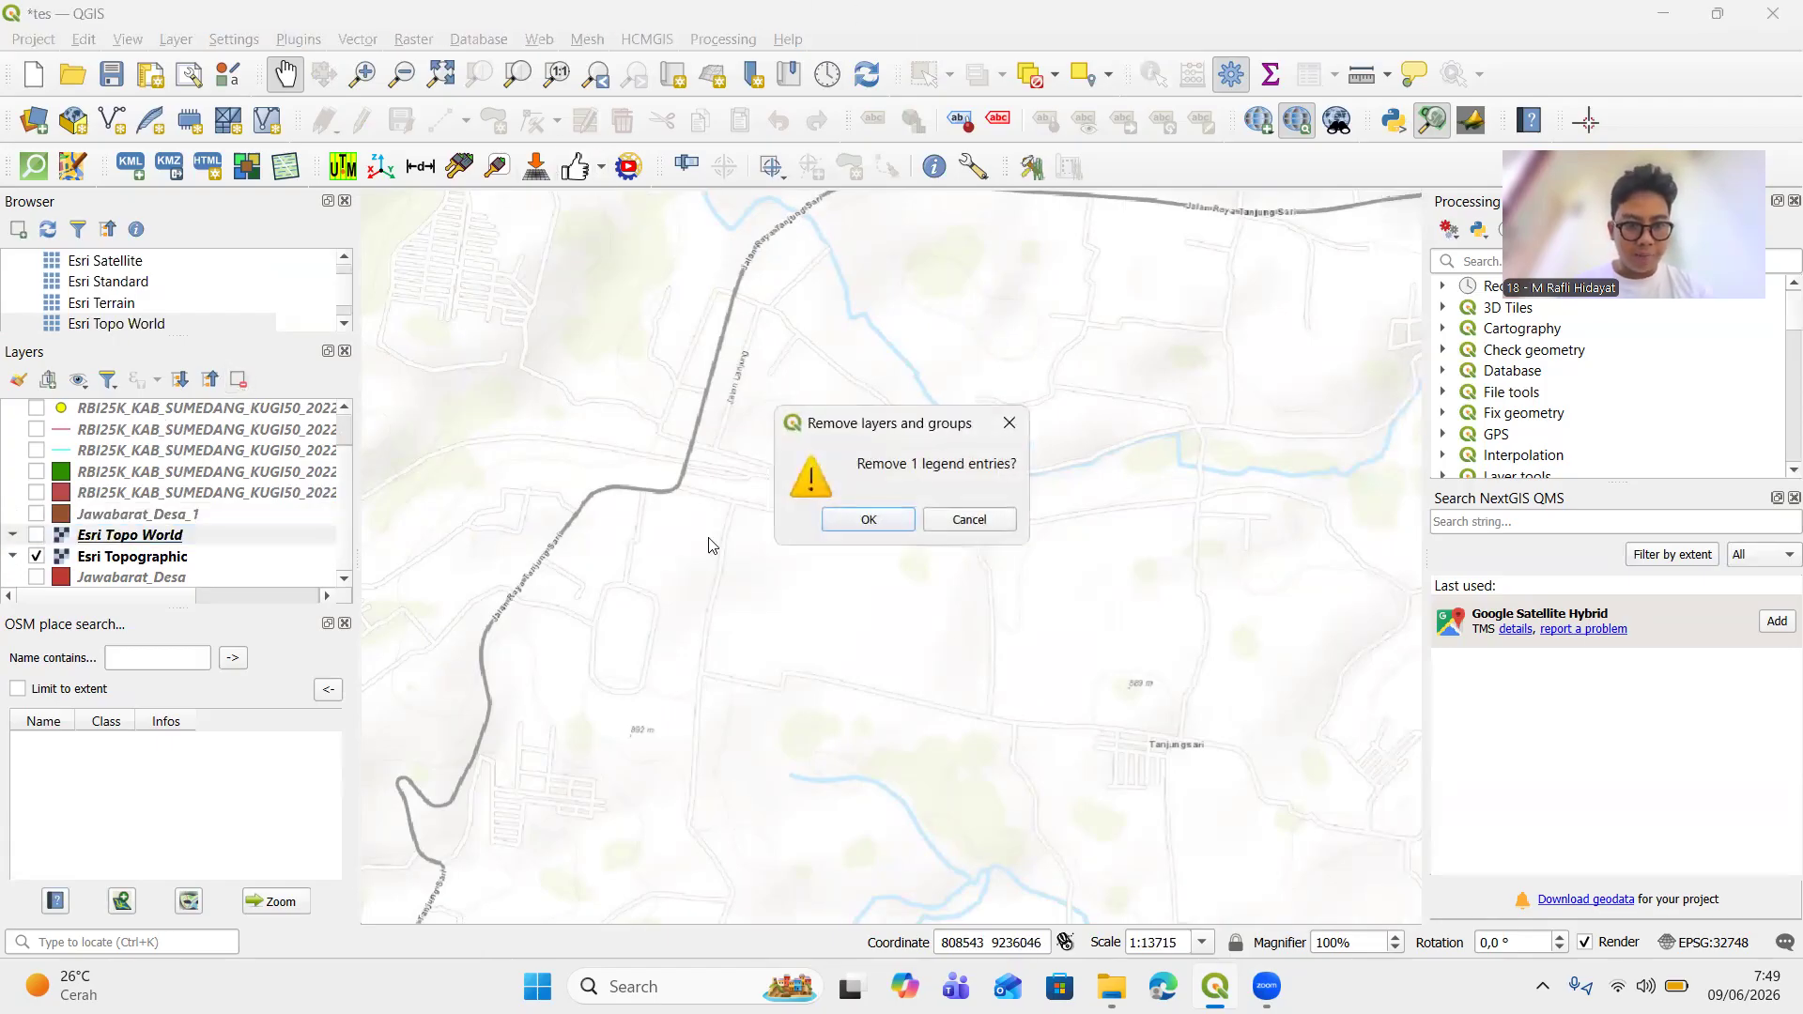
{"action": "left_click", "coordinate": [864, 516]}
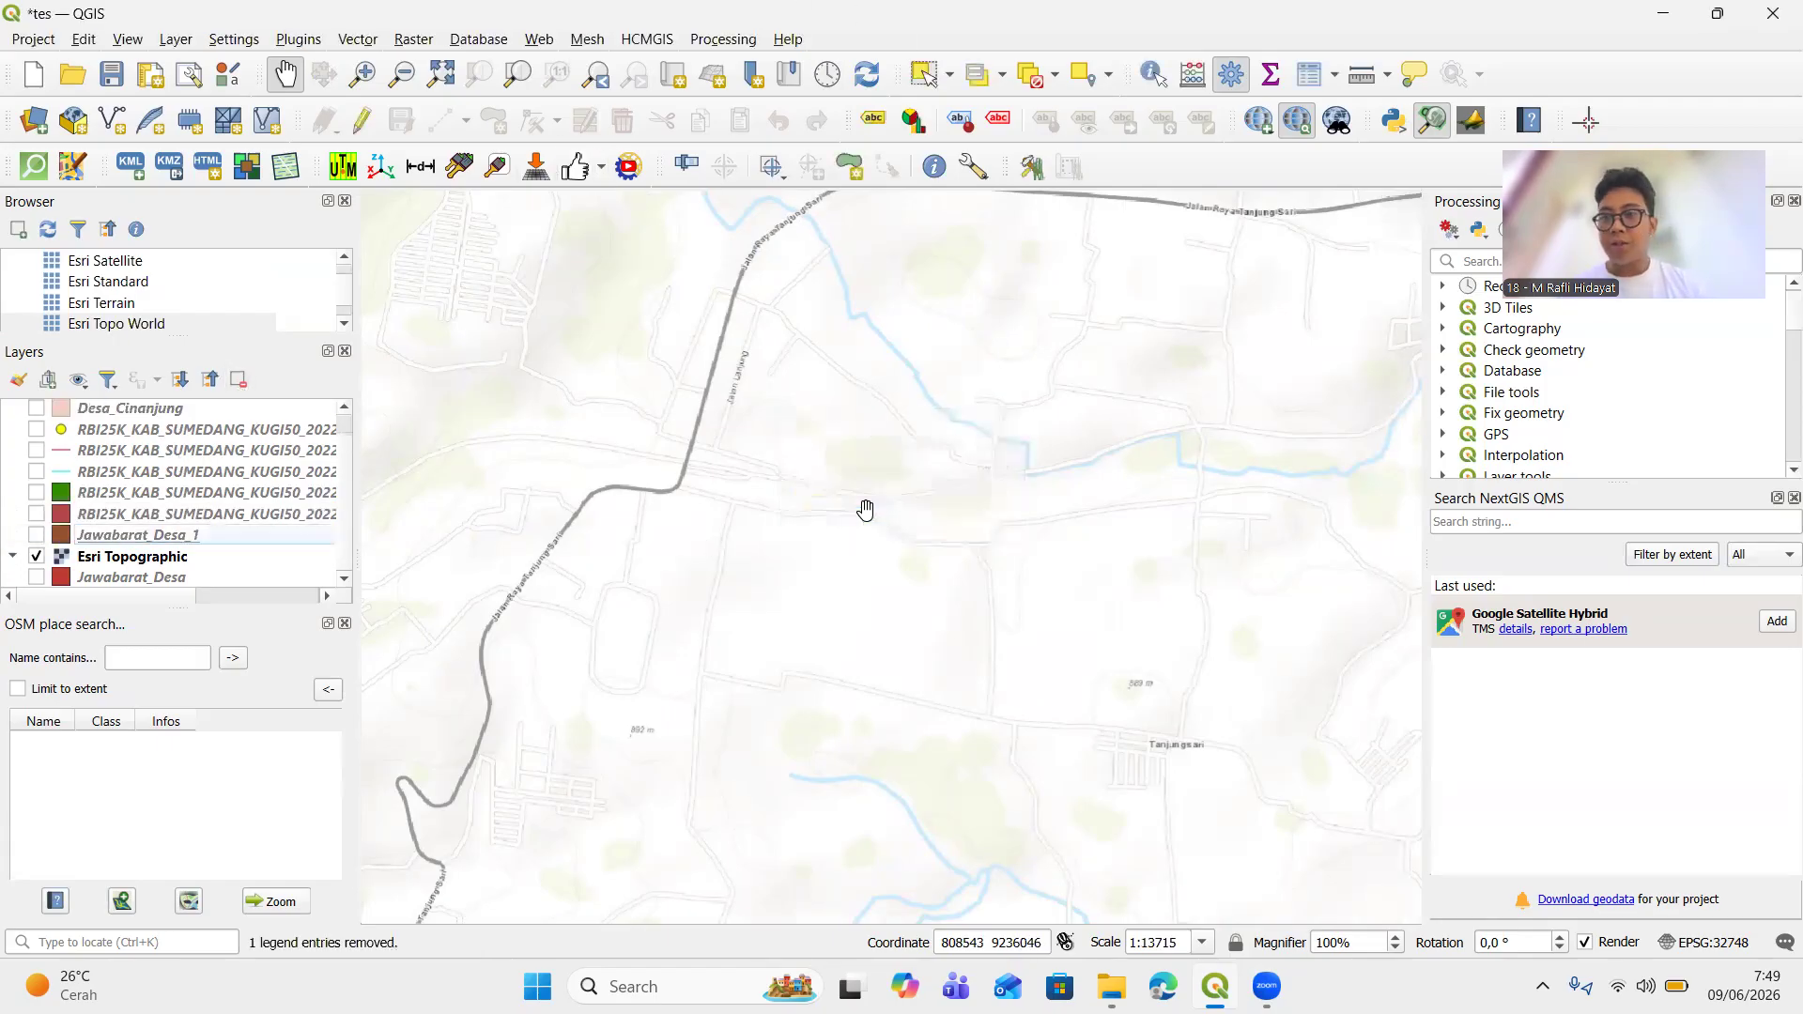
Show the Jawabarat_Desa_1 village boundaries over the Esri Topographic basemap
{"action": "scroll", "coordinate": [259, 458], "scroll_direction": "up", "scroll_amount": 1}
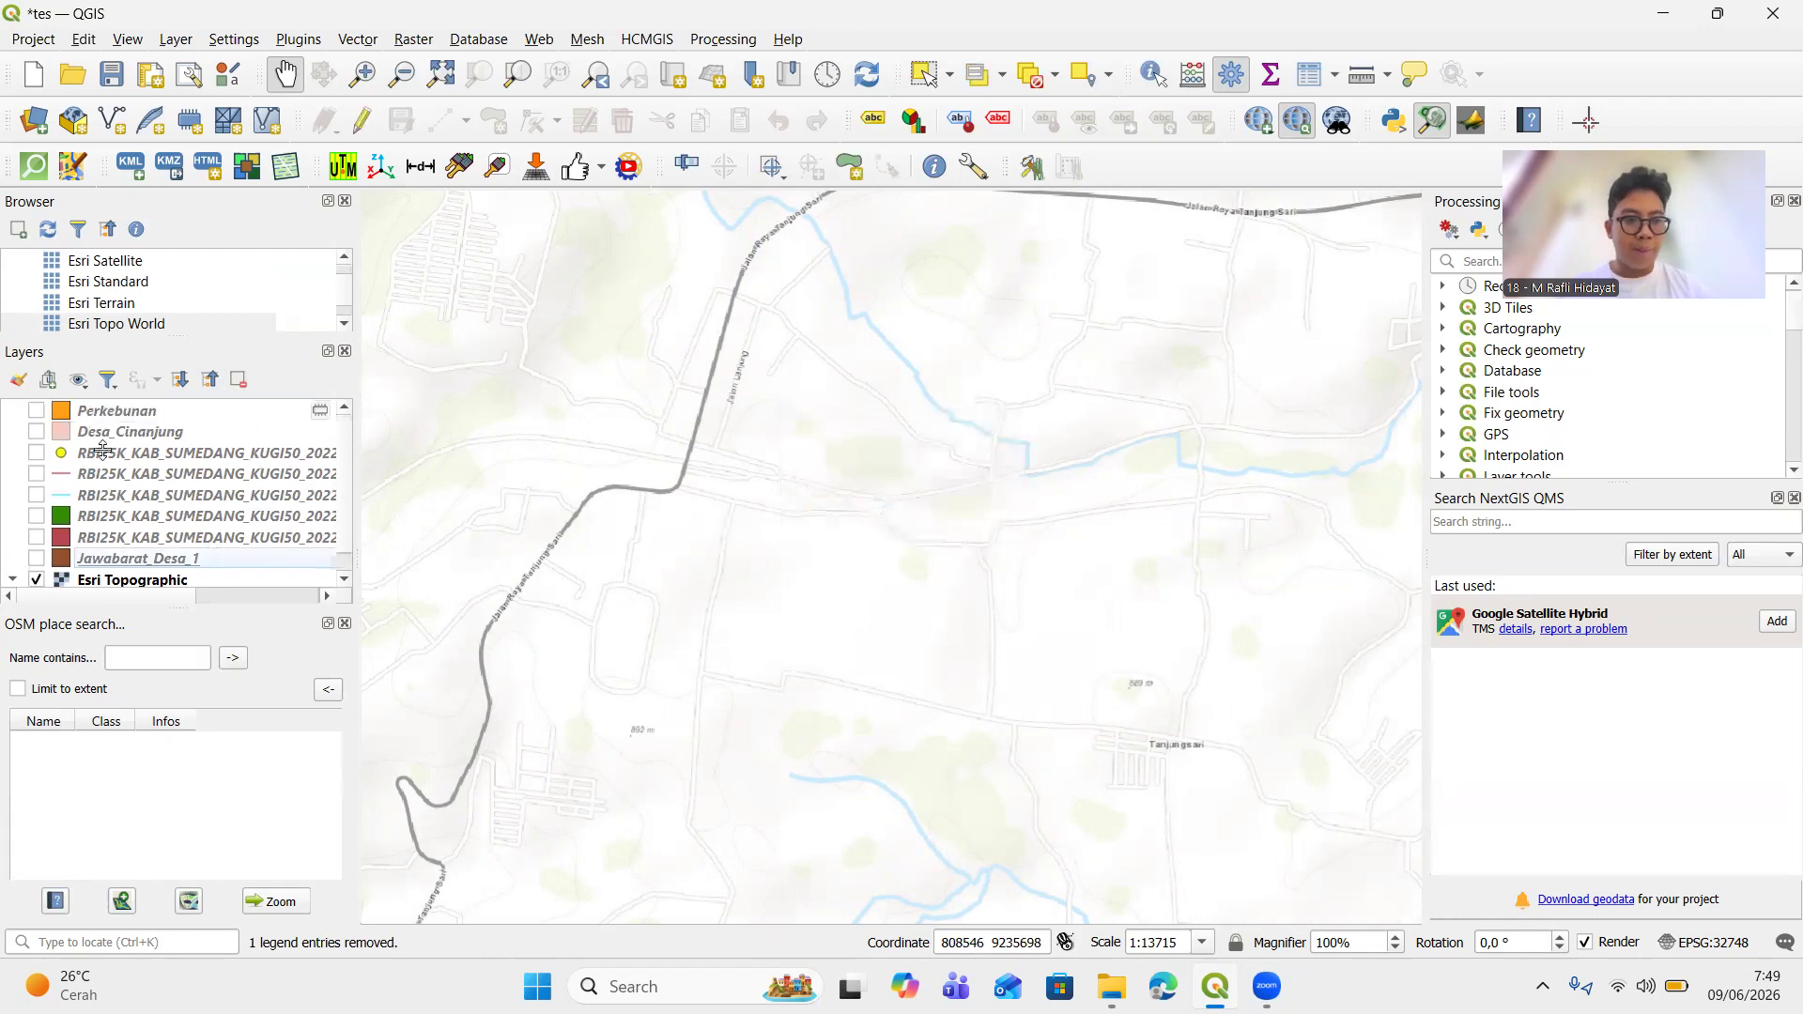
{"action": "scroll", "coordinate": [155, 475], "scroll_direction": "down", "scroll_amount": 1}
{"action": "scroll", "coordinate": [164, 478], "scroll_direction": "up", "scroll_amount": 1}
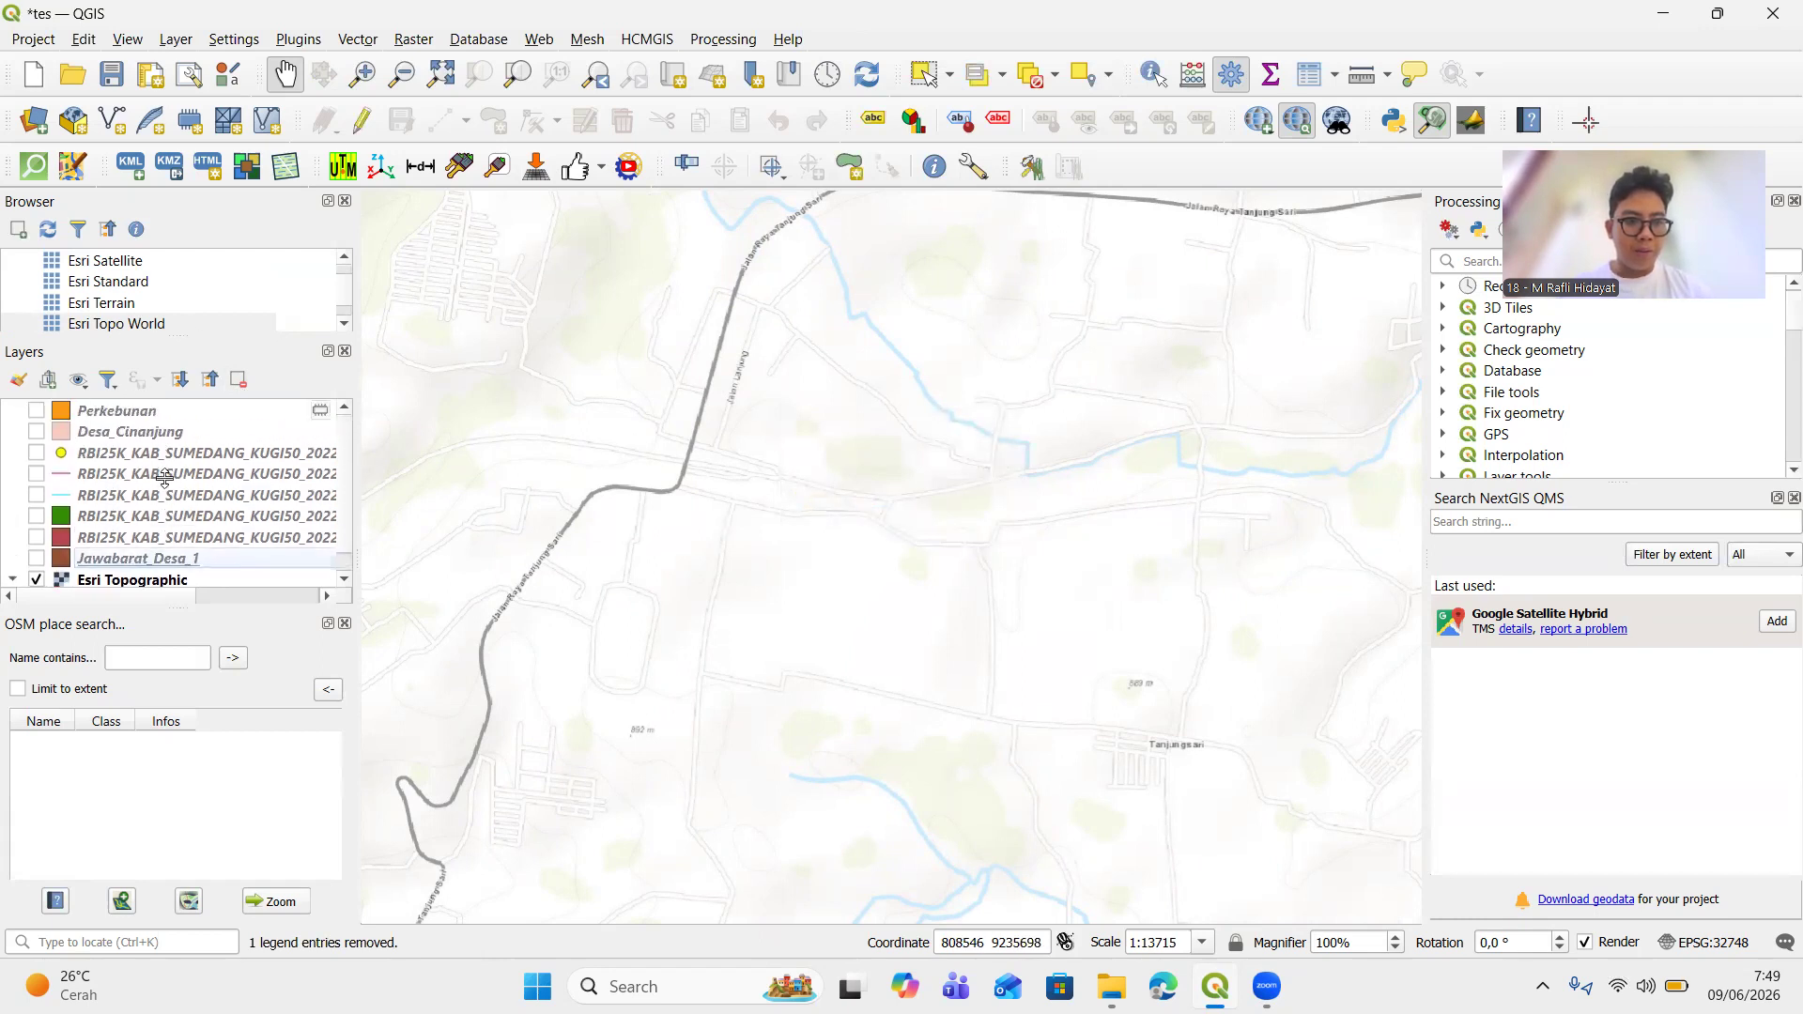
{"action": "left_click", "coordinate": [36, 559]}
{"action": "scroll", "coordinate": [509, 497], "scroll_direction": "down", "scroll_amount": 3}
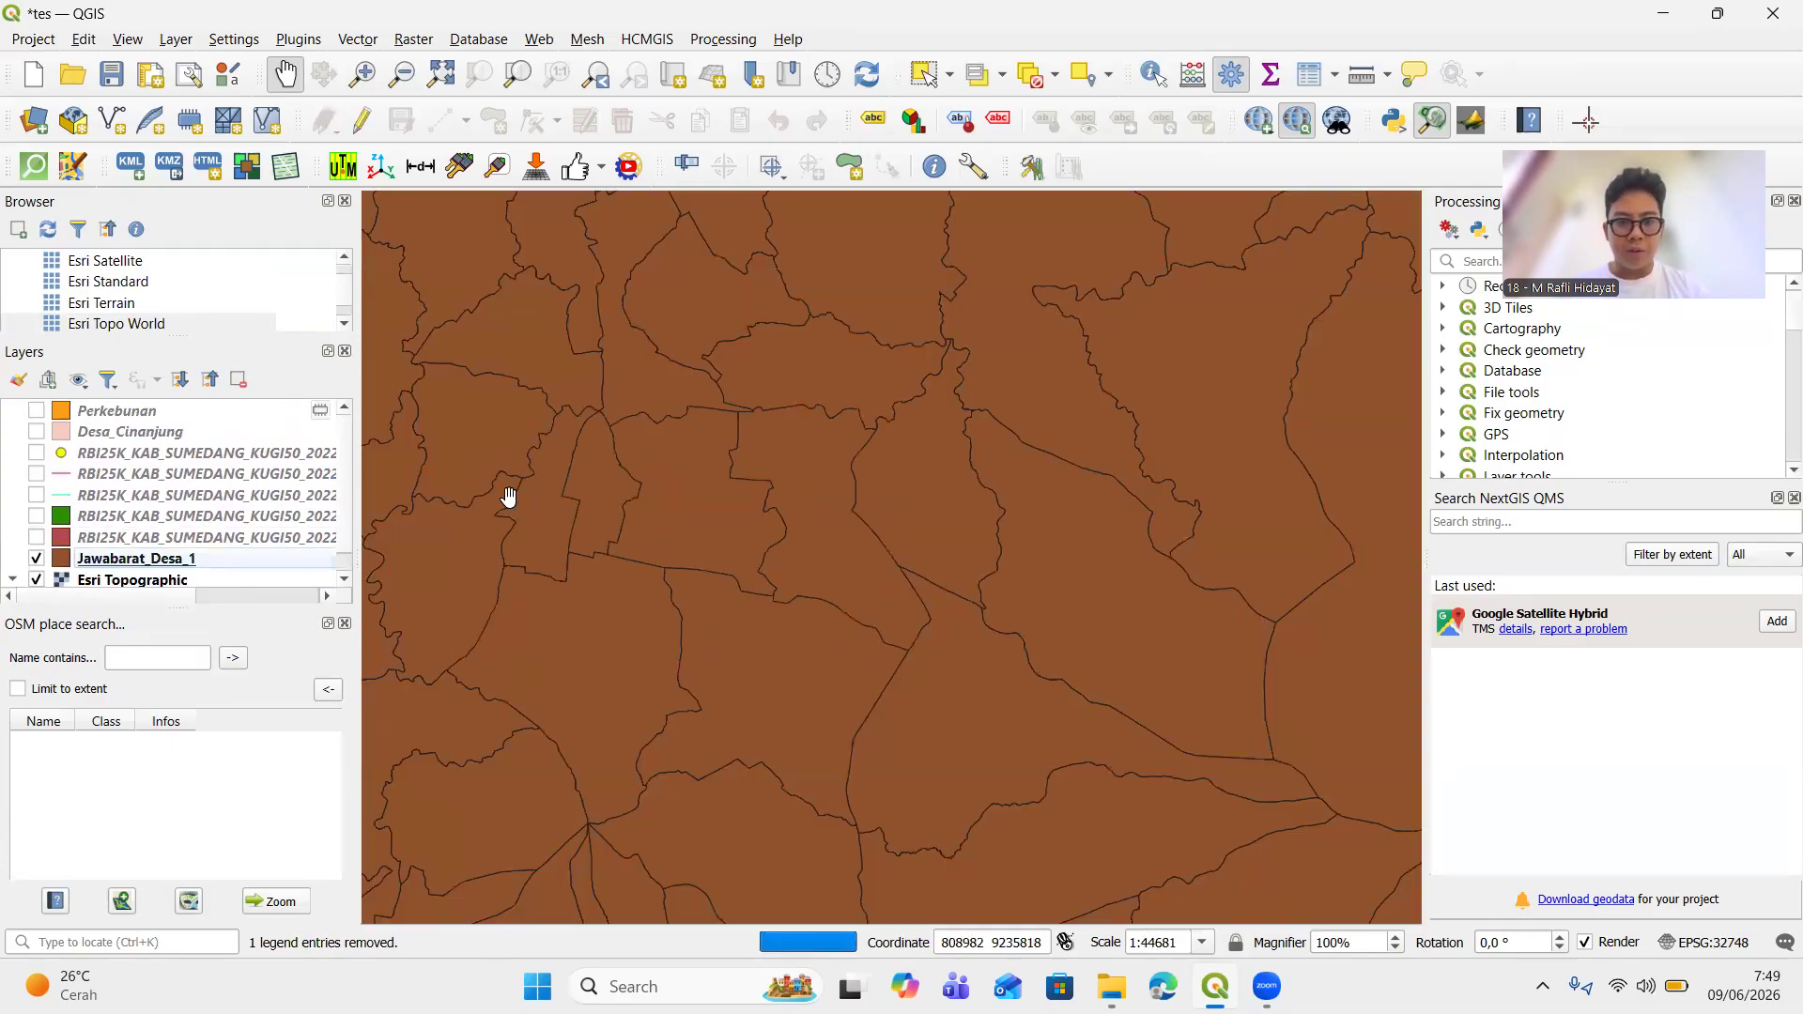
Open the attribute table of Jawabarat_Desa_1, bring up its form-based filter, and close the table
{"action": "right_click", "coordinate": [181, 560]}
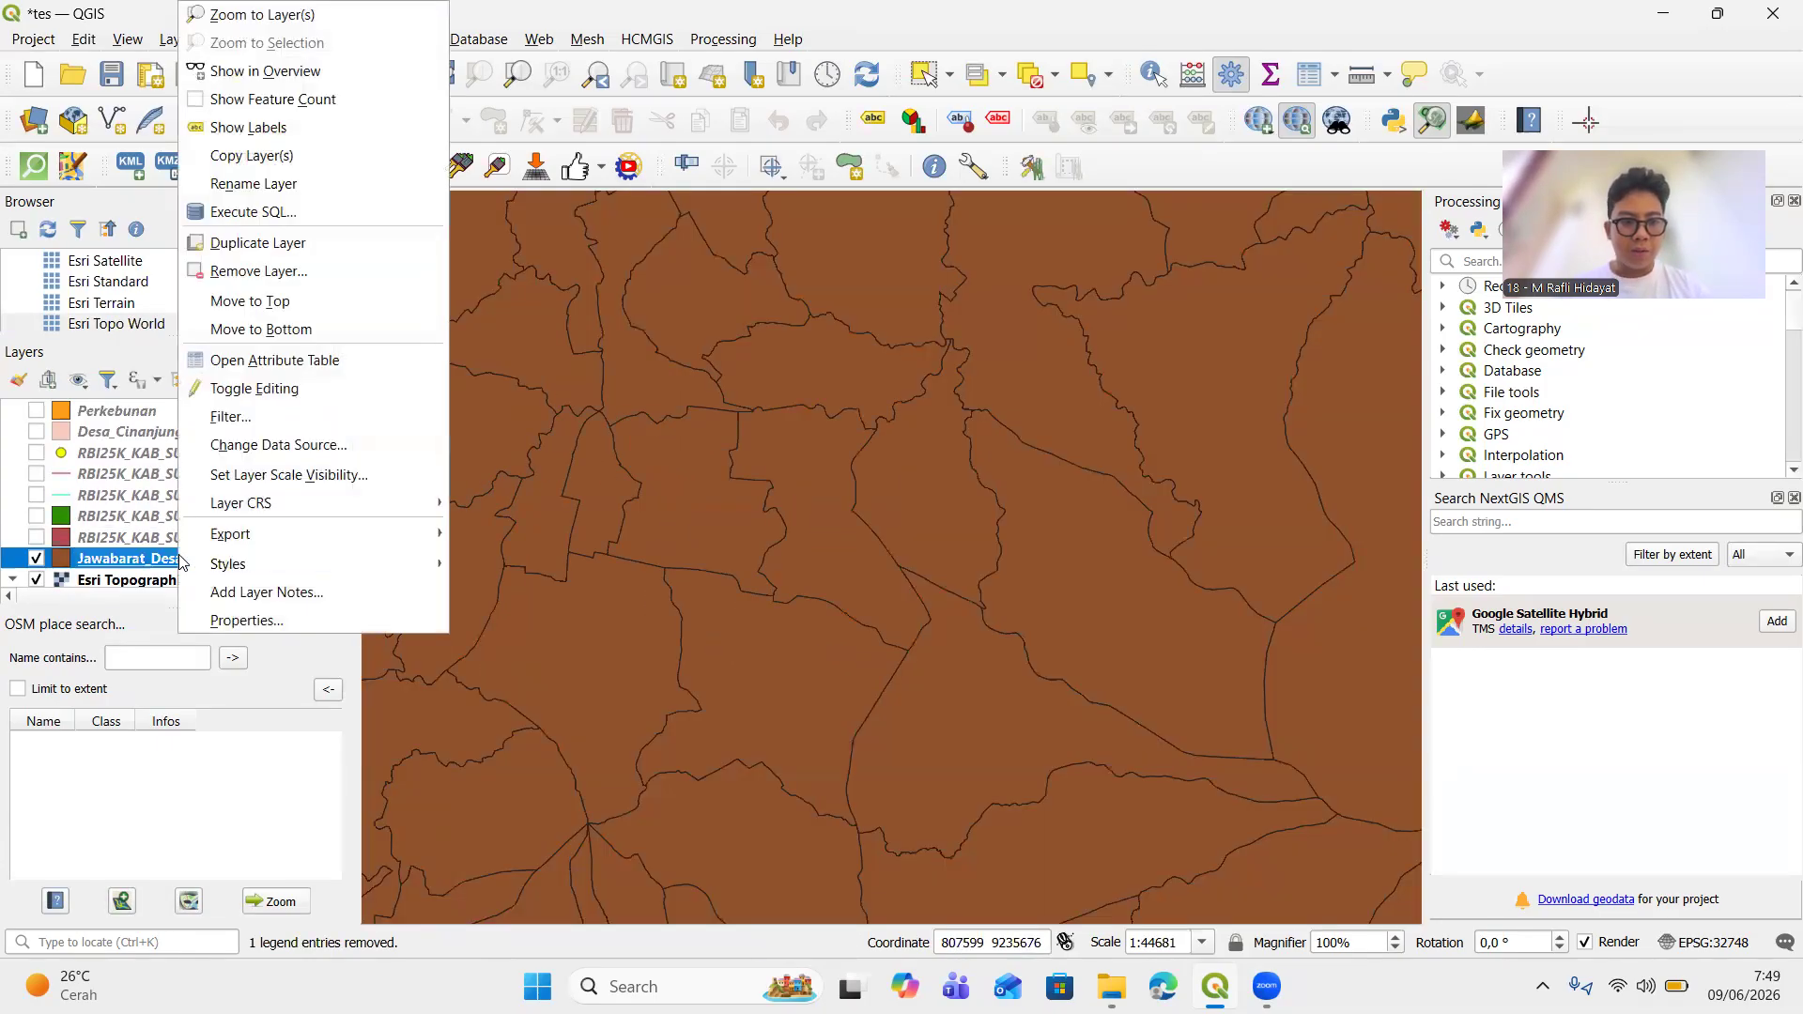
{"action": "left_click", "coordinate": [313, 366]}
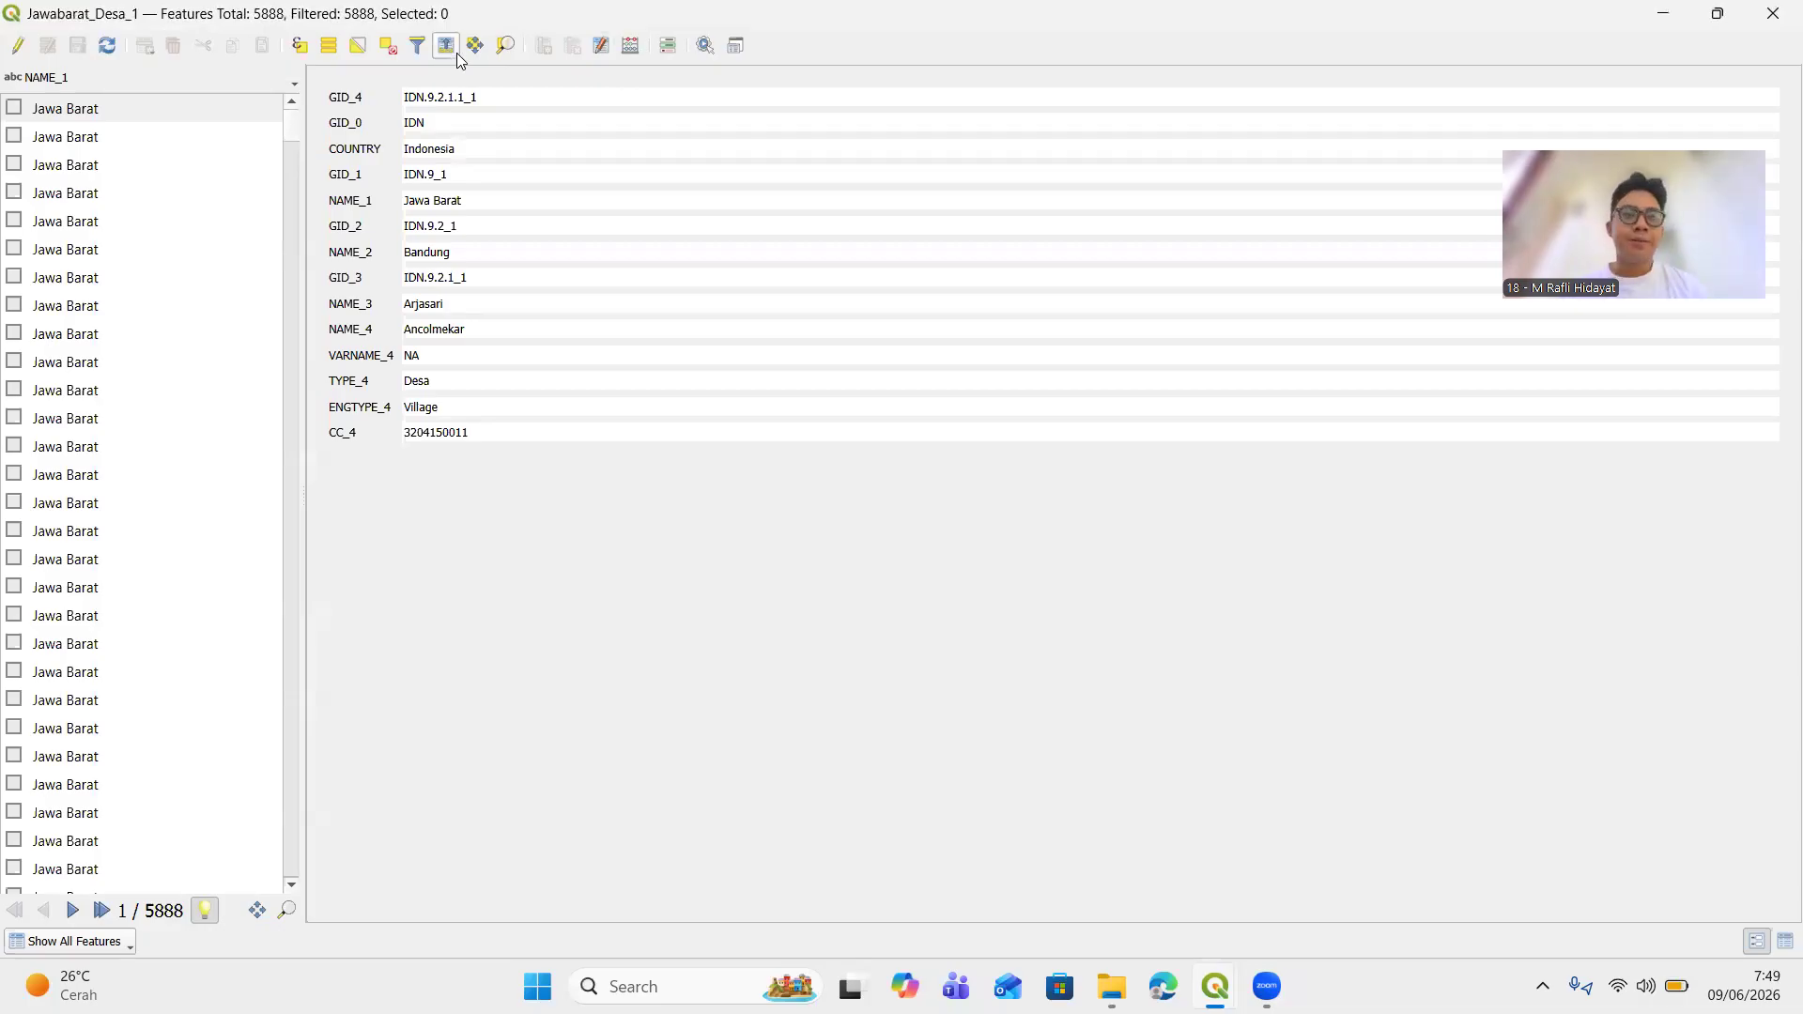
{"action": "left_click", "coordinate": [415, 47]}
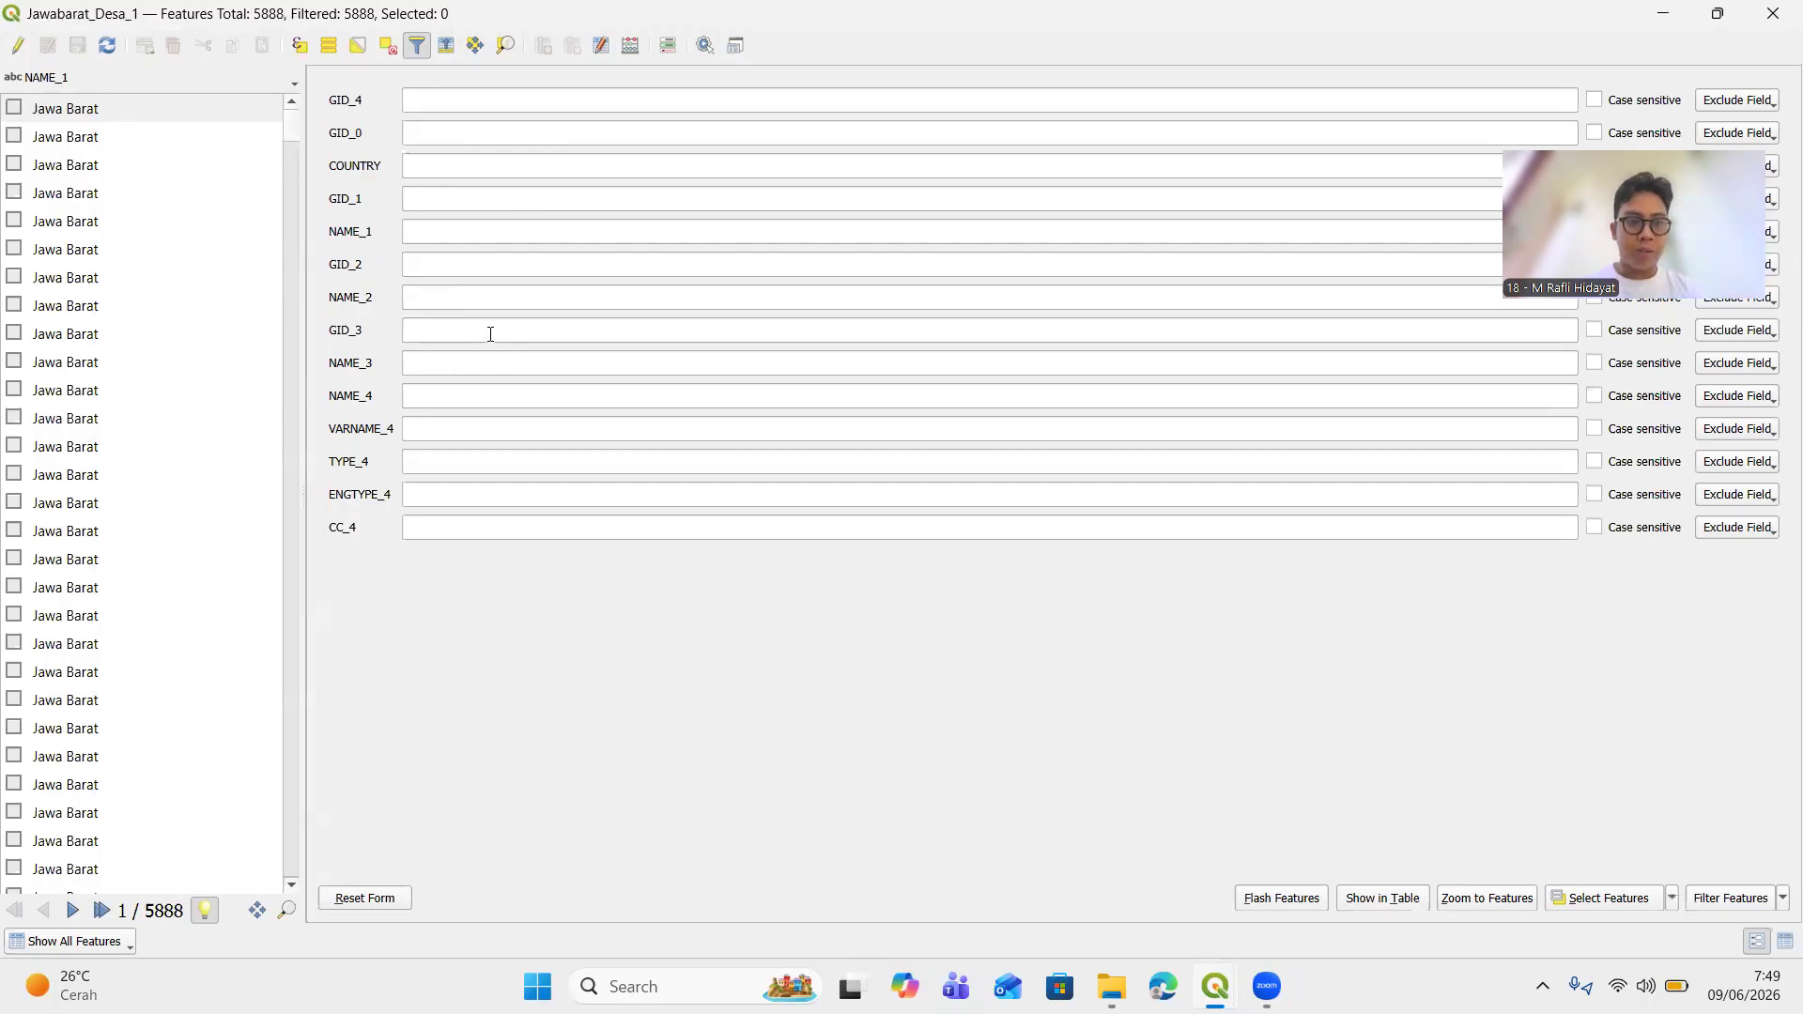
{"action": "left_click", "coordinate": [1775, 15]}
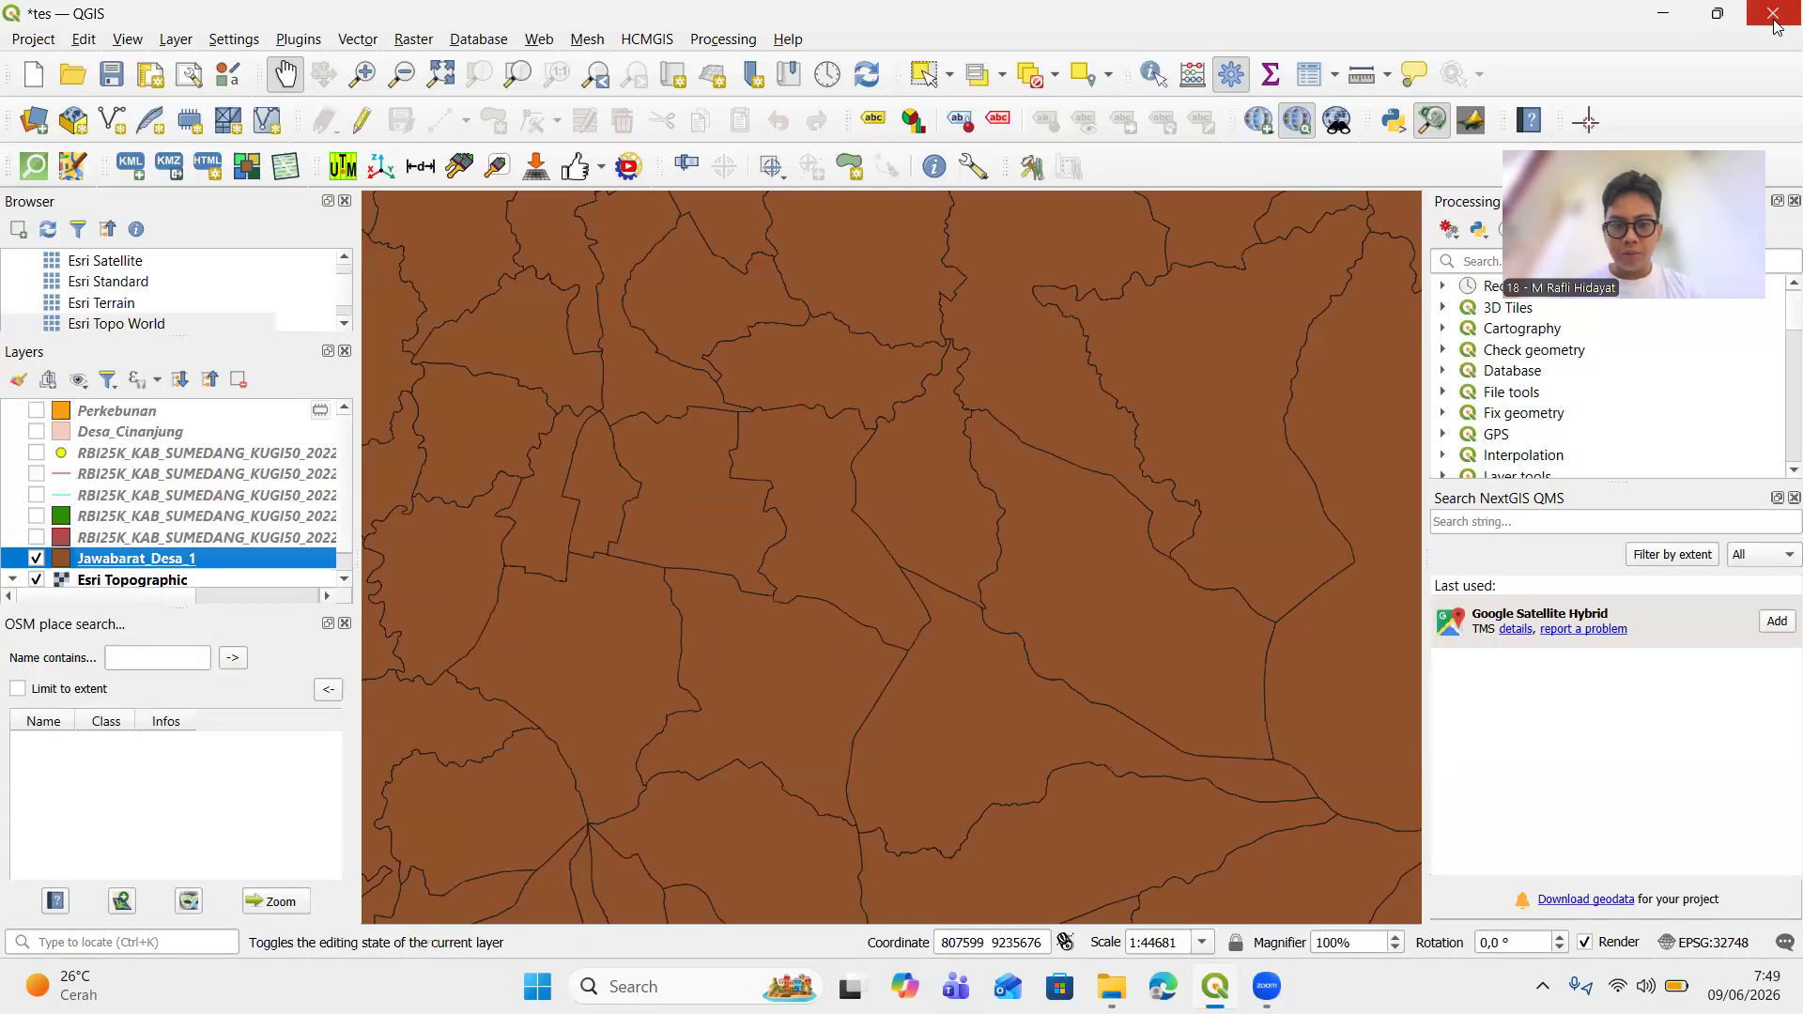
Examine the Jawabarat_Desa_1 attributes in table view and in the form-based filter, minimizing the attribute window when done
{"action": "right_click", "coordinate": [186, 561]}
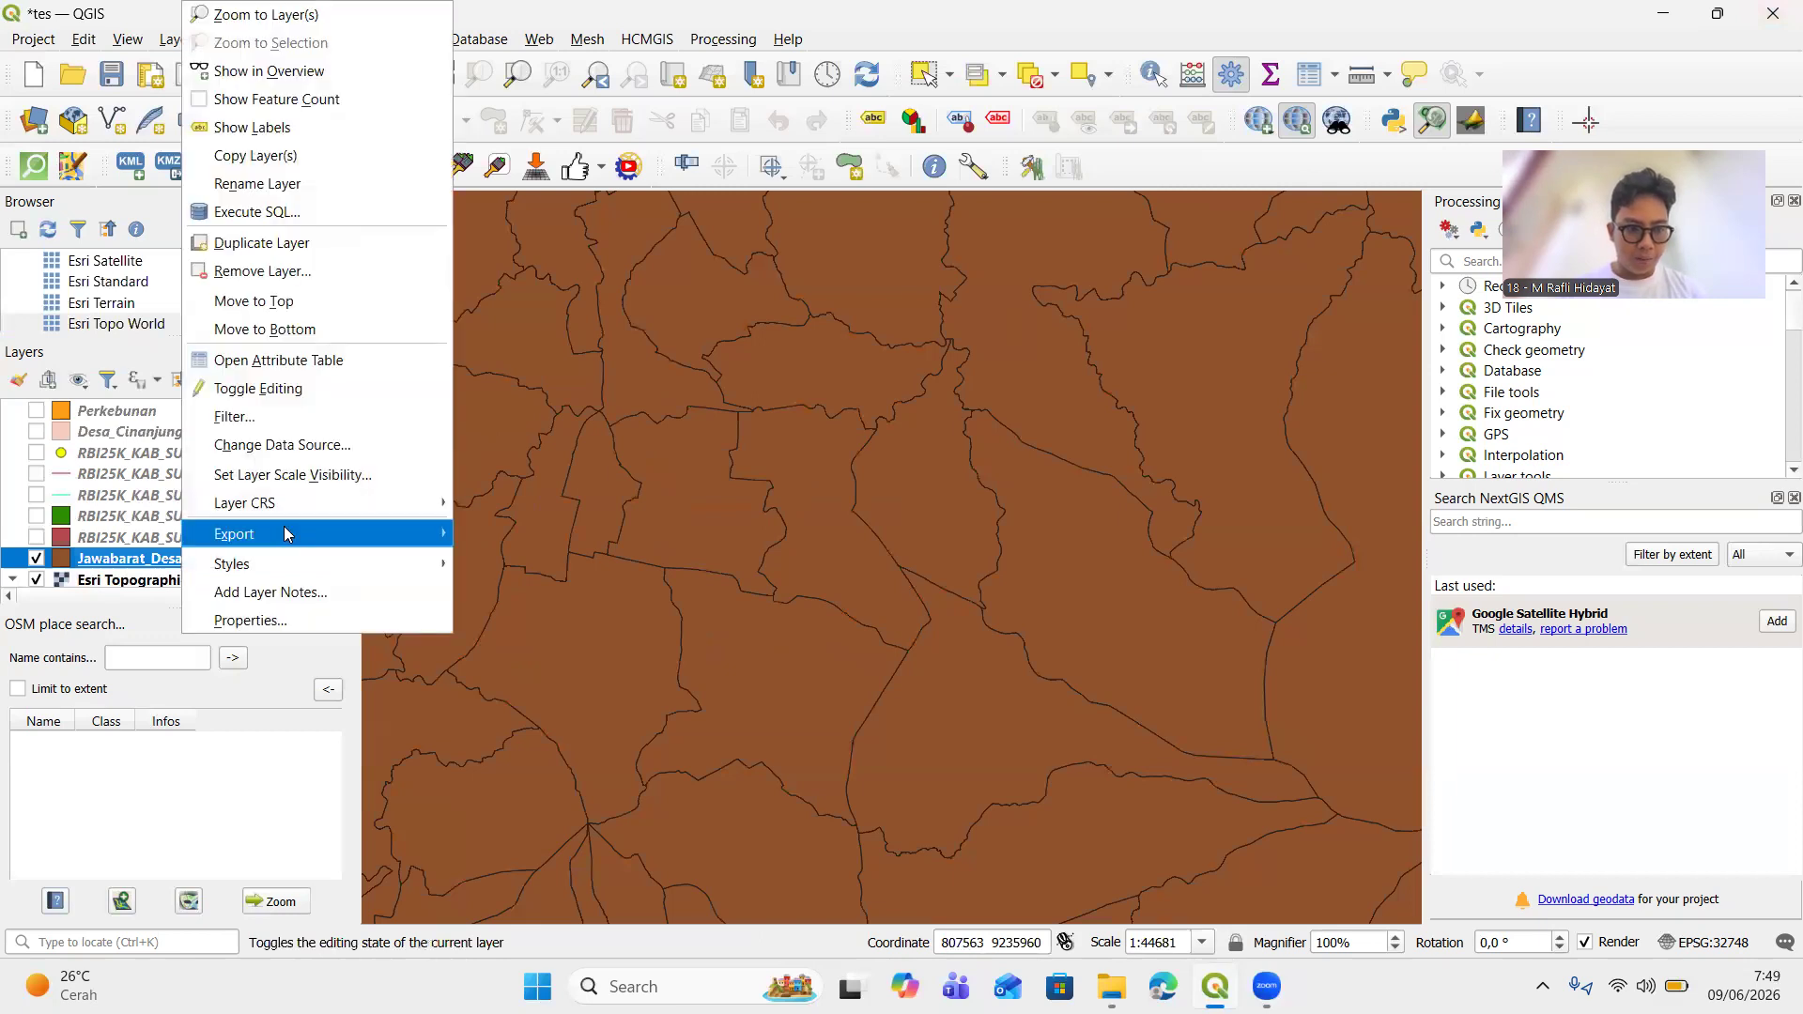
{"action": "left_click", "coordinate": [259, 365]}
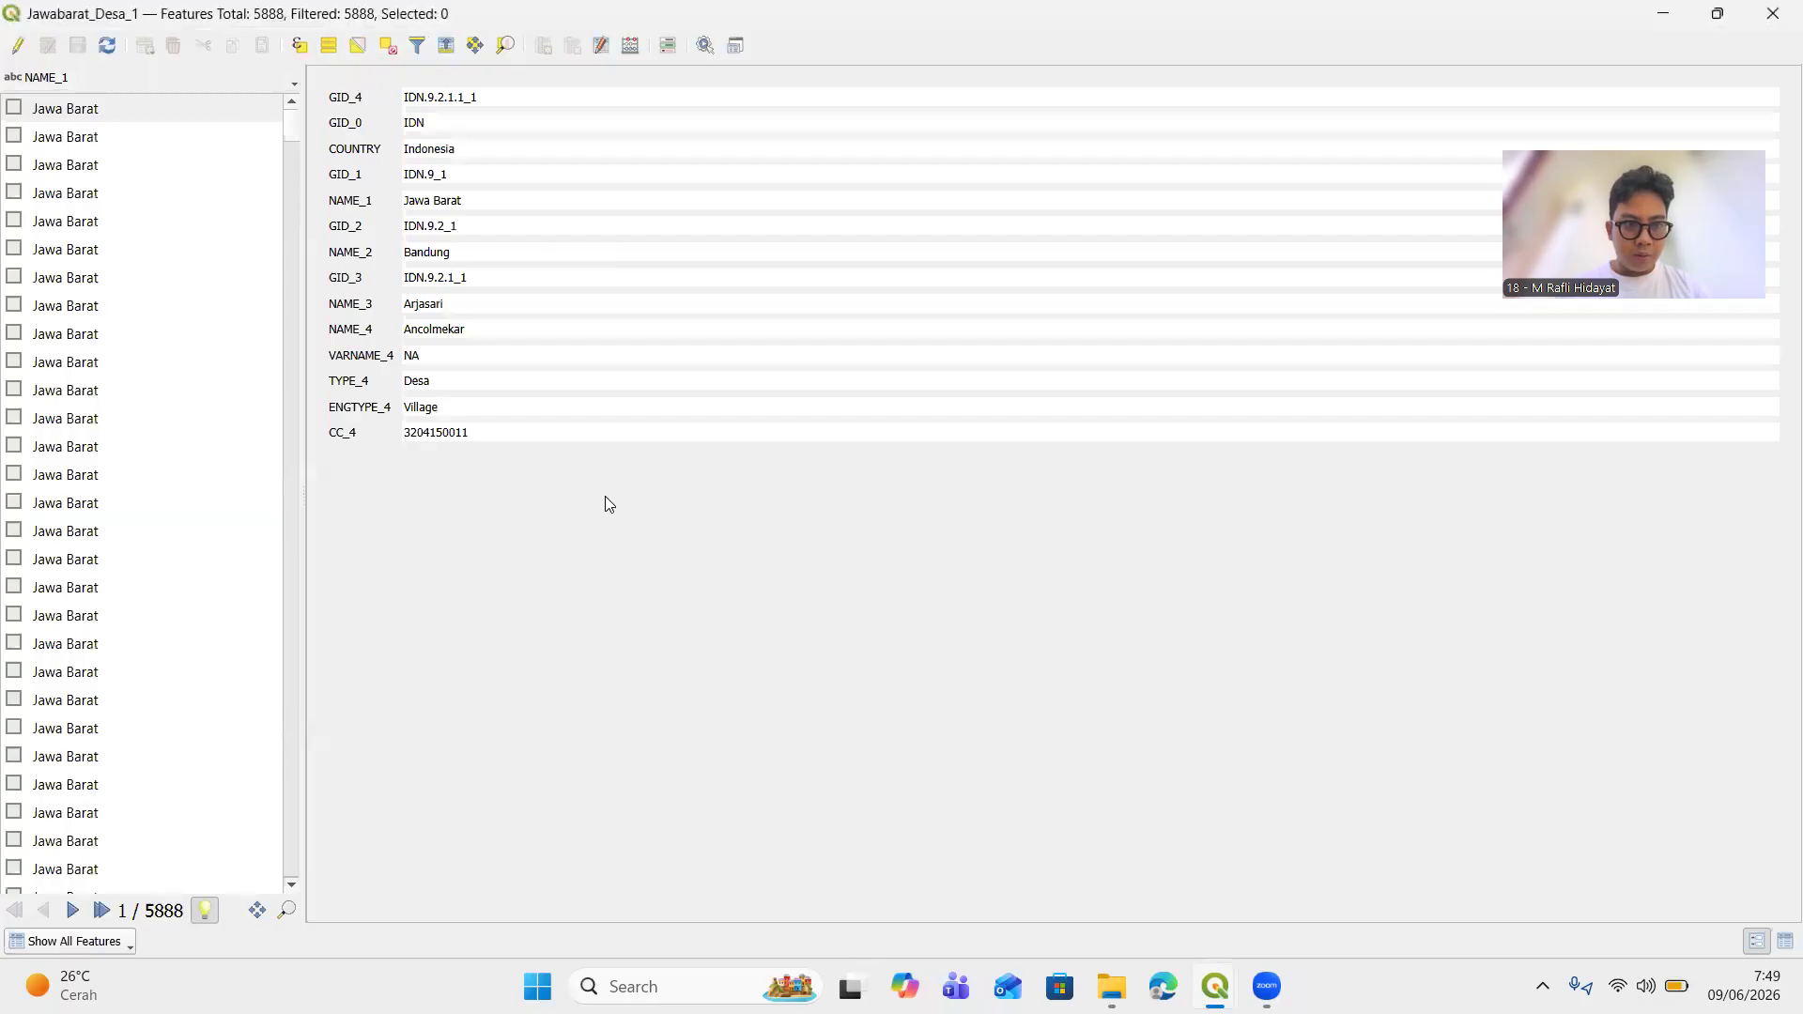
{"action": "left_click", "coordinate": [1785, 941]}
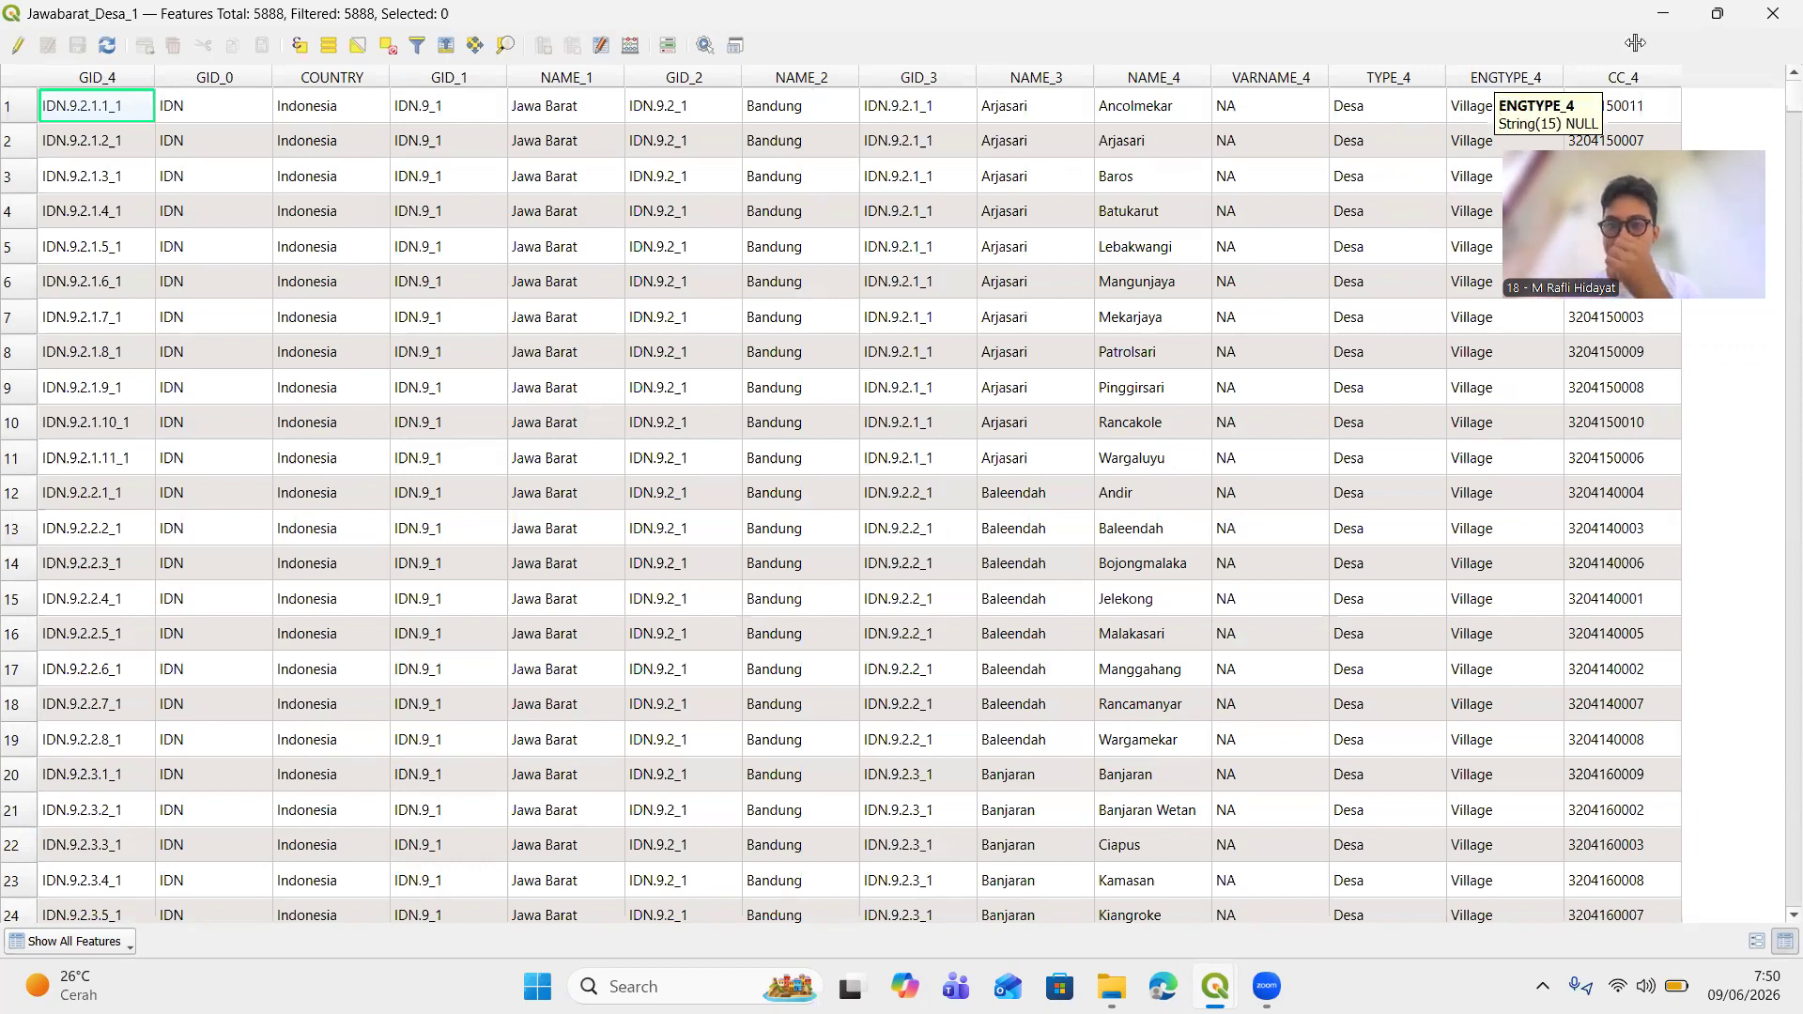
{"action": "left_click", "coordinate": [414, 48]}
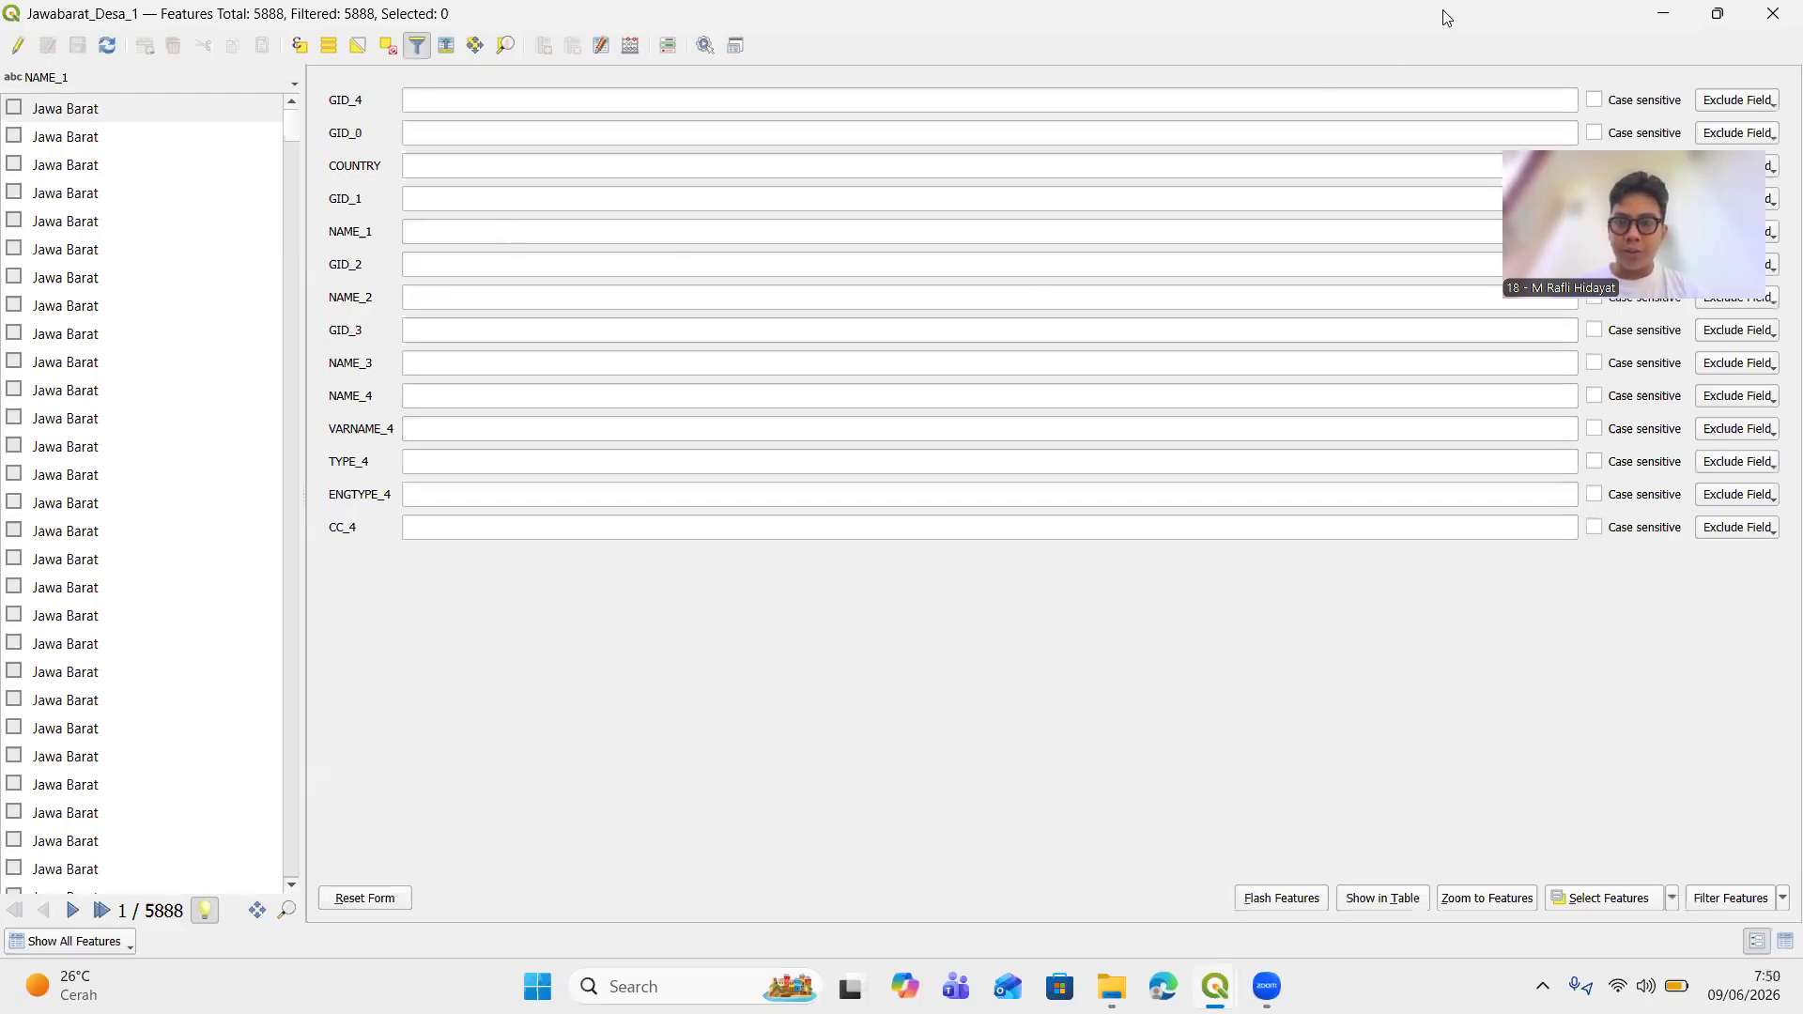
{"action": "left_click", "coordinate": [1662, 14]}
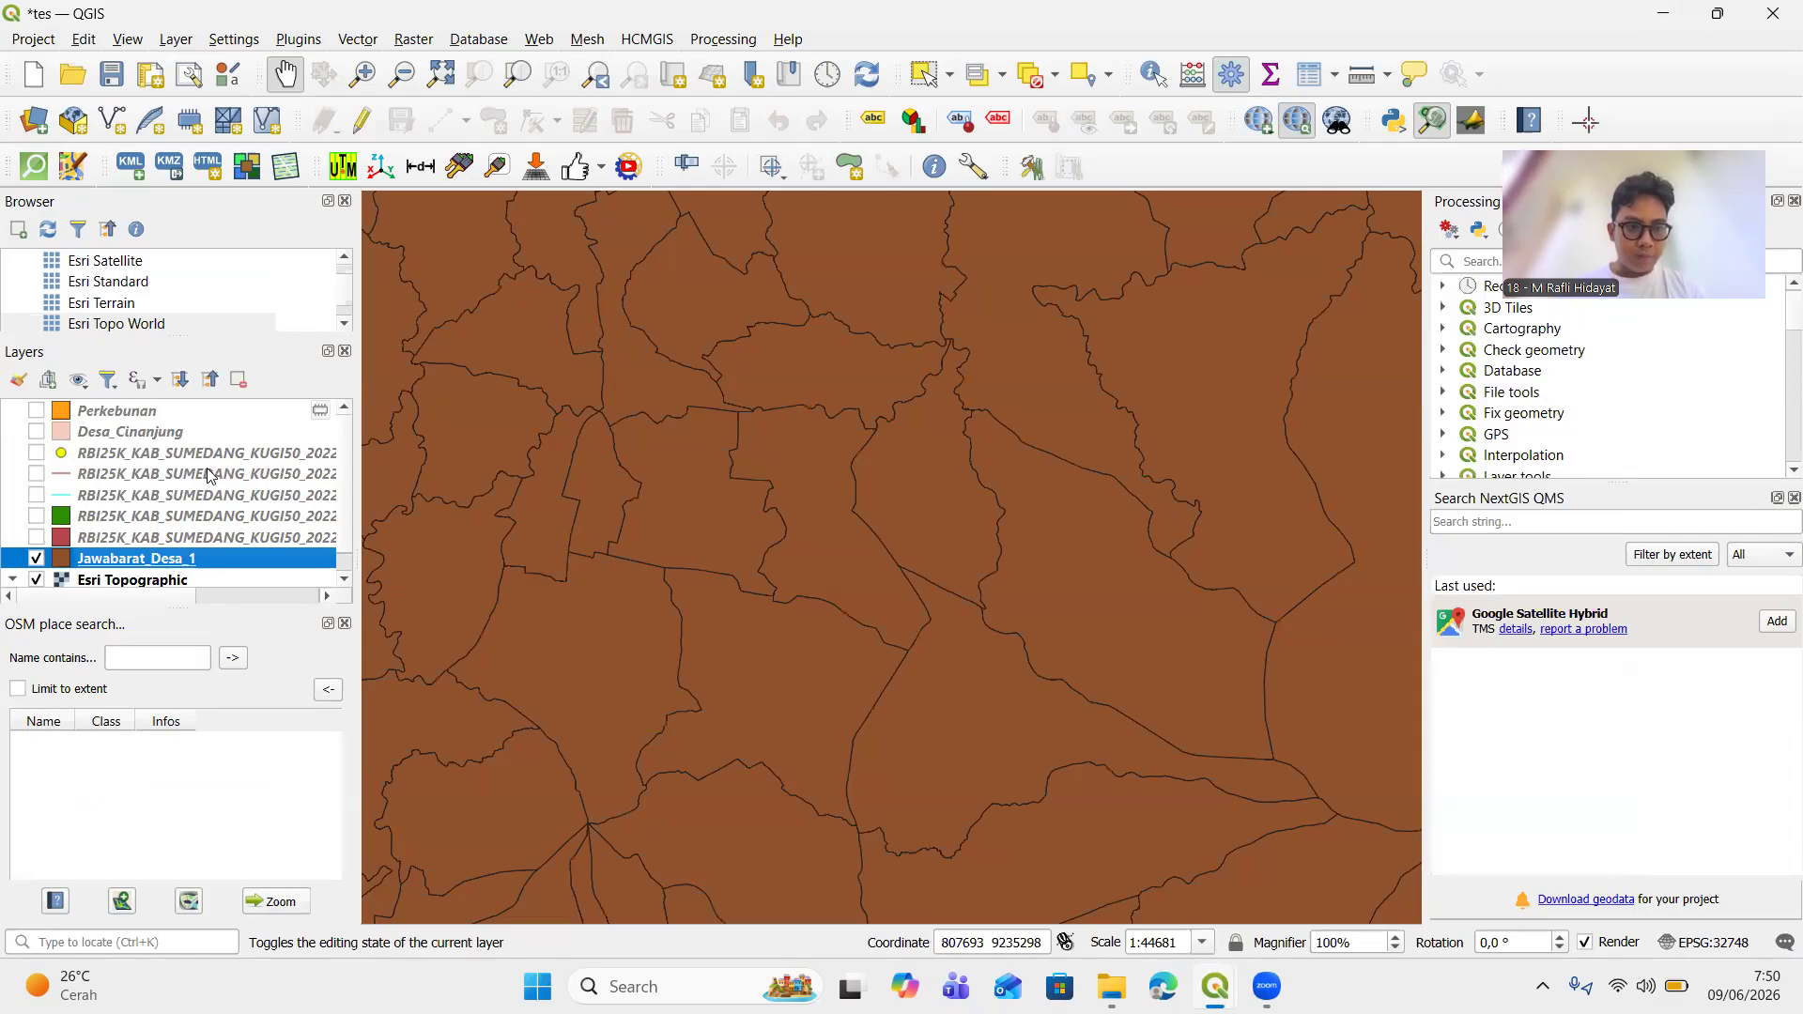
Select the village whose NAME_4 contains Cinanjung in Jawabarat_Desa_1 using the attribute table's form-based filter, and close the table
{"action": "right_click", "coordinate": [153, 562]}
{"action": "left_click", "coordinate": [217, 363]}
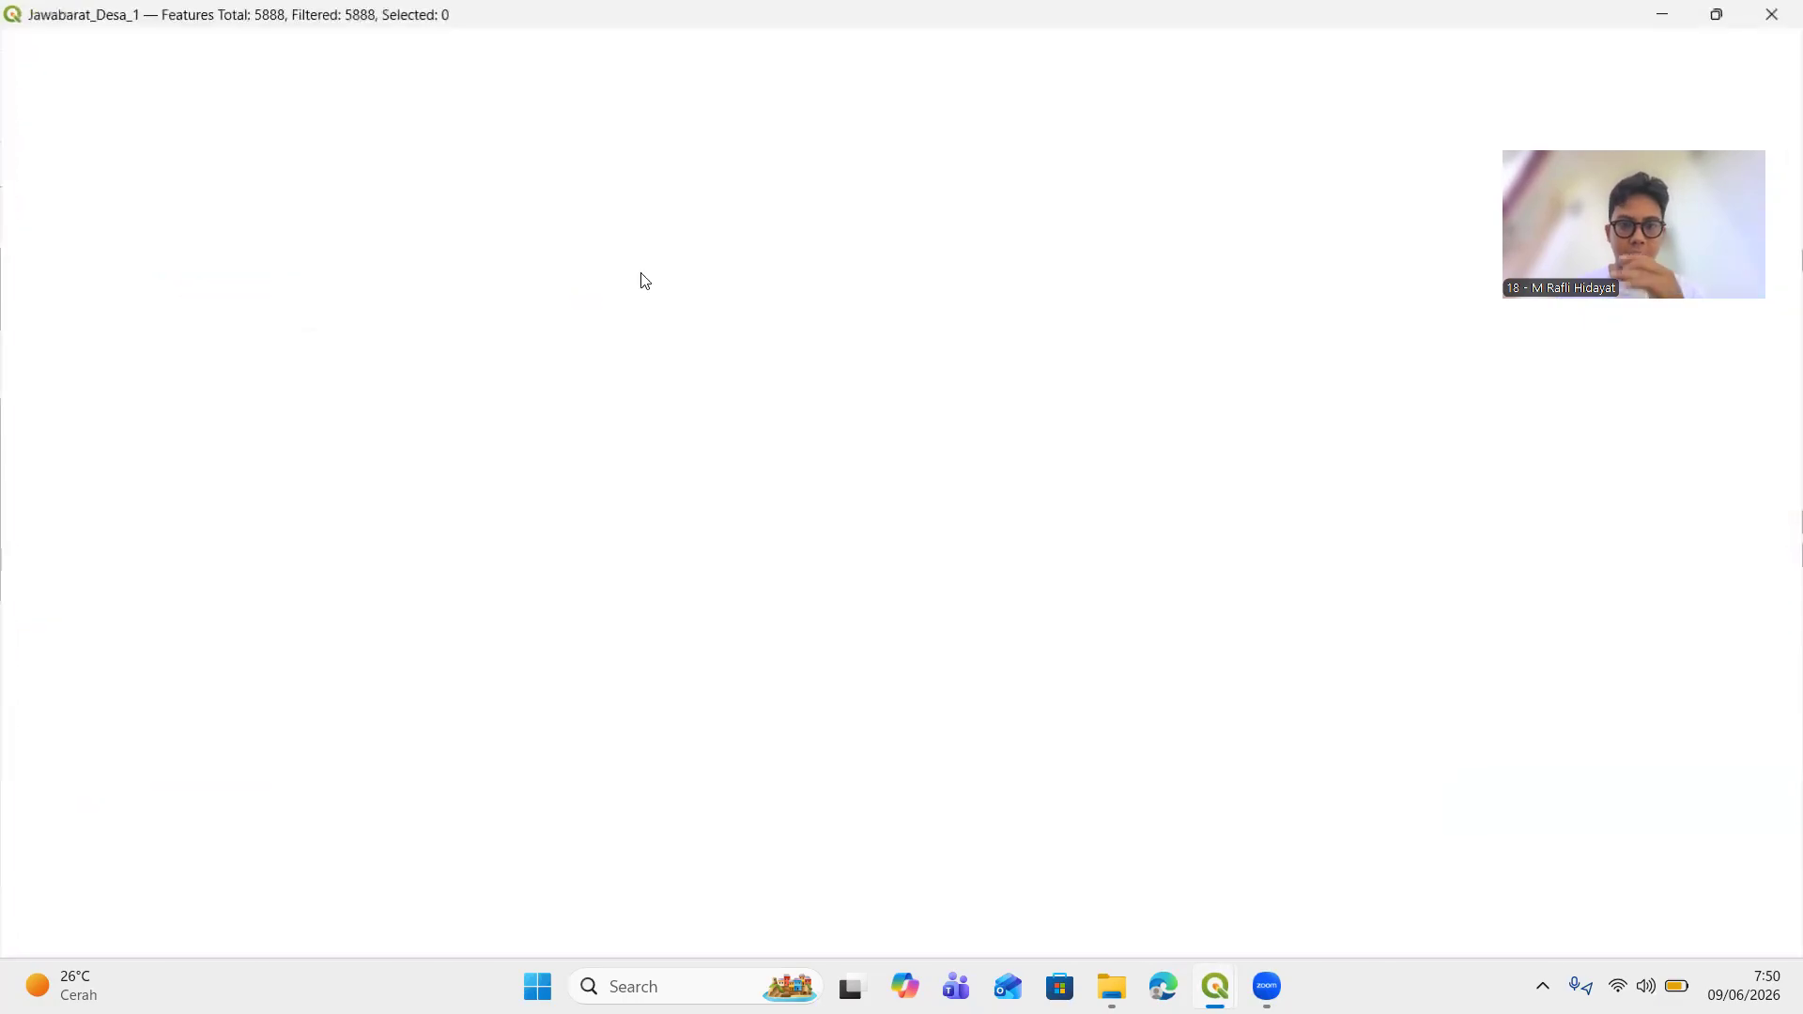
{"action": "left_click", "coordinate": [417, 46]}
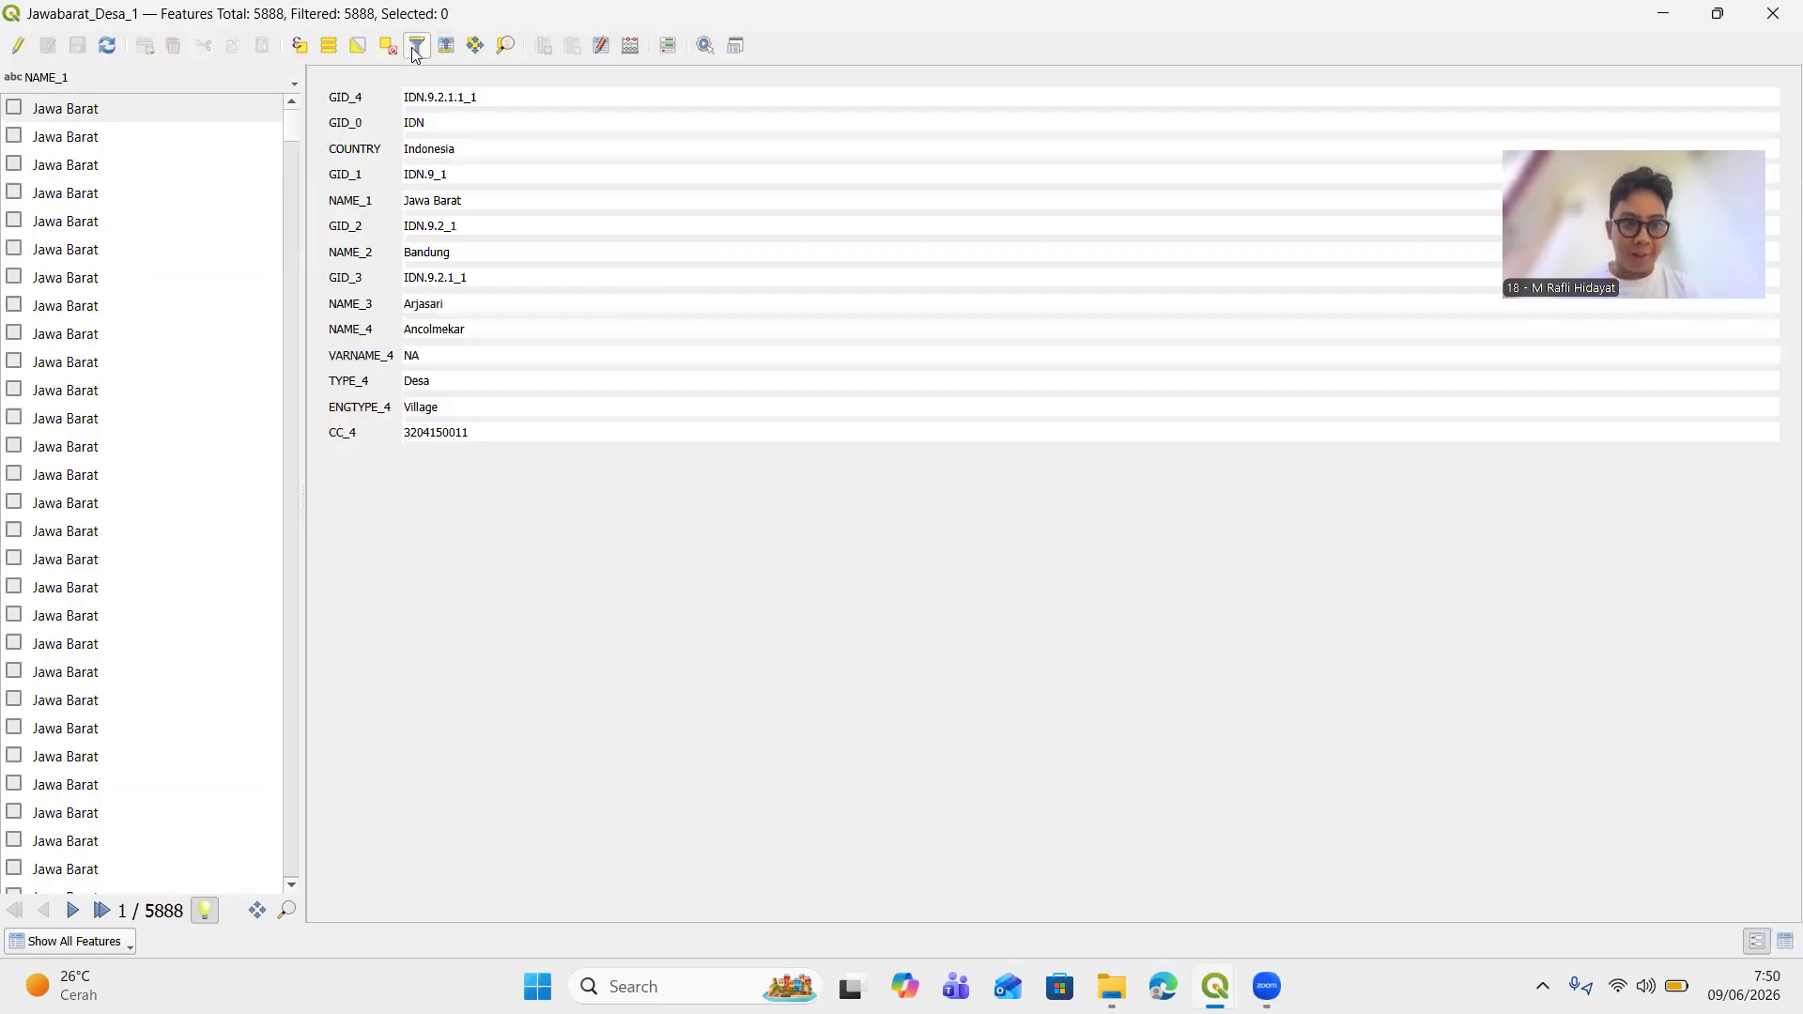
{"action": "left_click", "coordinate": [455, 404]}
{"action": "type", "text": "ciNAN"}
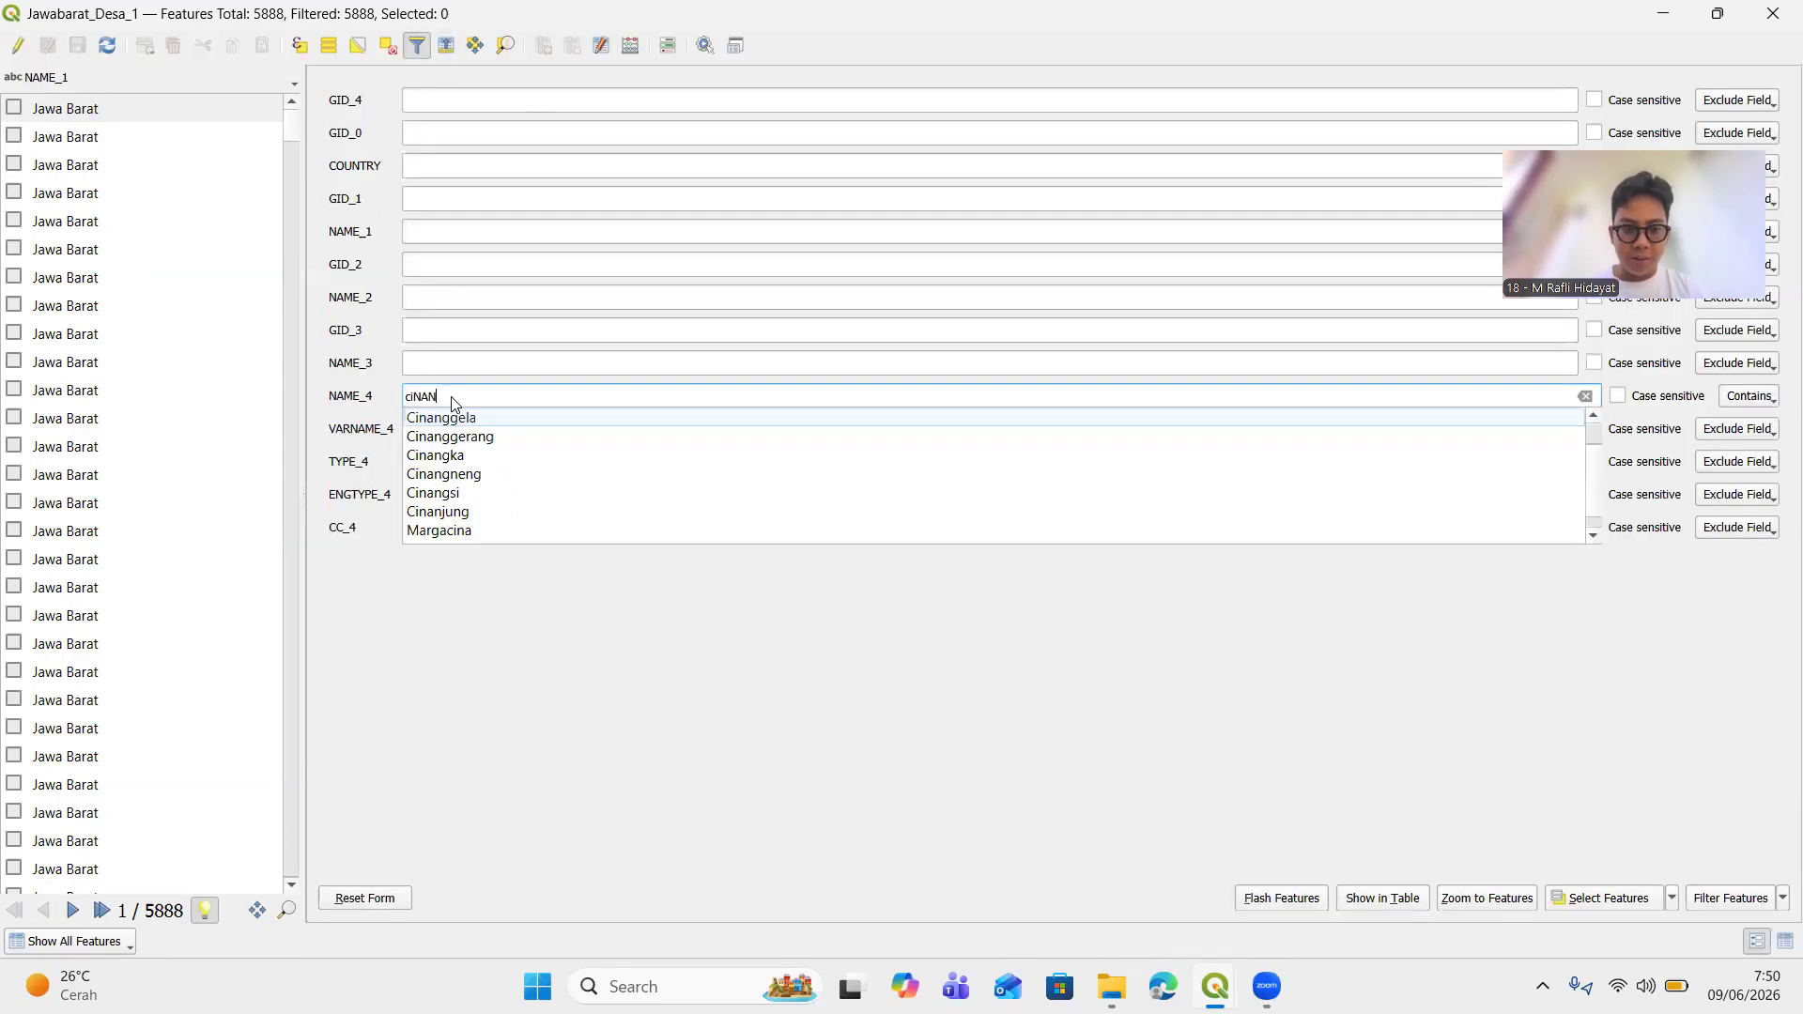
{"action": "key", "text": "BackSpace"}
{"action": "key", "text": "BackSpace"}
{"action": "key", "text": "BackSpace"}
{"action": "type", "text": "nanju"}
{"action": "left_click", "coordinate": [444, 419]}
{"action": "left_click", "coordinate": [1581, 908]}
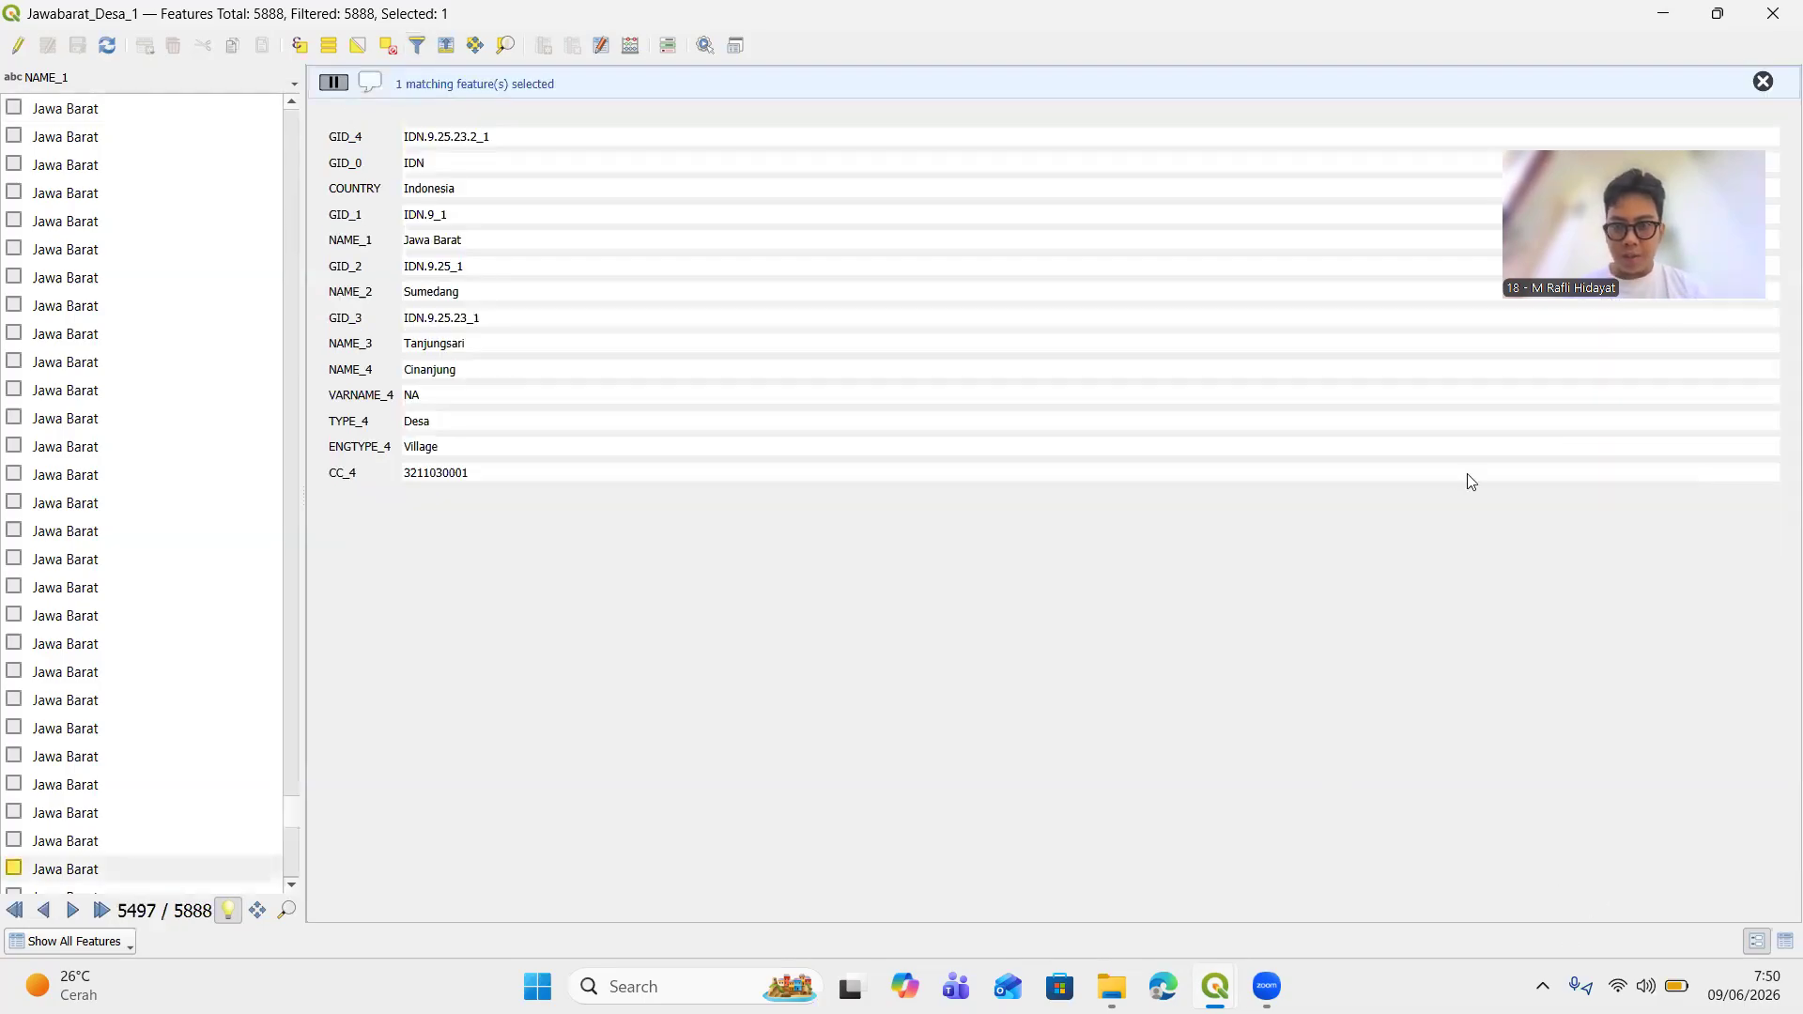
{"action": "left_click", "coordinate": [1774, 13]}
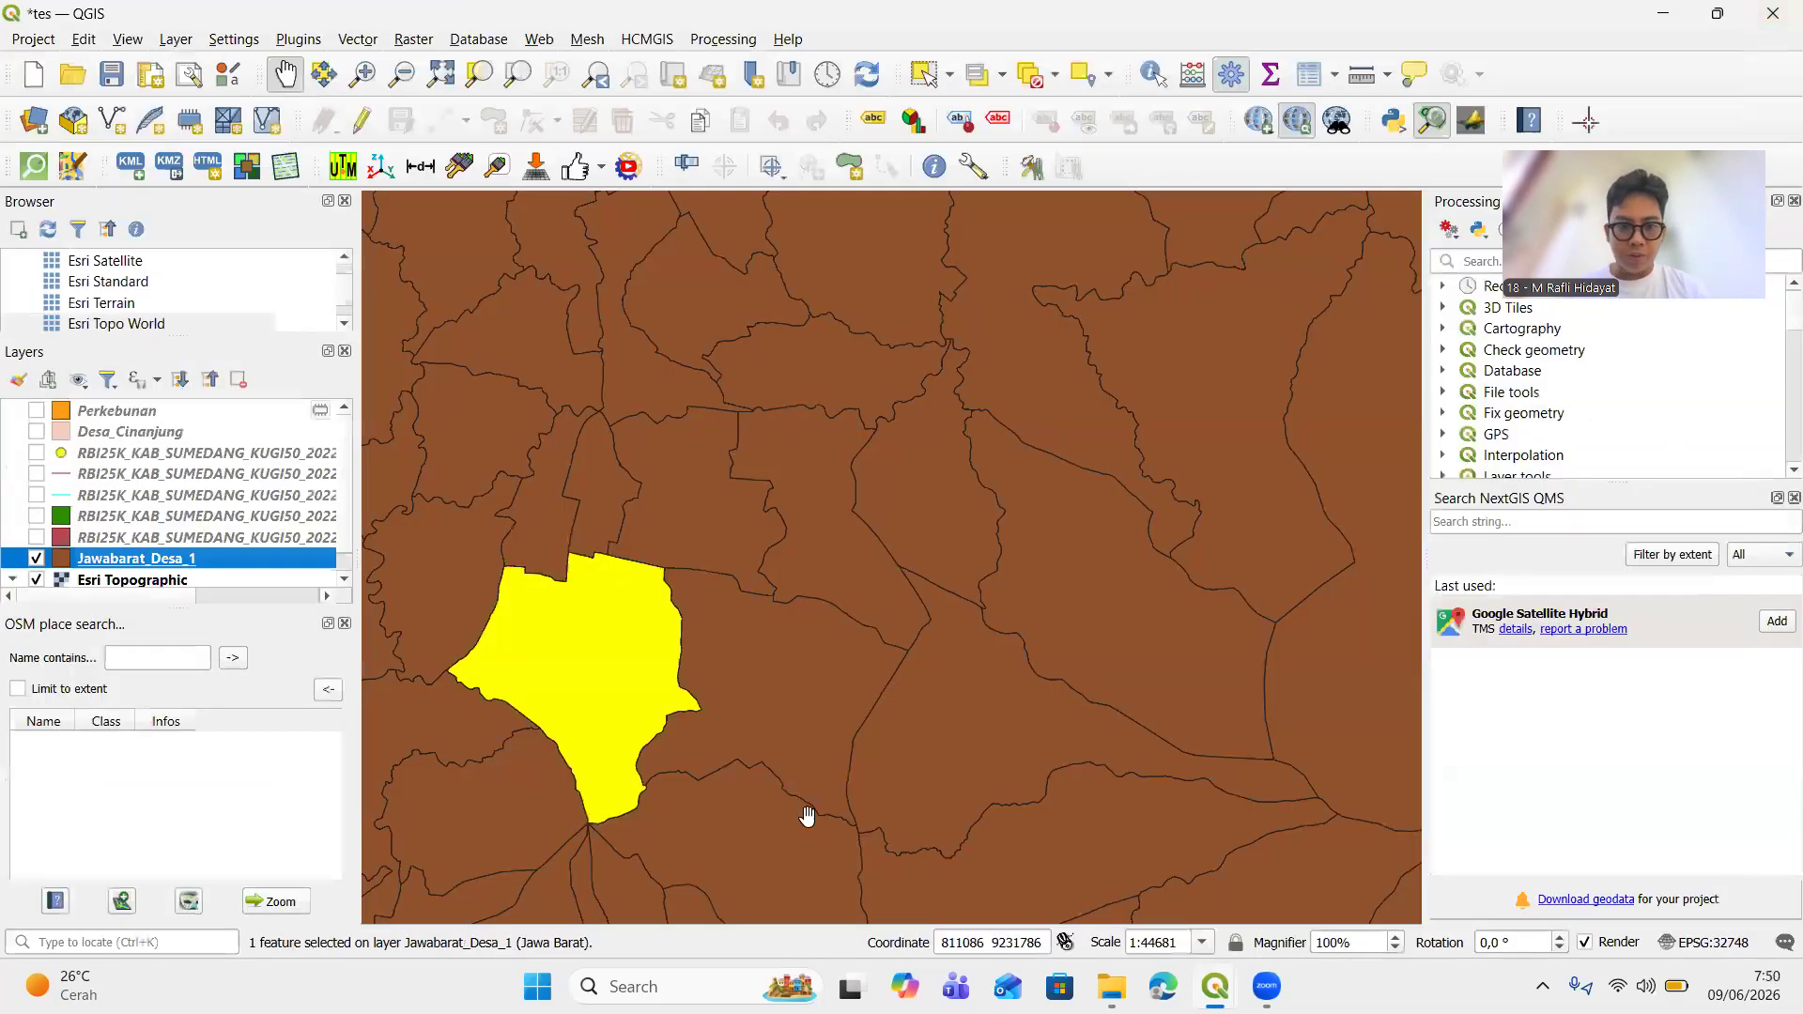
{"action": "left_click_drag", "start_coordinate": [628, 661], "coordinate": [764, 567]}
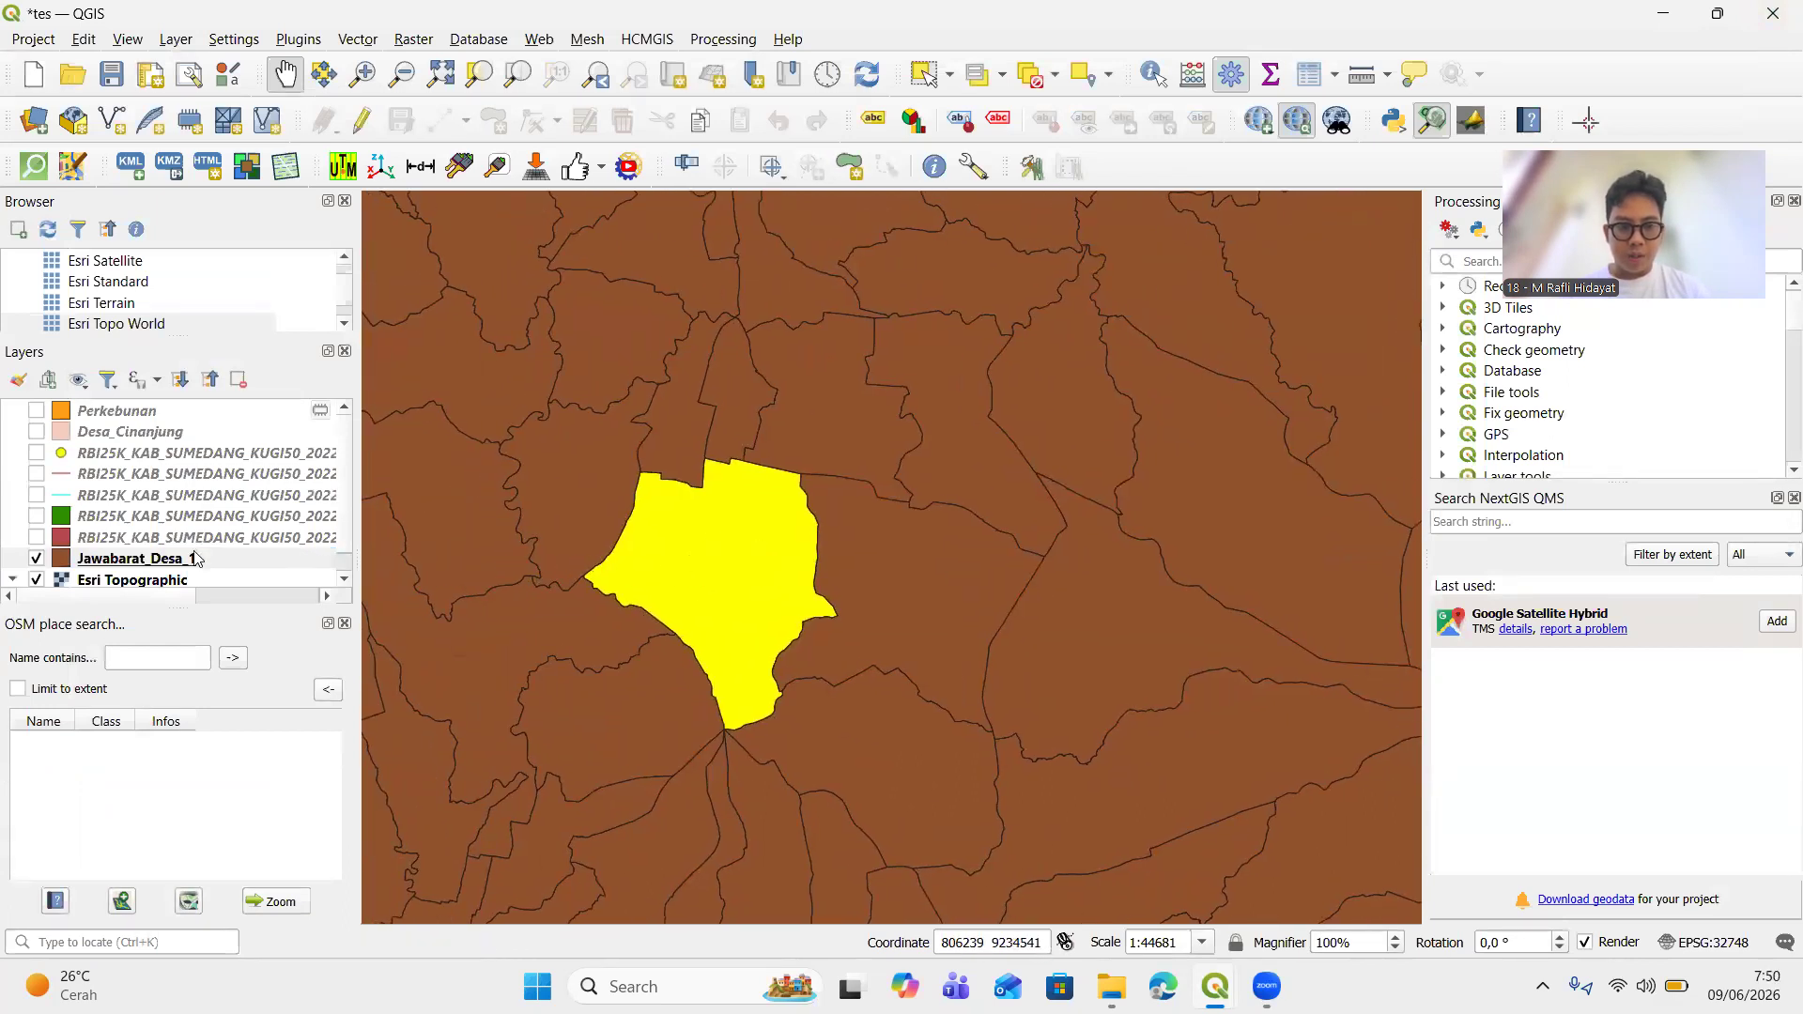
{"action": "right_click", "coordinate": [156, 562]}
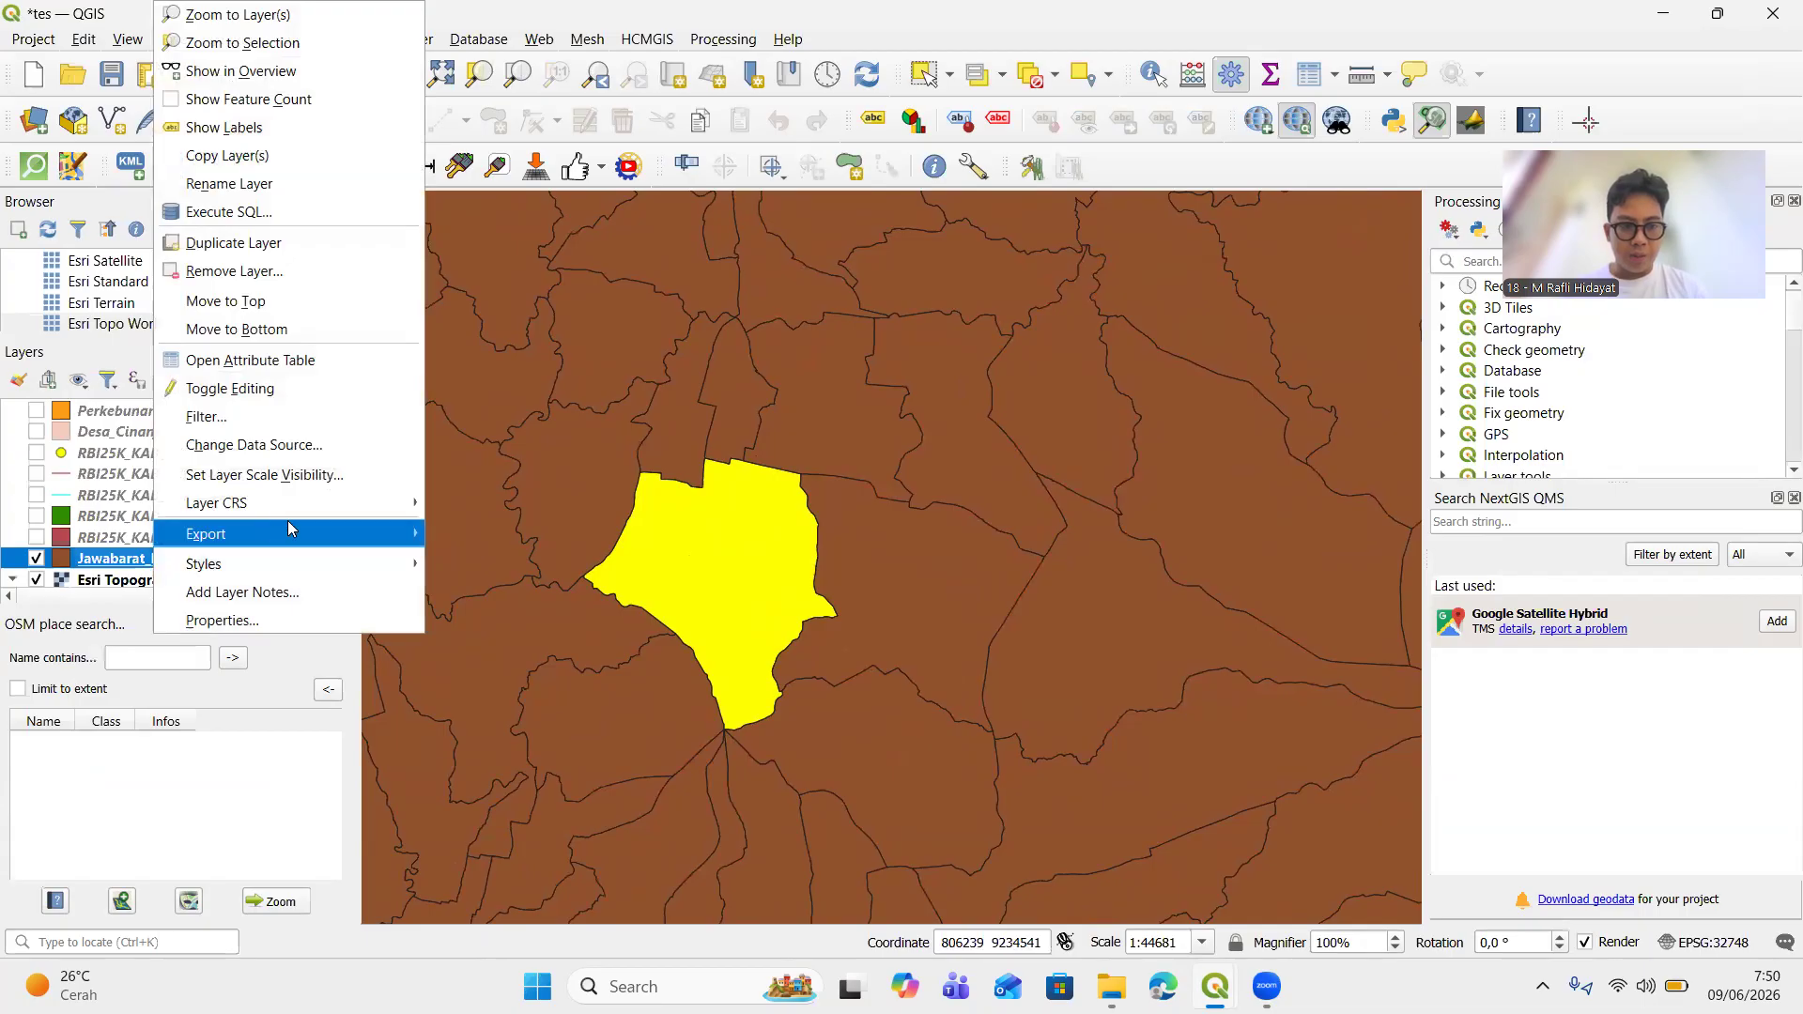
{"action": "mouse_move", "coordinate": [287, 532]}
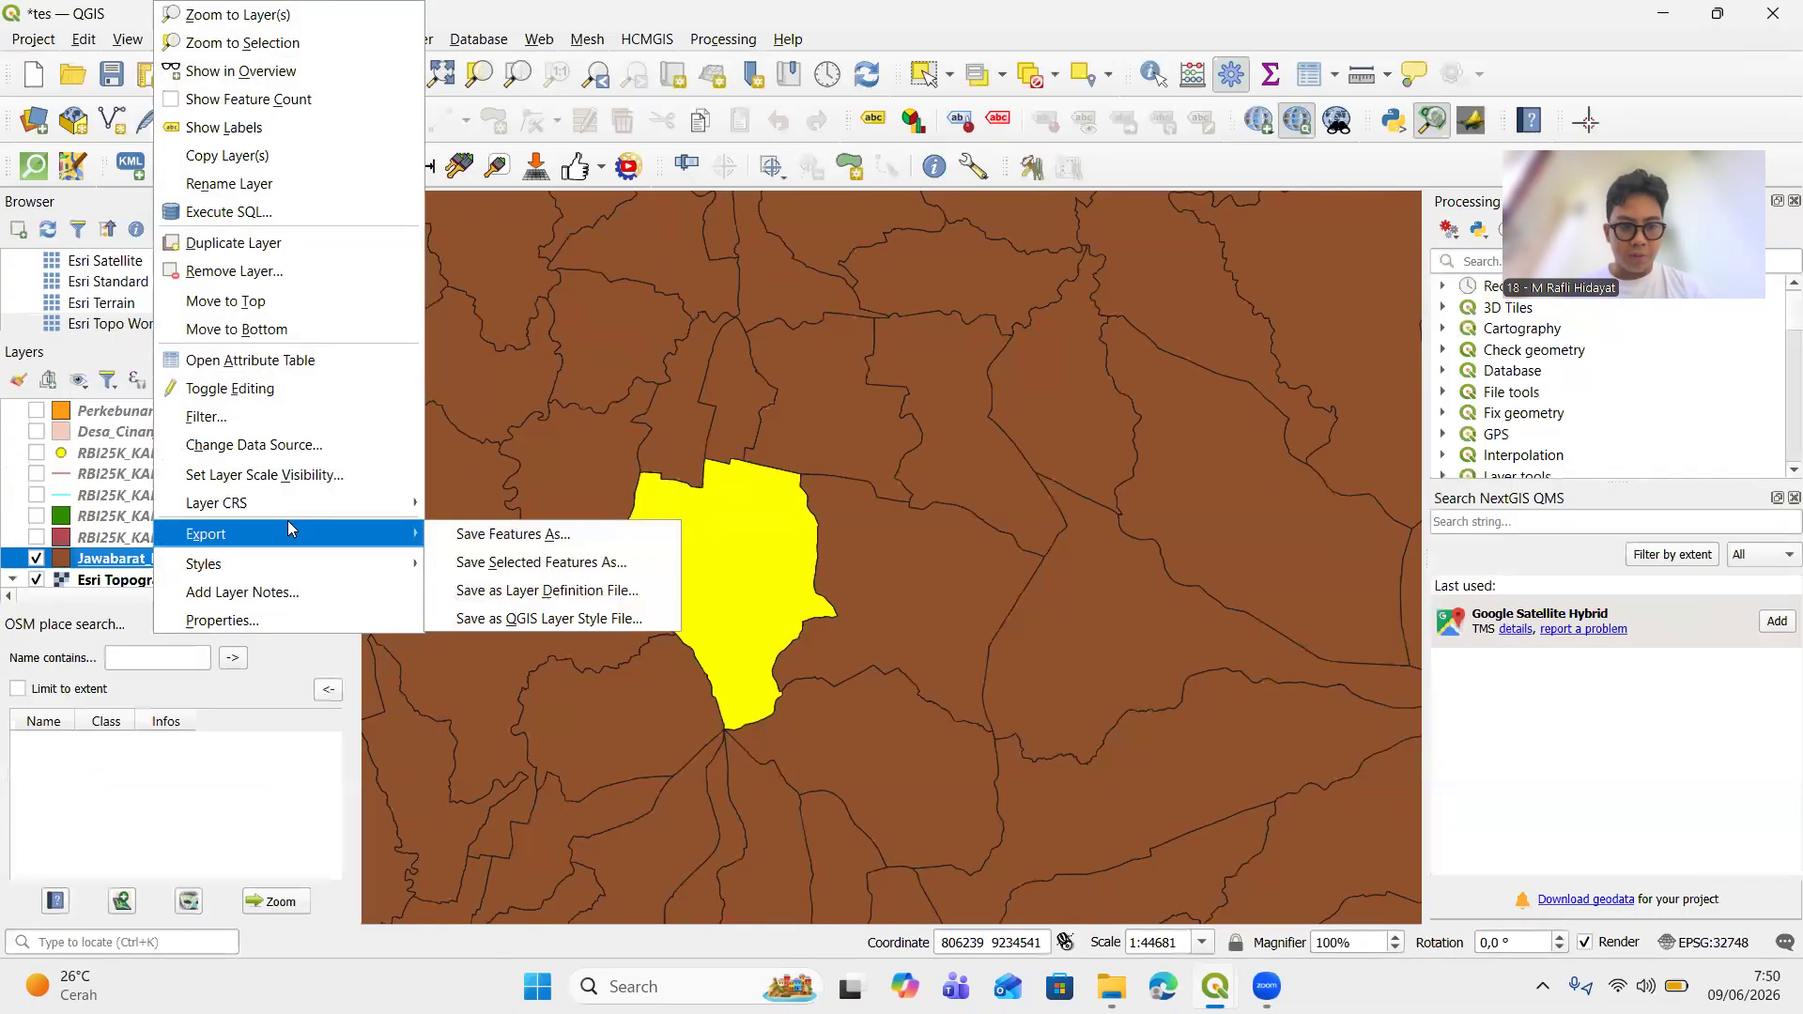
{"action": "left_click", "coordinate": [515, 564]}
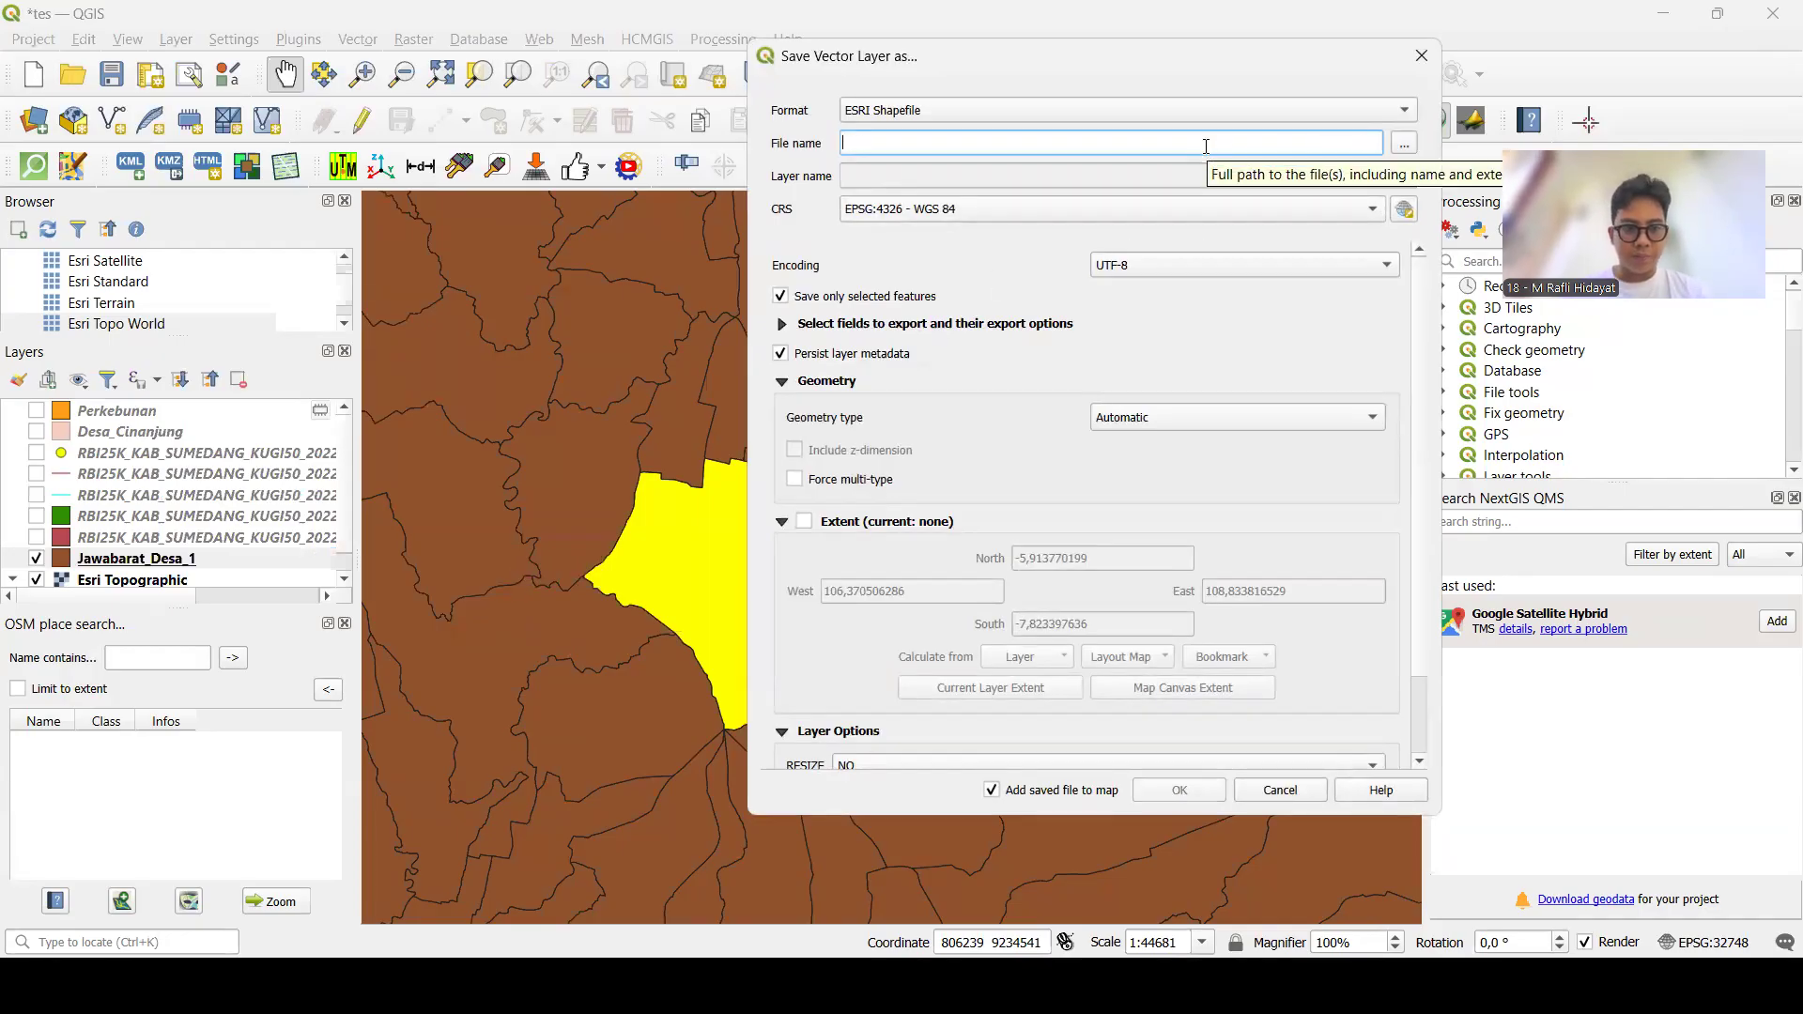
{"action": "left_click", "coordinate": [1422, 56]}
Hide the Jawabarat_Desa_1 layer and show the Desa_Cinanjung boundary over the Esri Topographic basemap
{"action": "left_click", "coordinate": [38, 561]}
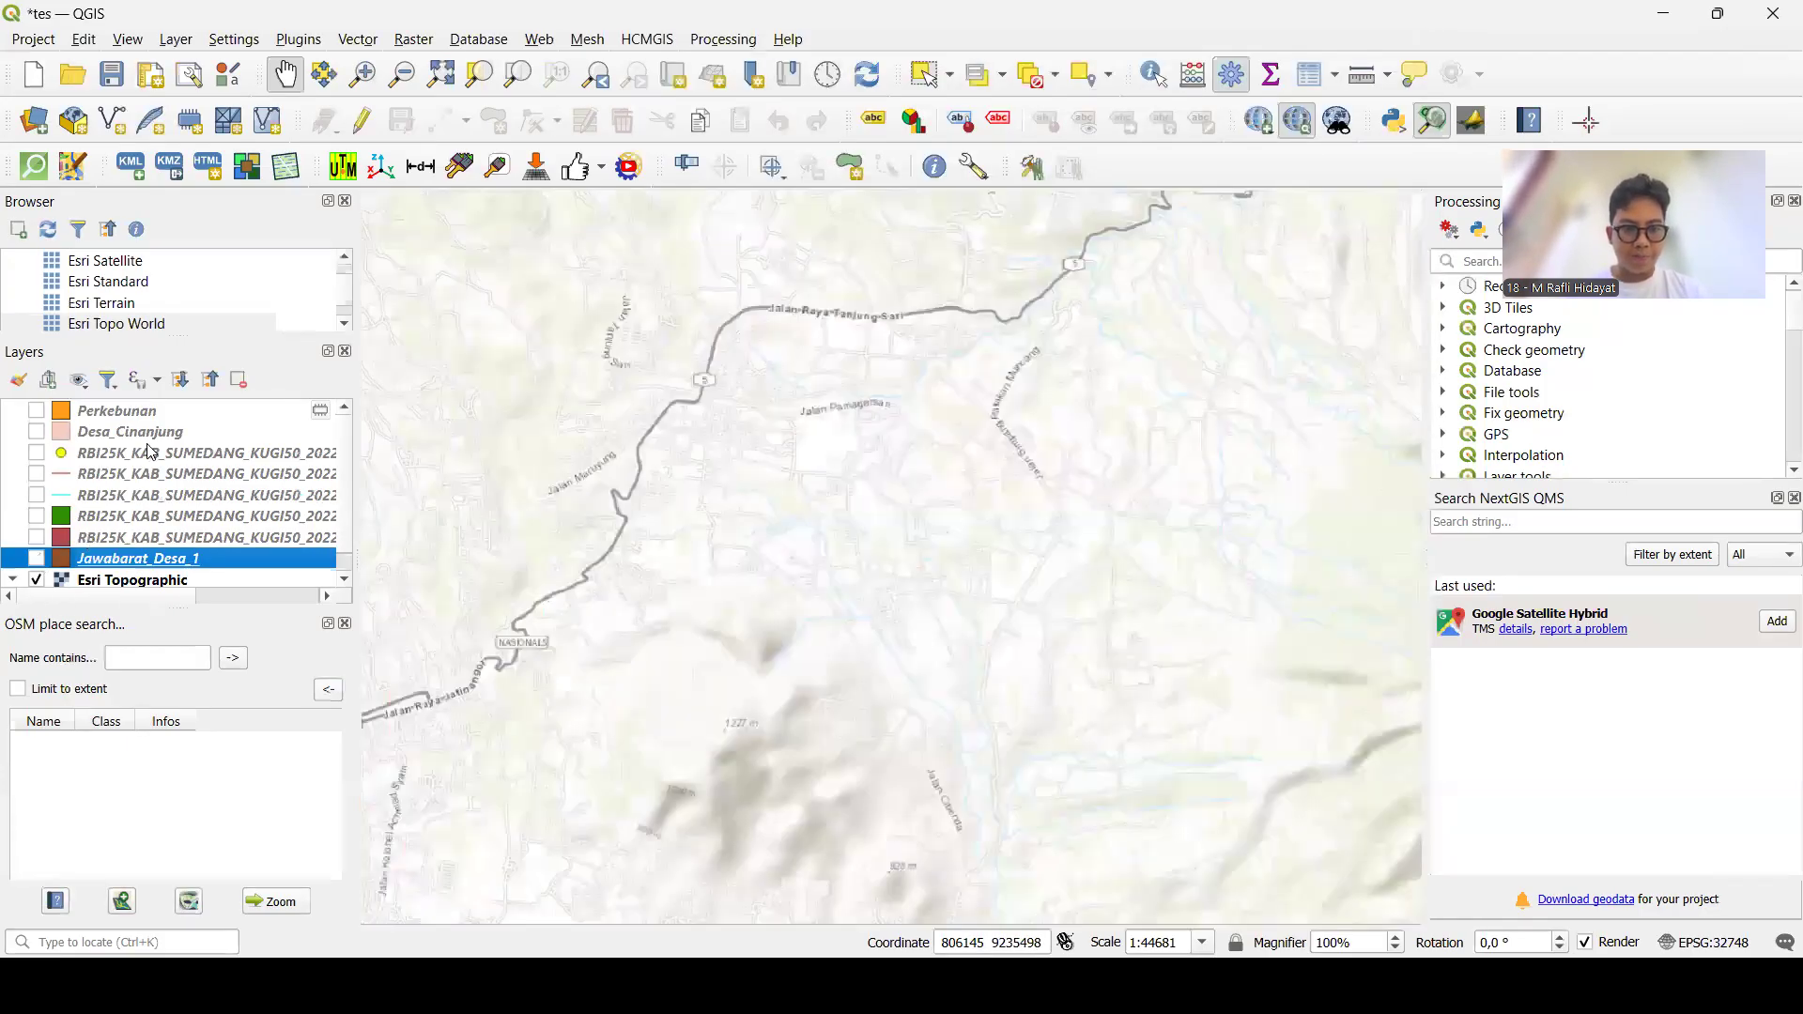
{"action": "left_click", "coordinate": [37, 433]}
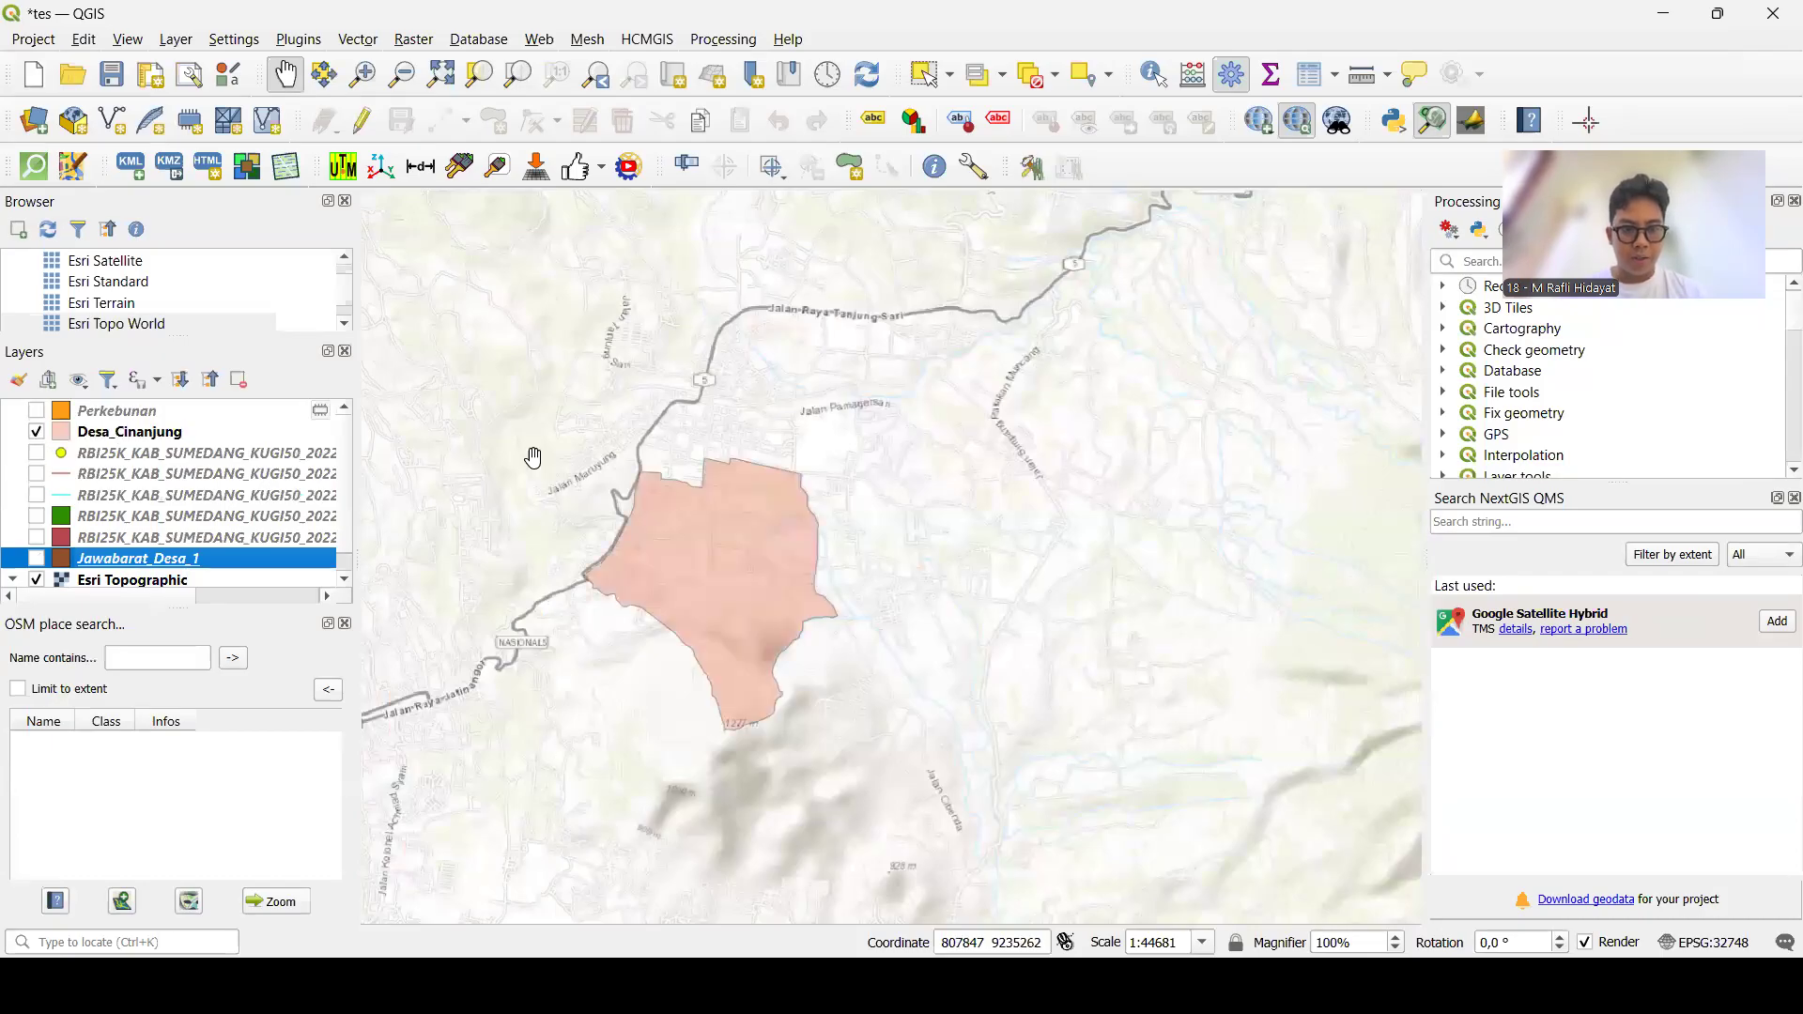
{"action": "scroll", "coordinate": [719, 536], "scroll_direction": "down", "scroll_amount": 1}
{"action": "scroll", "coordinate": [722, 537], "scroll_direction": "up", "scroll_amount": 3}
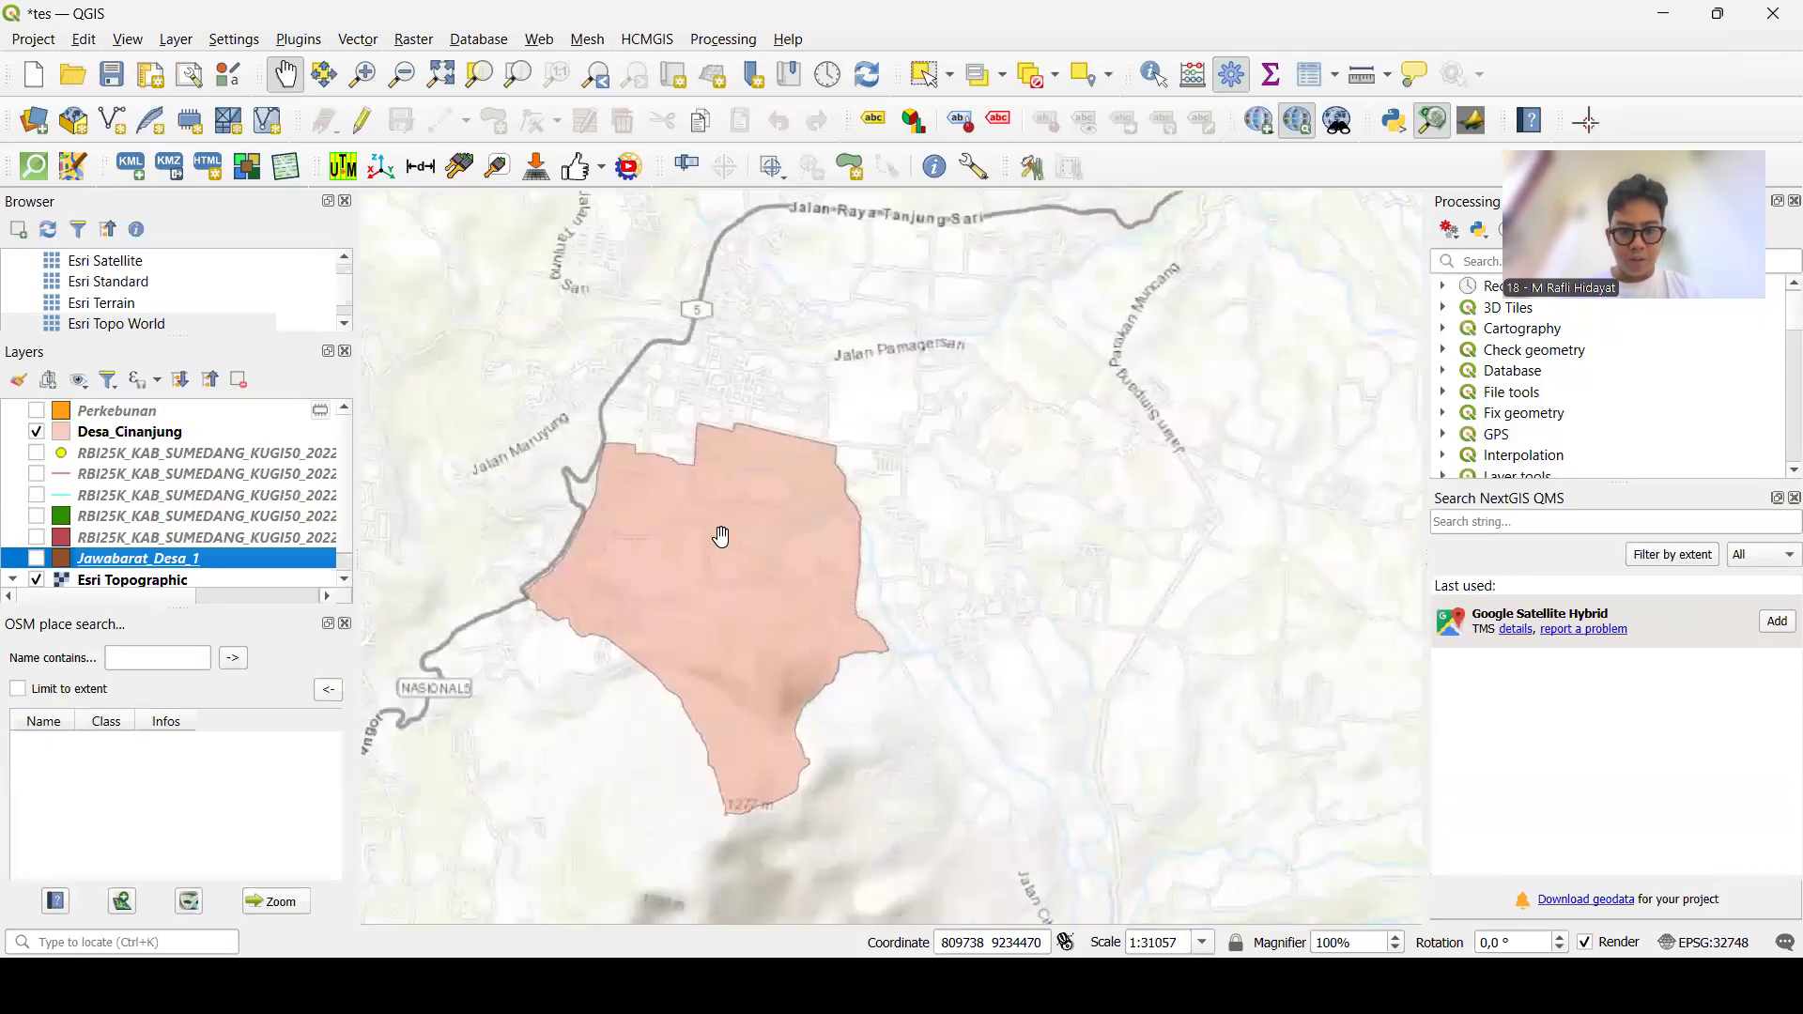
{"action": "left_click_drag", "start_coordinate": [723, 537], "coordinate": [786, 535]}
{"action": "scroll", "coordinate": [785, 535], "scroll_direction": "up", "scroll_amount": 1}
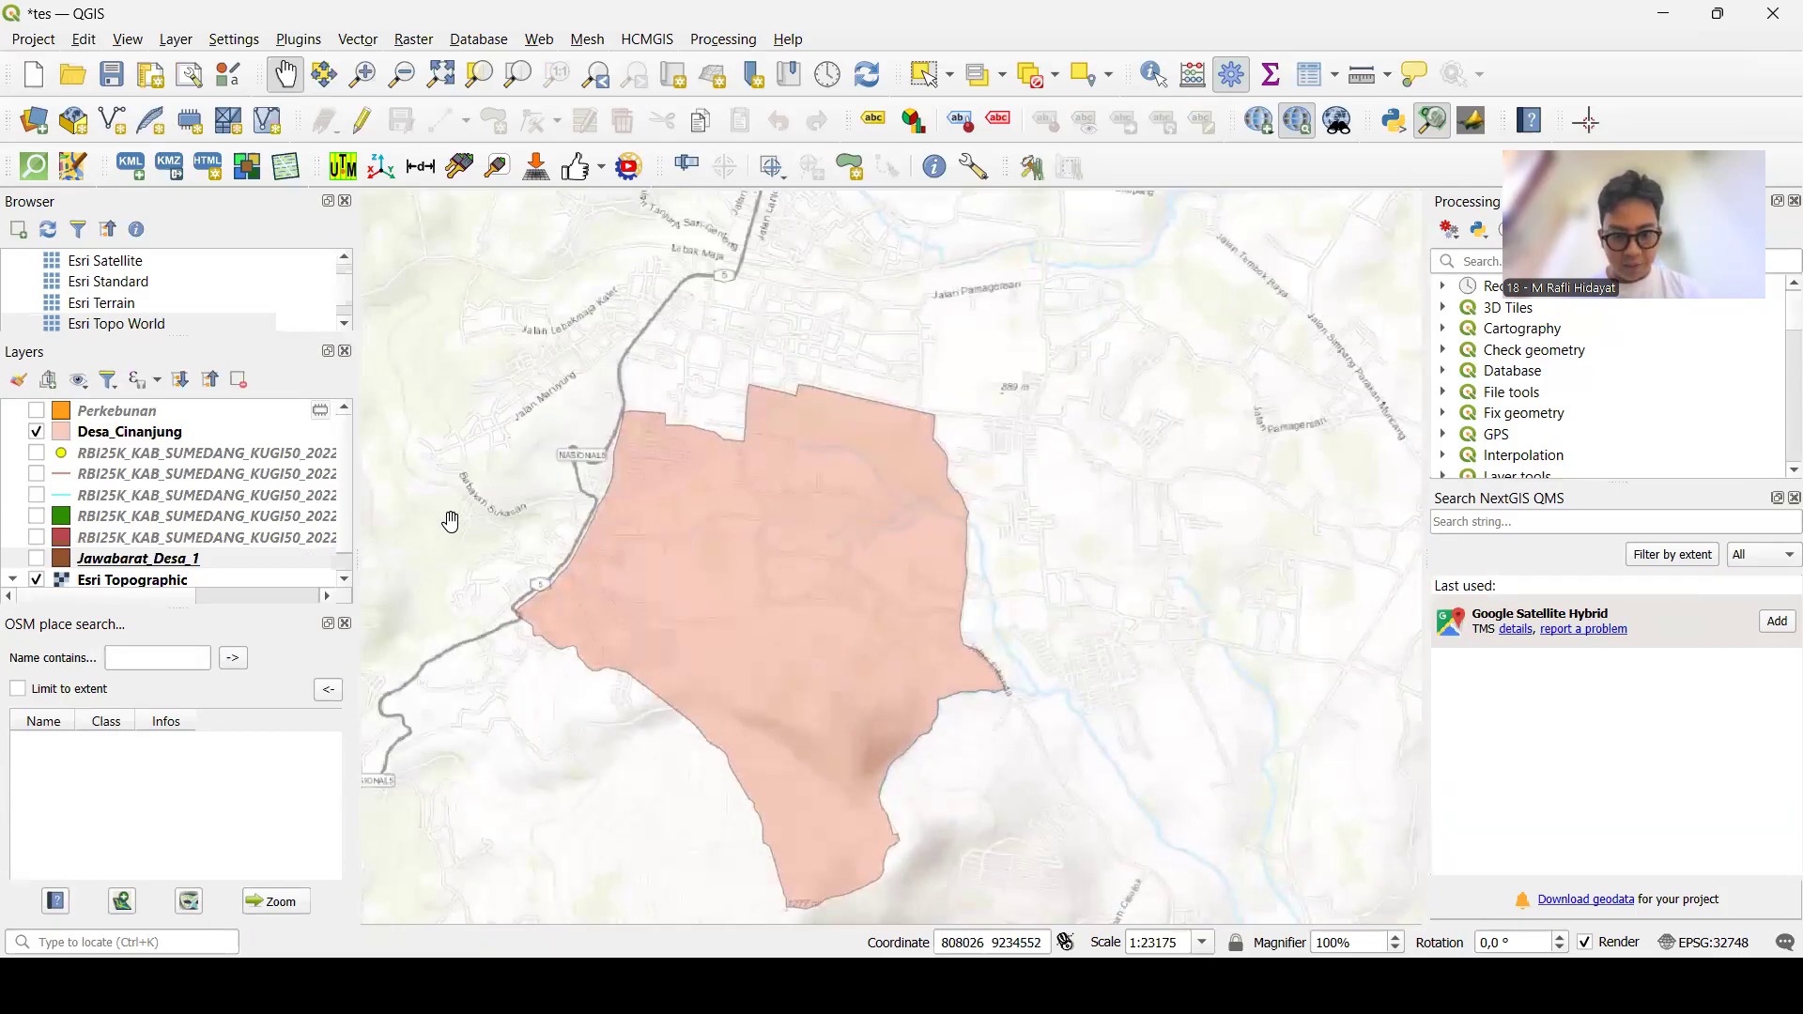
{"action": "right_click", "coordinate": [141, 442]}
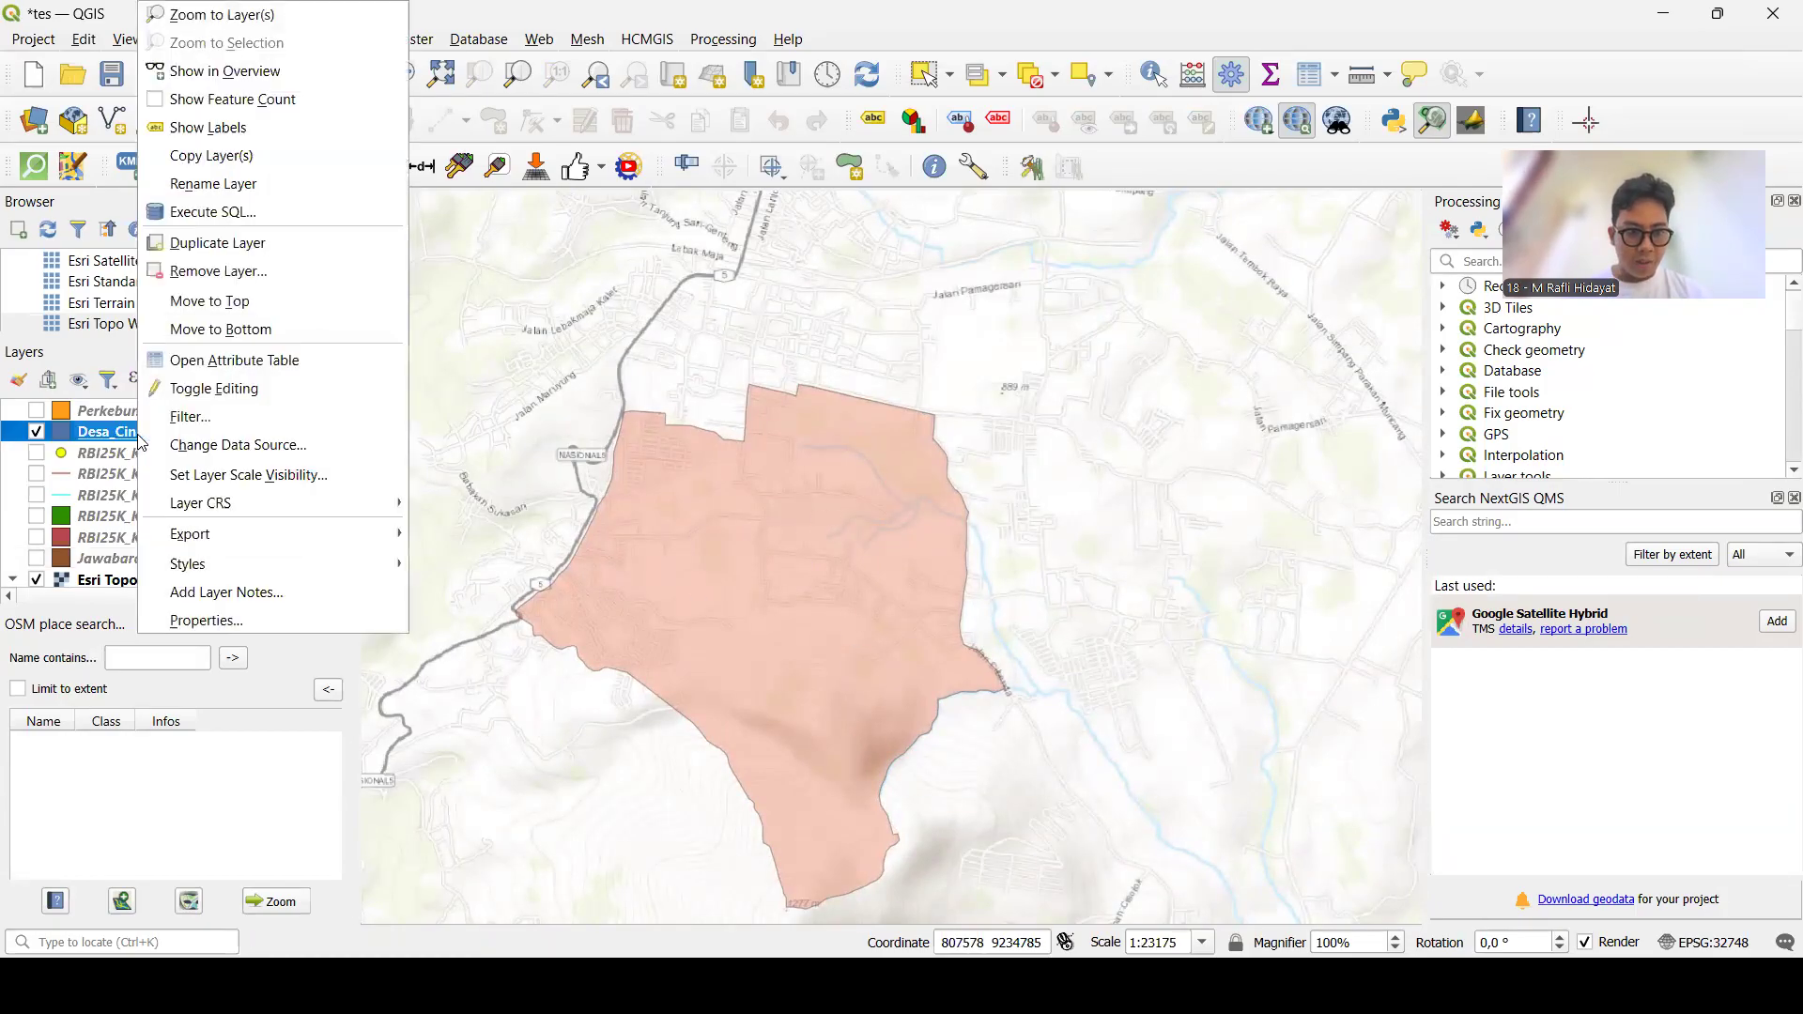
{"action": "left_click", "coordinate": [253, 626]}
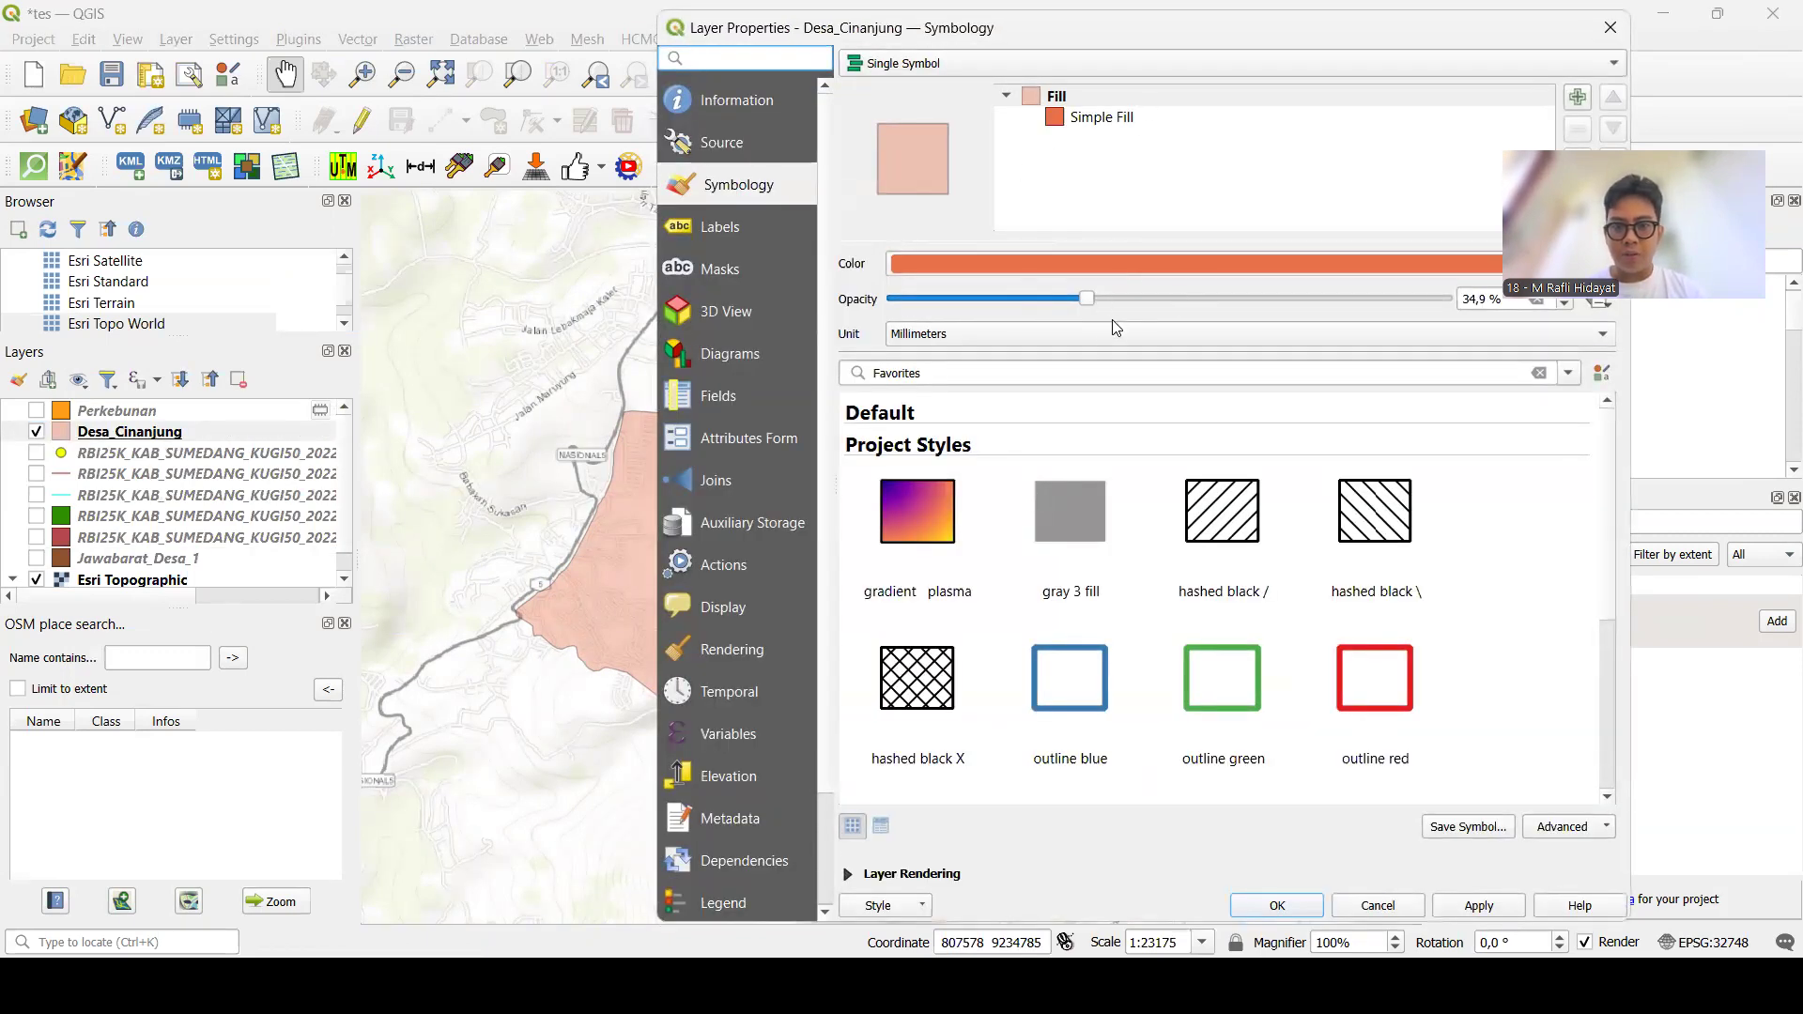
{"action": "left_click_drag", "start_coordinate": [1089, 306], "coordinate": [1200, 324]}
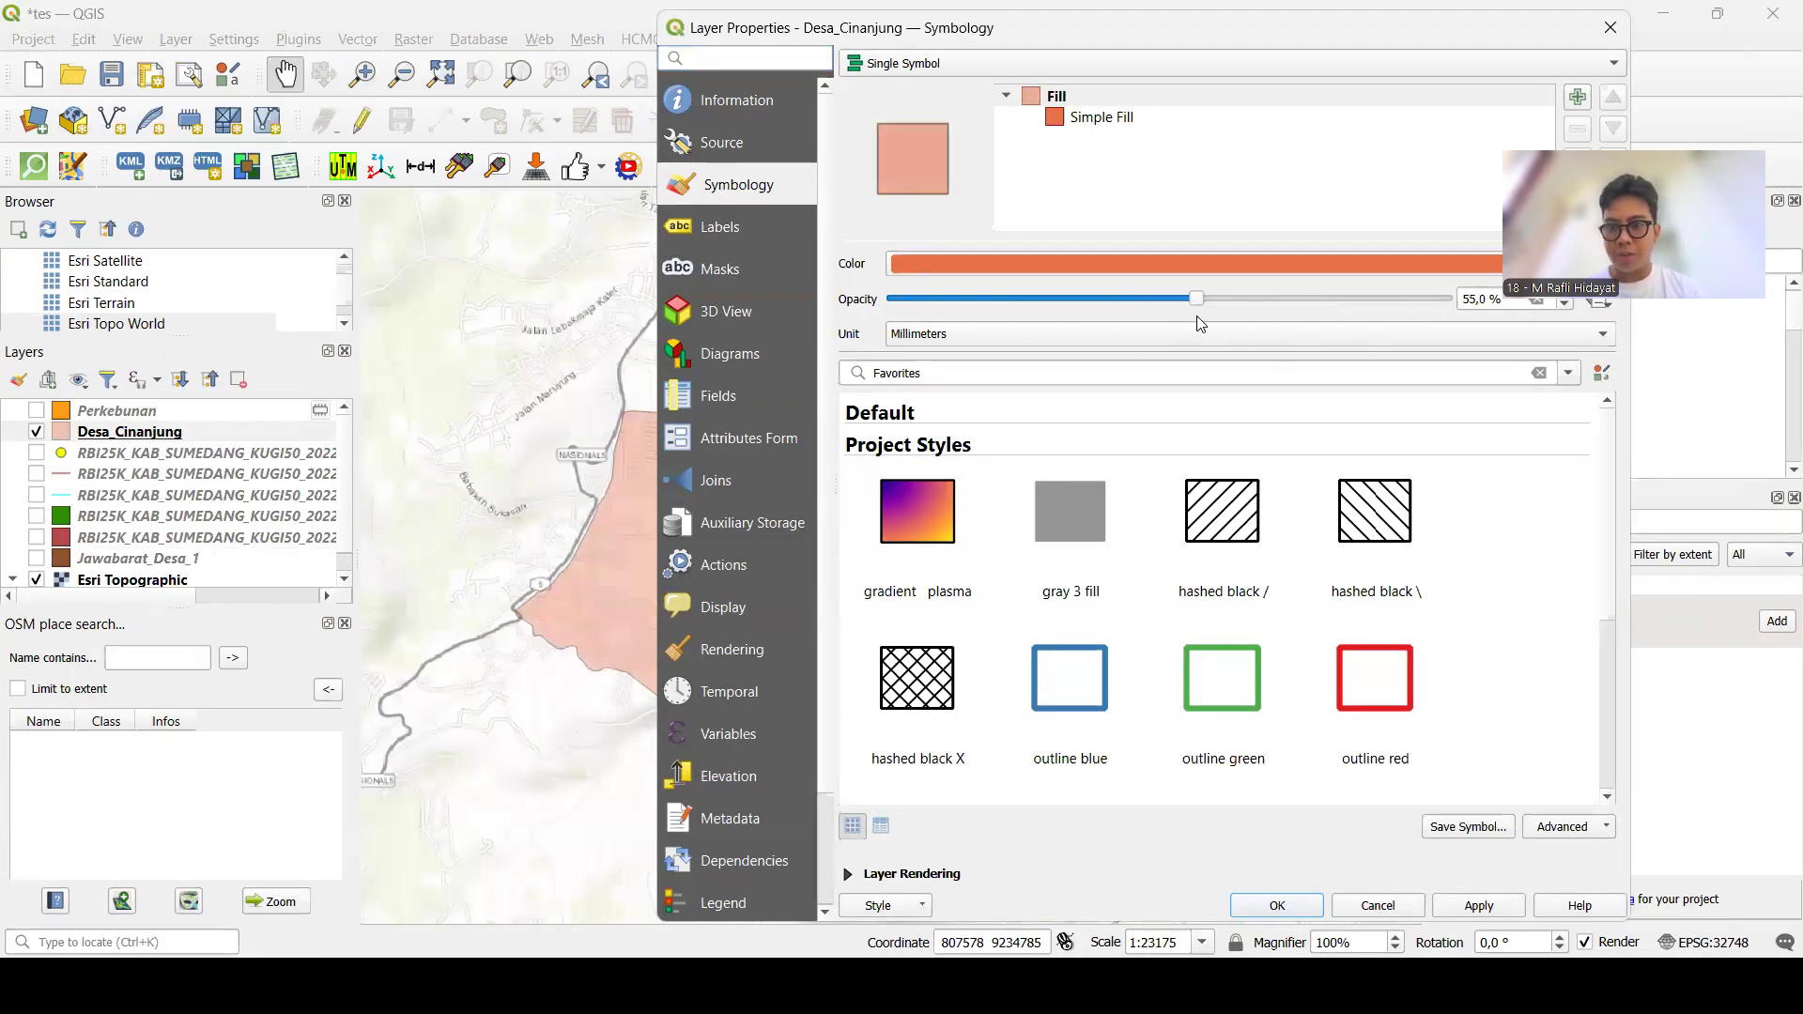
{"action": "left_click", "coordinate": [1609, 33]}
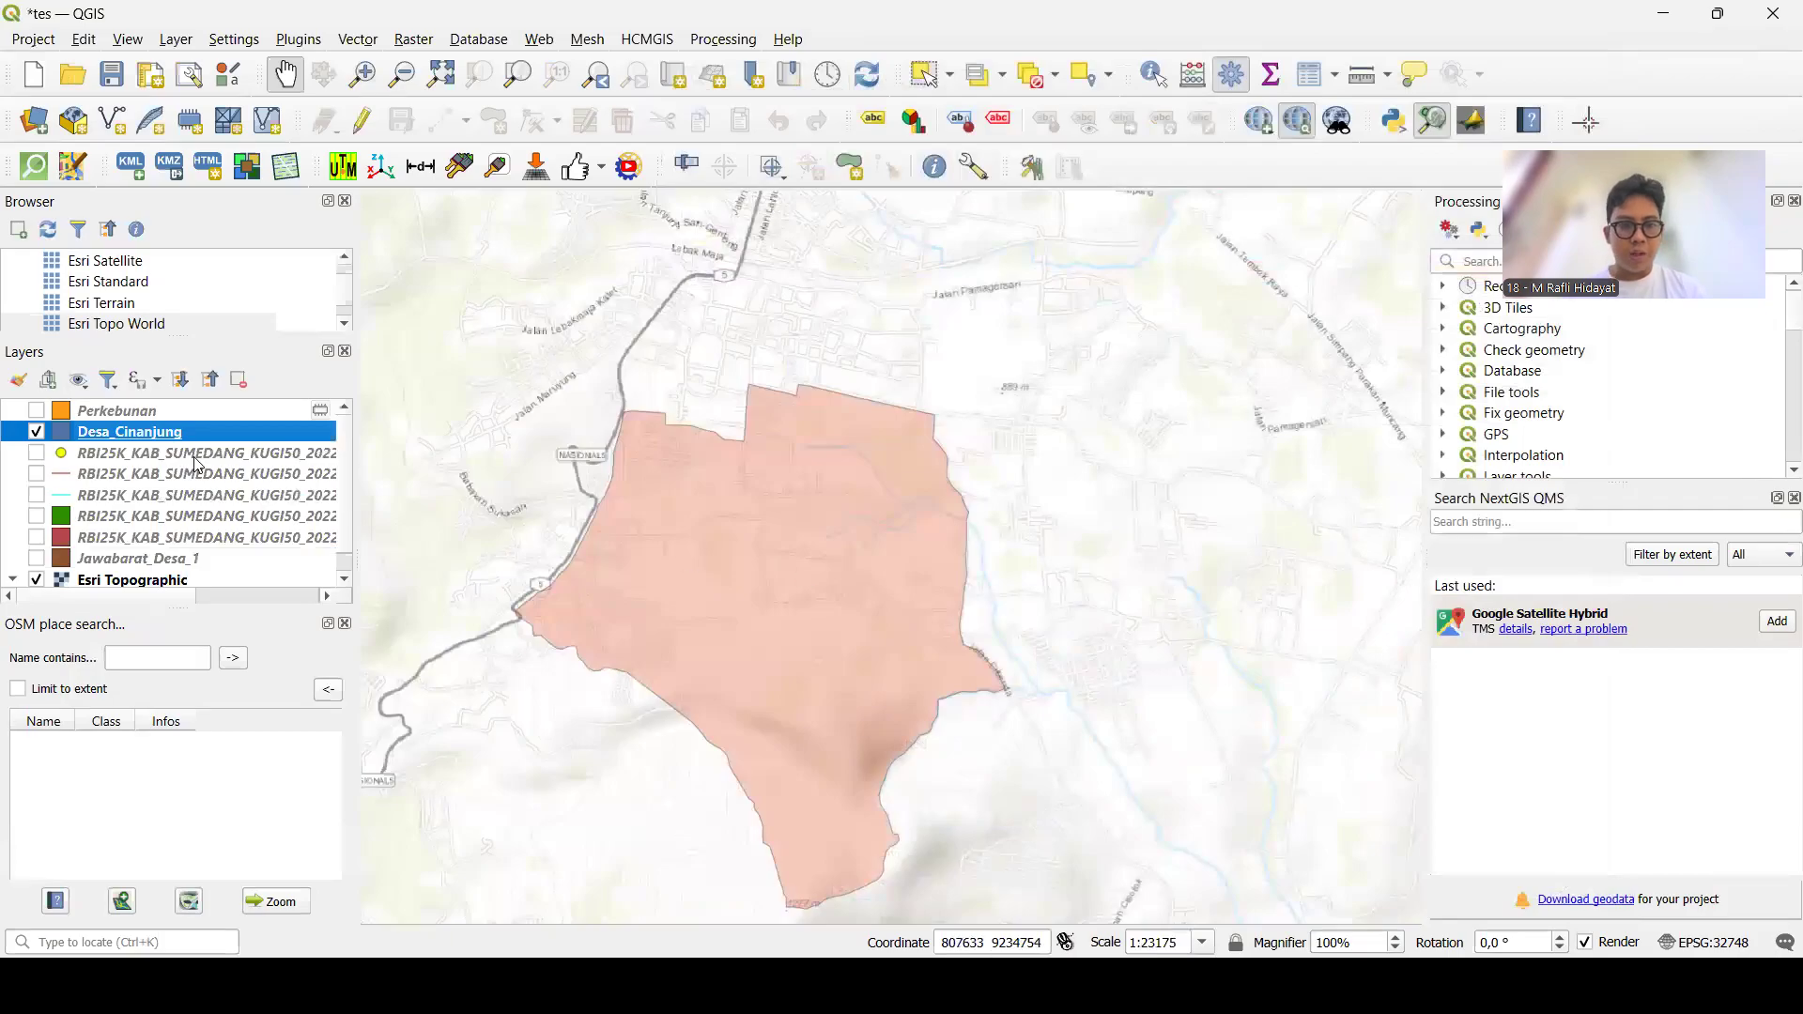
Show the five RBI25K Sumedang layers: PEMERINTAHAN_PT, JALAN_LN, SUNGAI_LN, PERKEBUNAN_AR and IRIGASI_AR, leaving Perkebunan hidden
{"action": "left_click", "coordinate": [37, 413]}
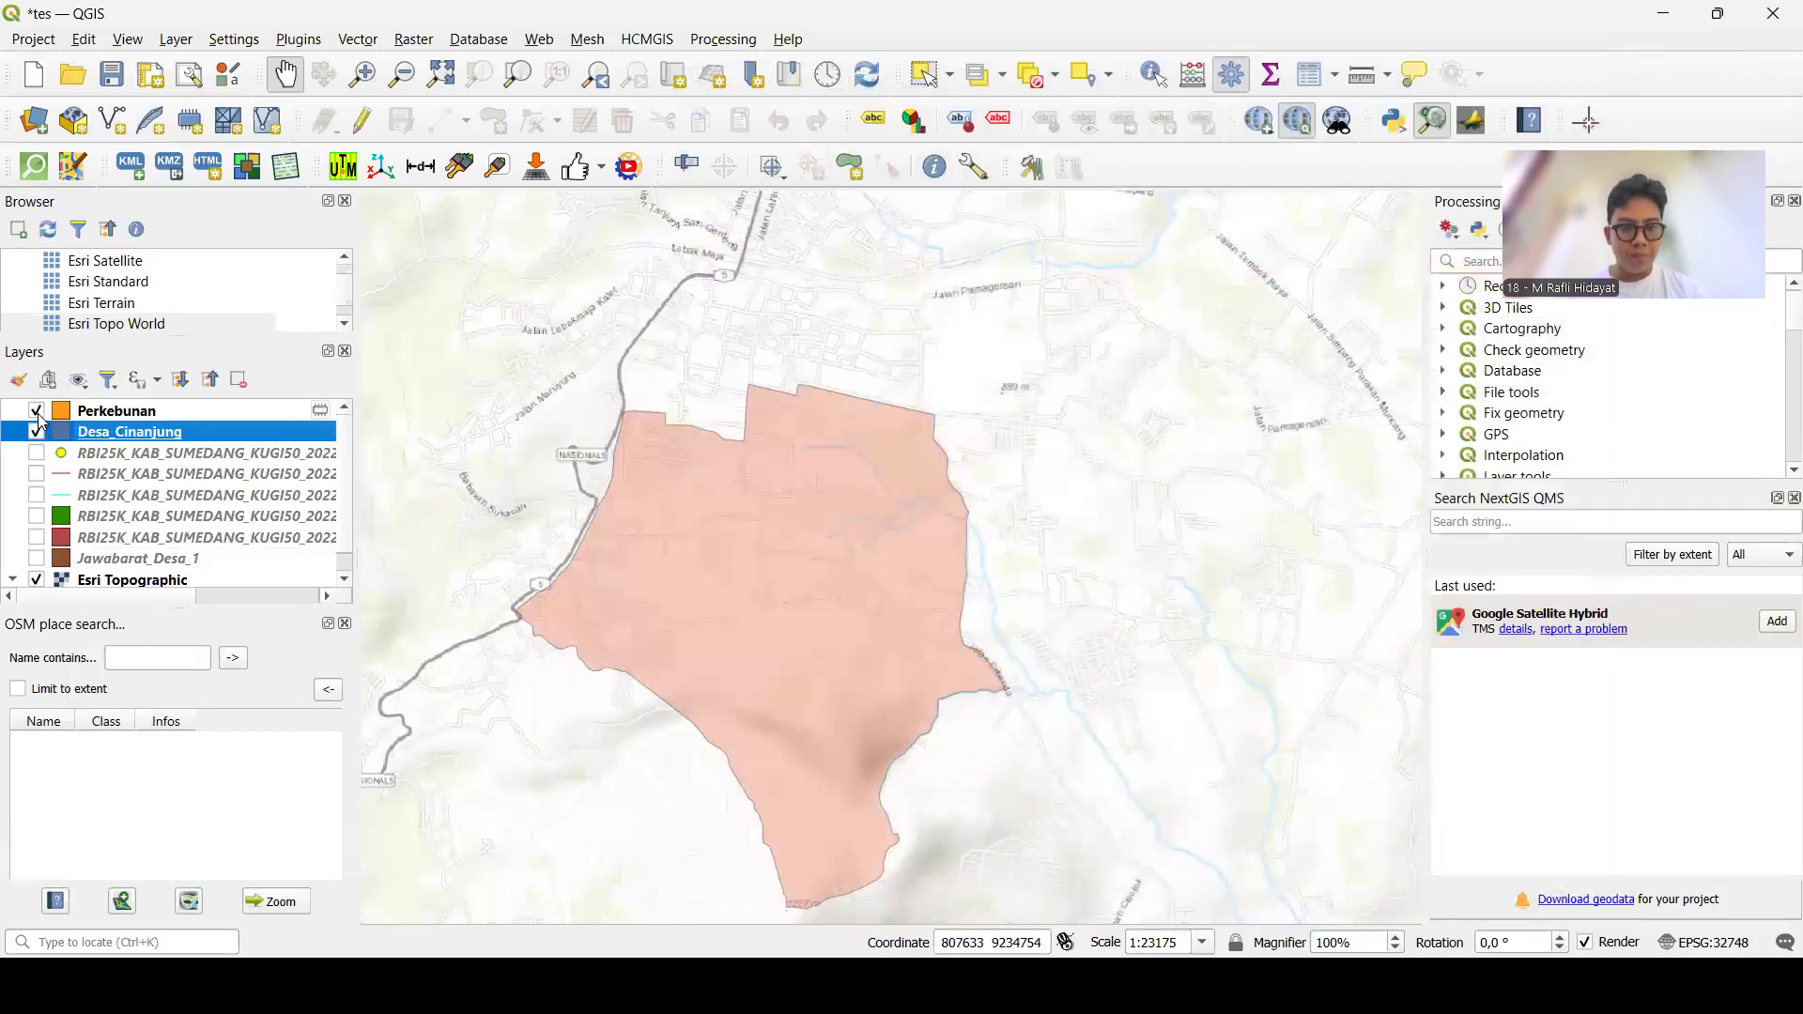
{"action": "left_click", "coordinate": [36, 412]}
{"action": "left_click", "coordinate": [37, 455]}
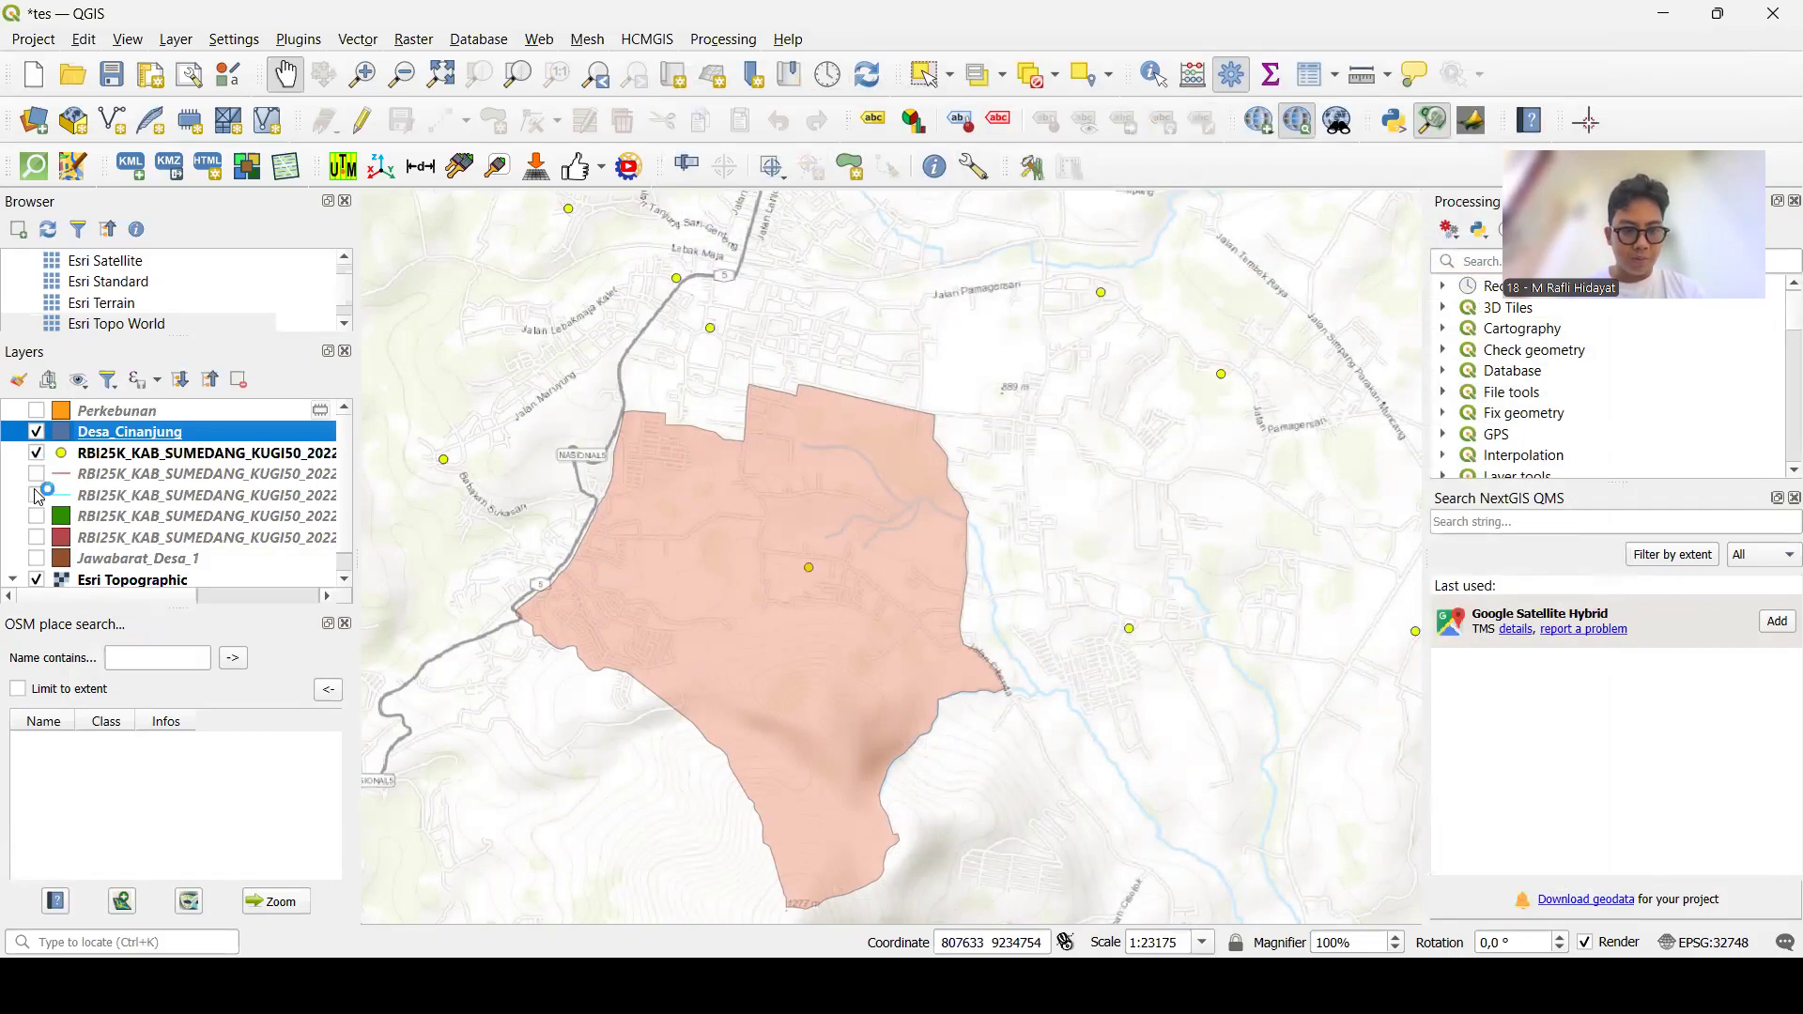
{"action": "left_click", "coordinate": [37, 495]}
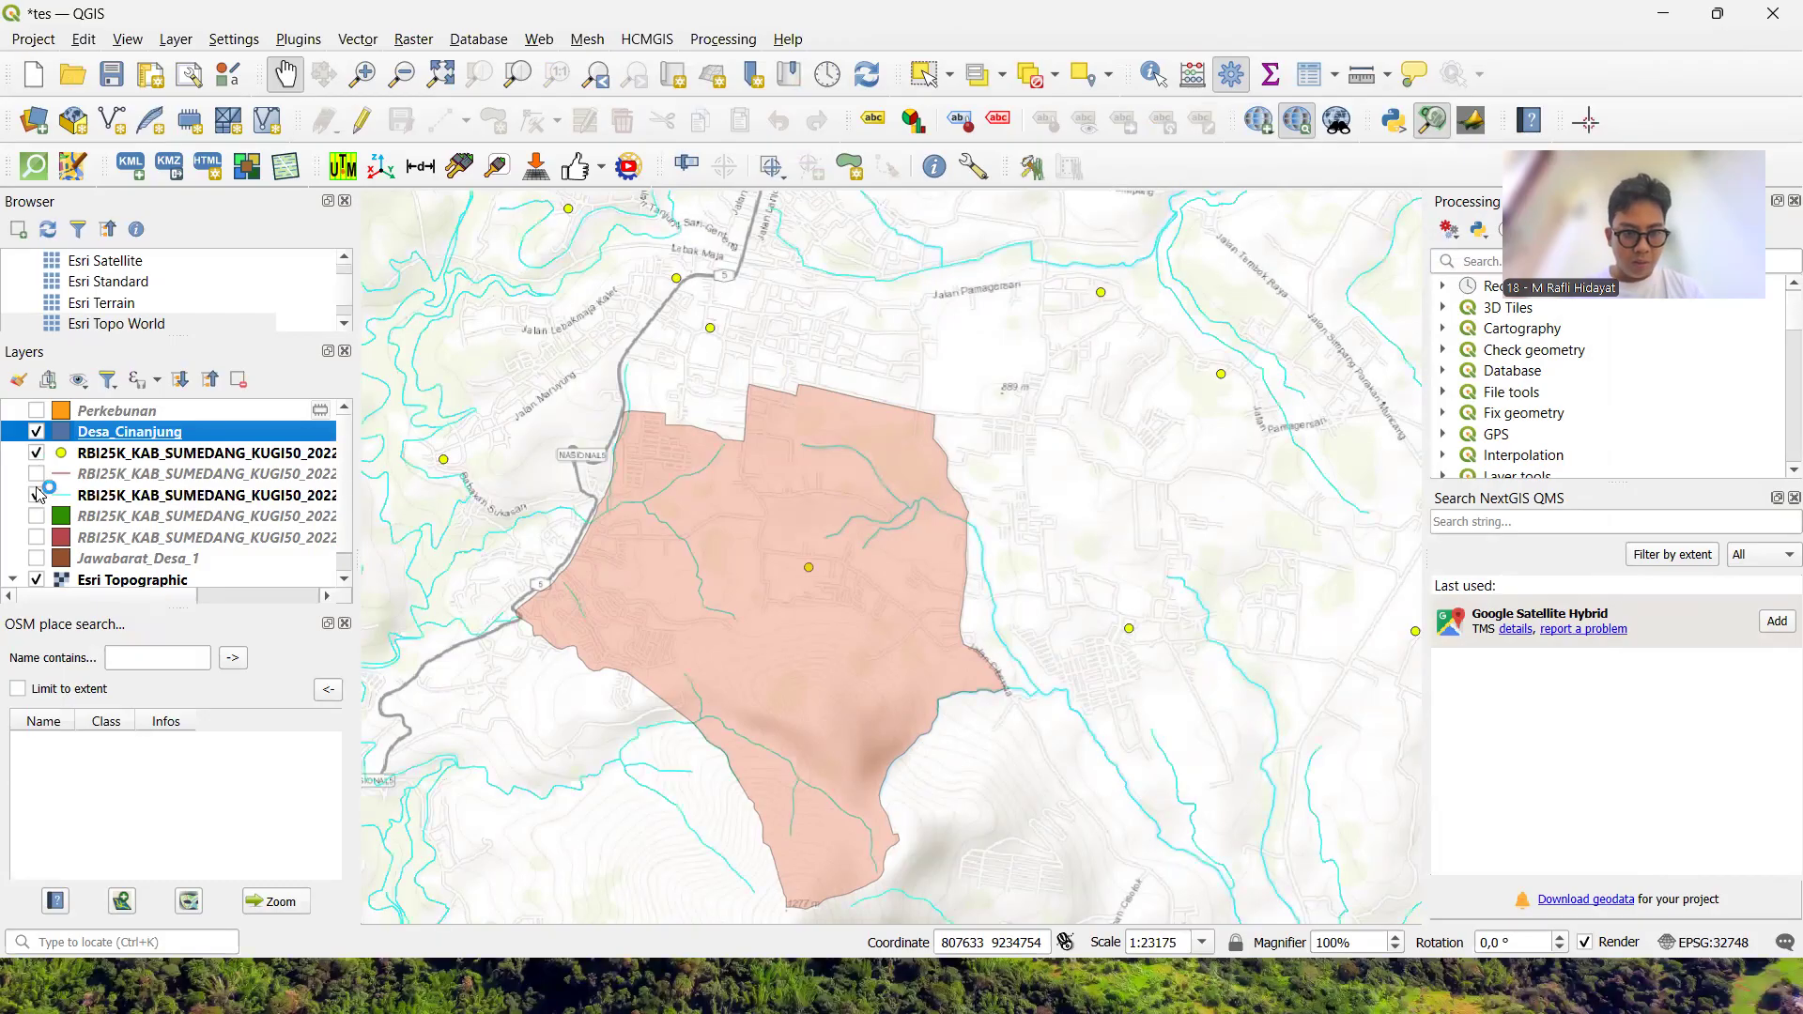
{"action": "left_click", "coordinate": [47, 474]}
{"action": "left_click", "coordinate": [36, 516]}
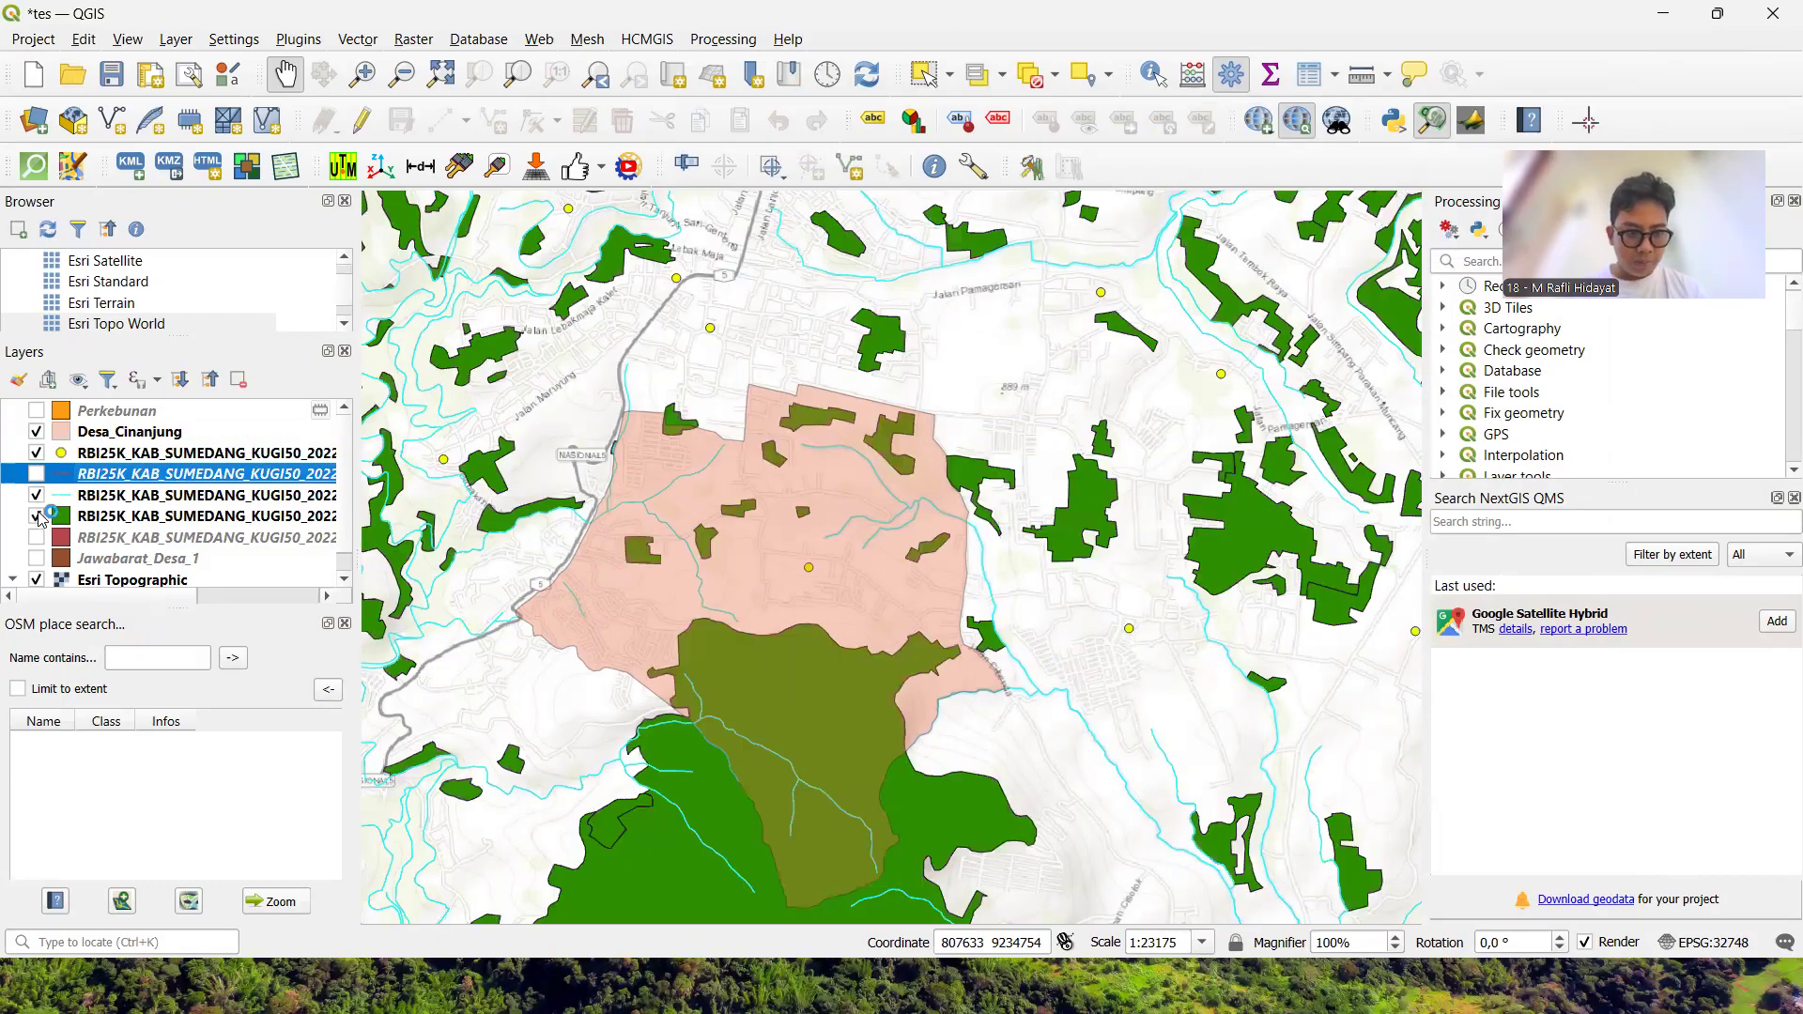
{"action": "left_click", "coordinate": [37, 539]}
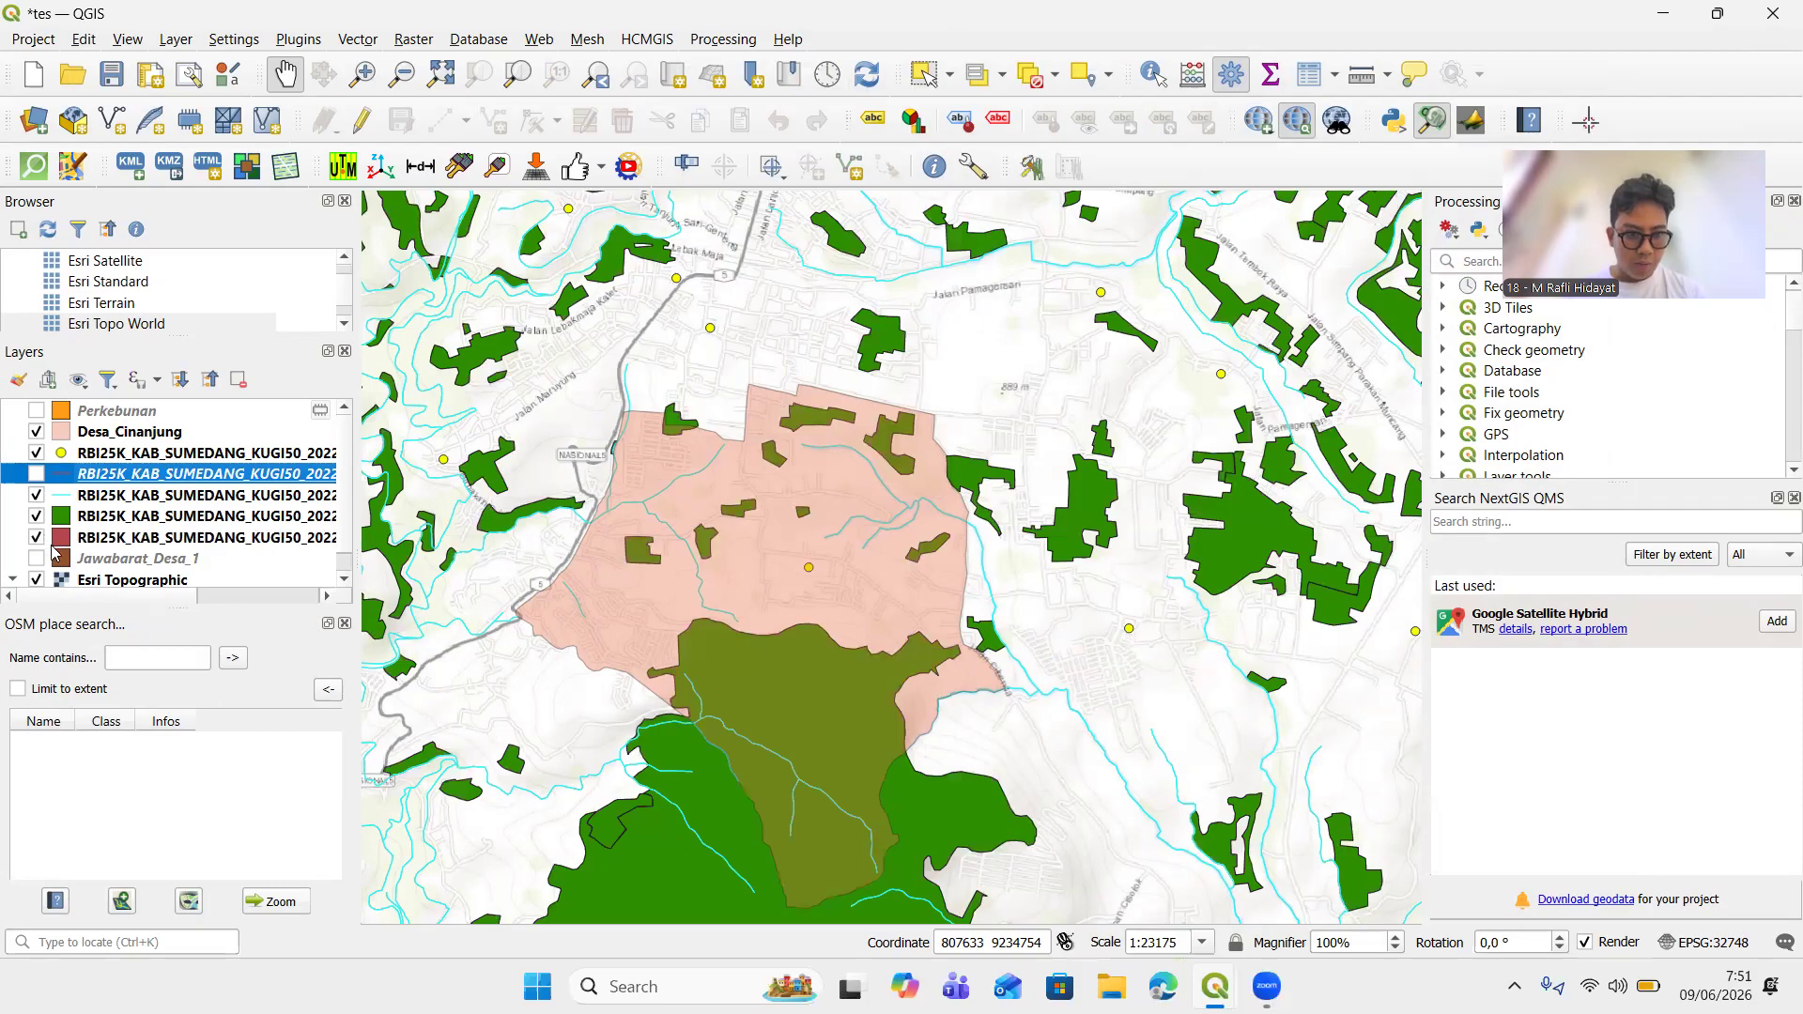
{"action": "left_click", "coordinate": [37, 474]}
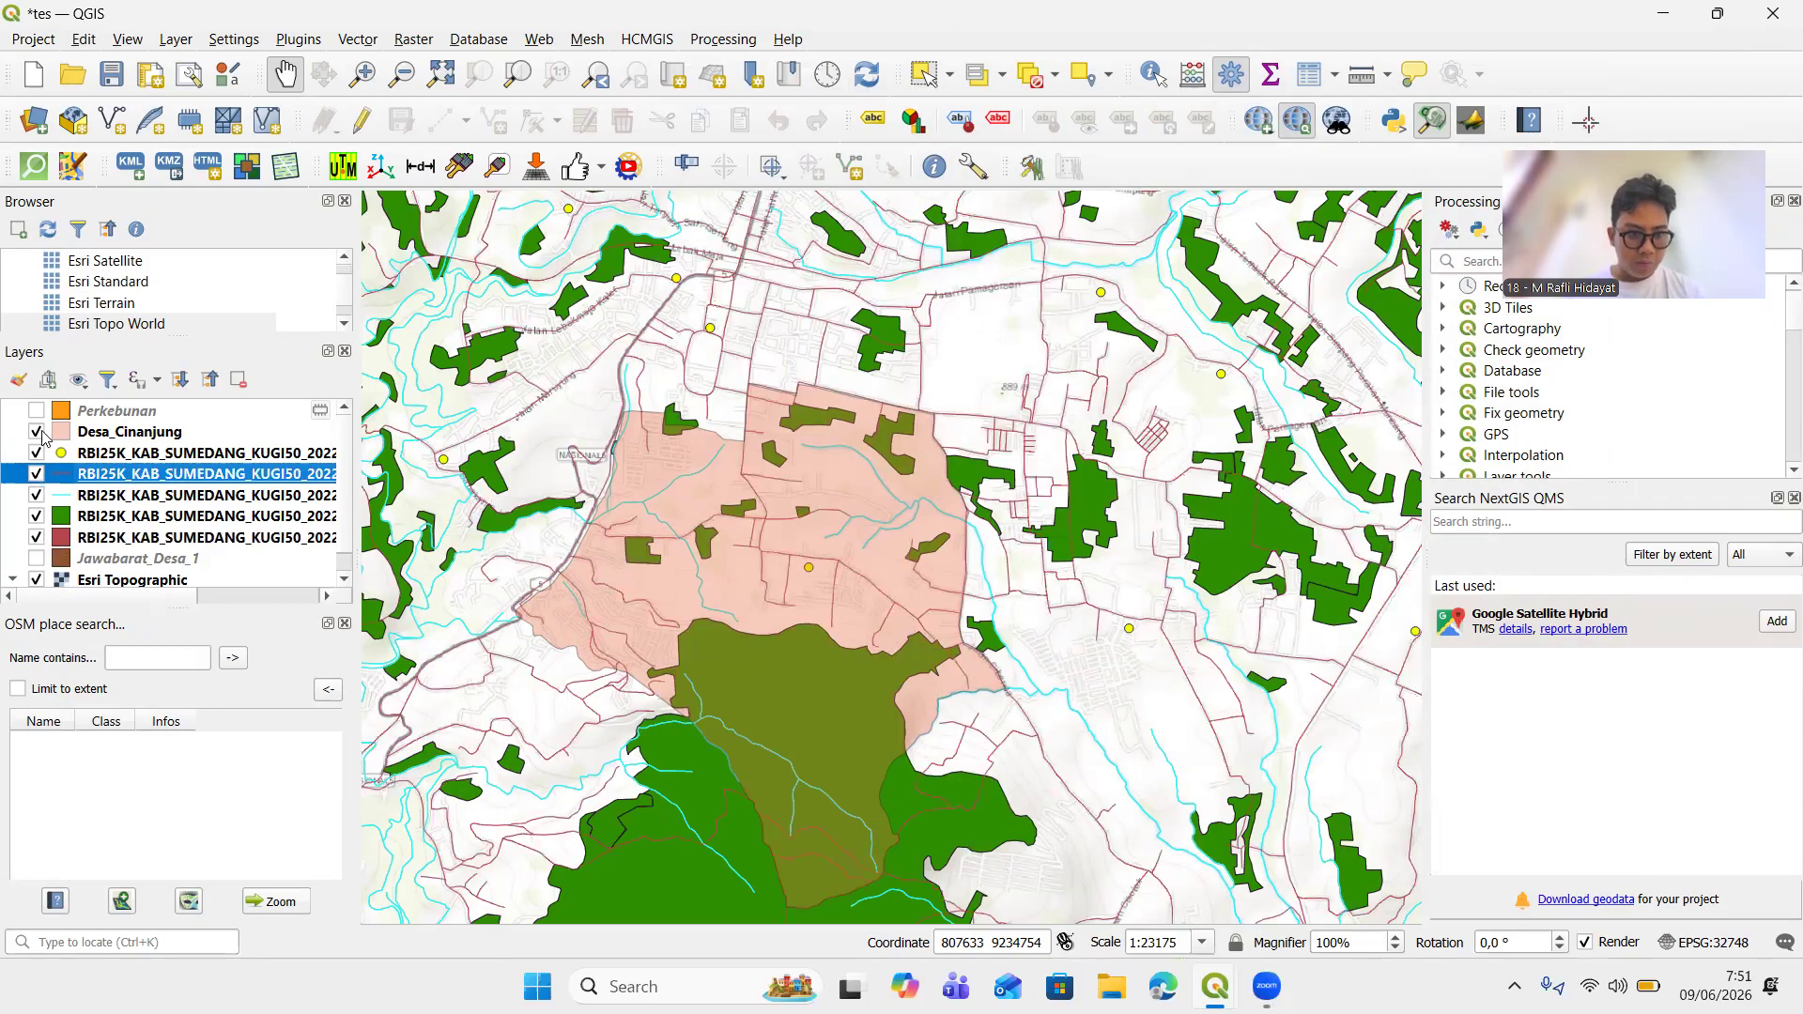
Widen the map area and centre it on the Desa_Cinanjung village boundary
{"action": "left_click_drag", "start_coordinate": [734, 593], "coordinate": [706, 410]}
{"action": "left_click", "coordinate": [198, 517]}
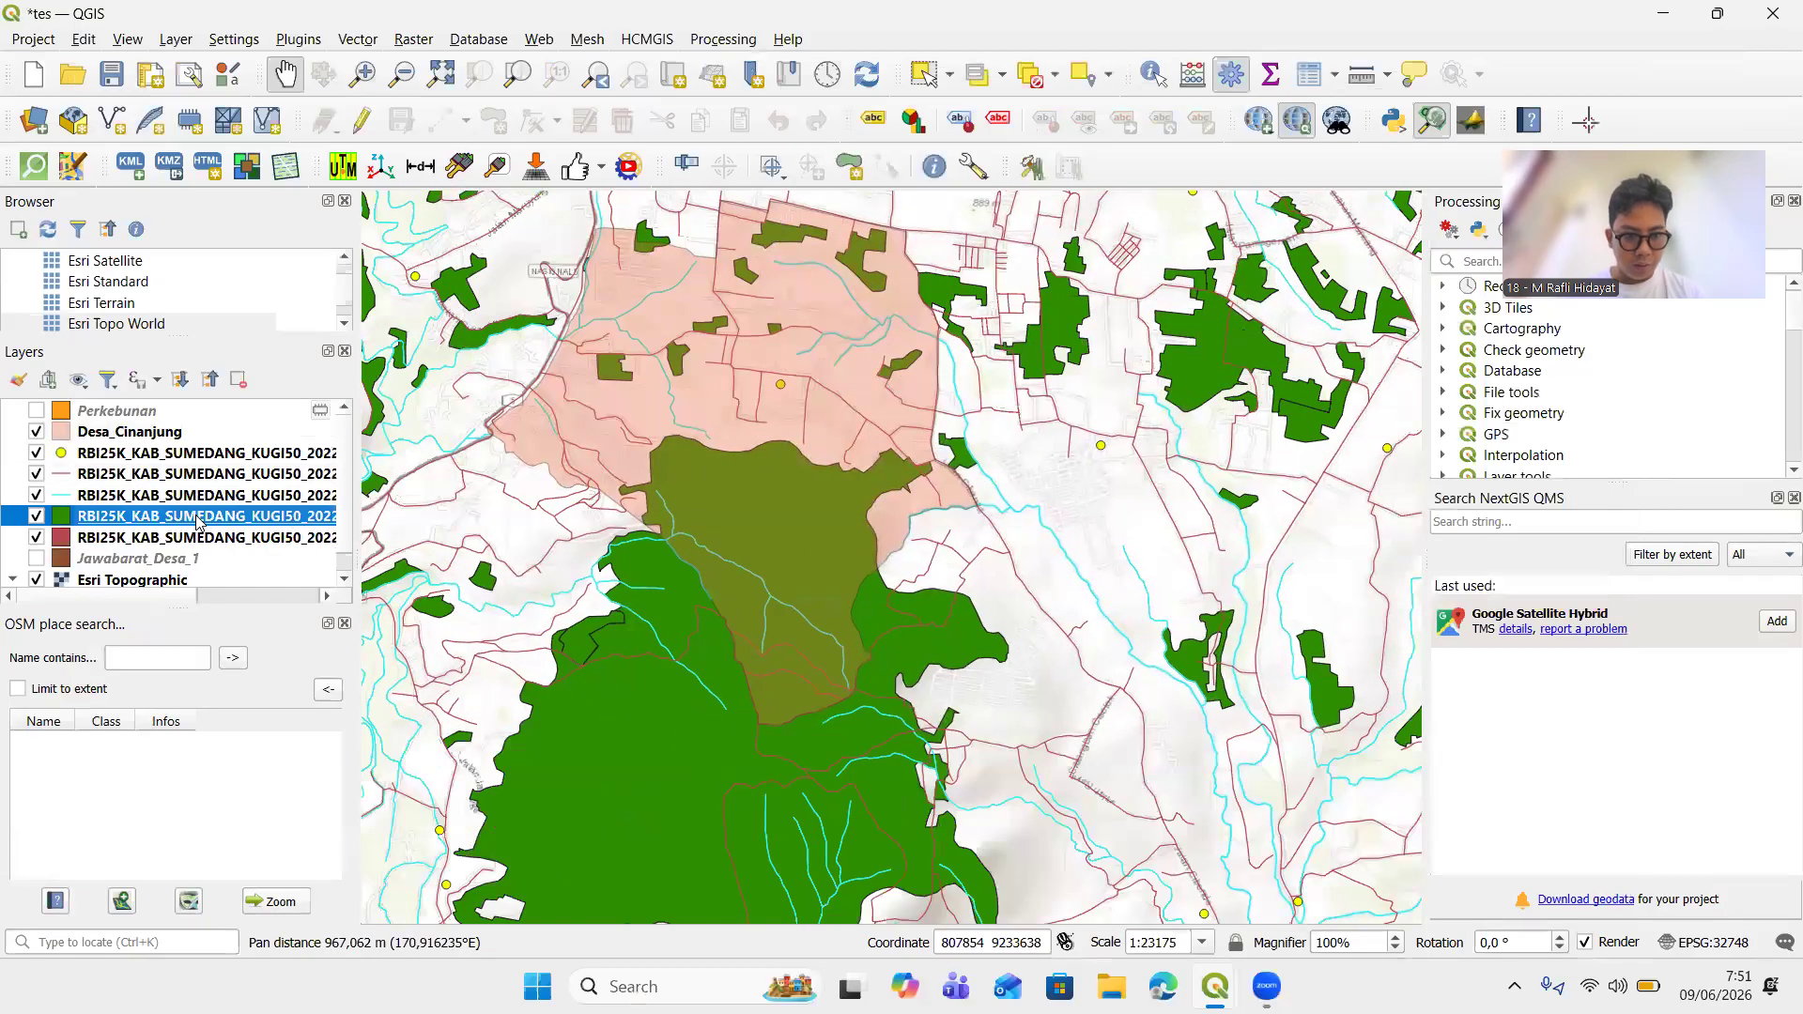
{"action": "left_click_drag", "start_coordinate": [359, 463], "coordinate": [310, 493]}
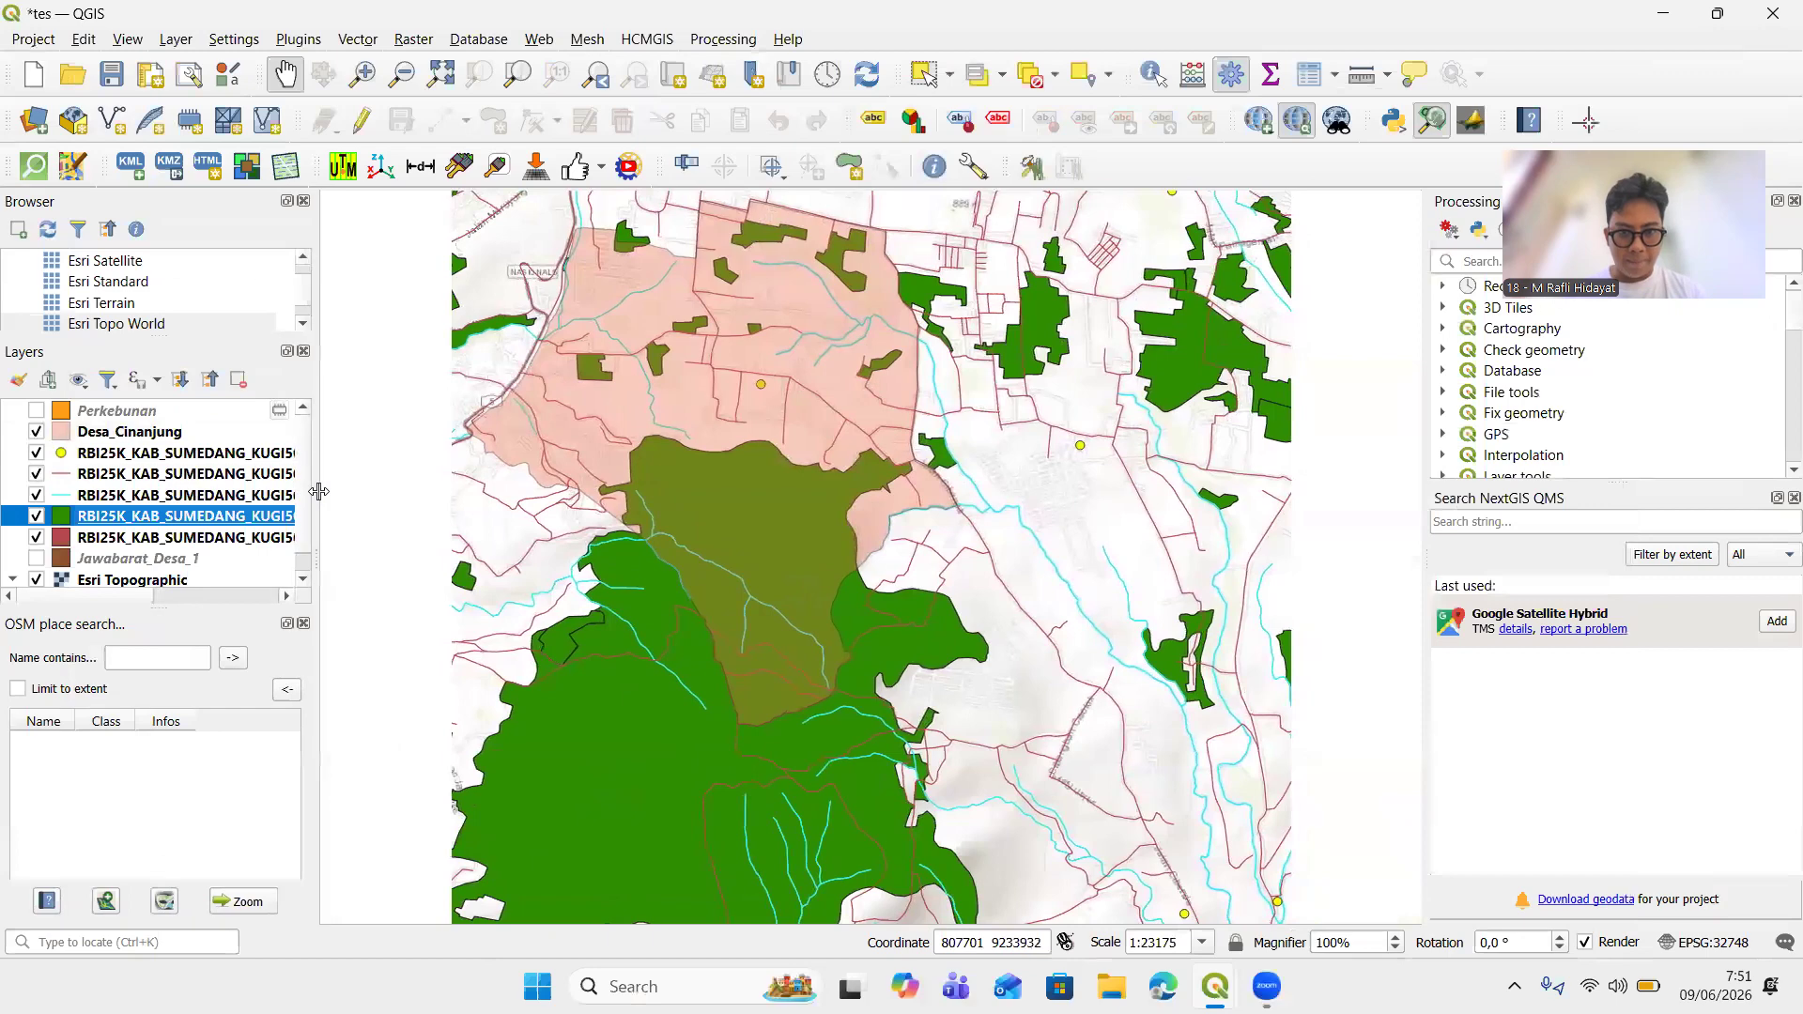
{"action": "left_click_drag", "start_coordinate": [705, 446], "coordinate": [928, 411]}
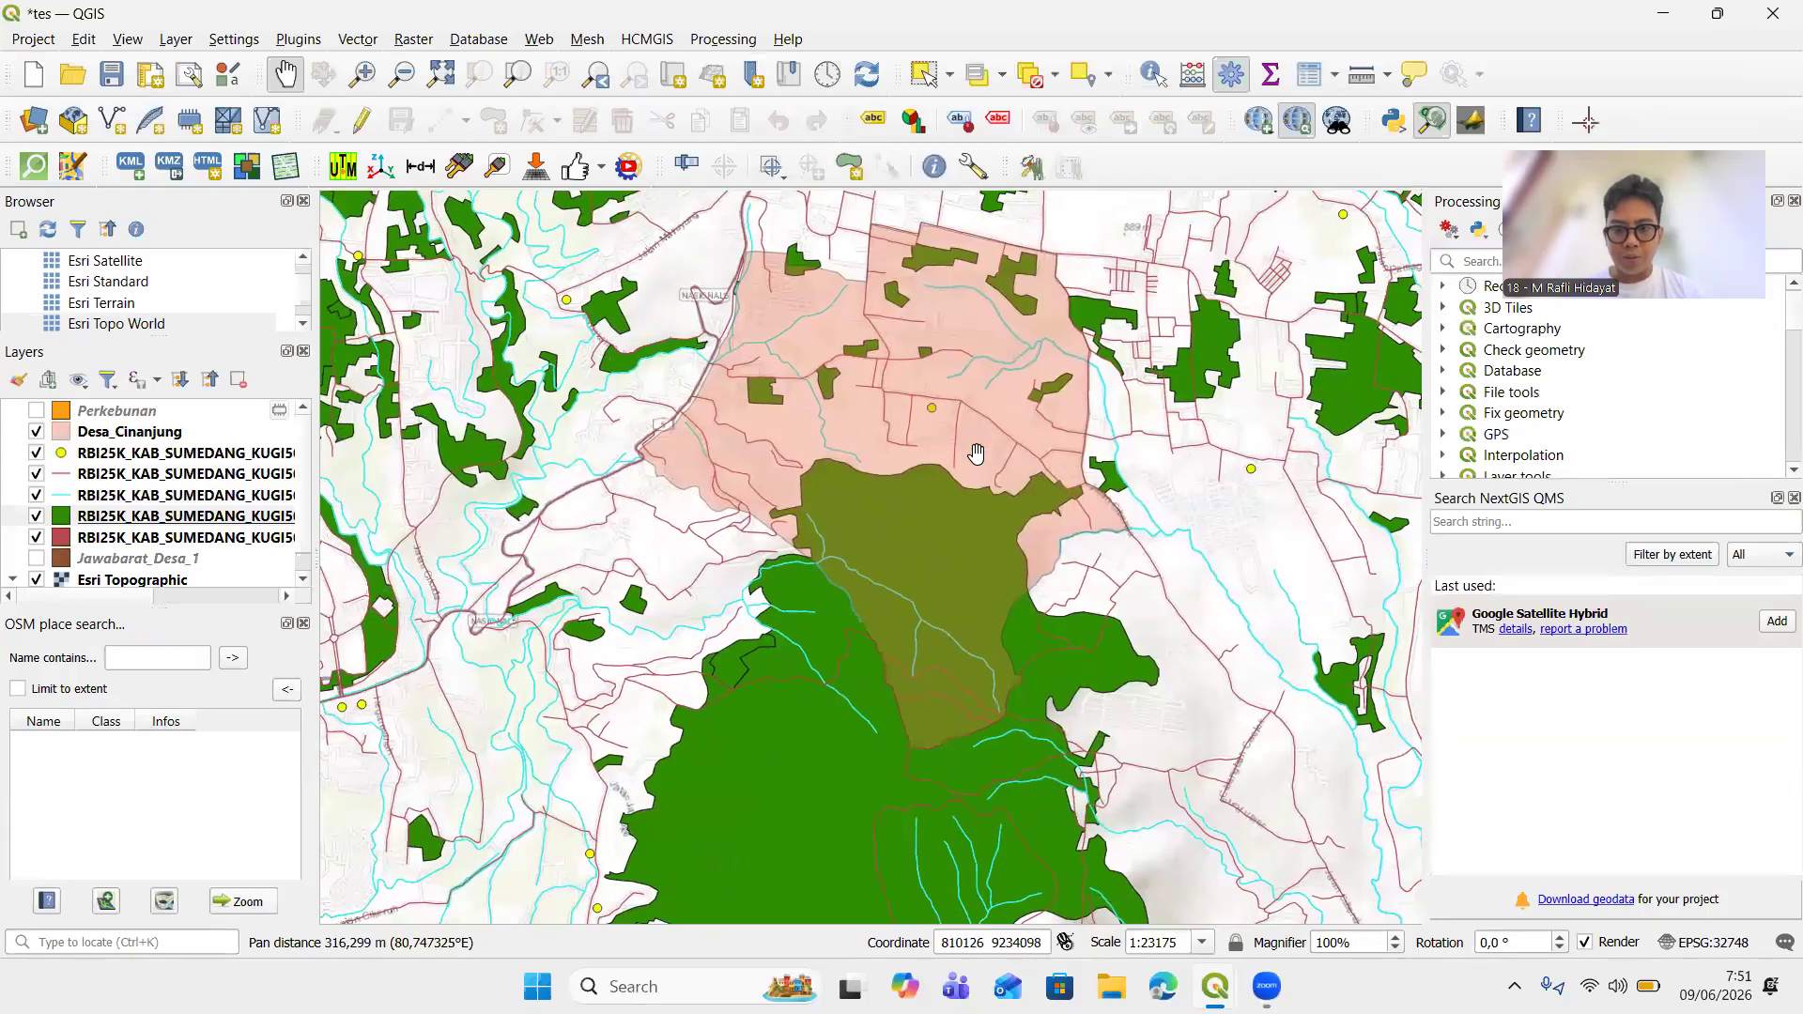
{"action": "left_click_drag", "start_coordinate": [970, 427], "coordinate": [913, 470]}
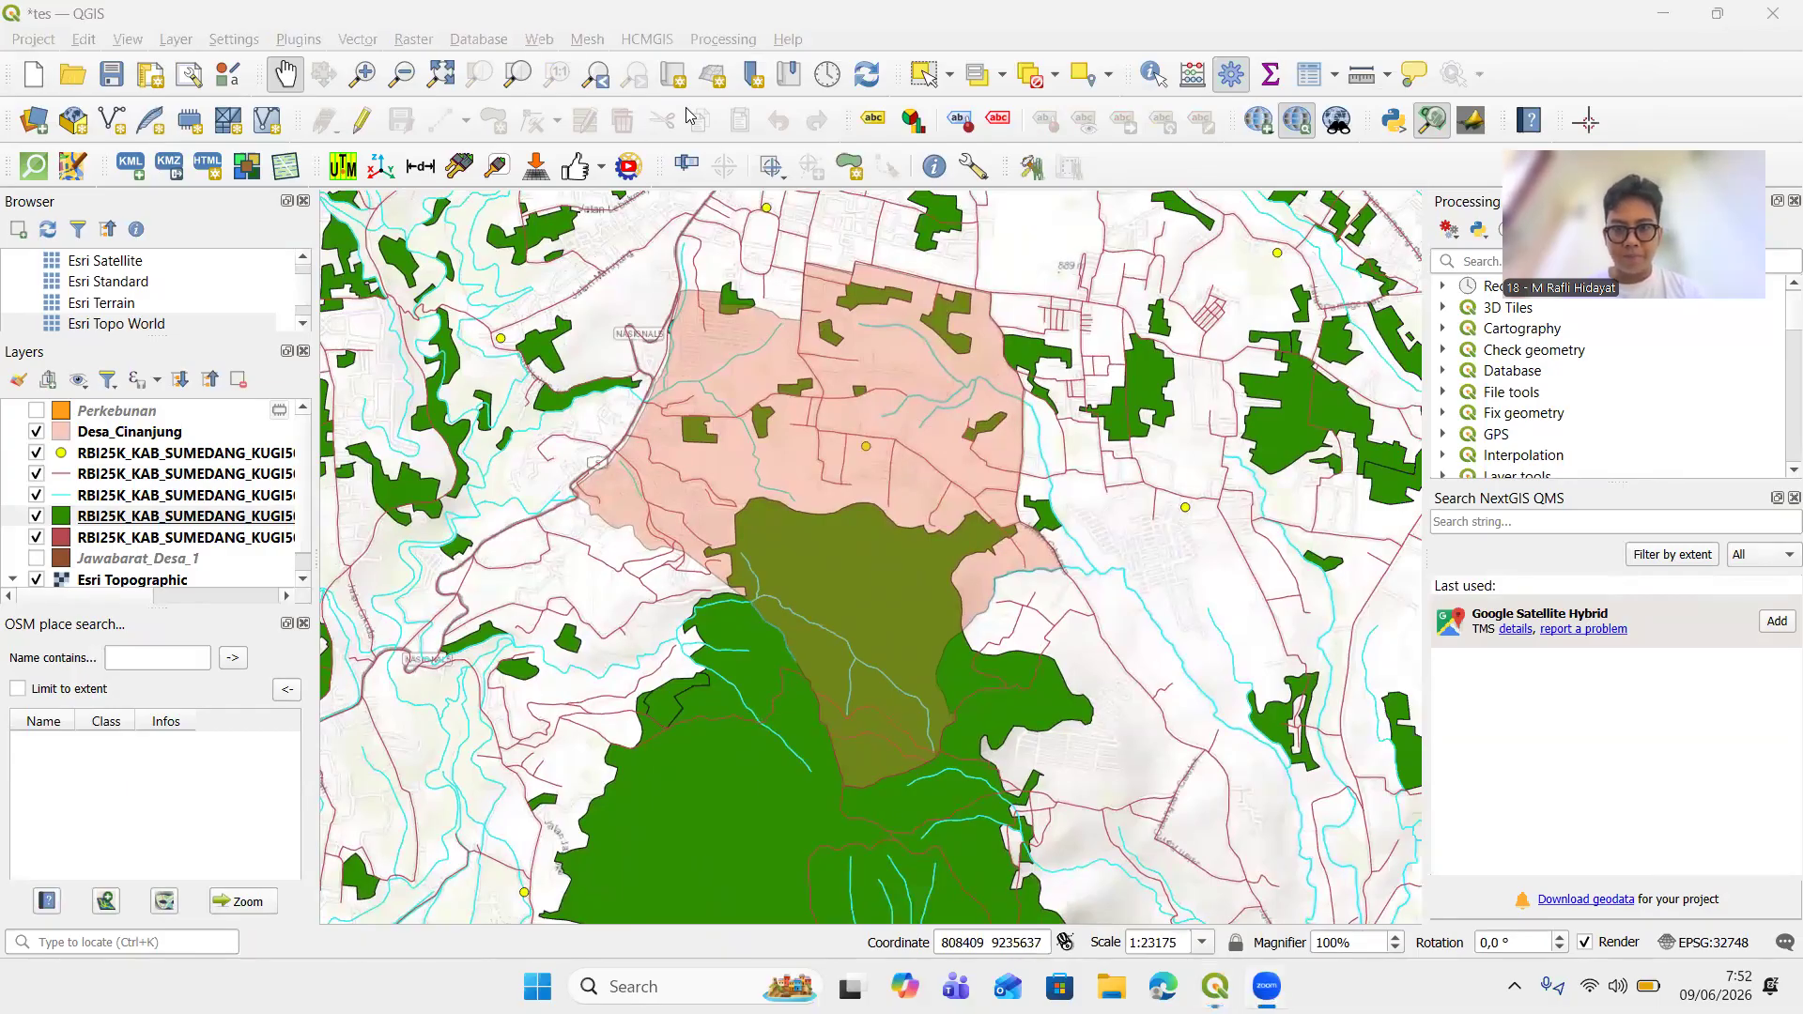
Start the Clip geoprocessing tool with the RBI25K Sumedang PERKEBUNAN_AR_25K layer as the input layer
{"action": "left_click", "coordinate": [183, 523]}
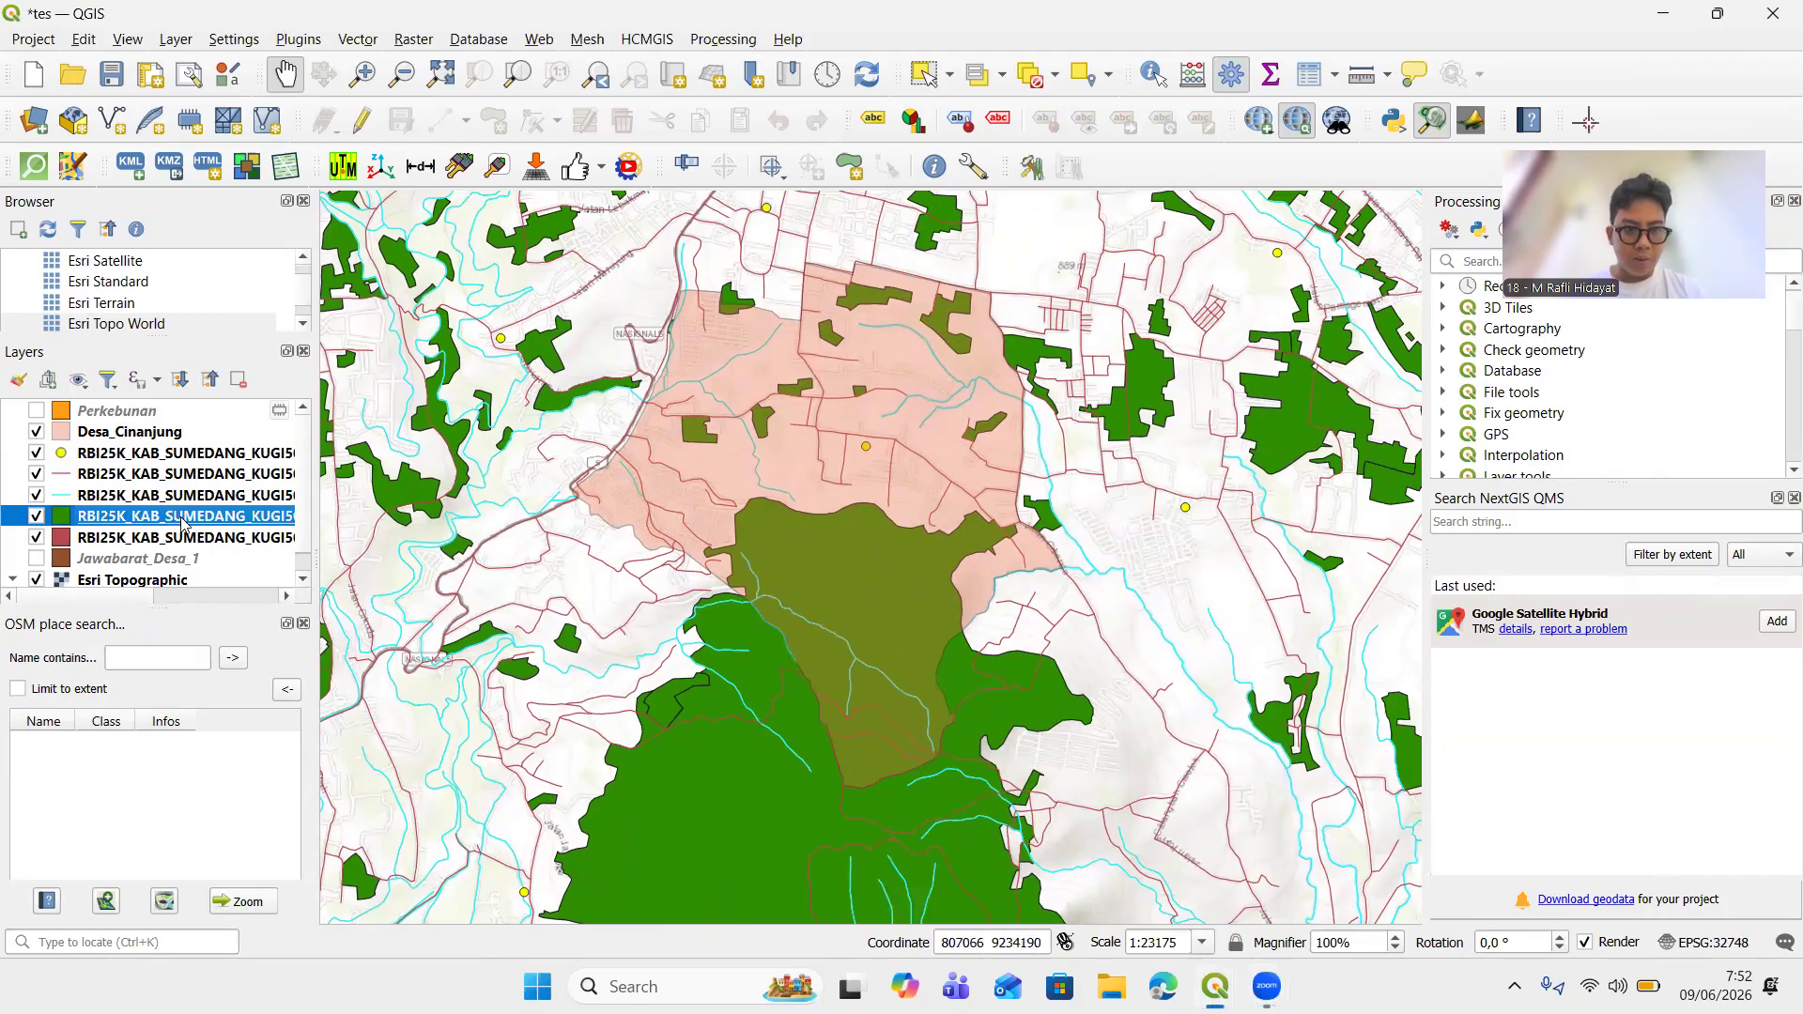
{"action": "left_click", "coordinate": [361, 41]}
{"action": "mouse_move", "coordinate": [427, 45]}
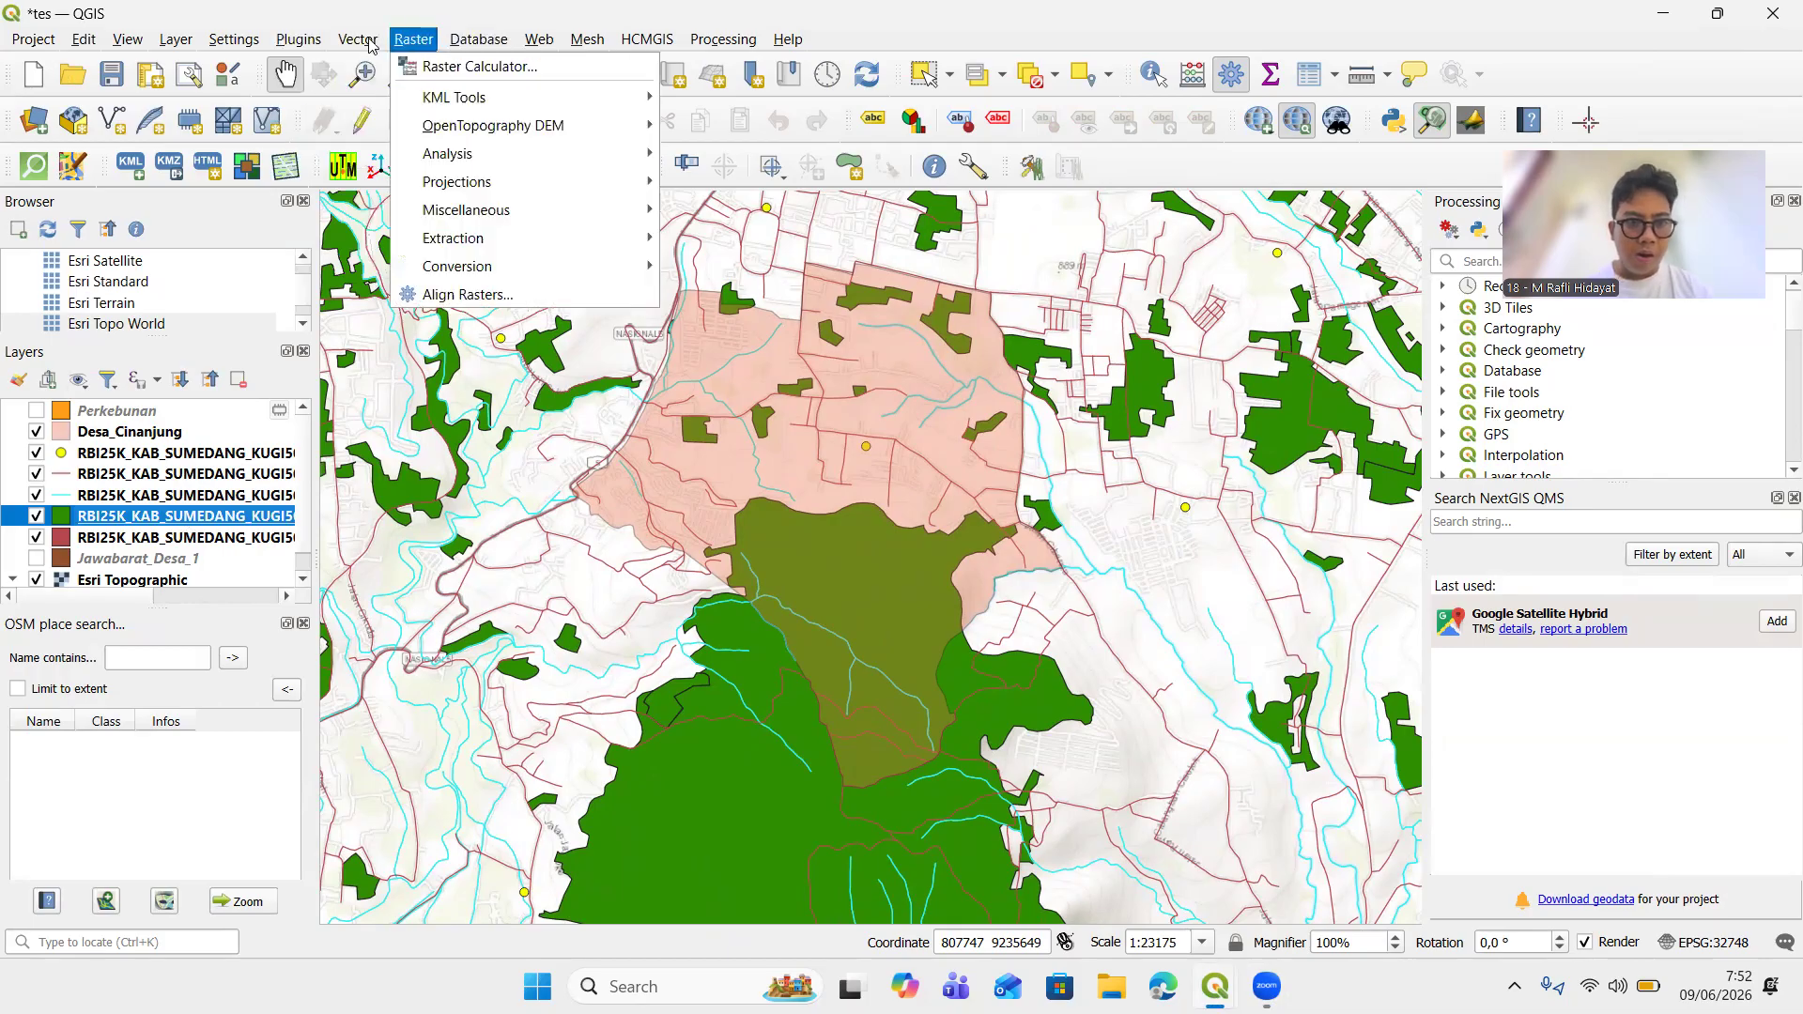
{"action": "mouse_move", "coordinate": [355, 45]}
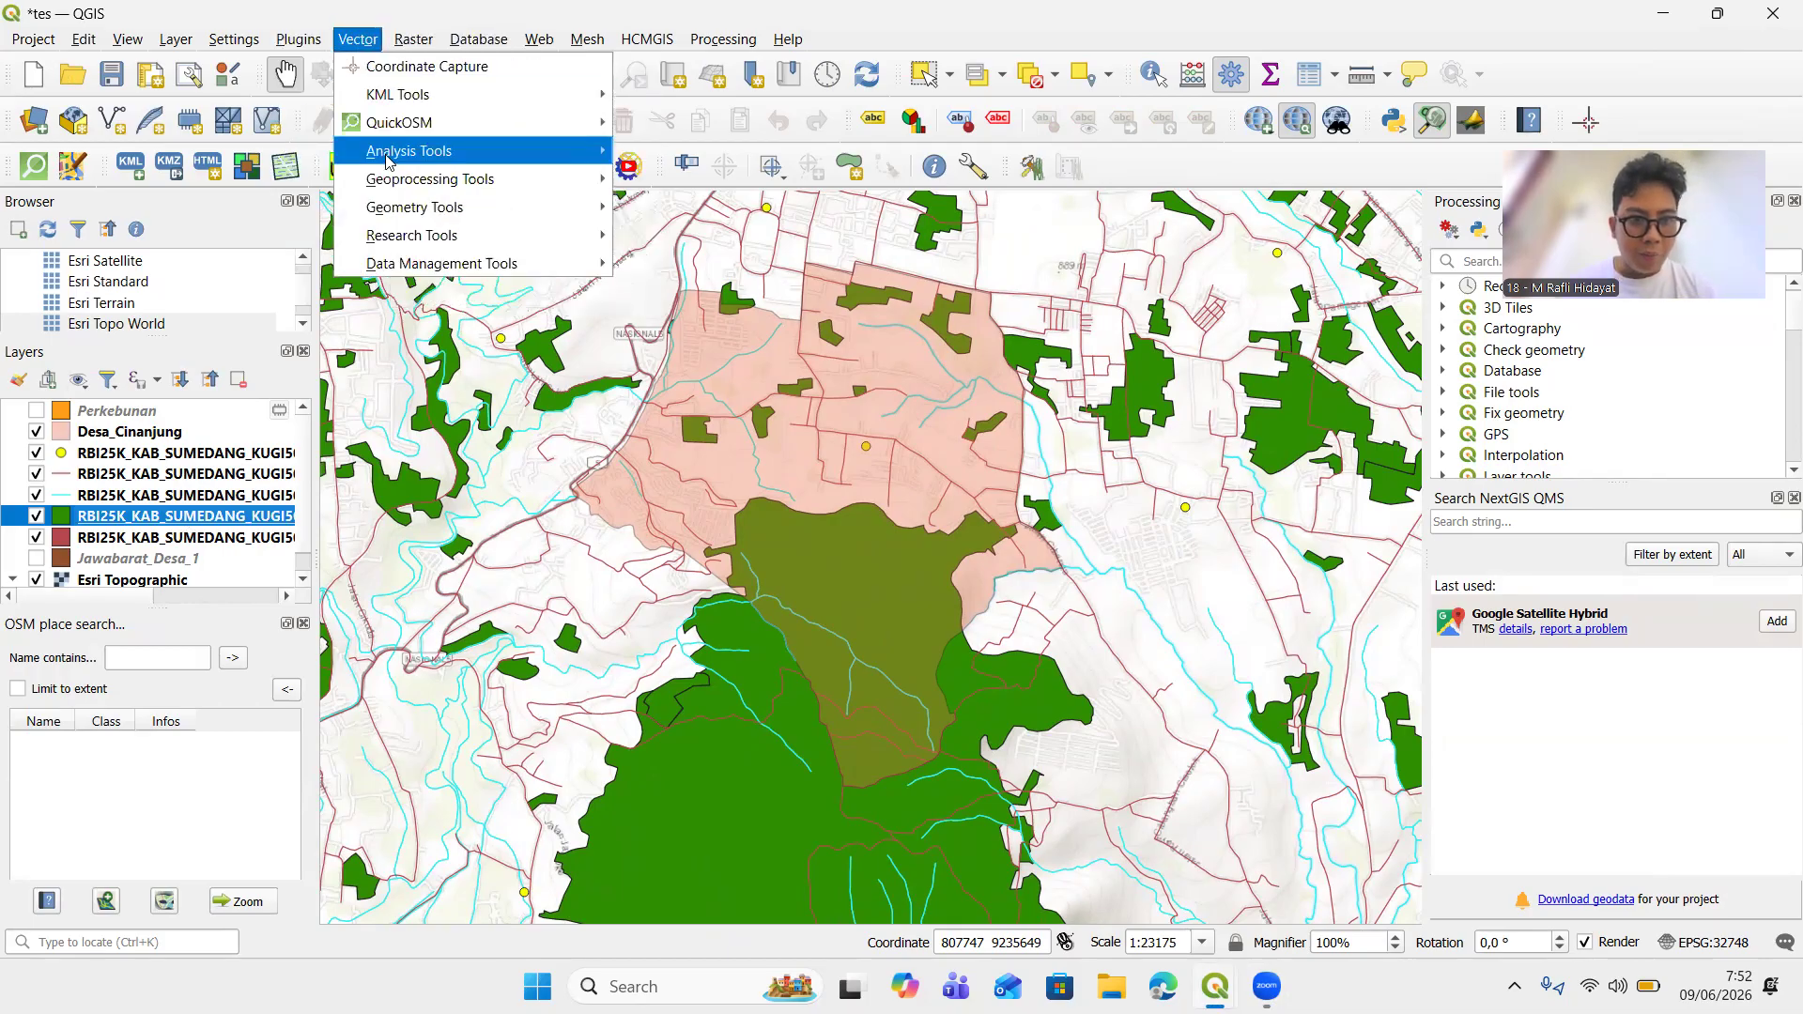
{"action": "mouse_move", "coordinate": [470, 180]}
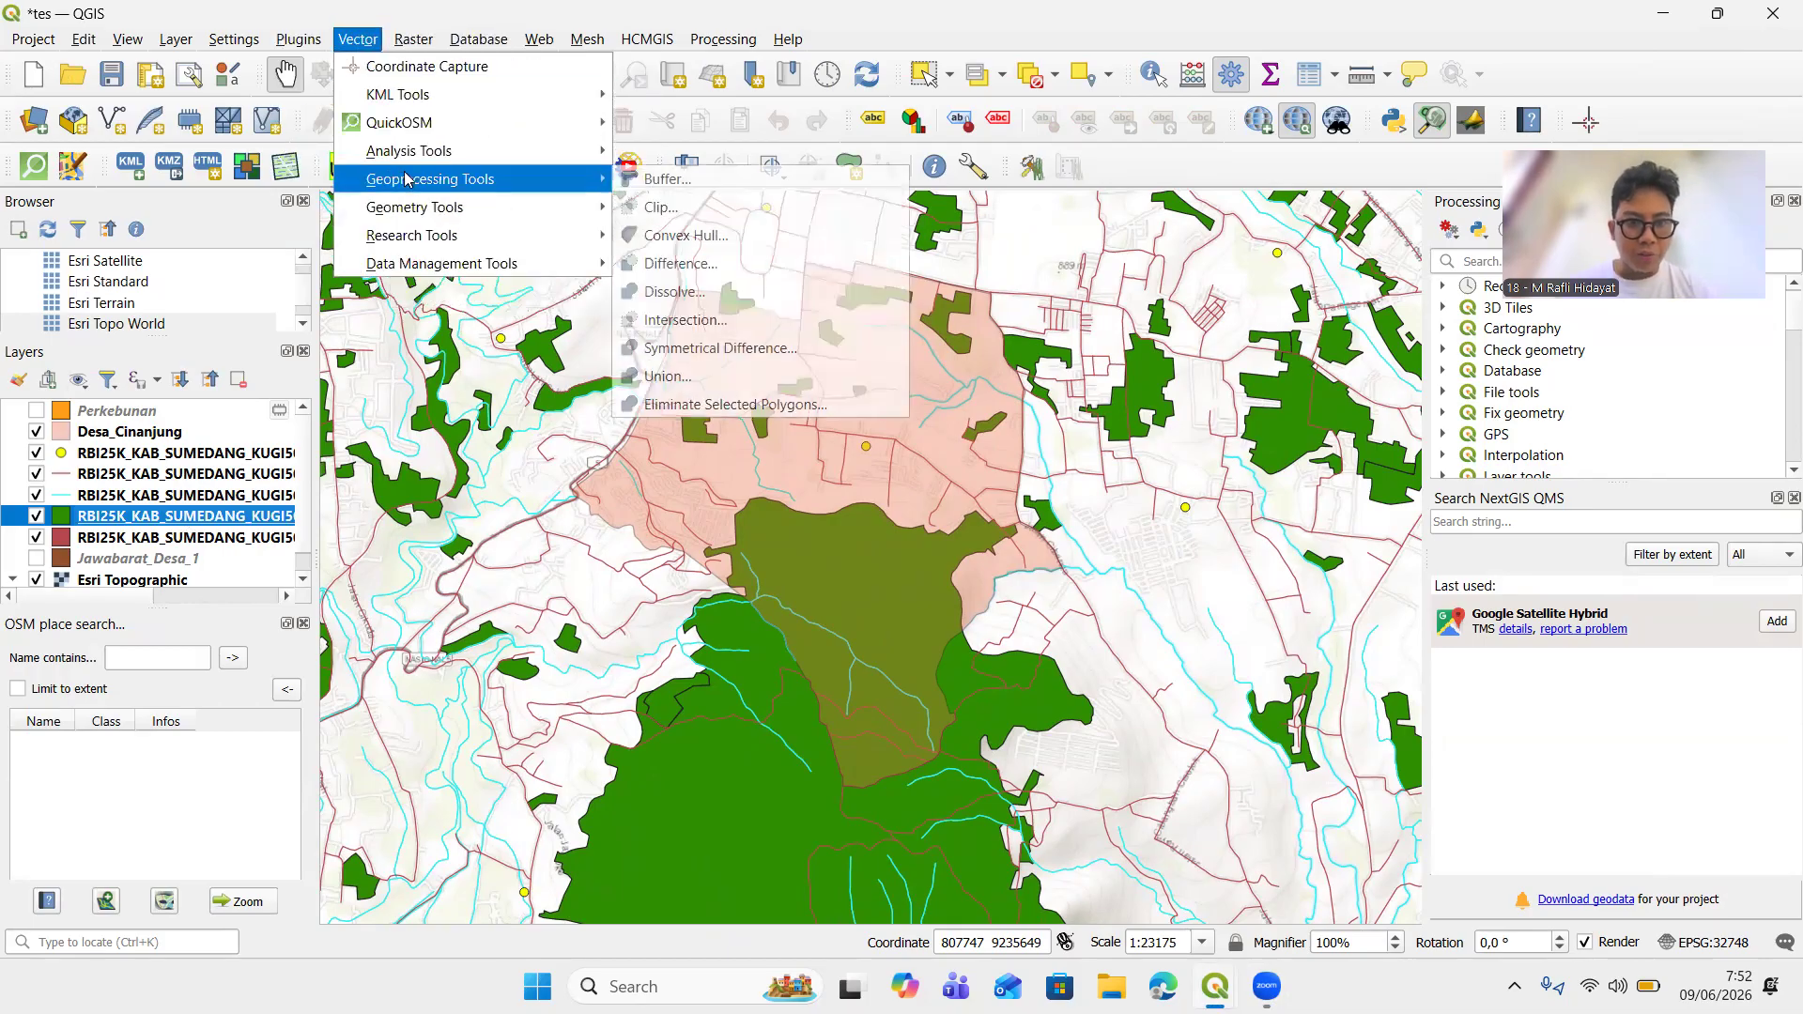
{"action": "left_click", "coordinate": [699, 210]}
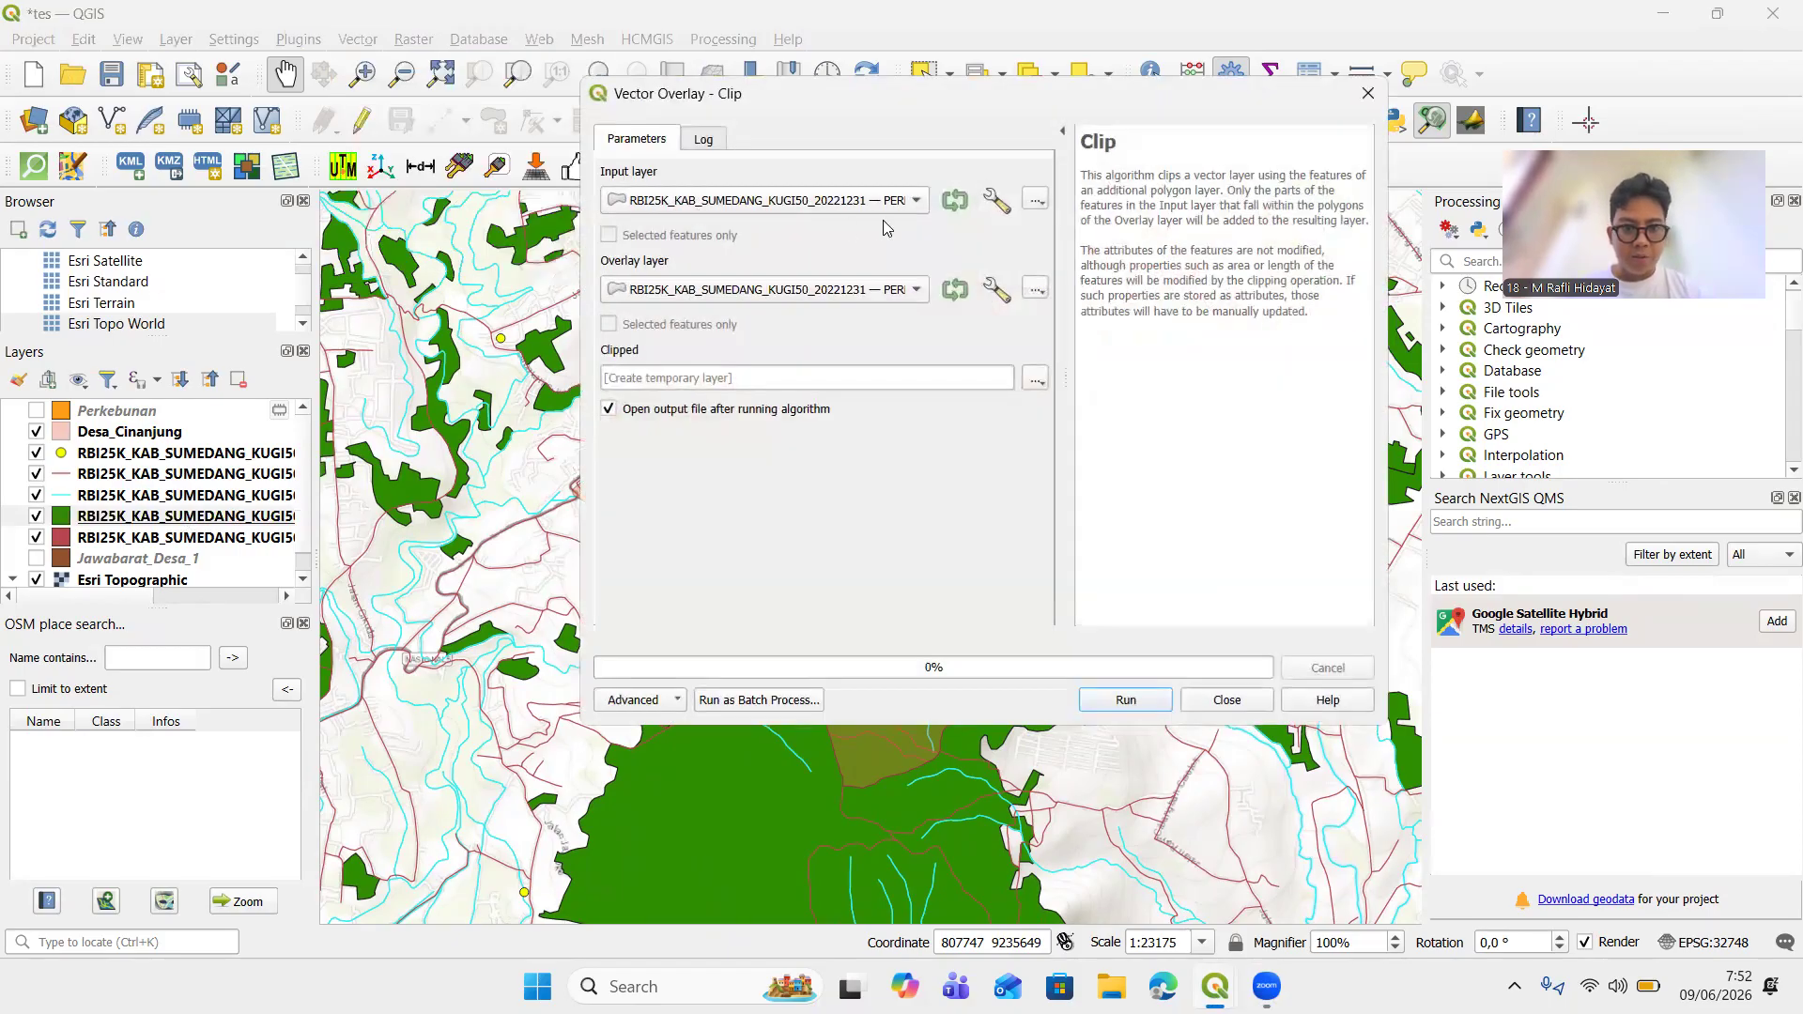
{"action": "left_click", "coordinate": [820, 211]}
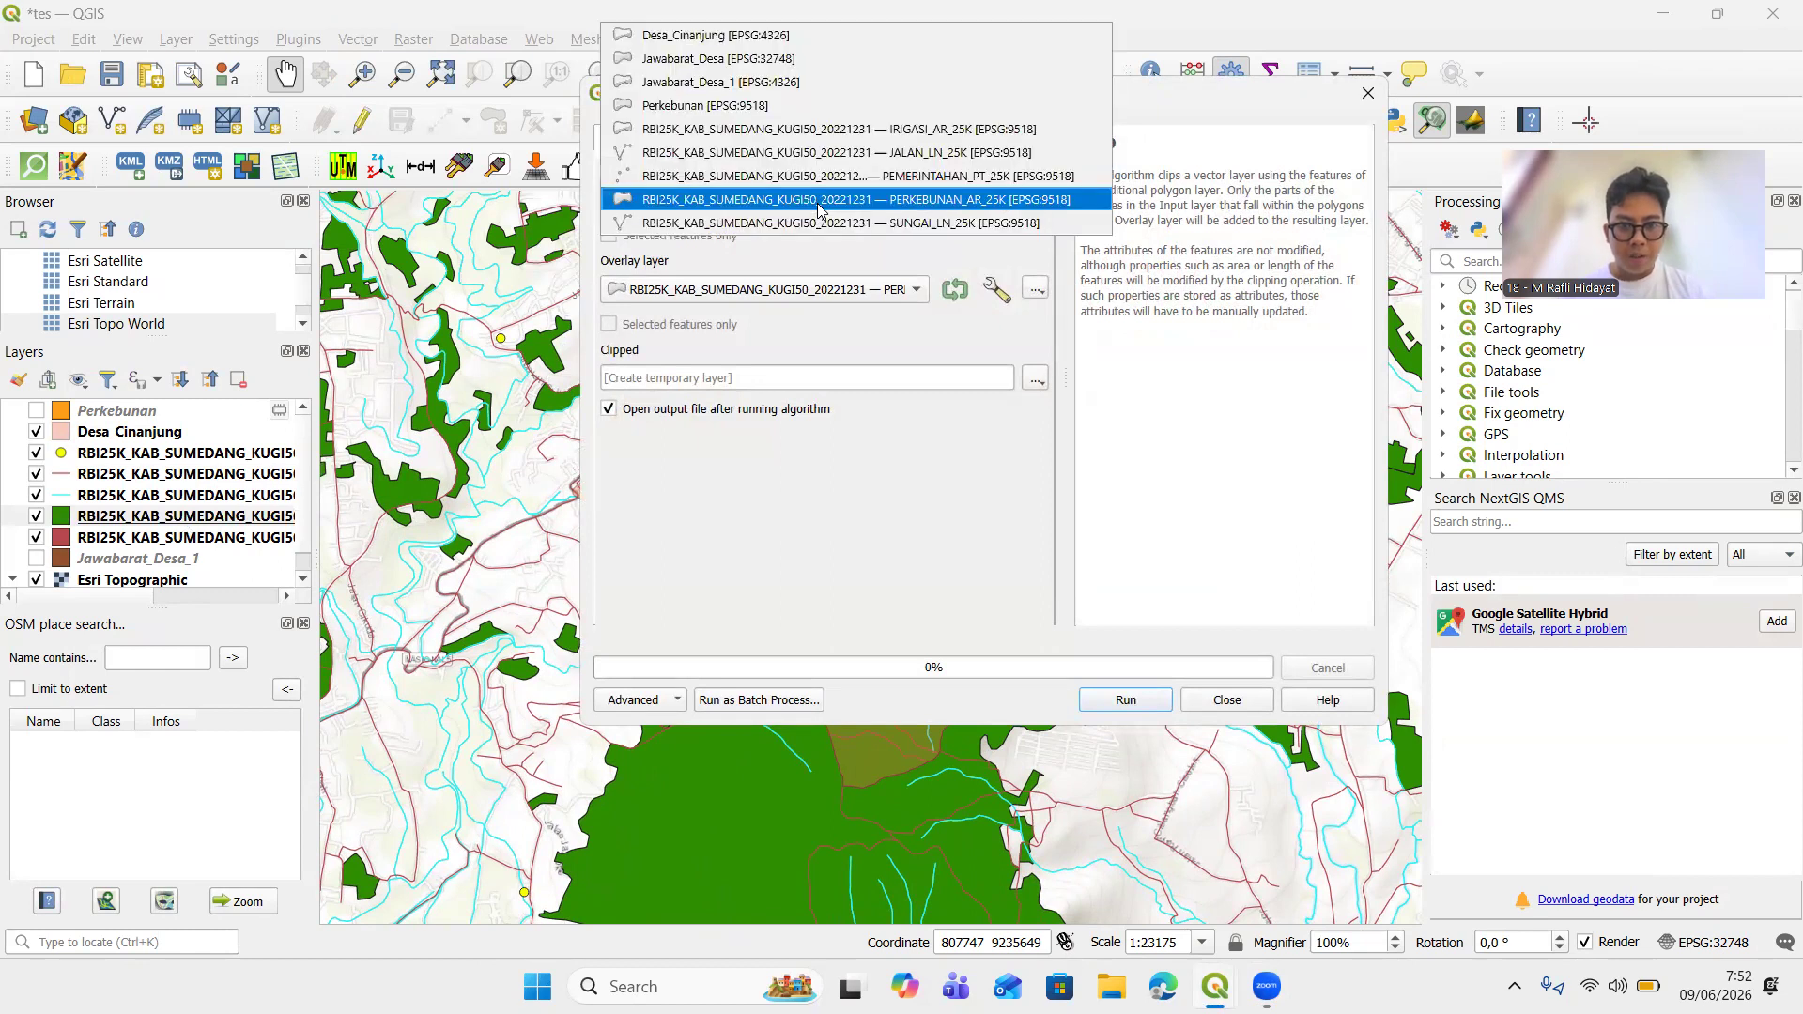
{"action": "left_click", "coordinate": [819, 200]}
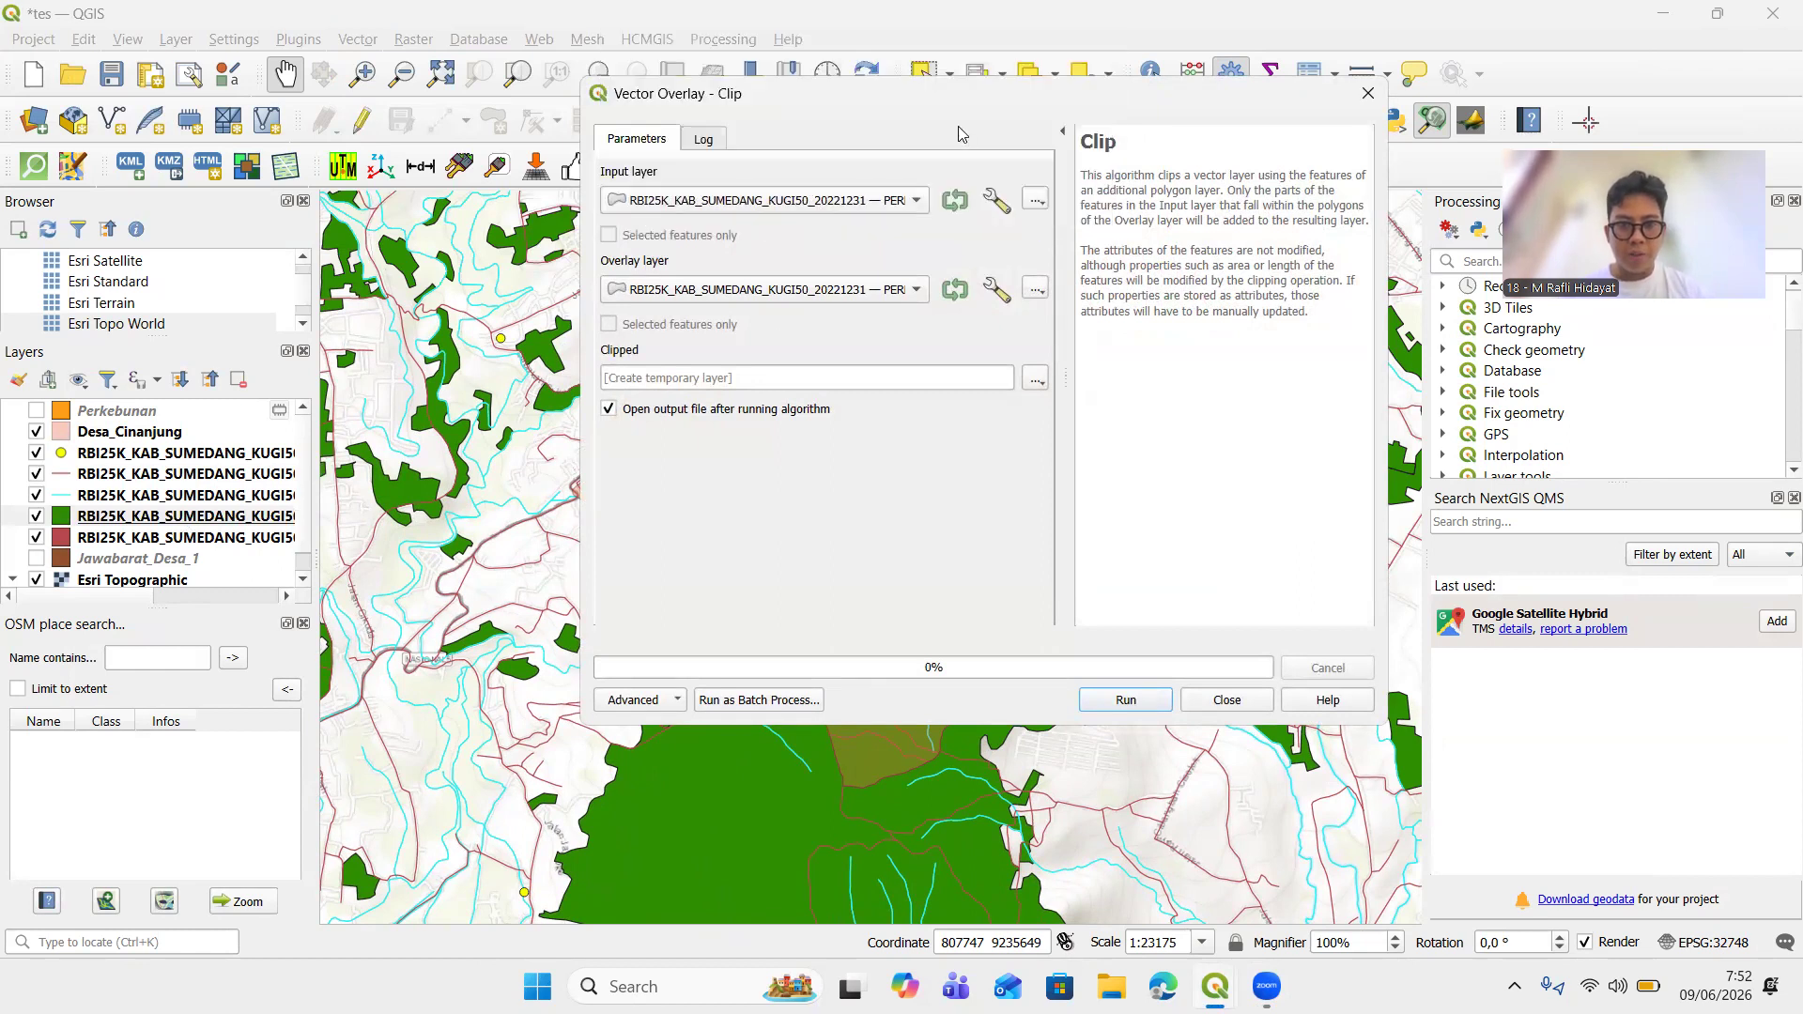
Clip the plantation layer with Desa_Cinanjung as the overlay, output it as a temporary layer, and close the tool
{"action": "left_click", "coordinate": [880, 293]}
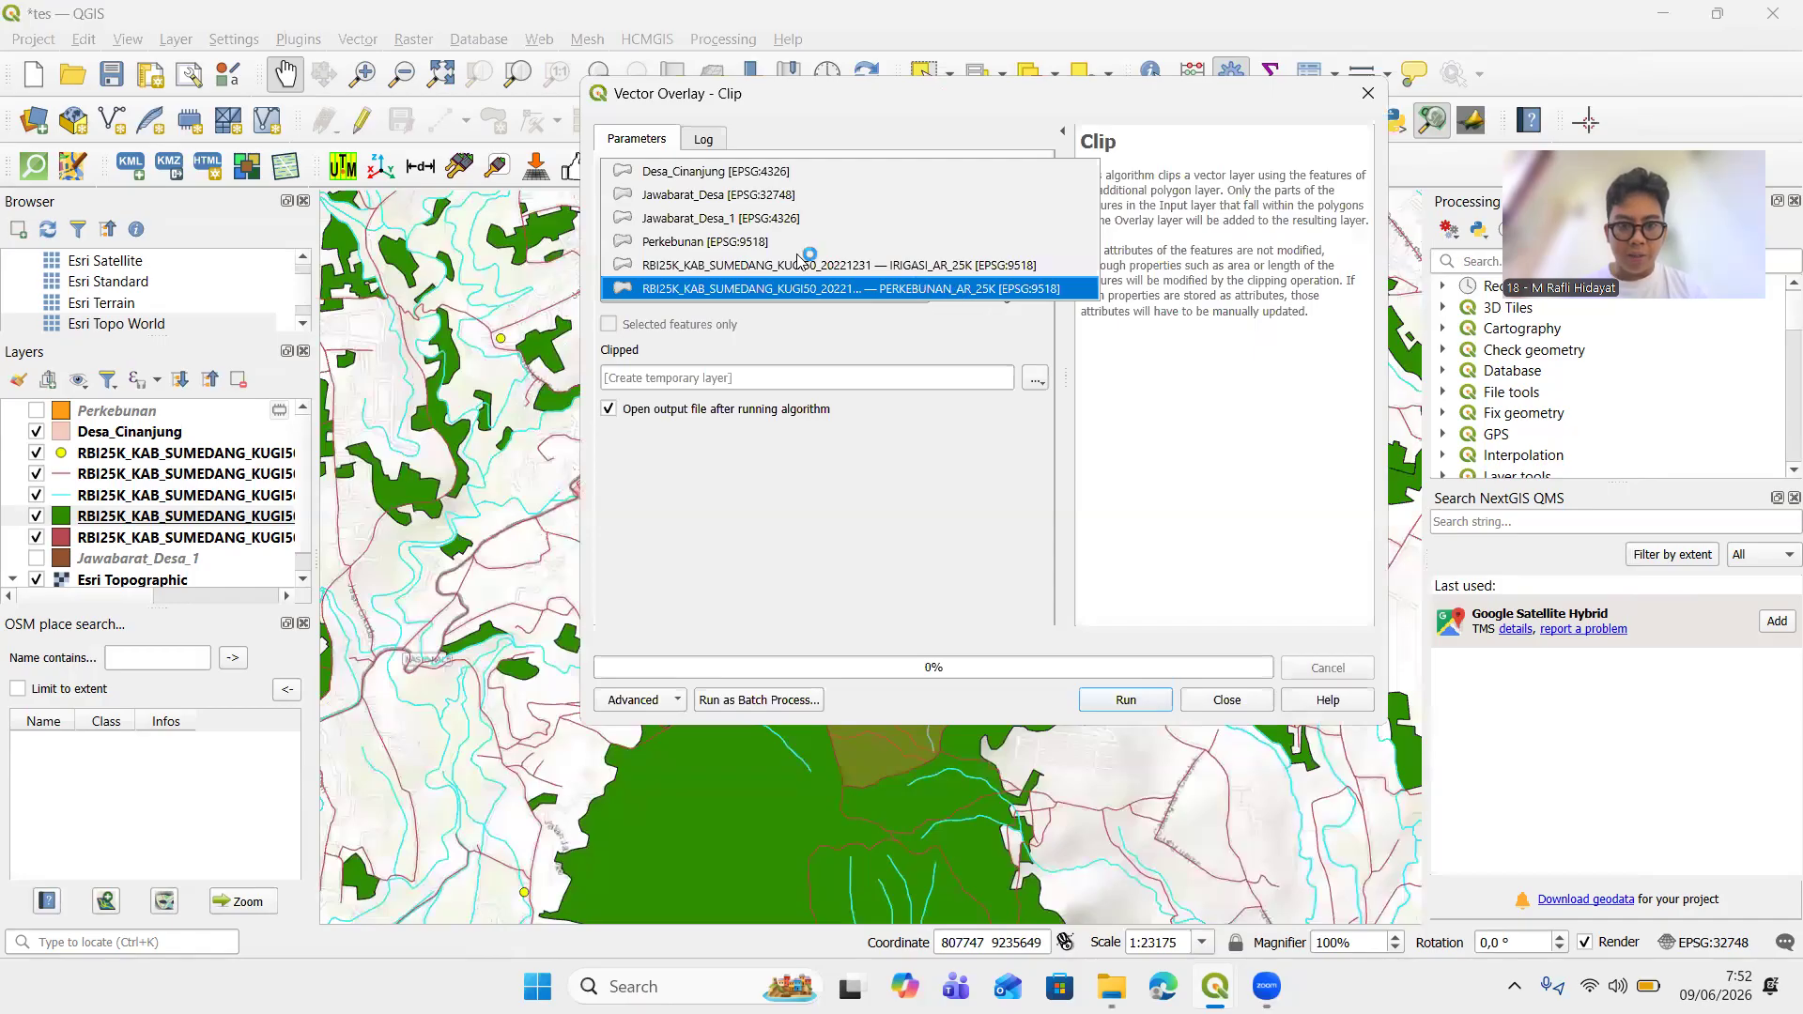
{"action": "left_click", "coordinate": [719, 171]}
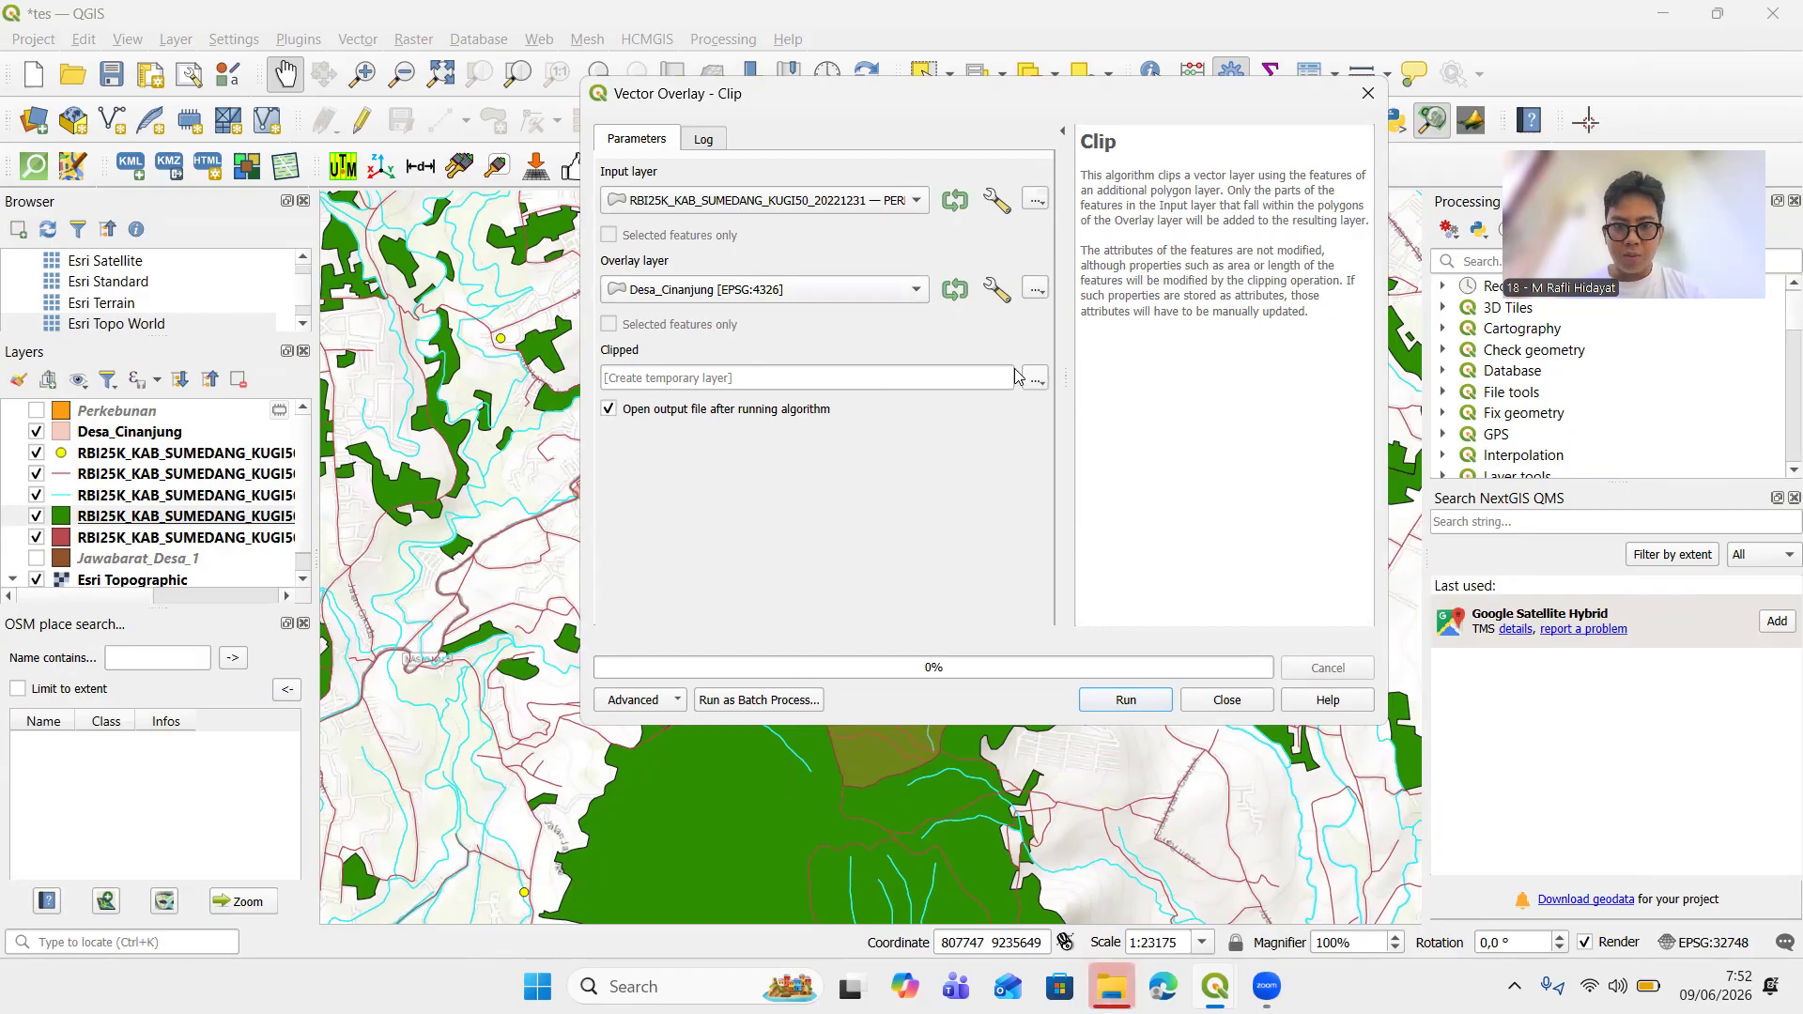
{"action": "left_click", "coordinate": [1045, 383]}
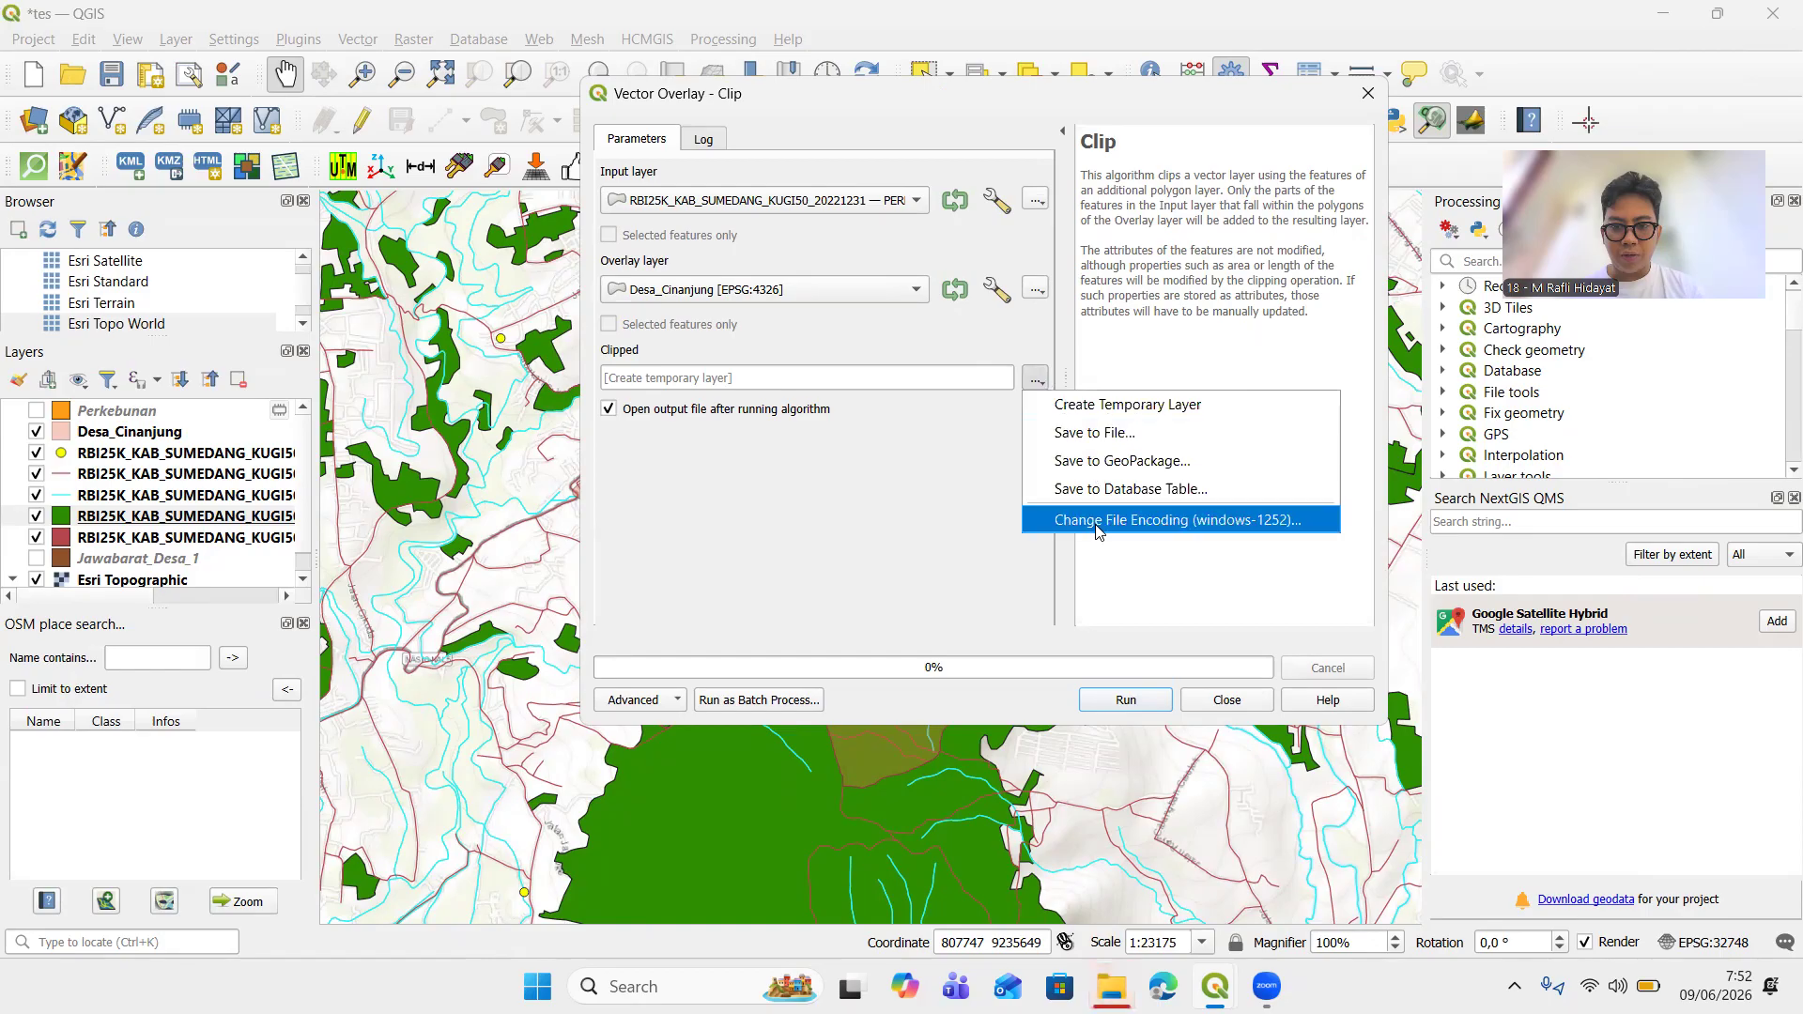
{"action": "left_click", "coordinate": [908, 480]}
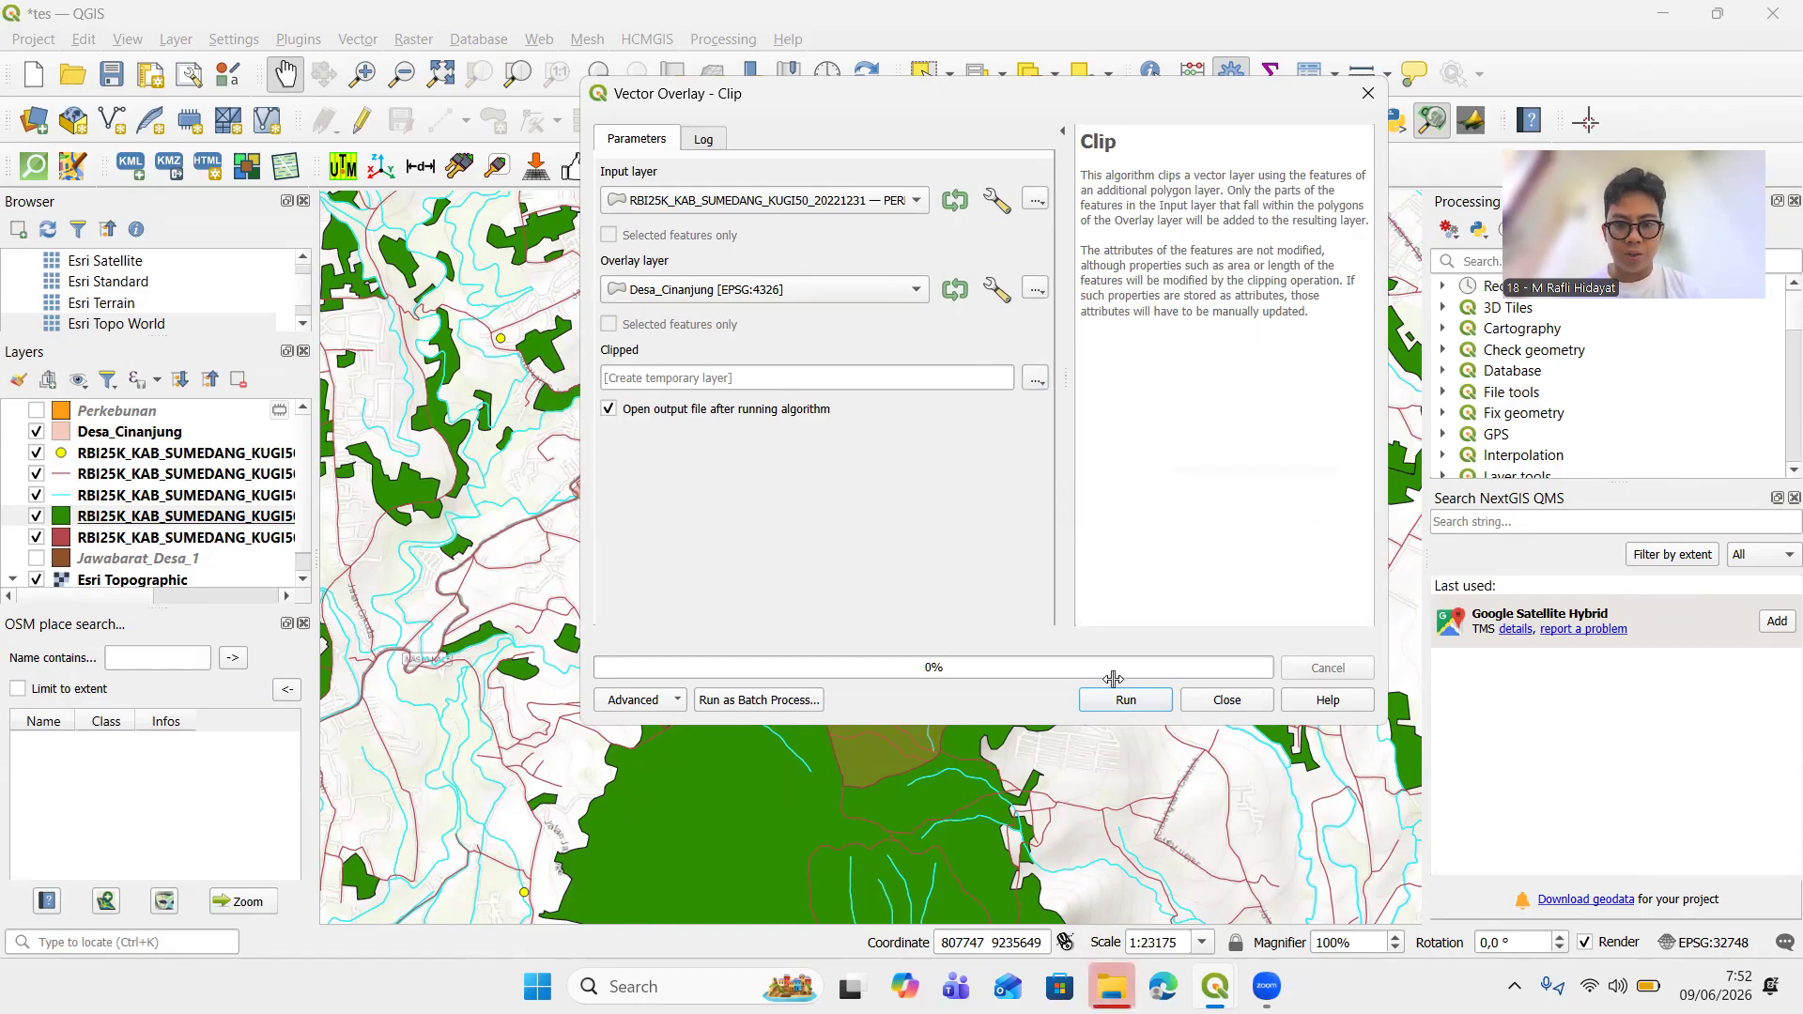
{"action": "left_click", "coordinate": [1088, 694]}
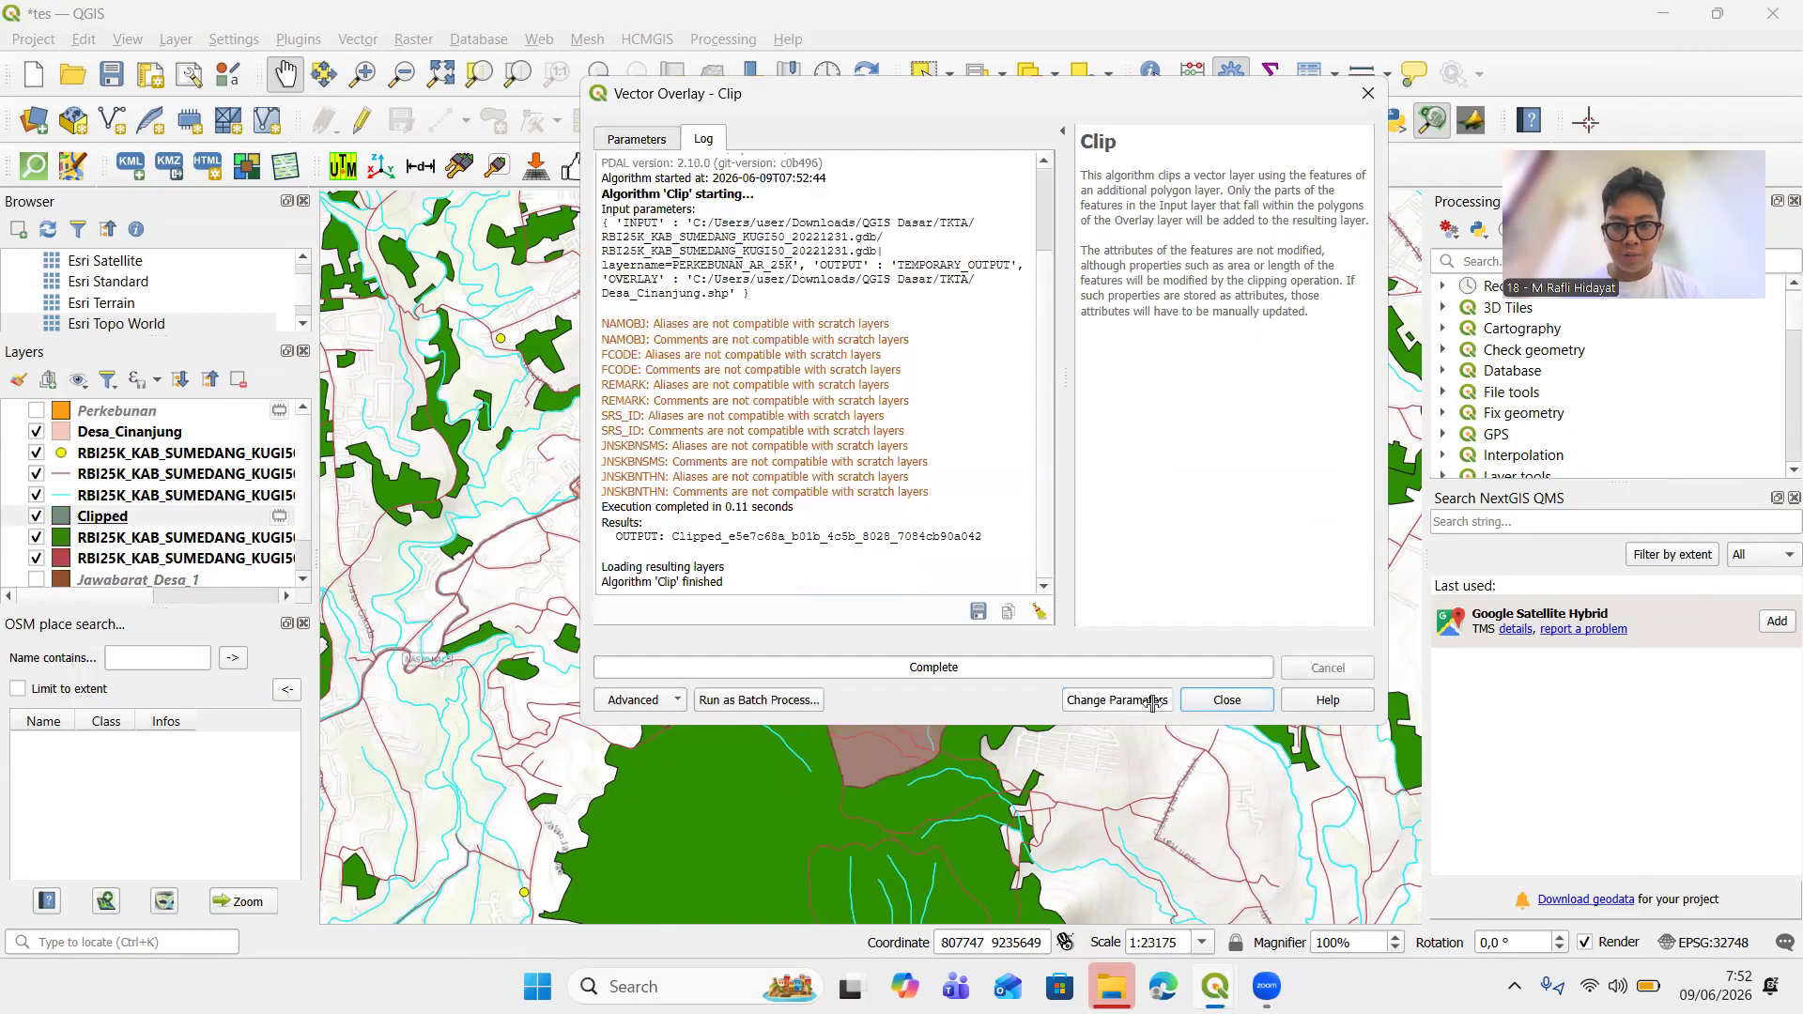
{"action": "left_click", "coordinate": [1227, 700]}
Hide the original RBI25K PERKEBUNAN_AR layer and check the clipped plantation areas within the Cinanjung boundary
{"action": "left_click_drag", "start_coordinate": [988, 582], "coordinate": [1007, 526]}
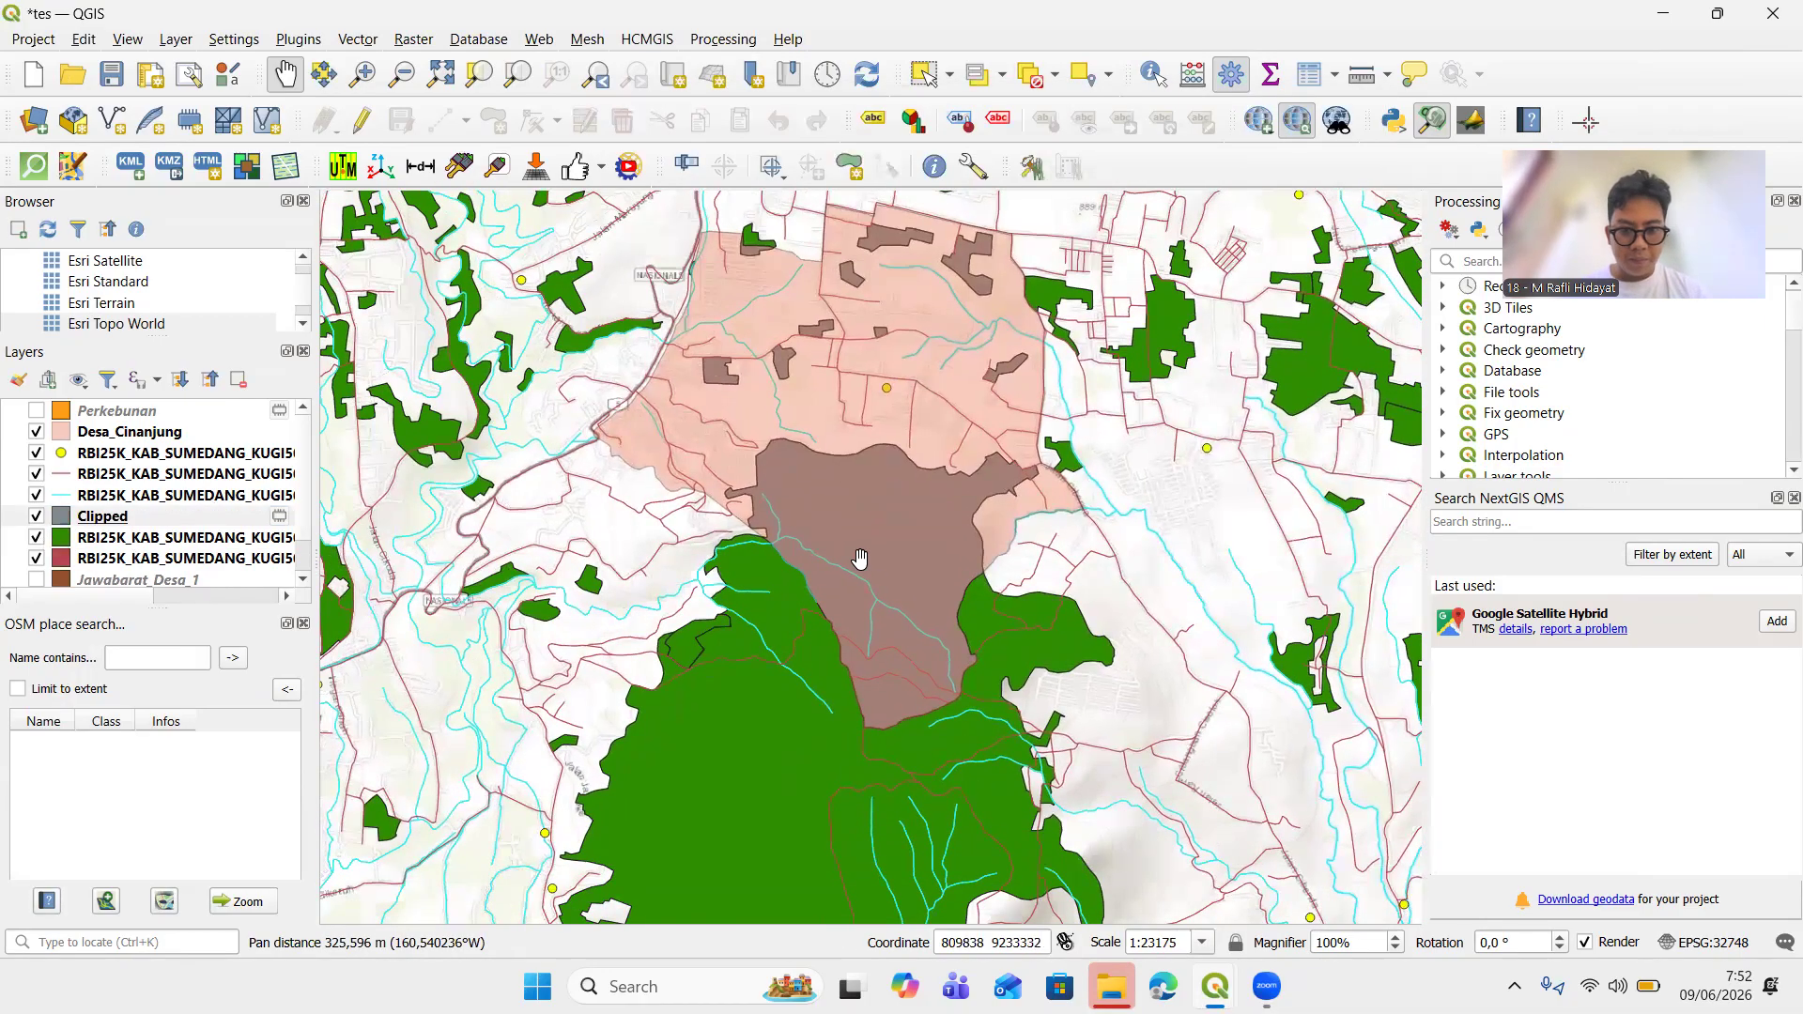
{"action": "left_click", "coordinate": [36, 539]}
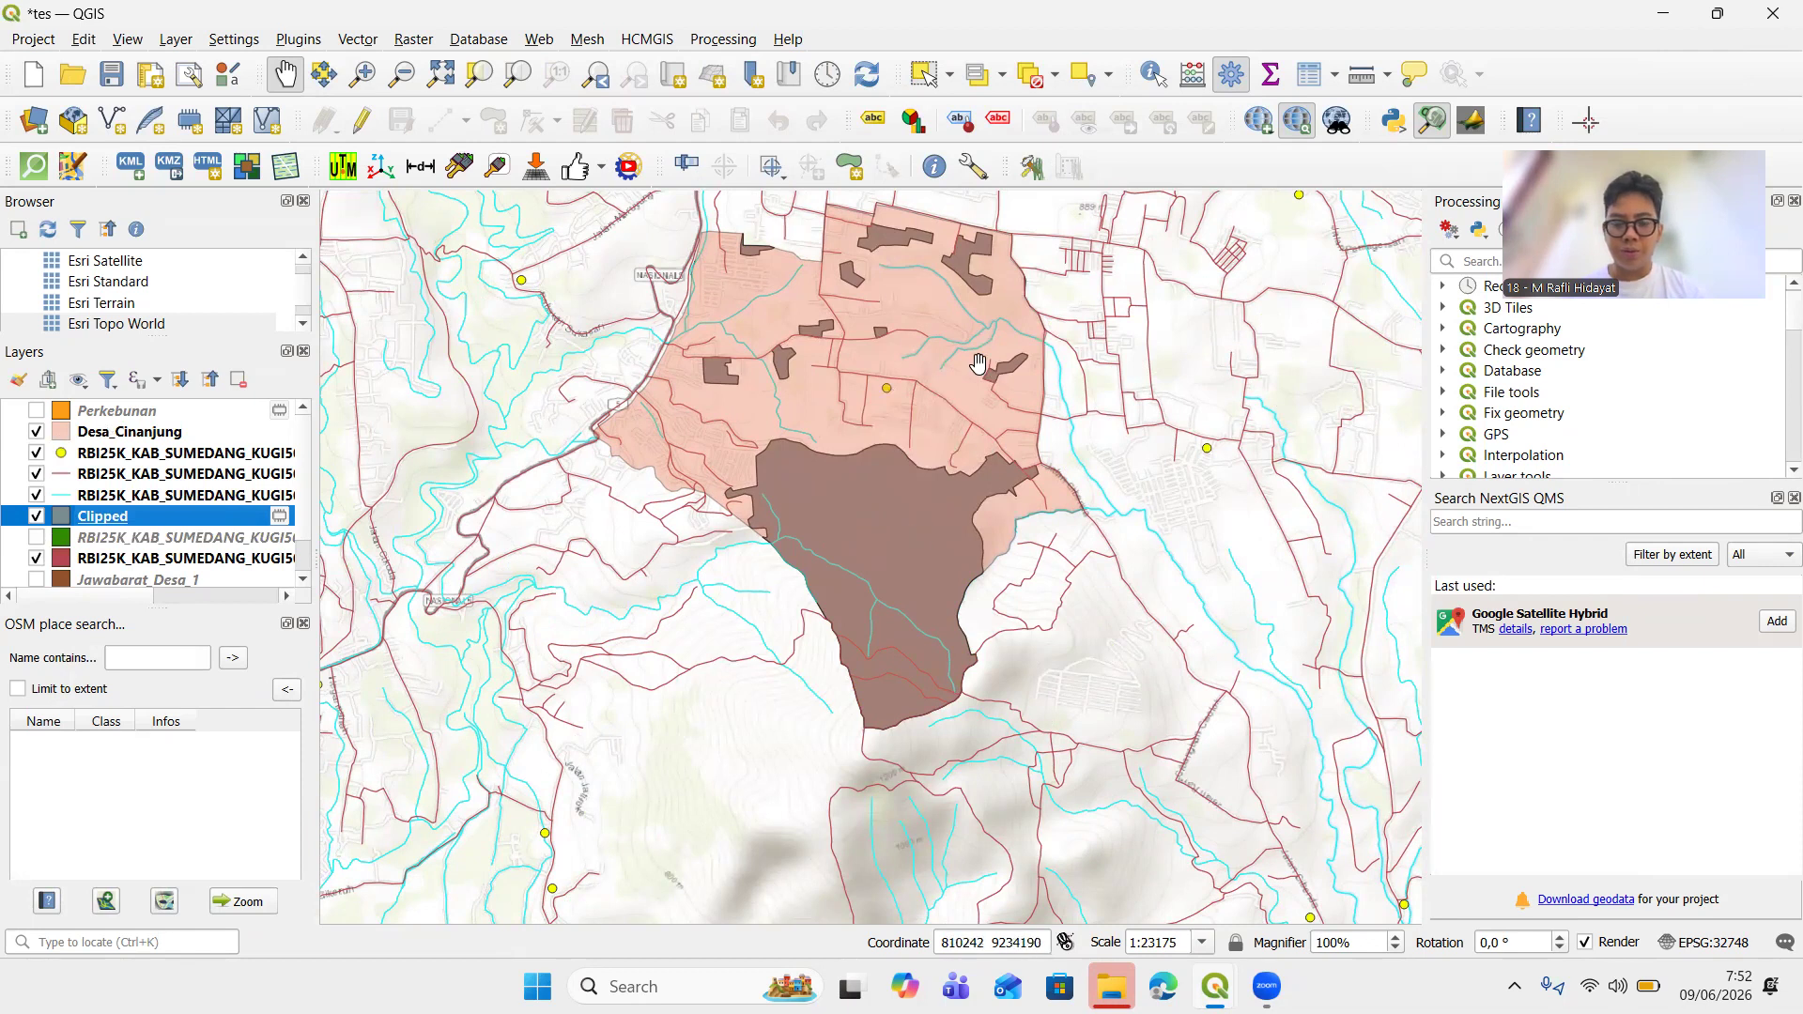
{"action": "left_click_drag", "start_coordinate": [893, 345], "coordinate": [830, 388]}
{"action": "left_click_drag", "start_coordinate": [928, 256], "coordinate": [886, 266]}
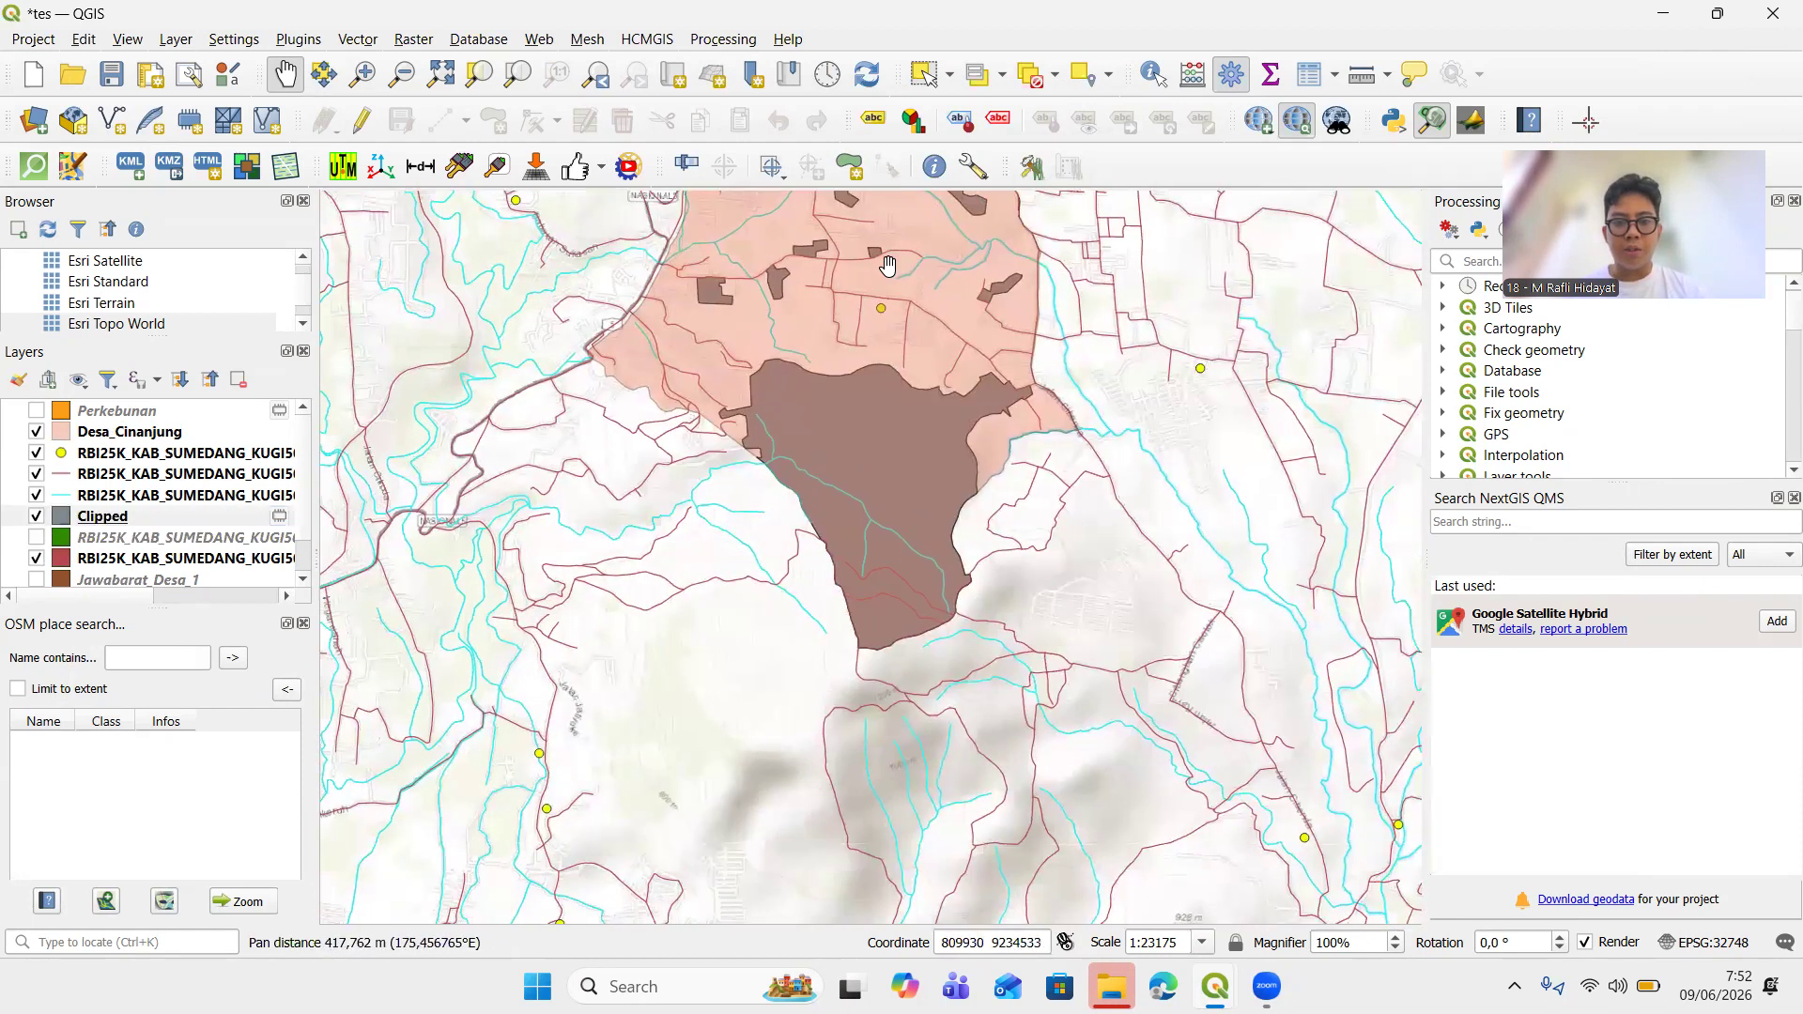
{"action": "scroll", "coordinate": [886, 266], "scroll_direction": "up", "scroll_amount": 1}
{"action": "left_click_drag", "start_coordinate": [880, 366], "coordinate": [879, 433]}
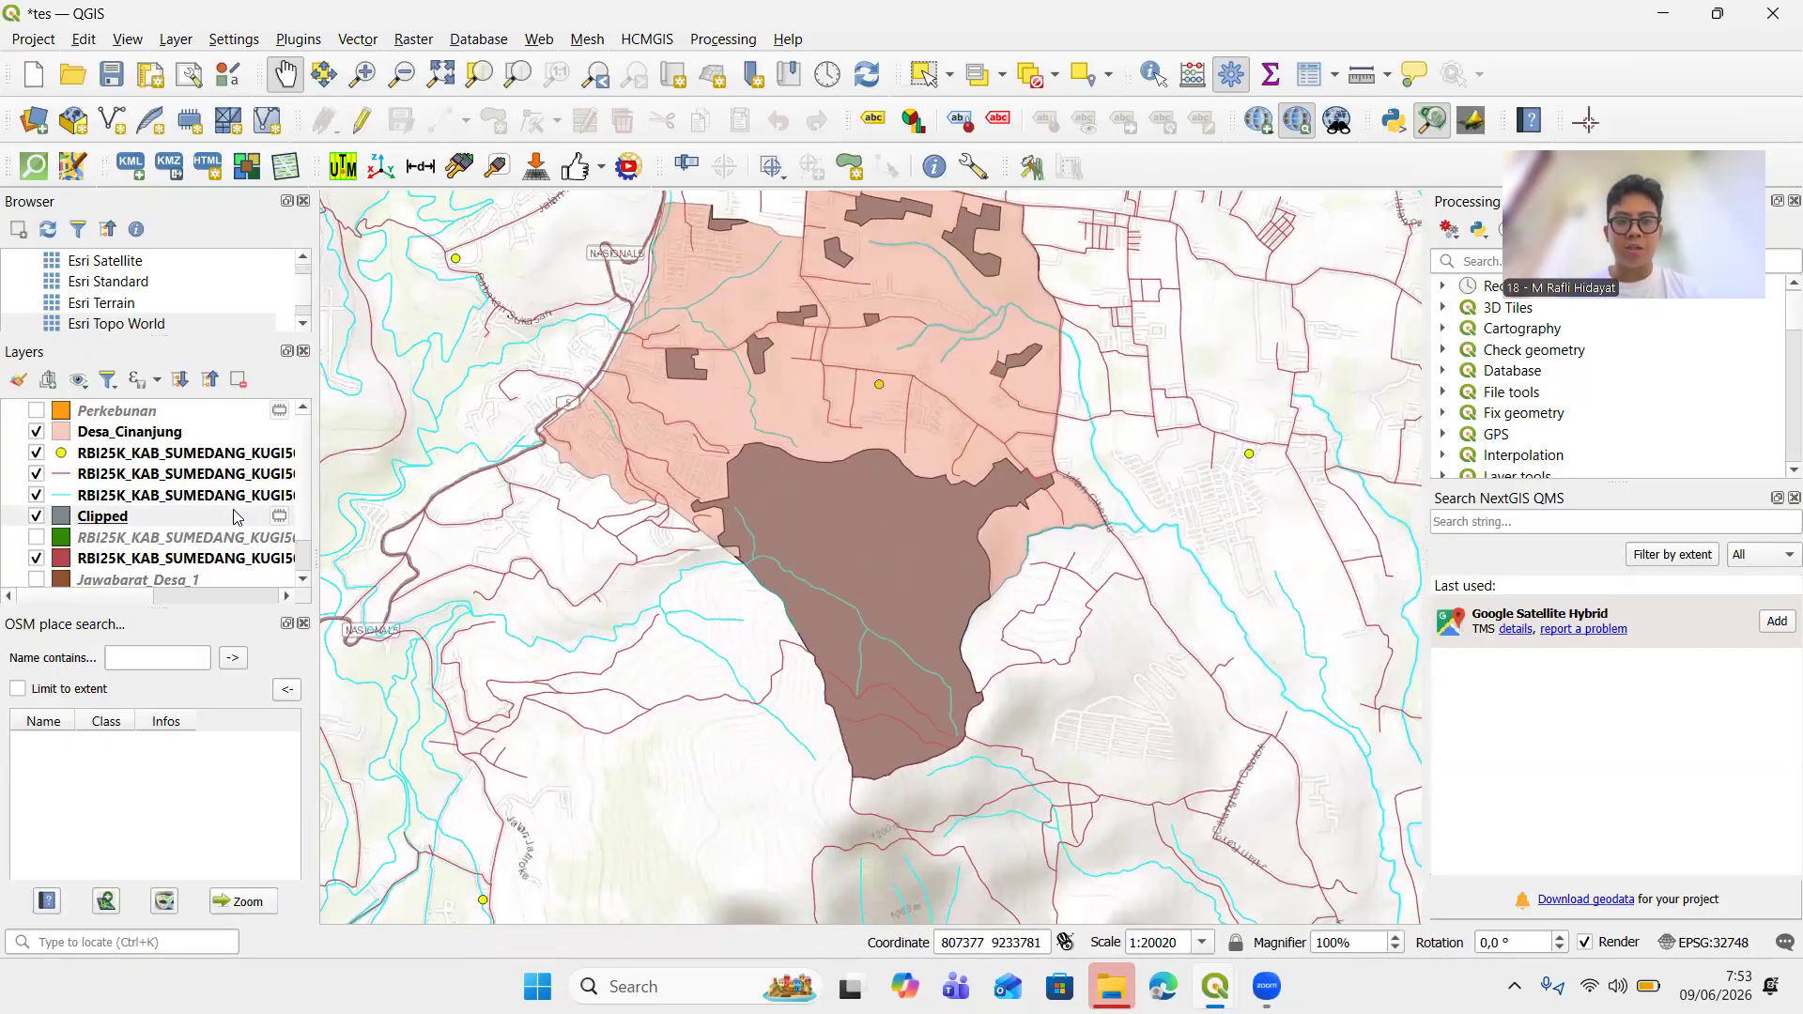
{"action": "left_click_drag", "start_coordinate": [758, 260], "coordinate": [702, 296]}
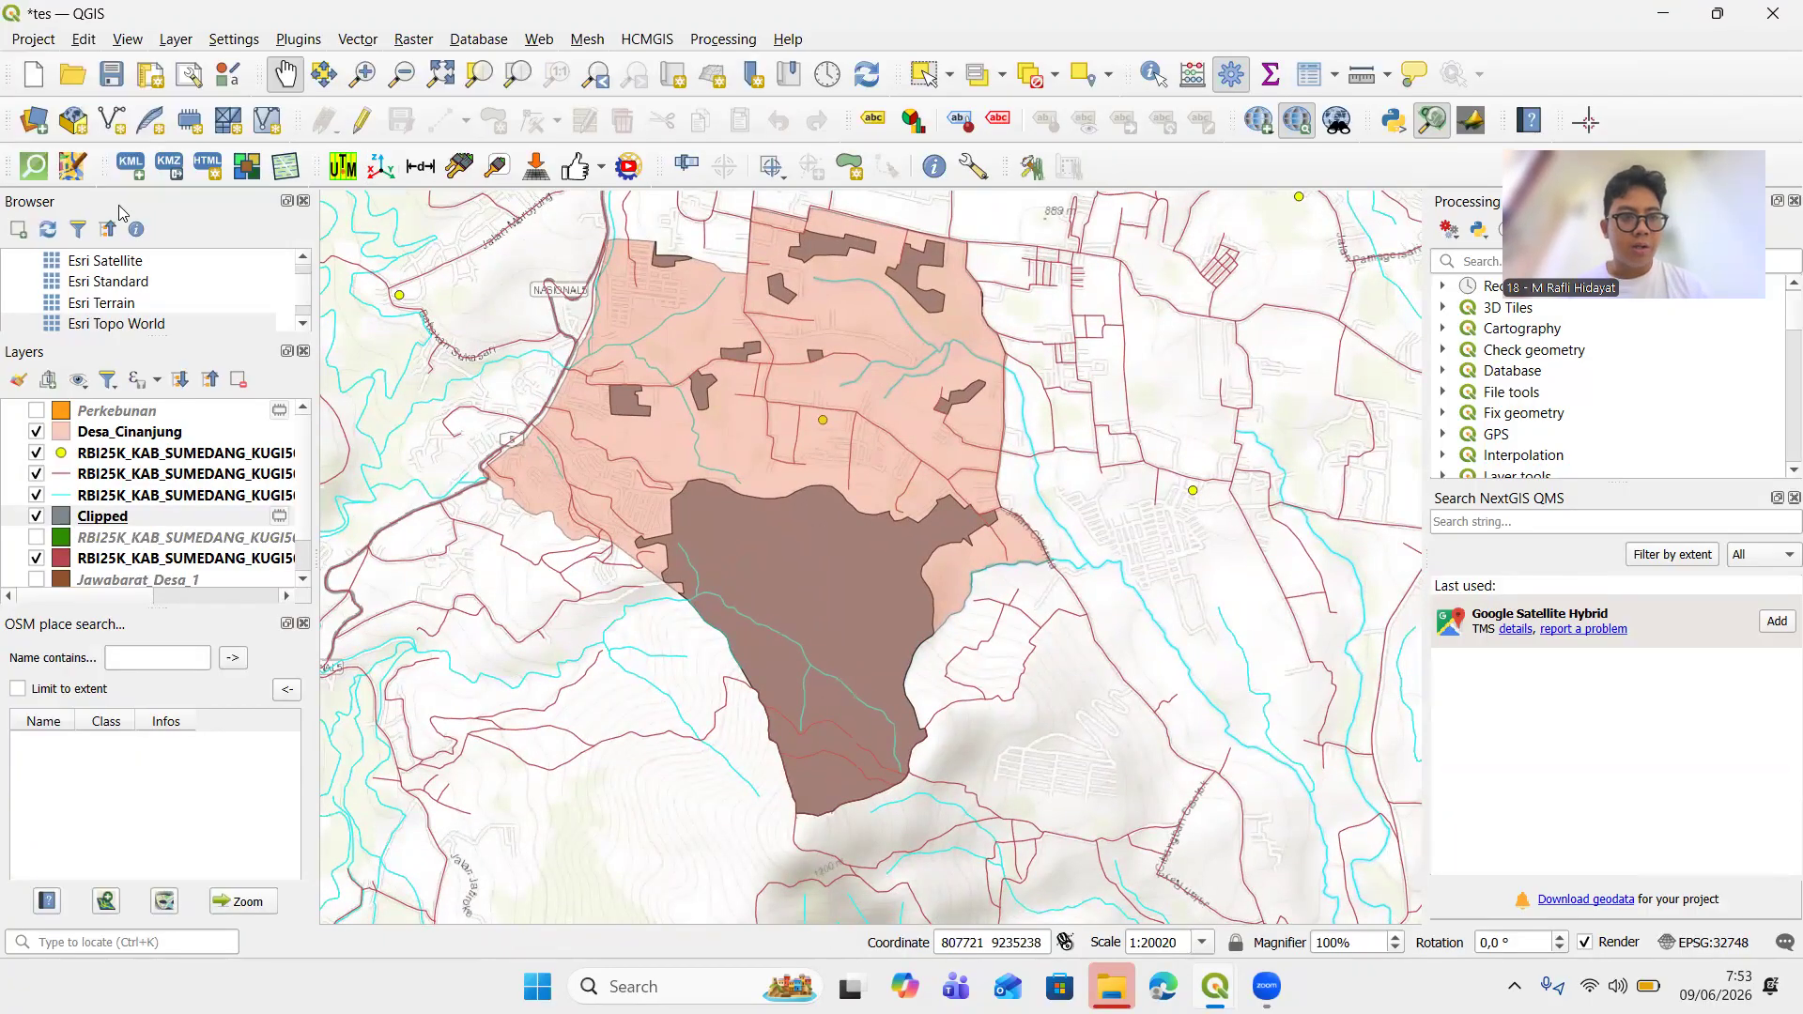
Create a new print layout titled A3
{"action": "left_click", "coordinate": [33, 39]}
{"action": "mouse_move", "coordinate": [234, 39]}
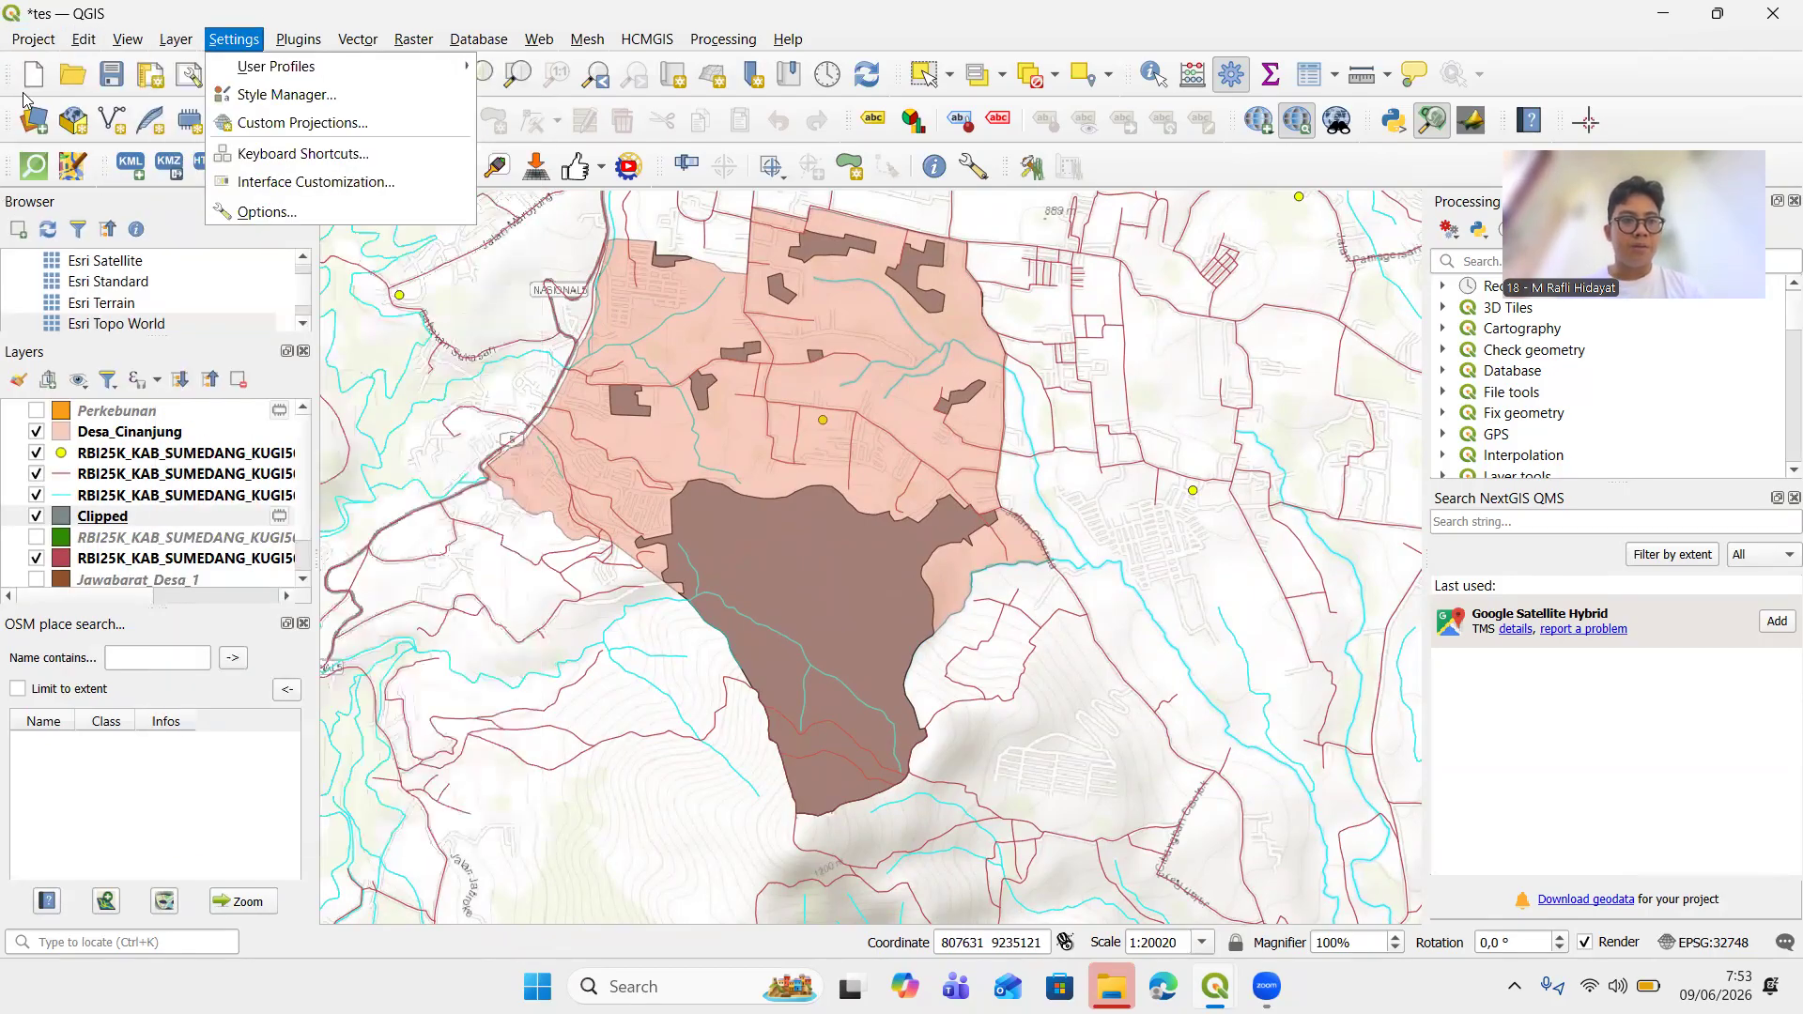
{"action": "mouse_move", "coordinate": [32, 42]}
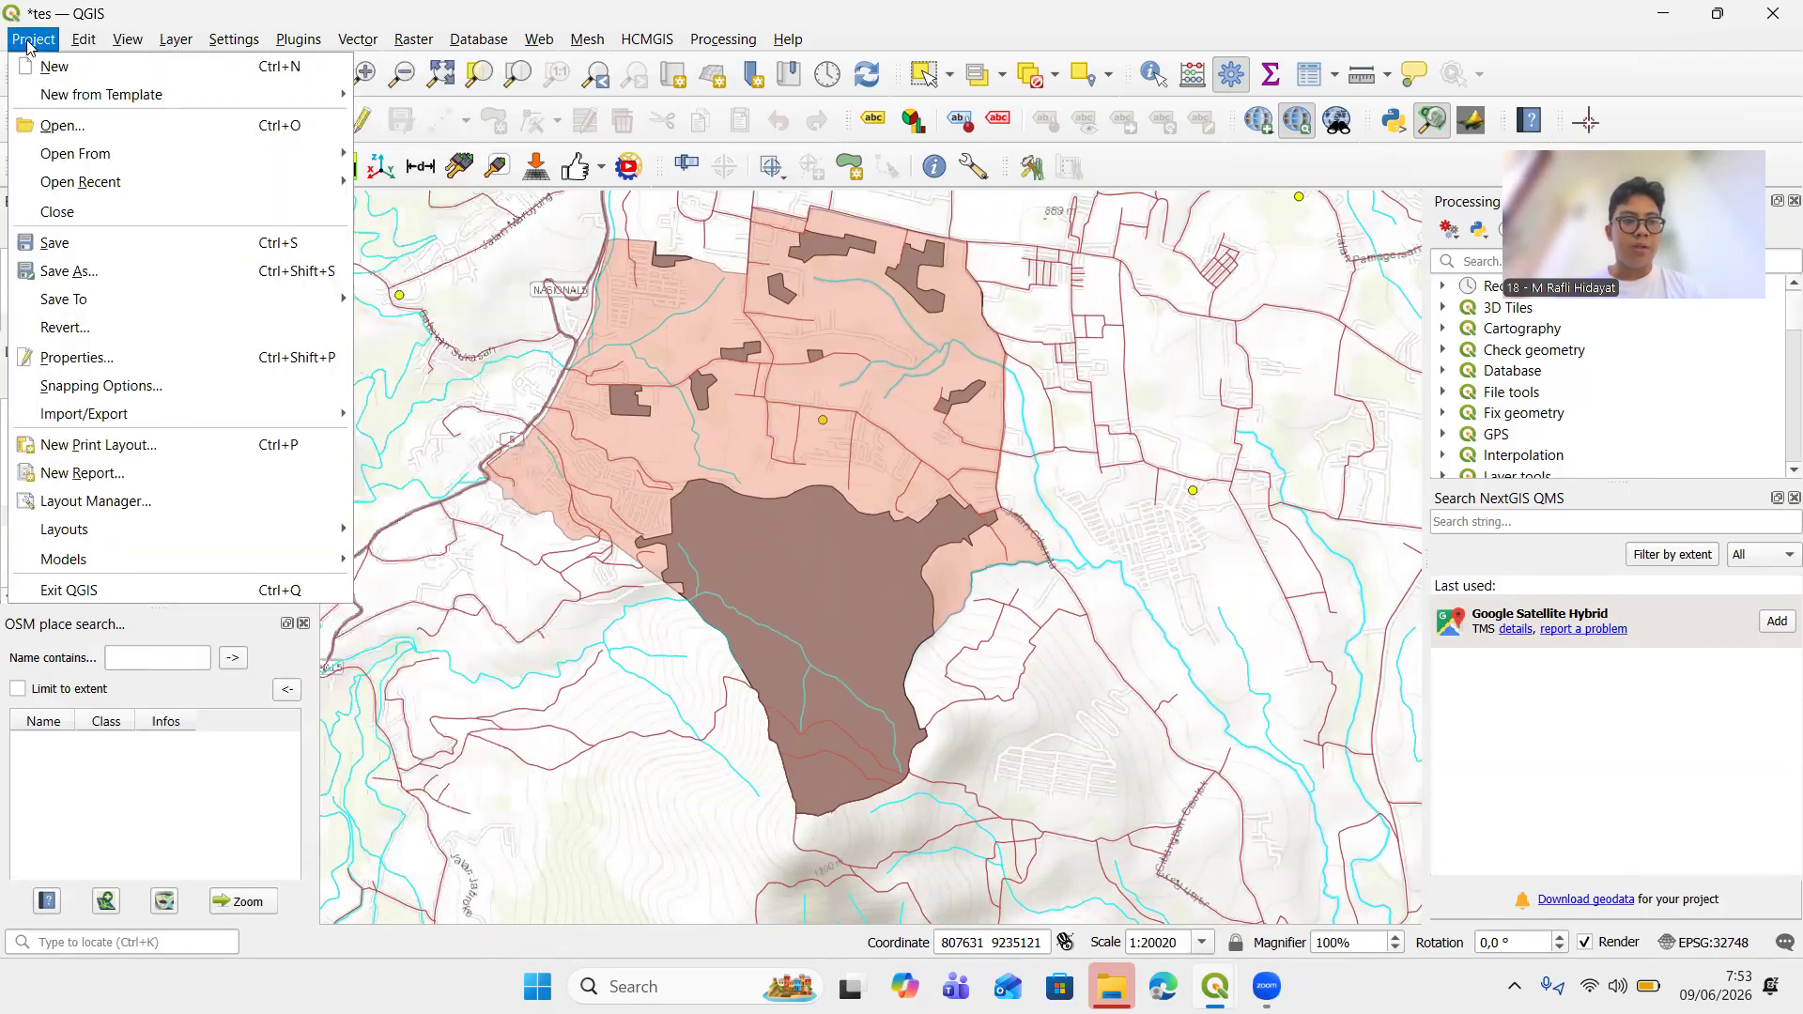
{"action": "left_click", "coordinate": [183, 444]}
{"action": "type", "text": "A#"}
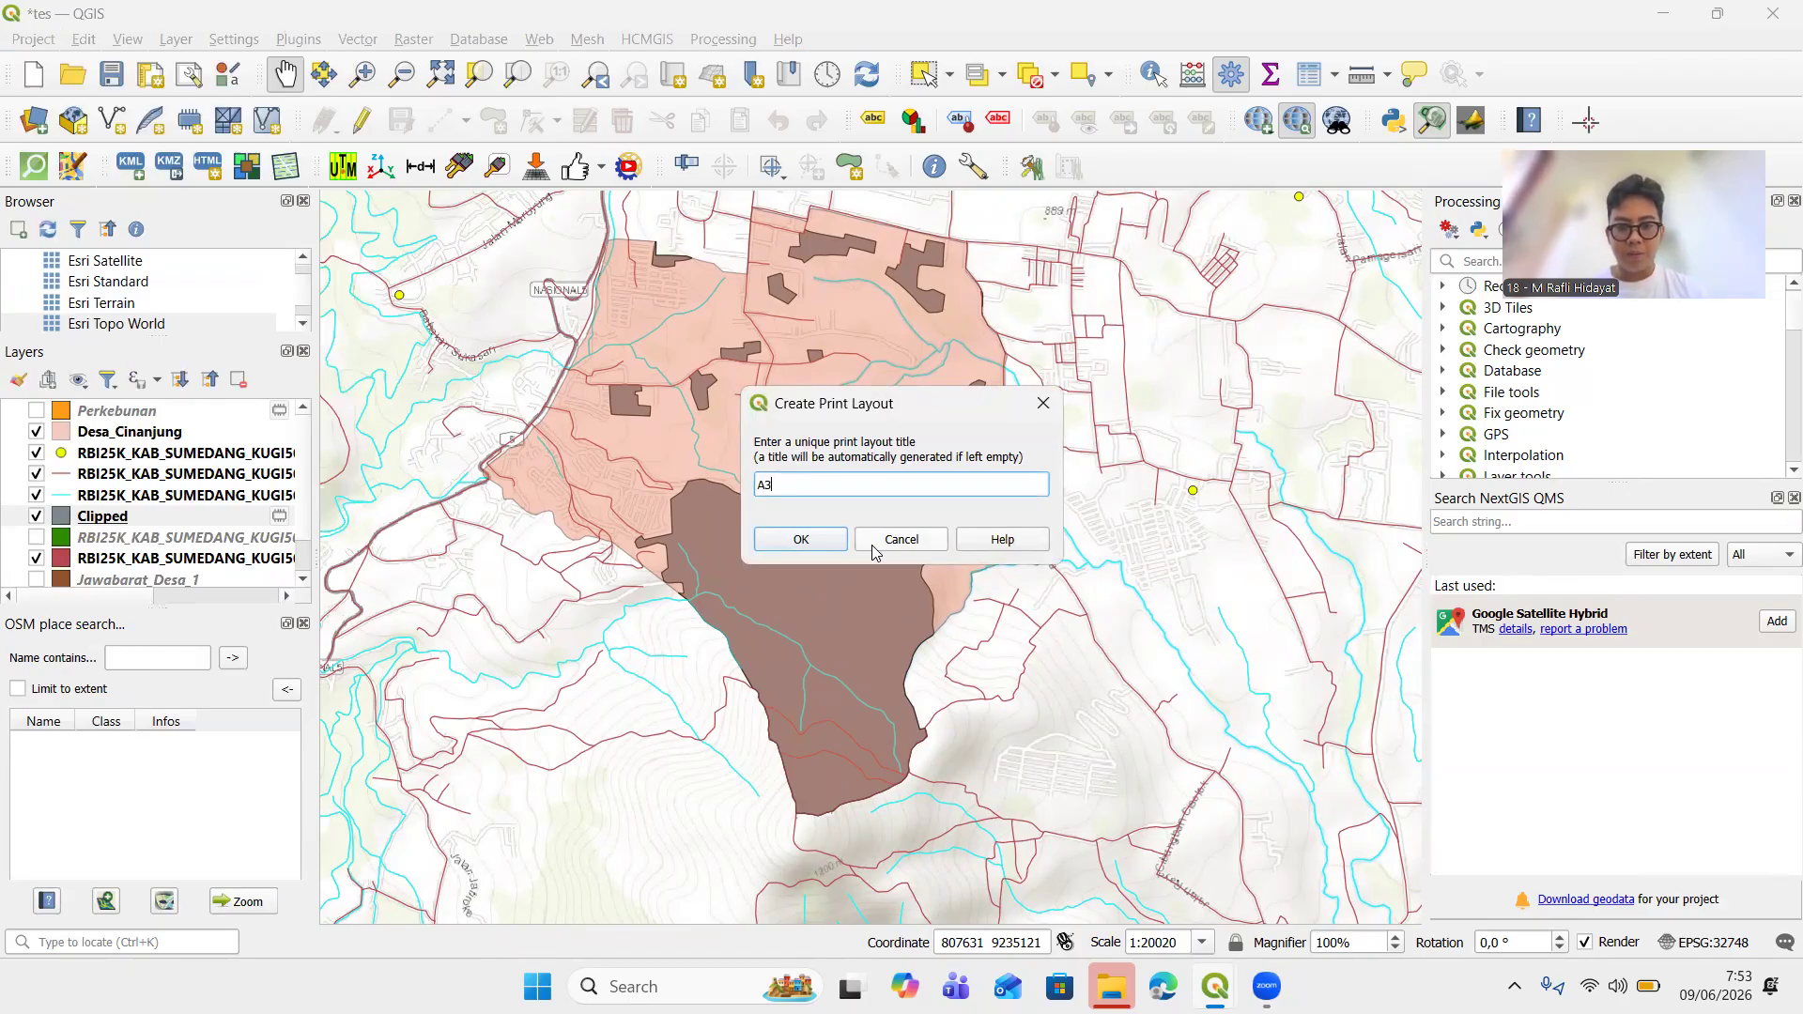
{"action": "left_click", "coordinate": [823, 537]}
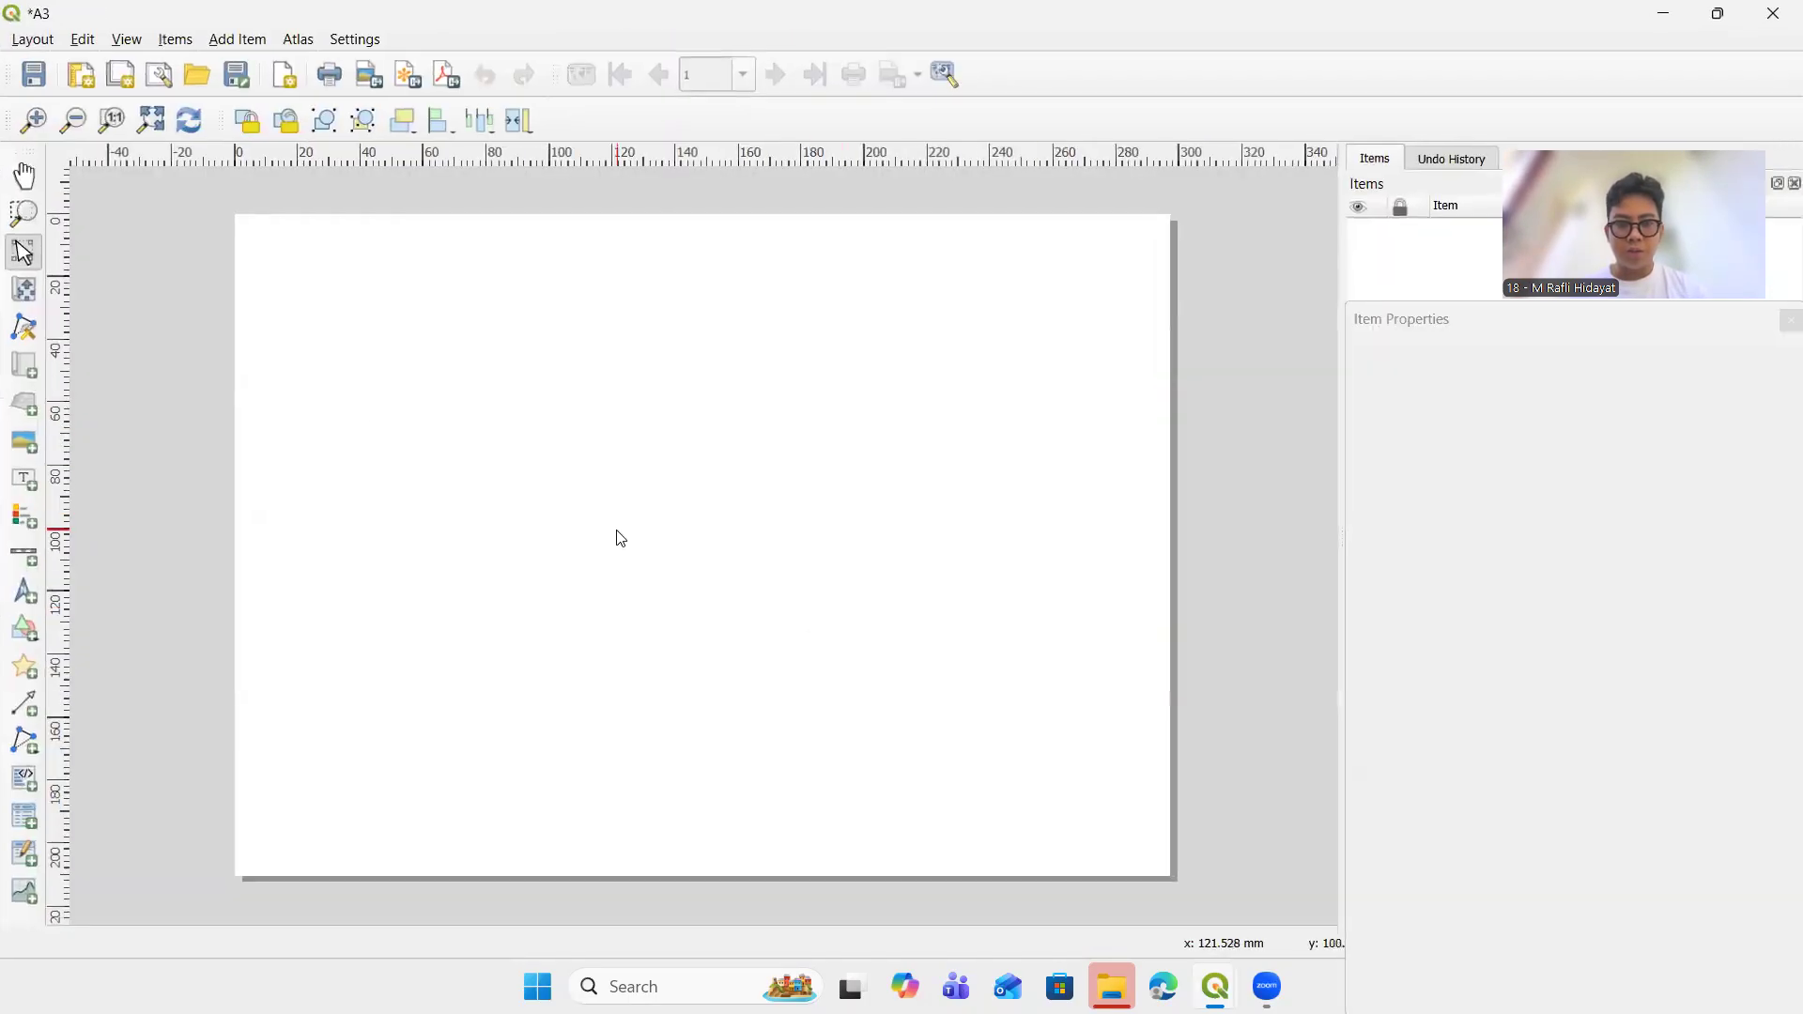
Set the layout's page size to A3, keeping the landscape orientation
{"action": "right_click", "coordinate": [614, 434]}
{"action": "left_click", "coordinate": [706, 506]}
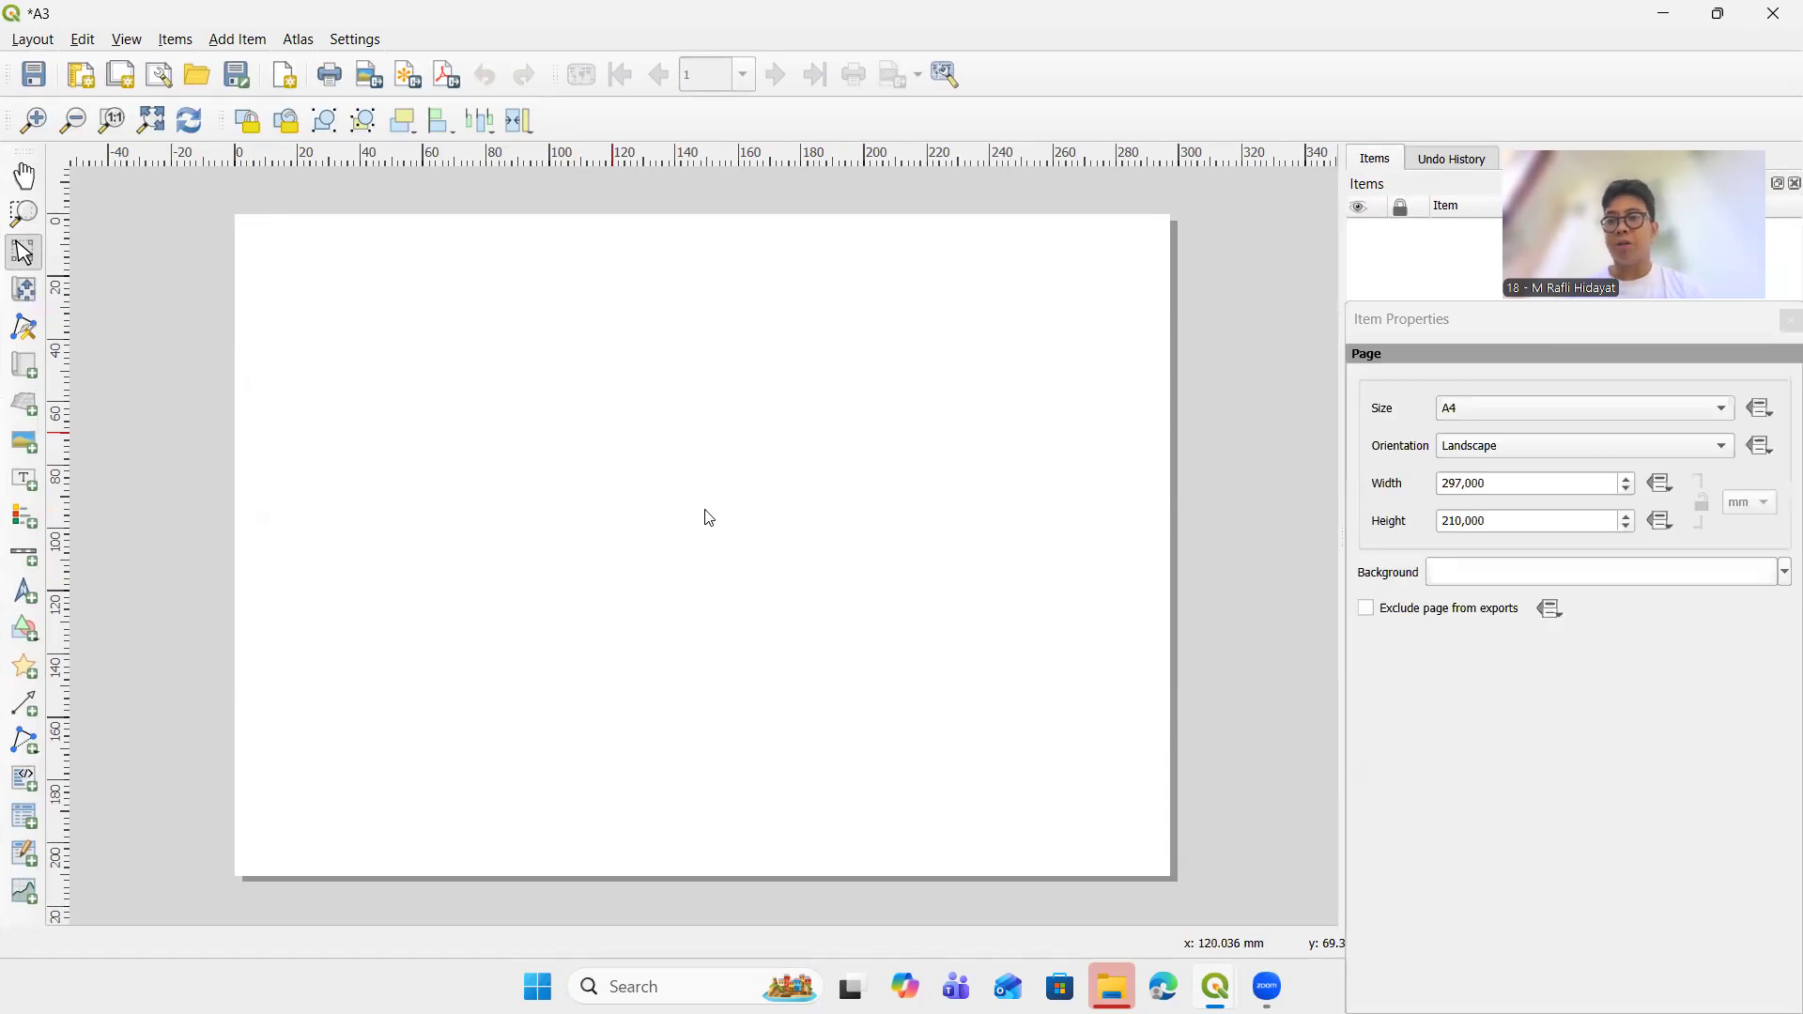
{"action": "left_click", "coordinate": [1560, 412]}
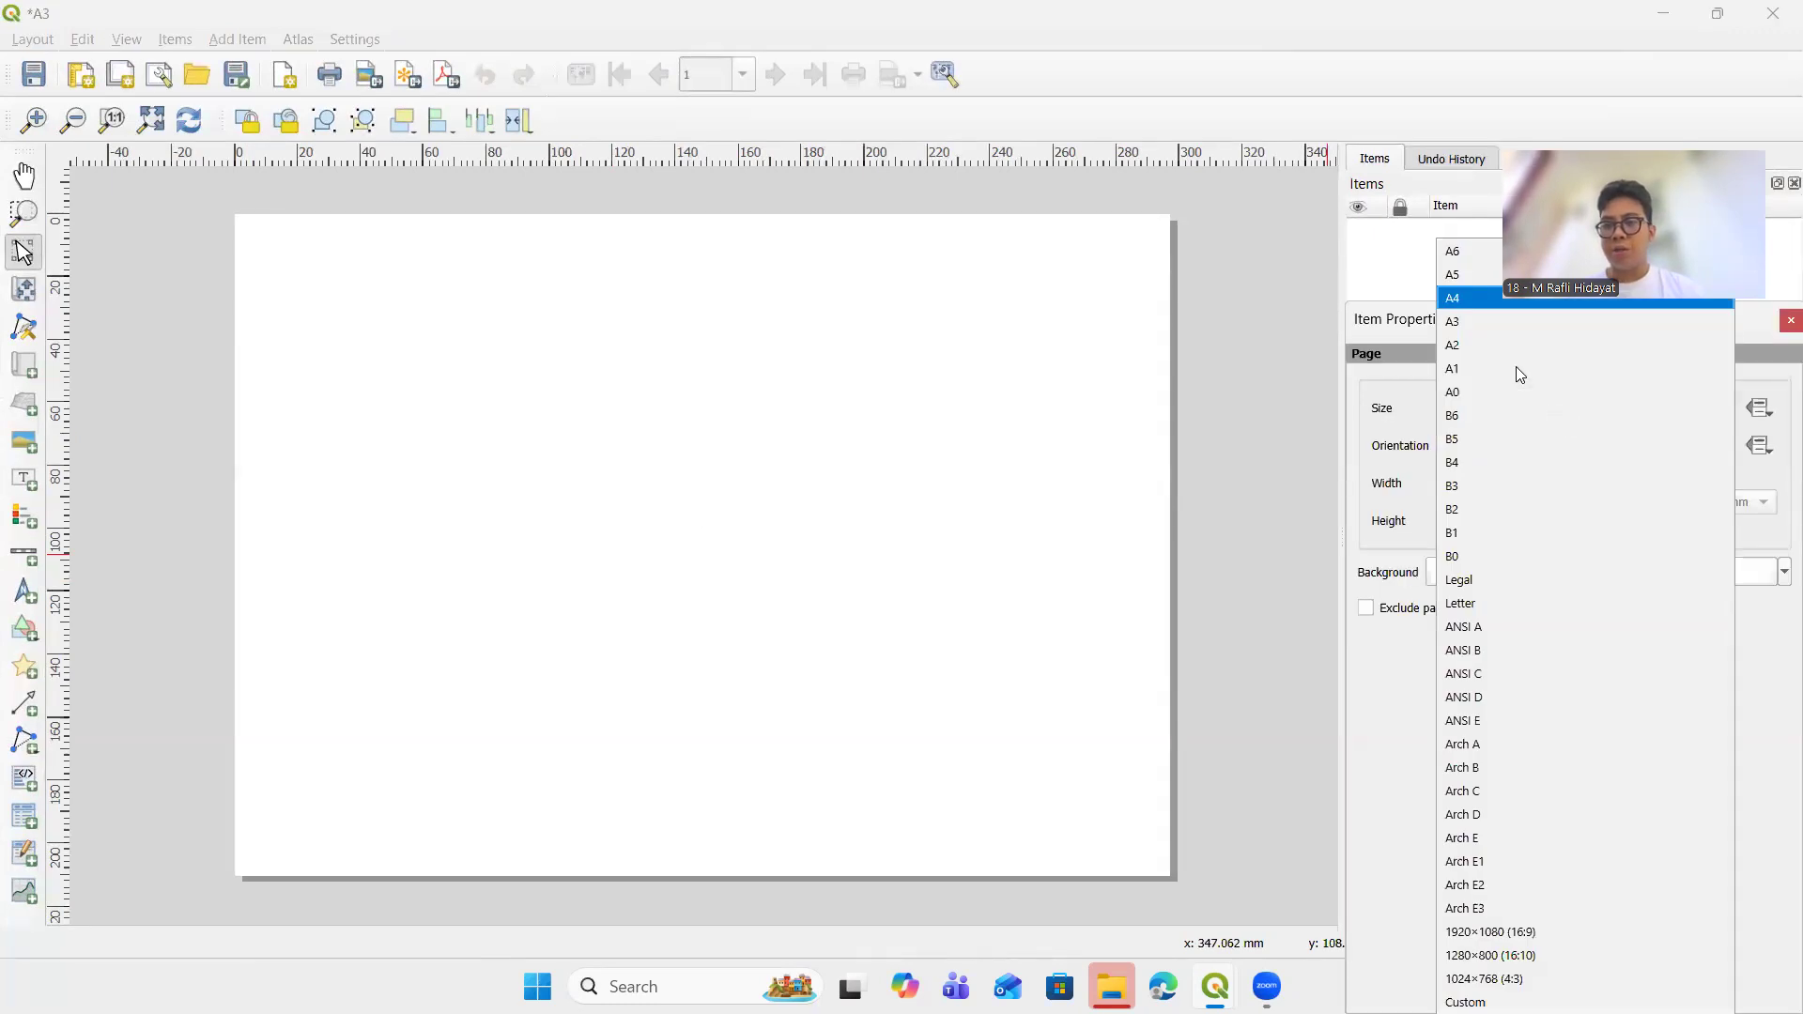
{"action": "left_click", "coordinate": [1471, 322]}
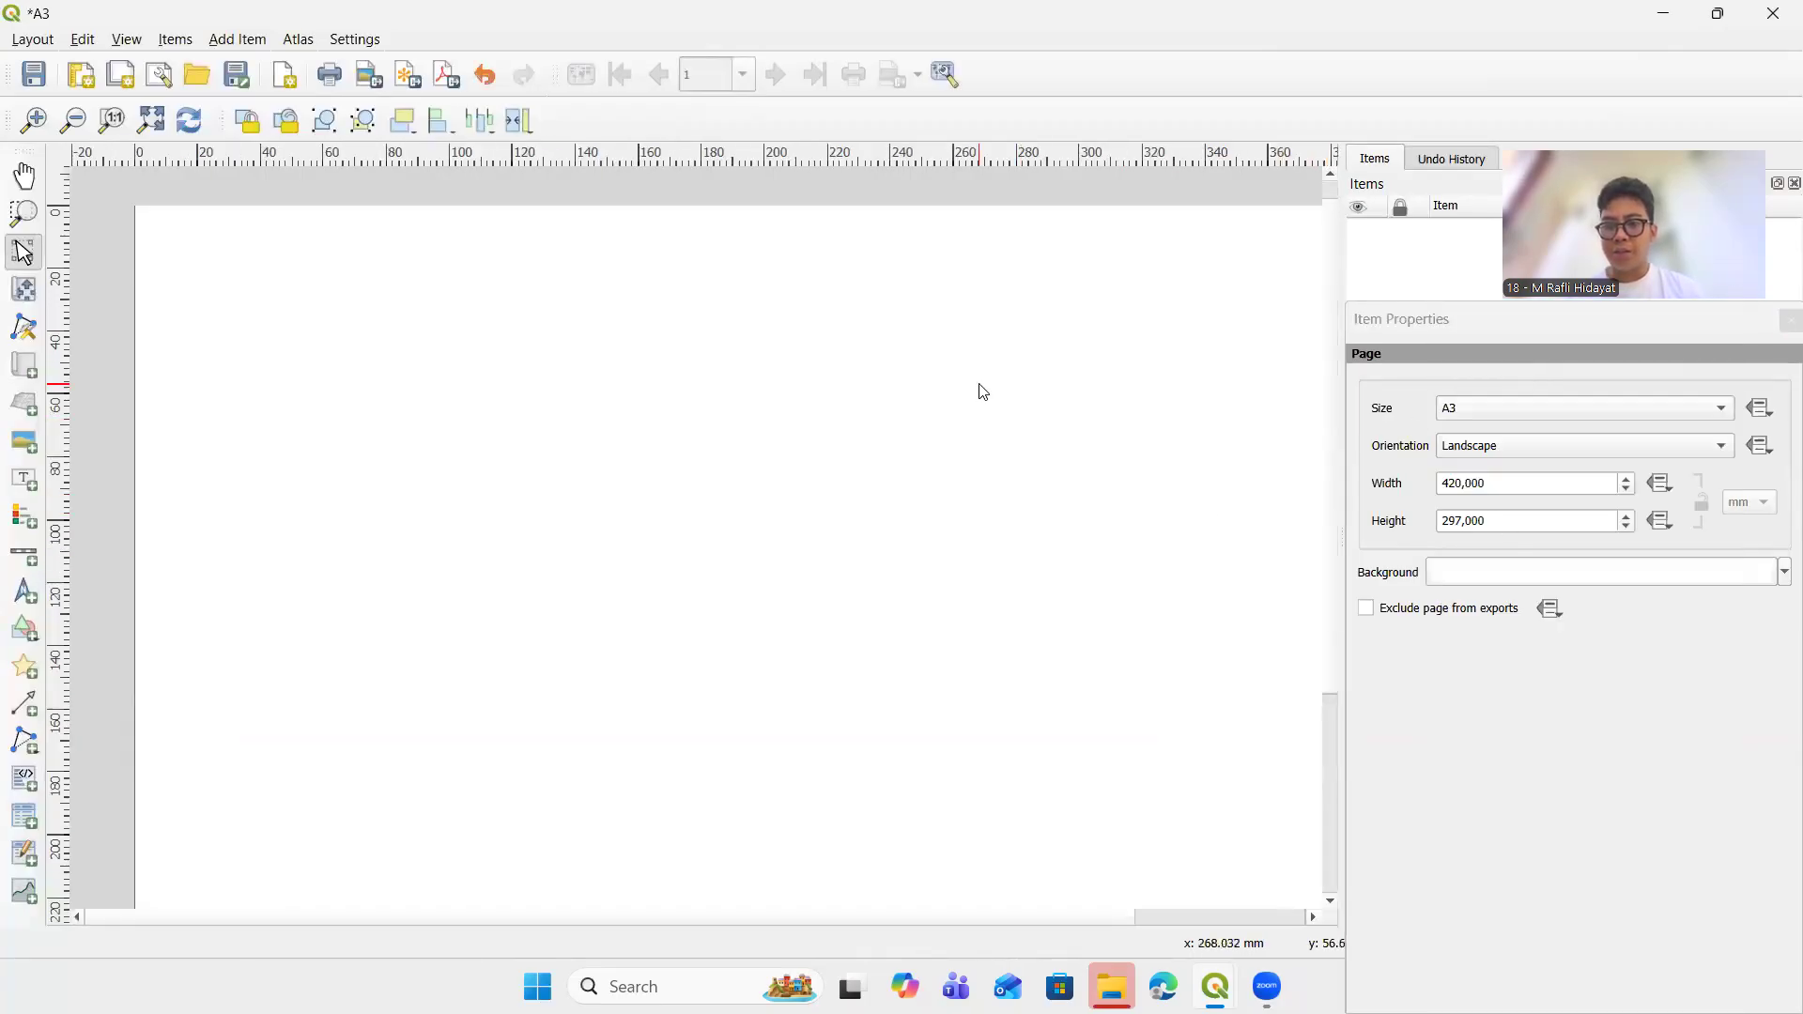
{"action": "scroll", "coordinate": [980, 391], "scroll_direction": "down", "scroll_amount": 2}
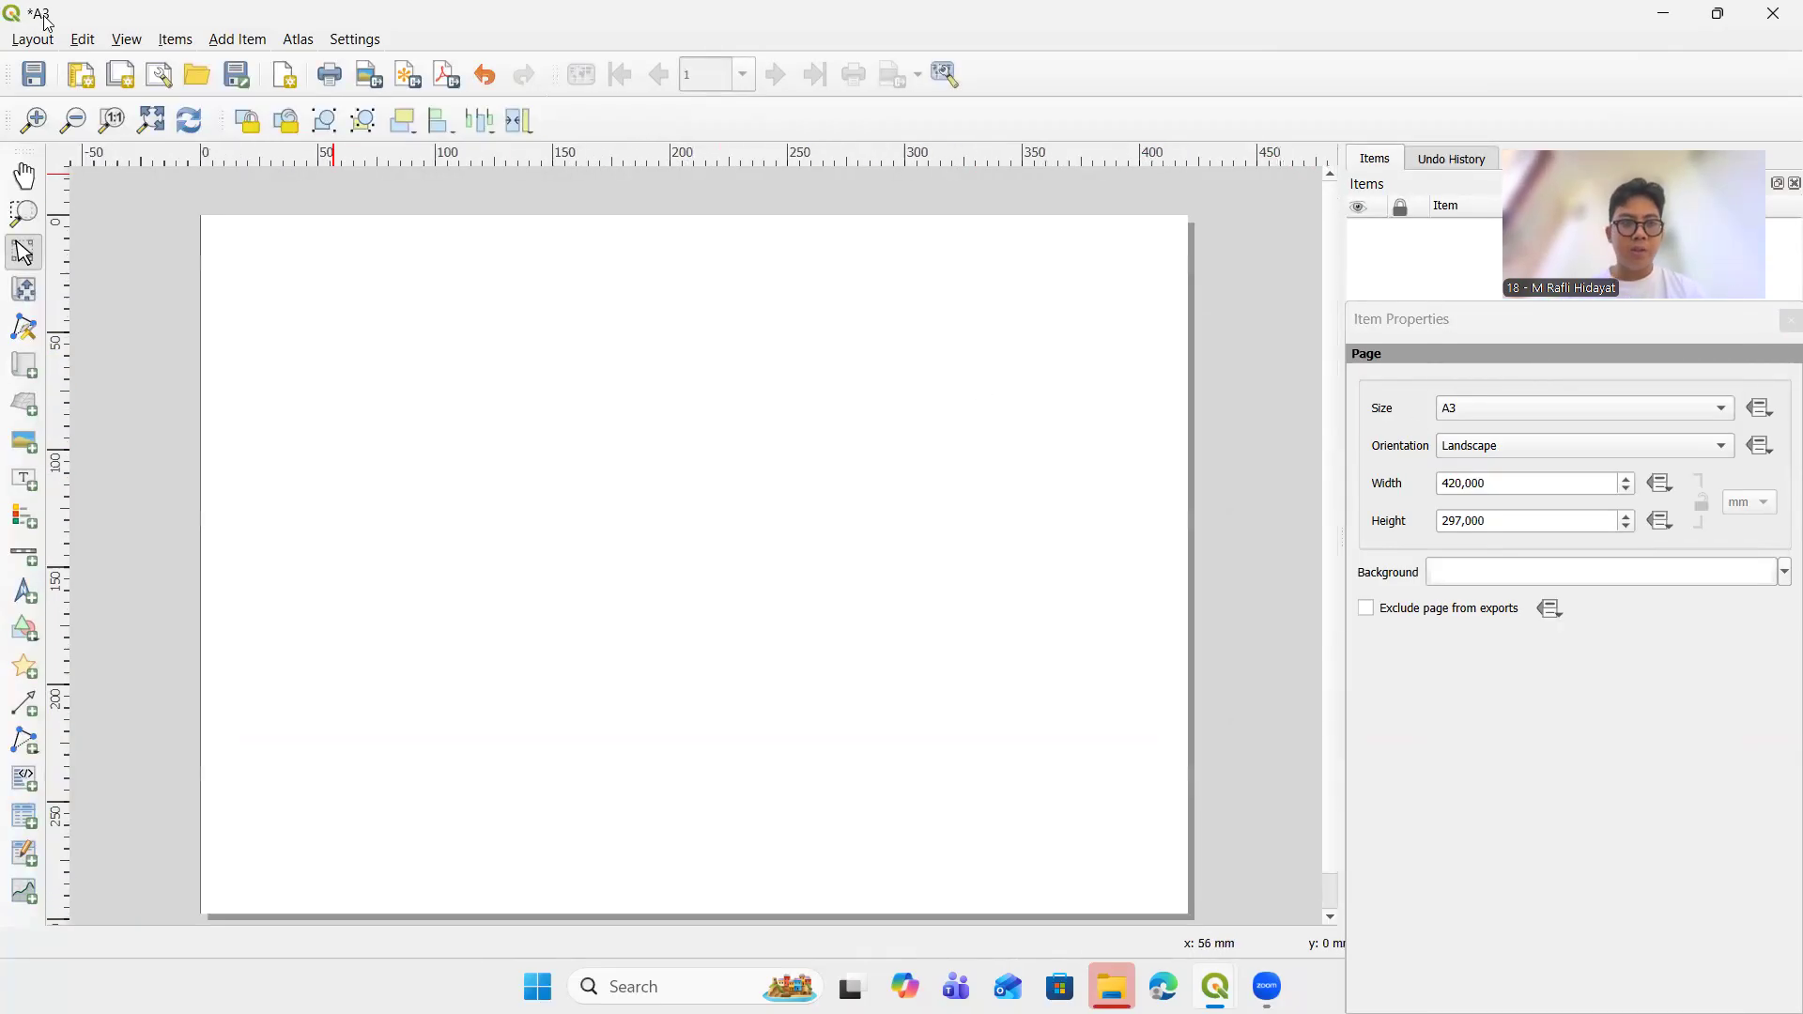
{"action": "left_click", "coordinate": [30, 40]}
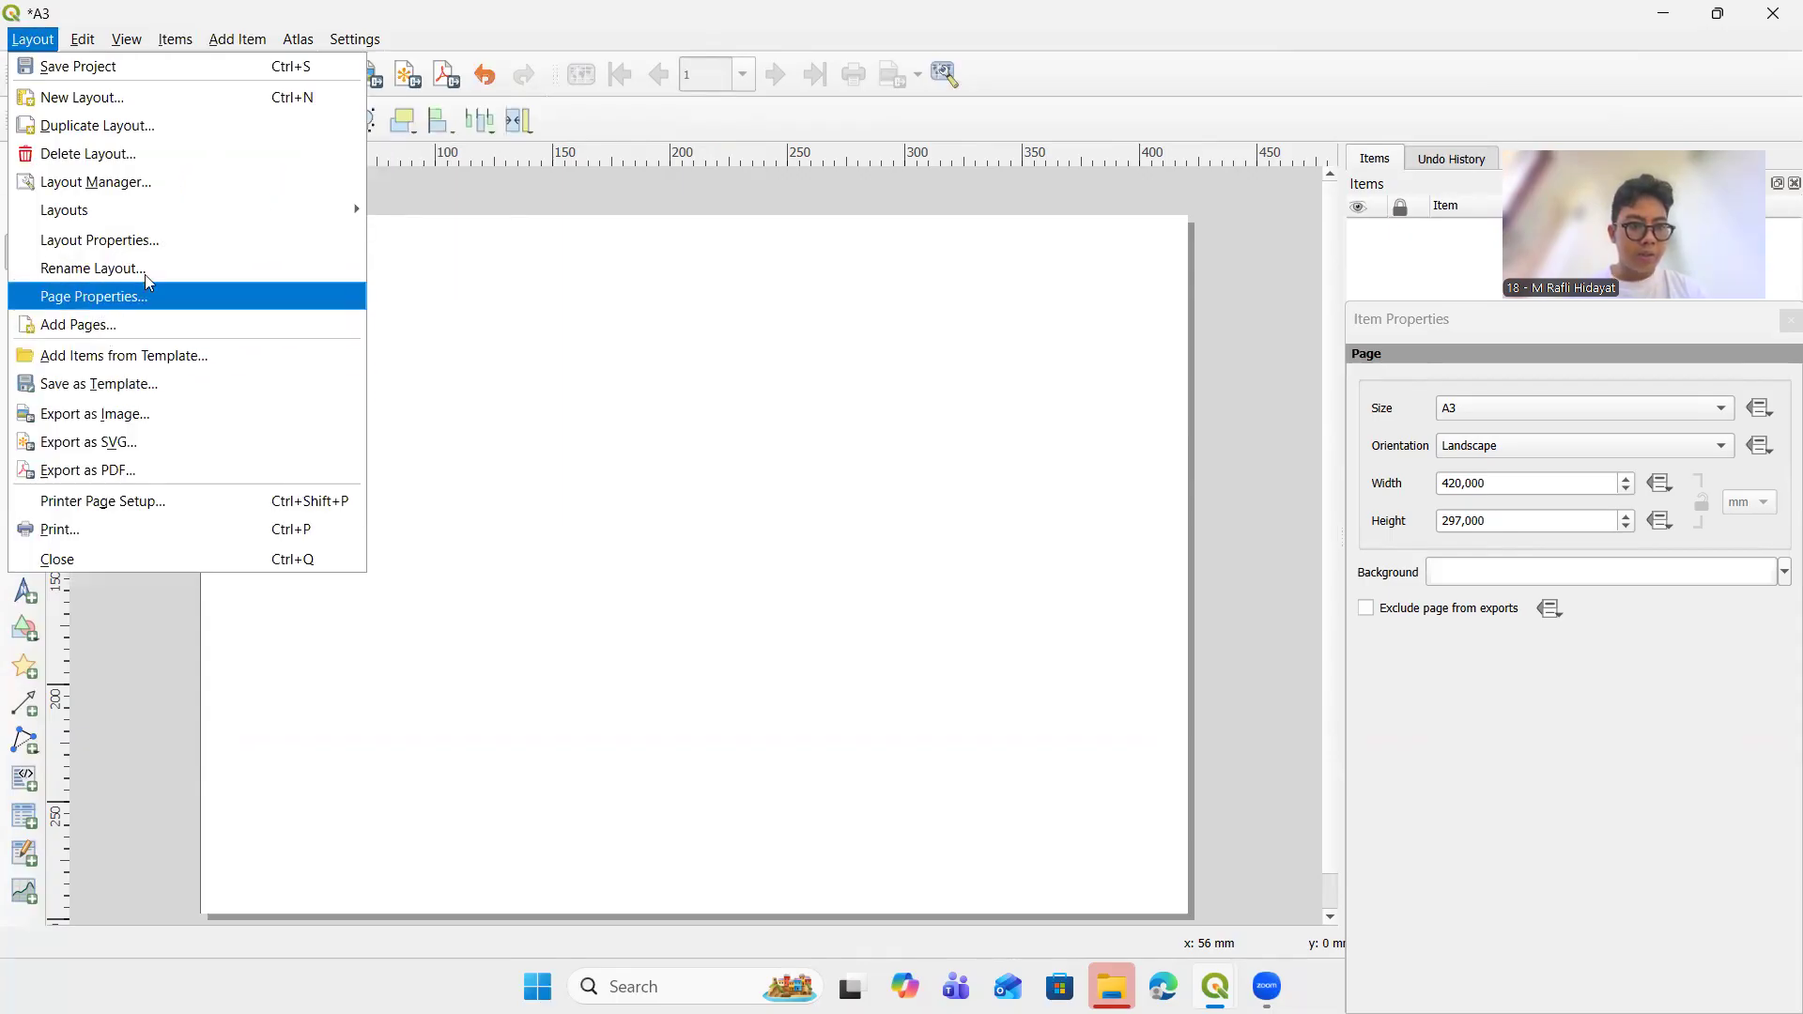
{"action": "mouse_move", "coordinate": [126, 39]}
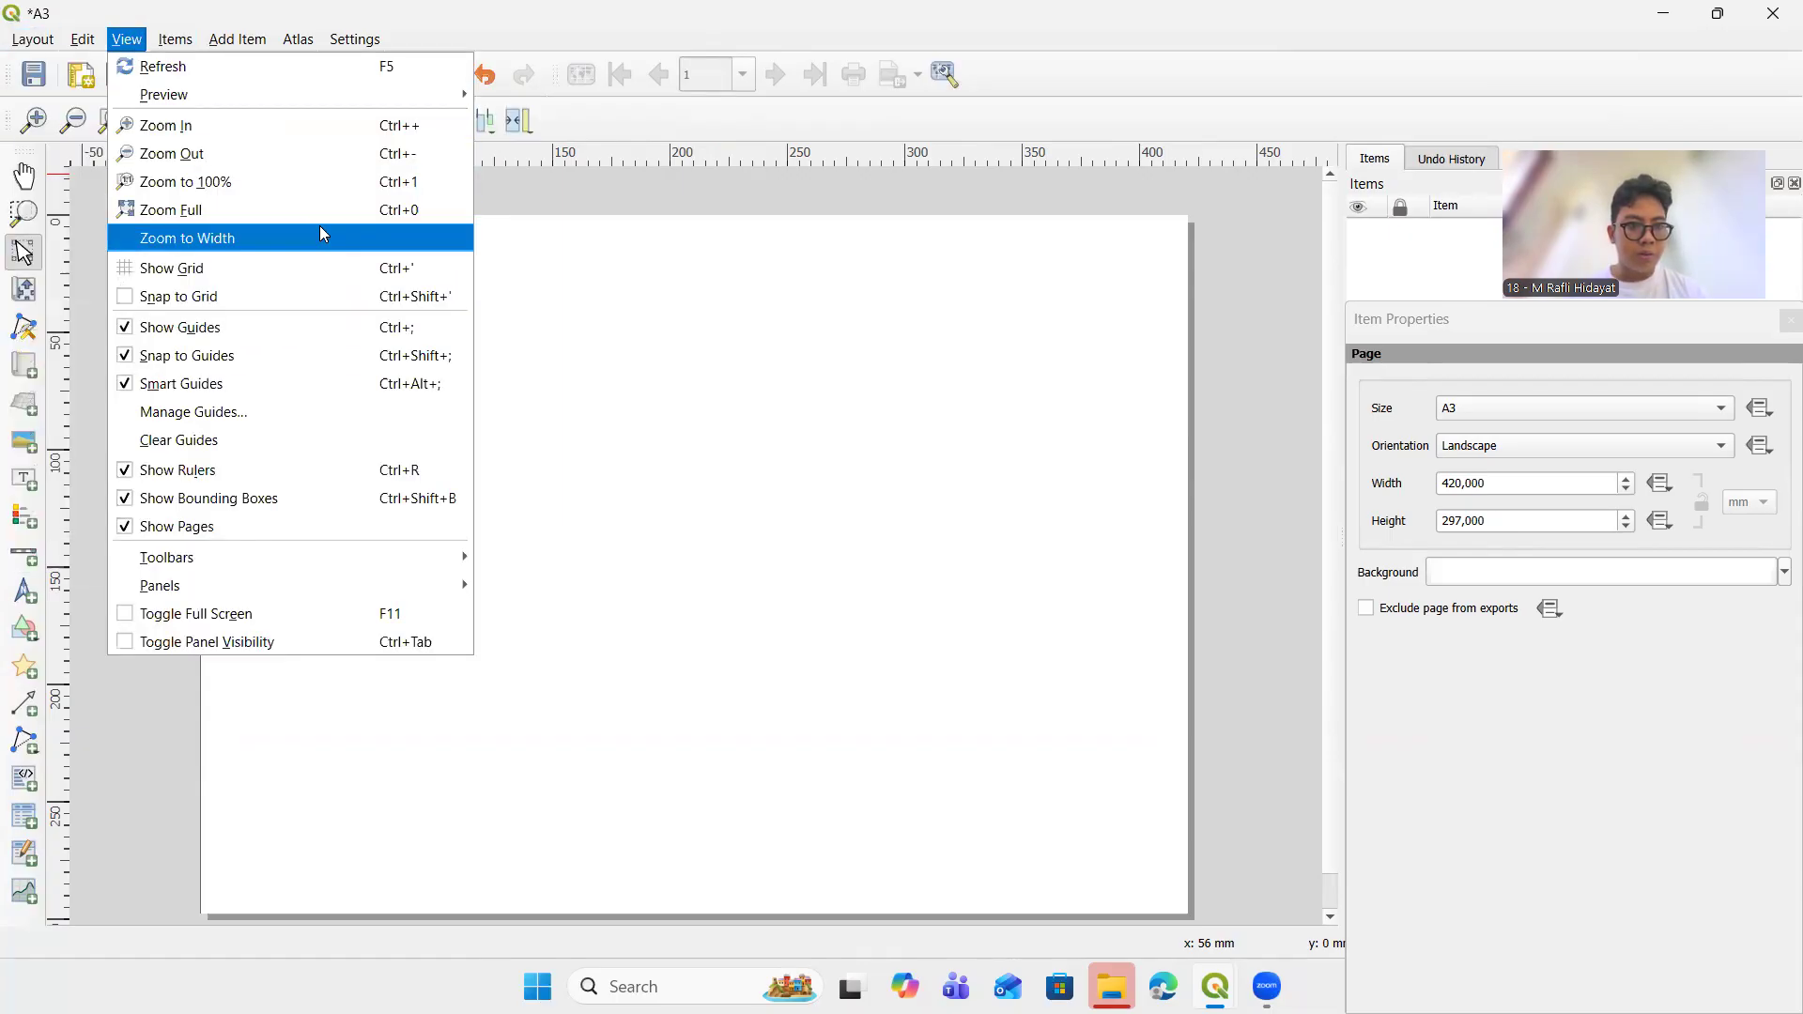
{"action": "left_click", "coordinate": [577, 309]}
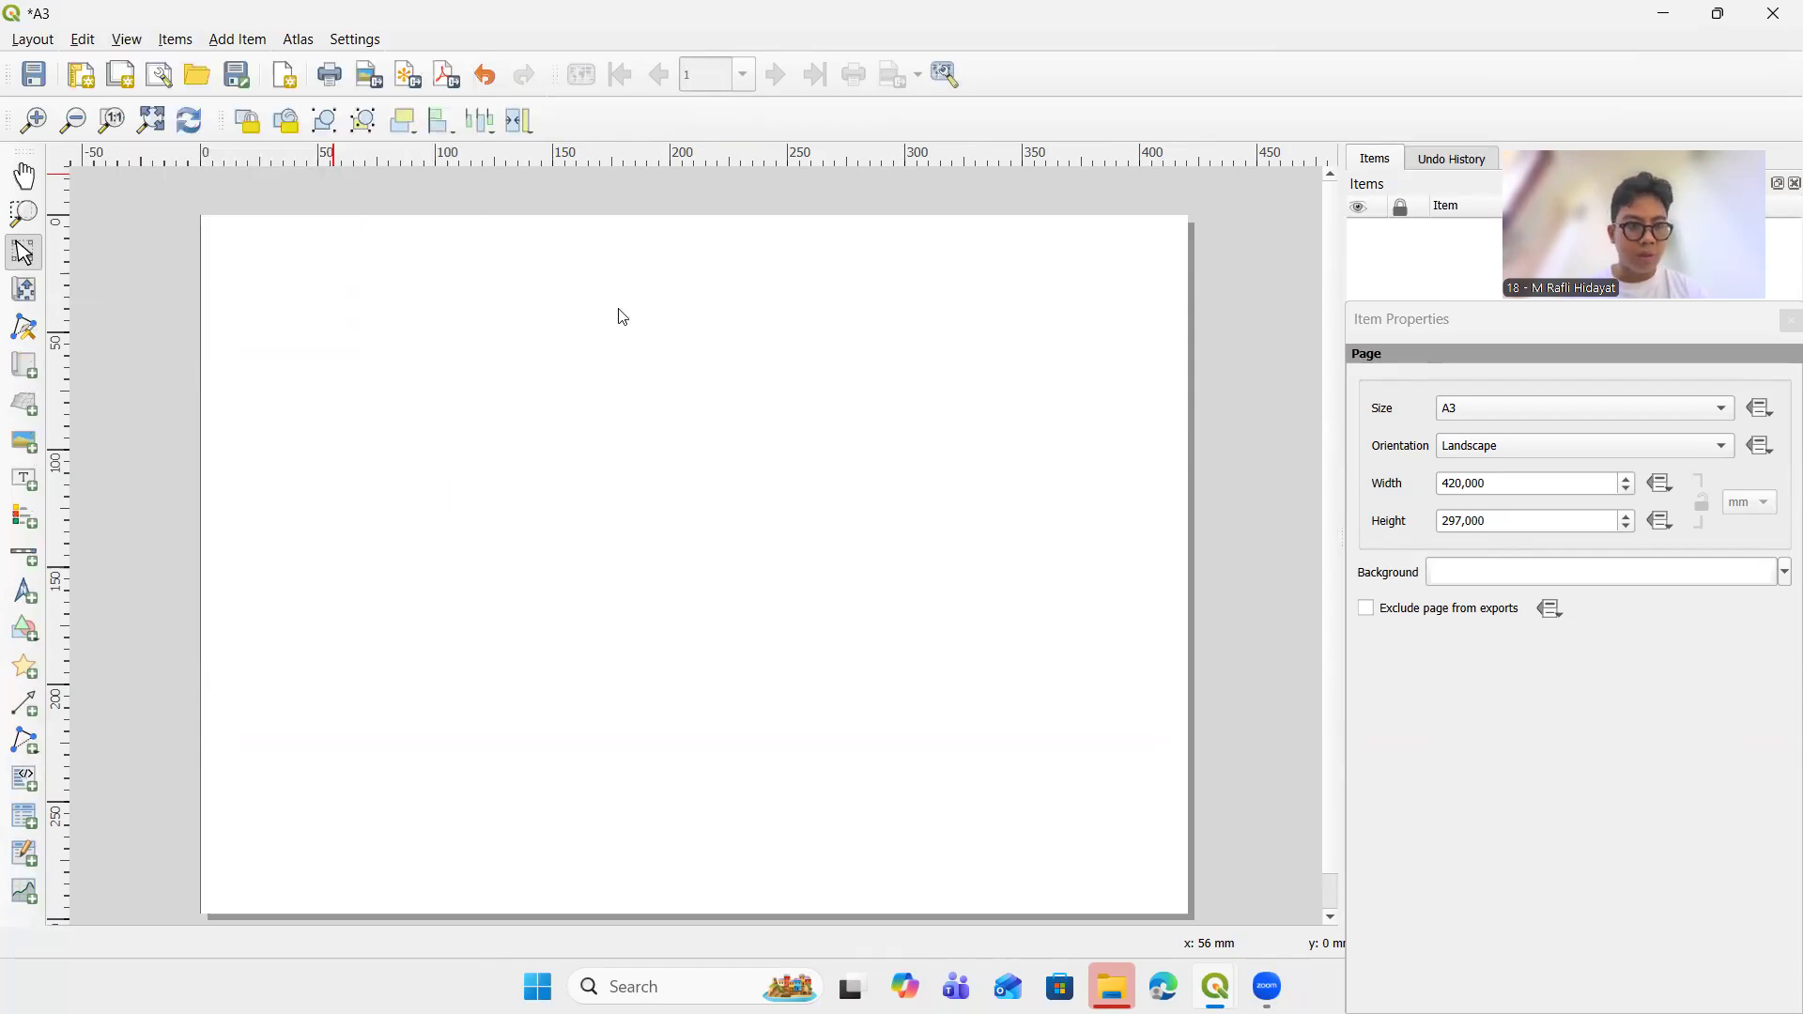
{"action": "left_click", "coordinate": [1082, 189]}
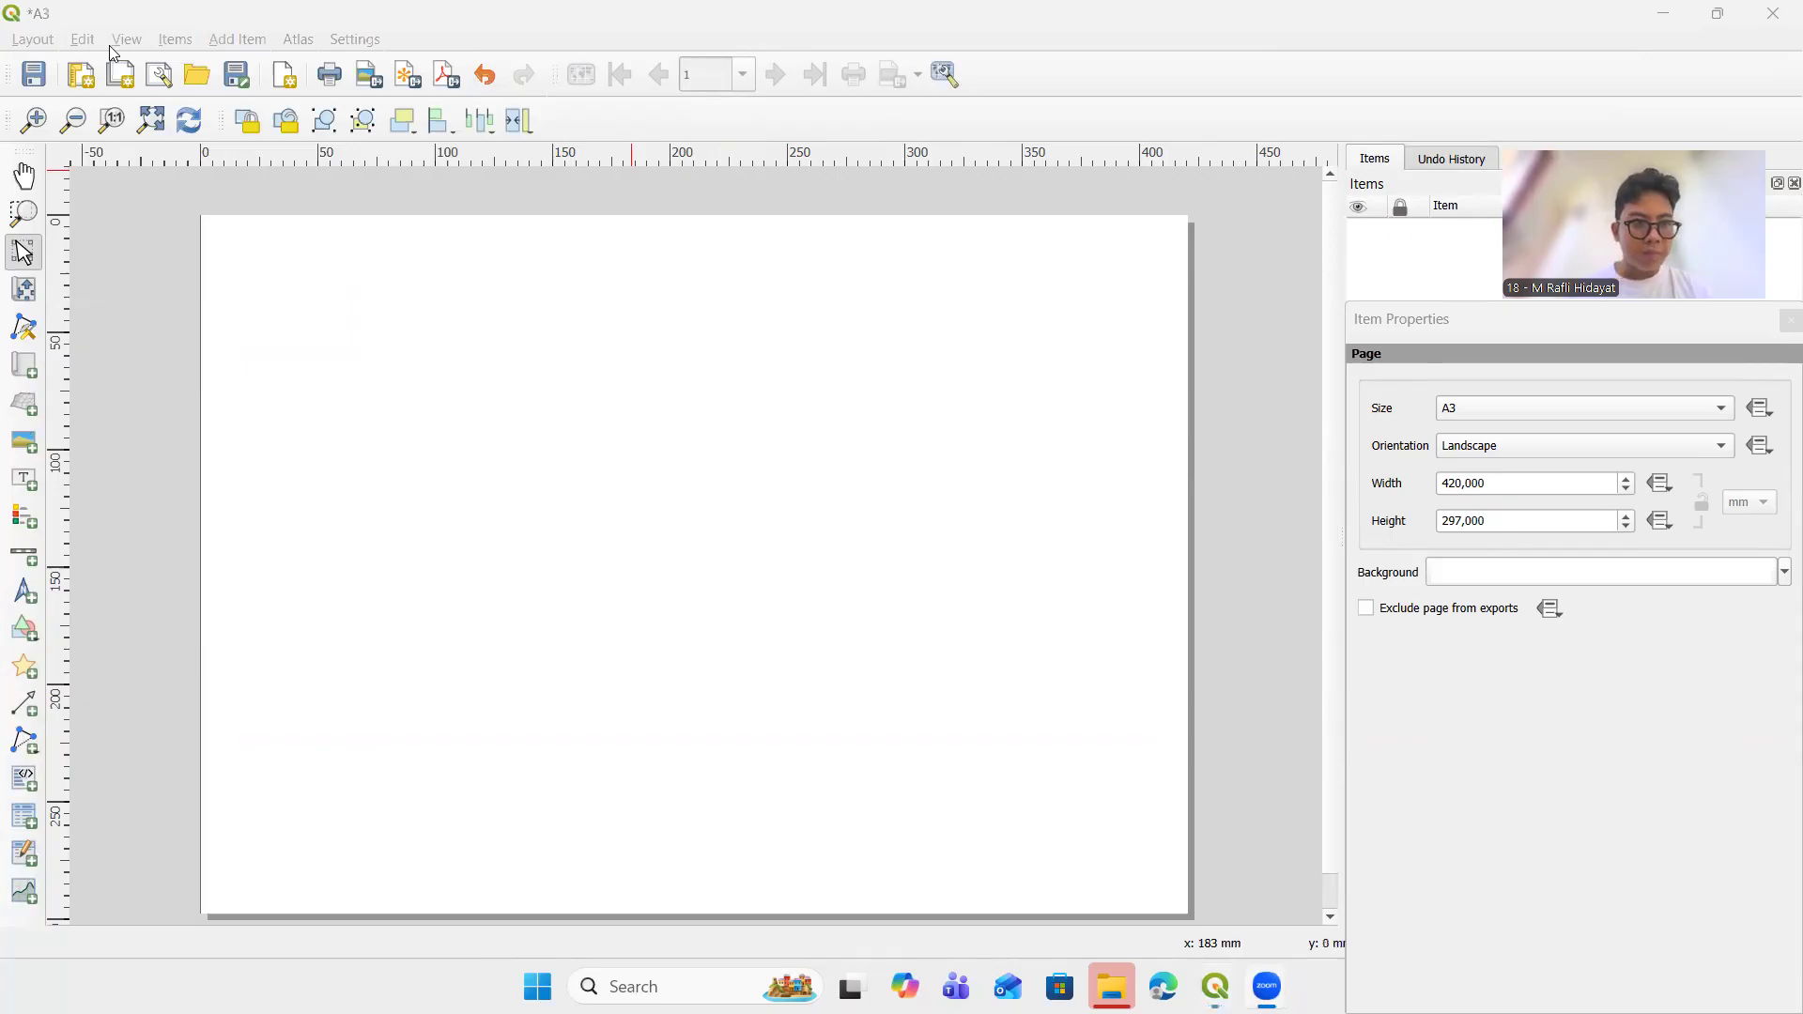
Add the items from the QGIS_A3_LANDSCAPE_1 template to the A3 layout
{"action": "left_click", "coordinate": [34, 39]}
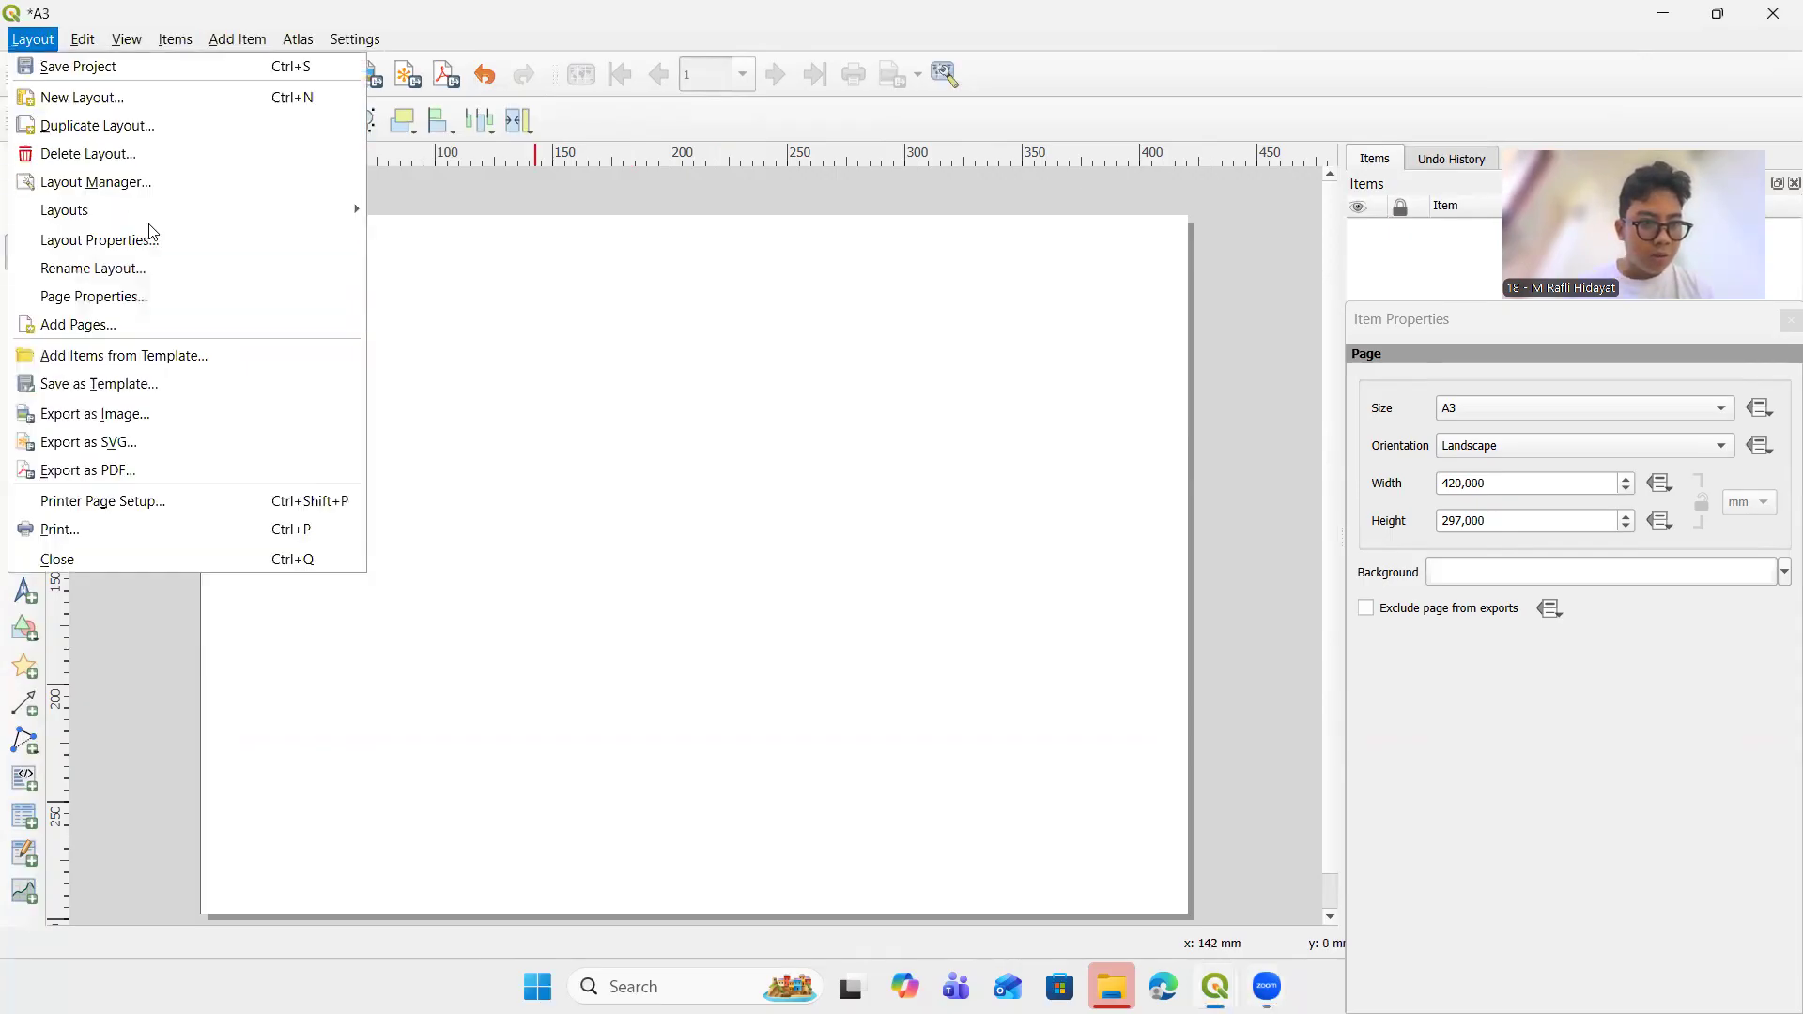
{"action": "mouse_move", "coordinate": [152, 226]}
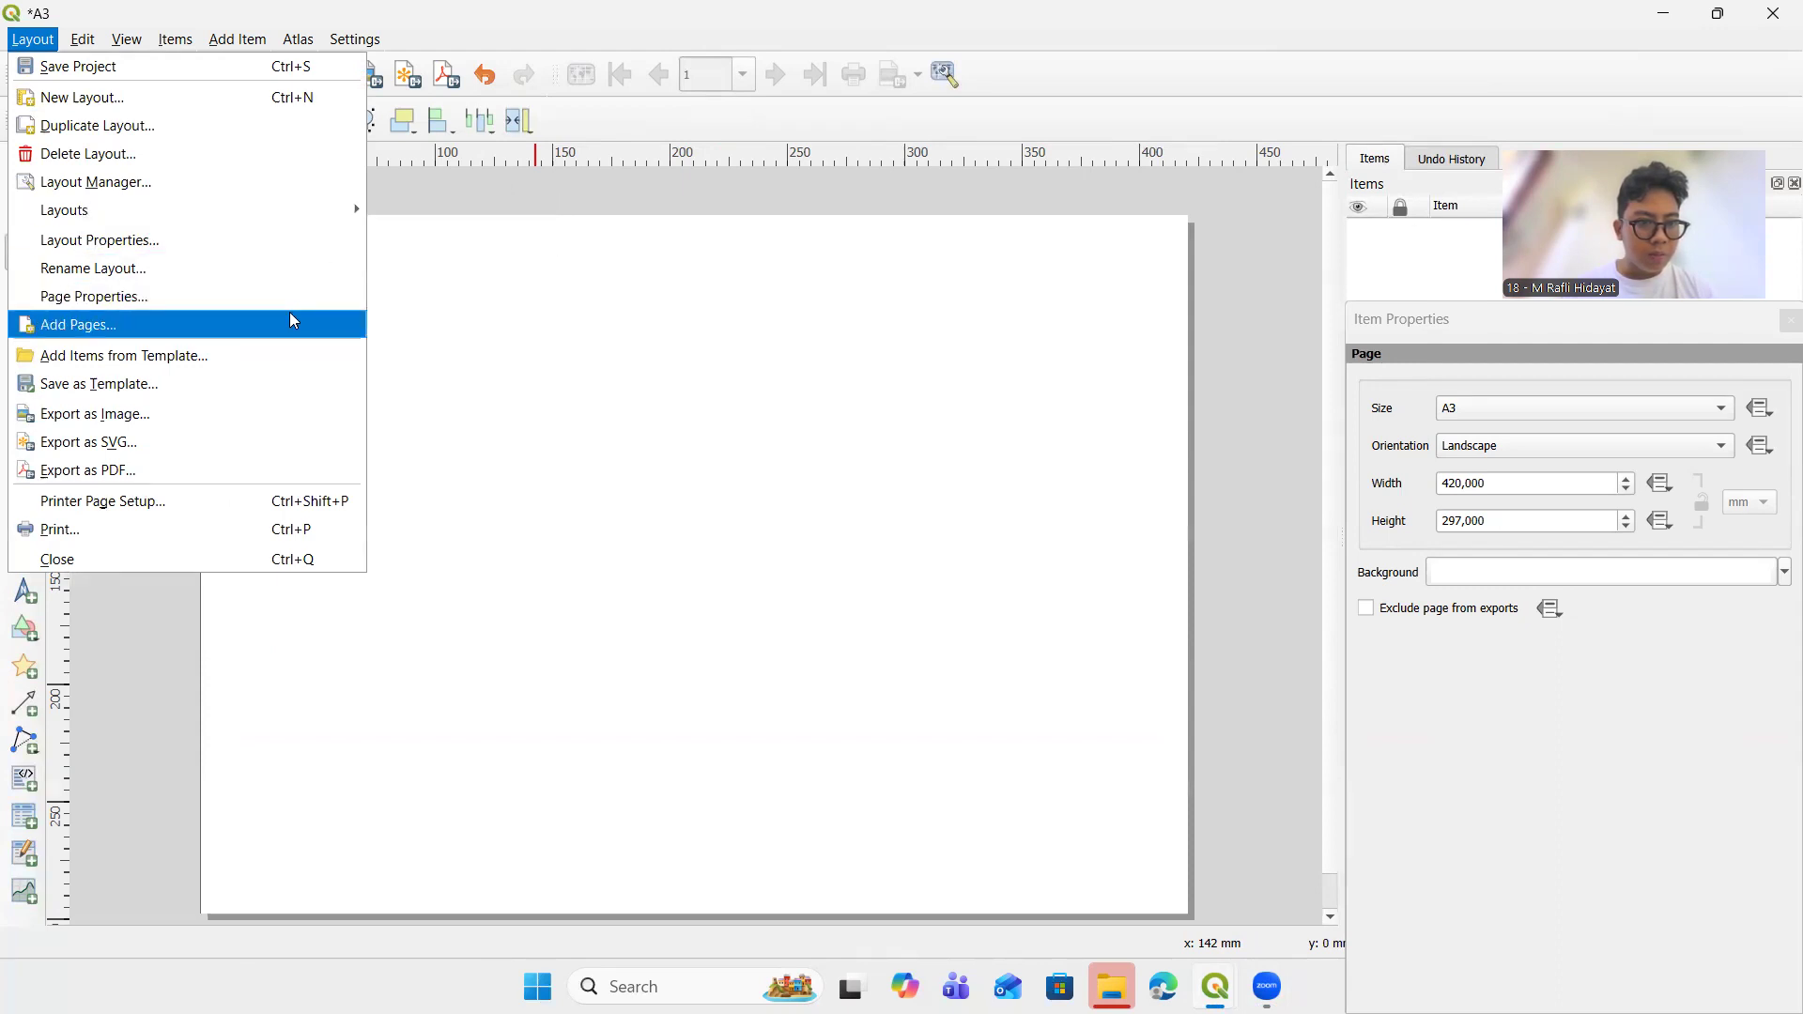
{"action": "left_click", "coordinate": [246, 353]}
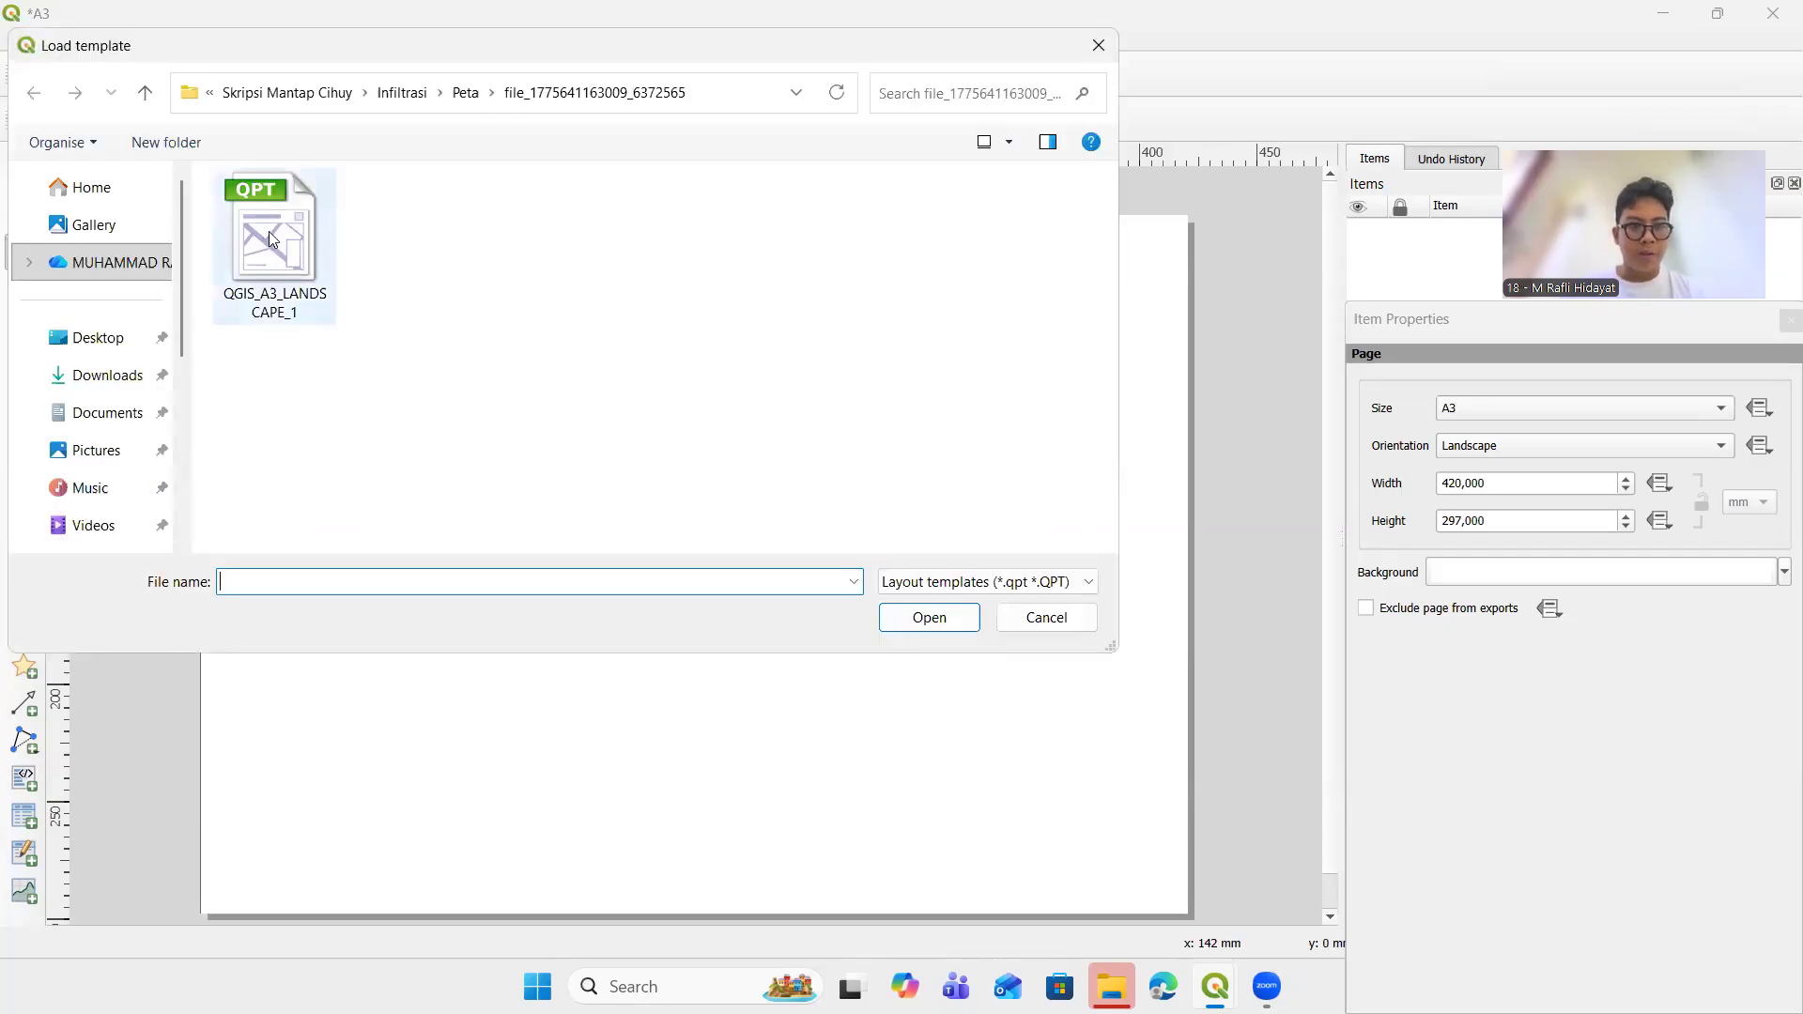
{"action": "double_click", "coordinate": [271, 313]}
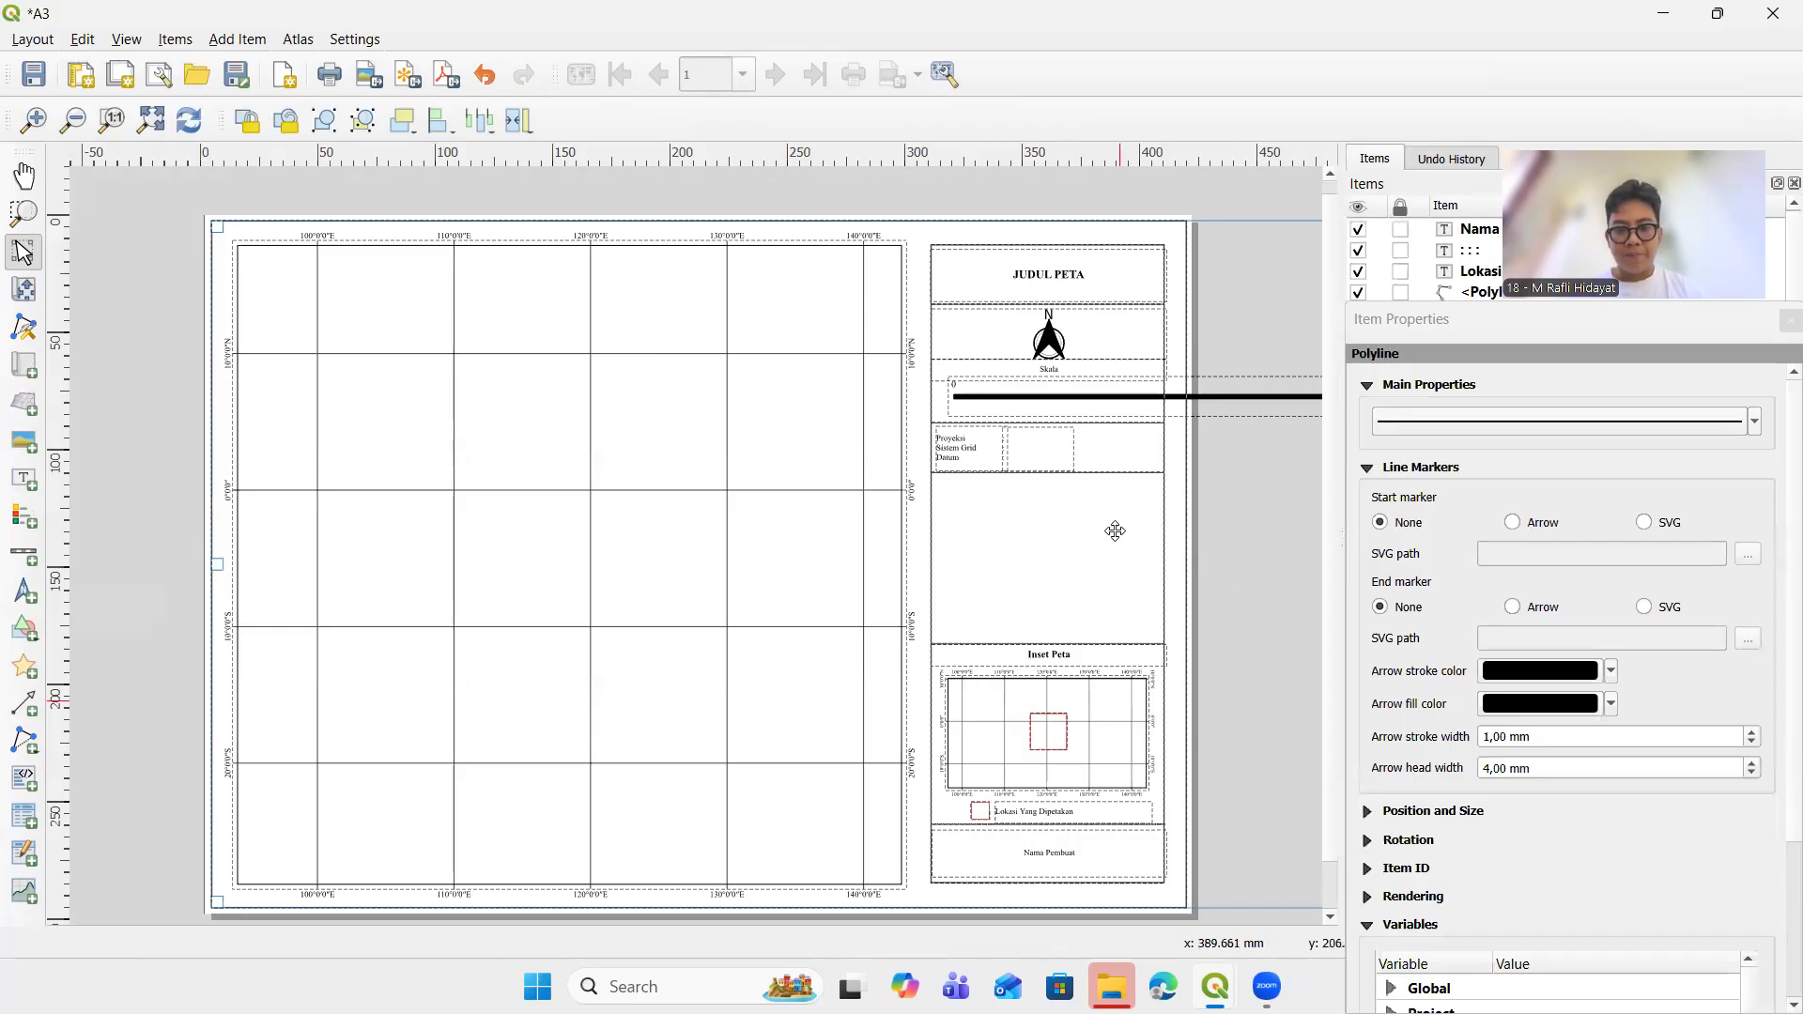
Try shifting the loaded template items across the page, and undo the move
{"action": "scroll", "coordinate": [857, 533], "scroll_direction": "up", "scroll_amount": 1}
{"action": "left_click_drag", "start_coordinate": [1049, 495], "coordinate": [1091, 487]}
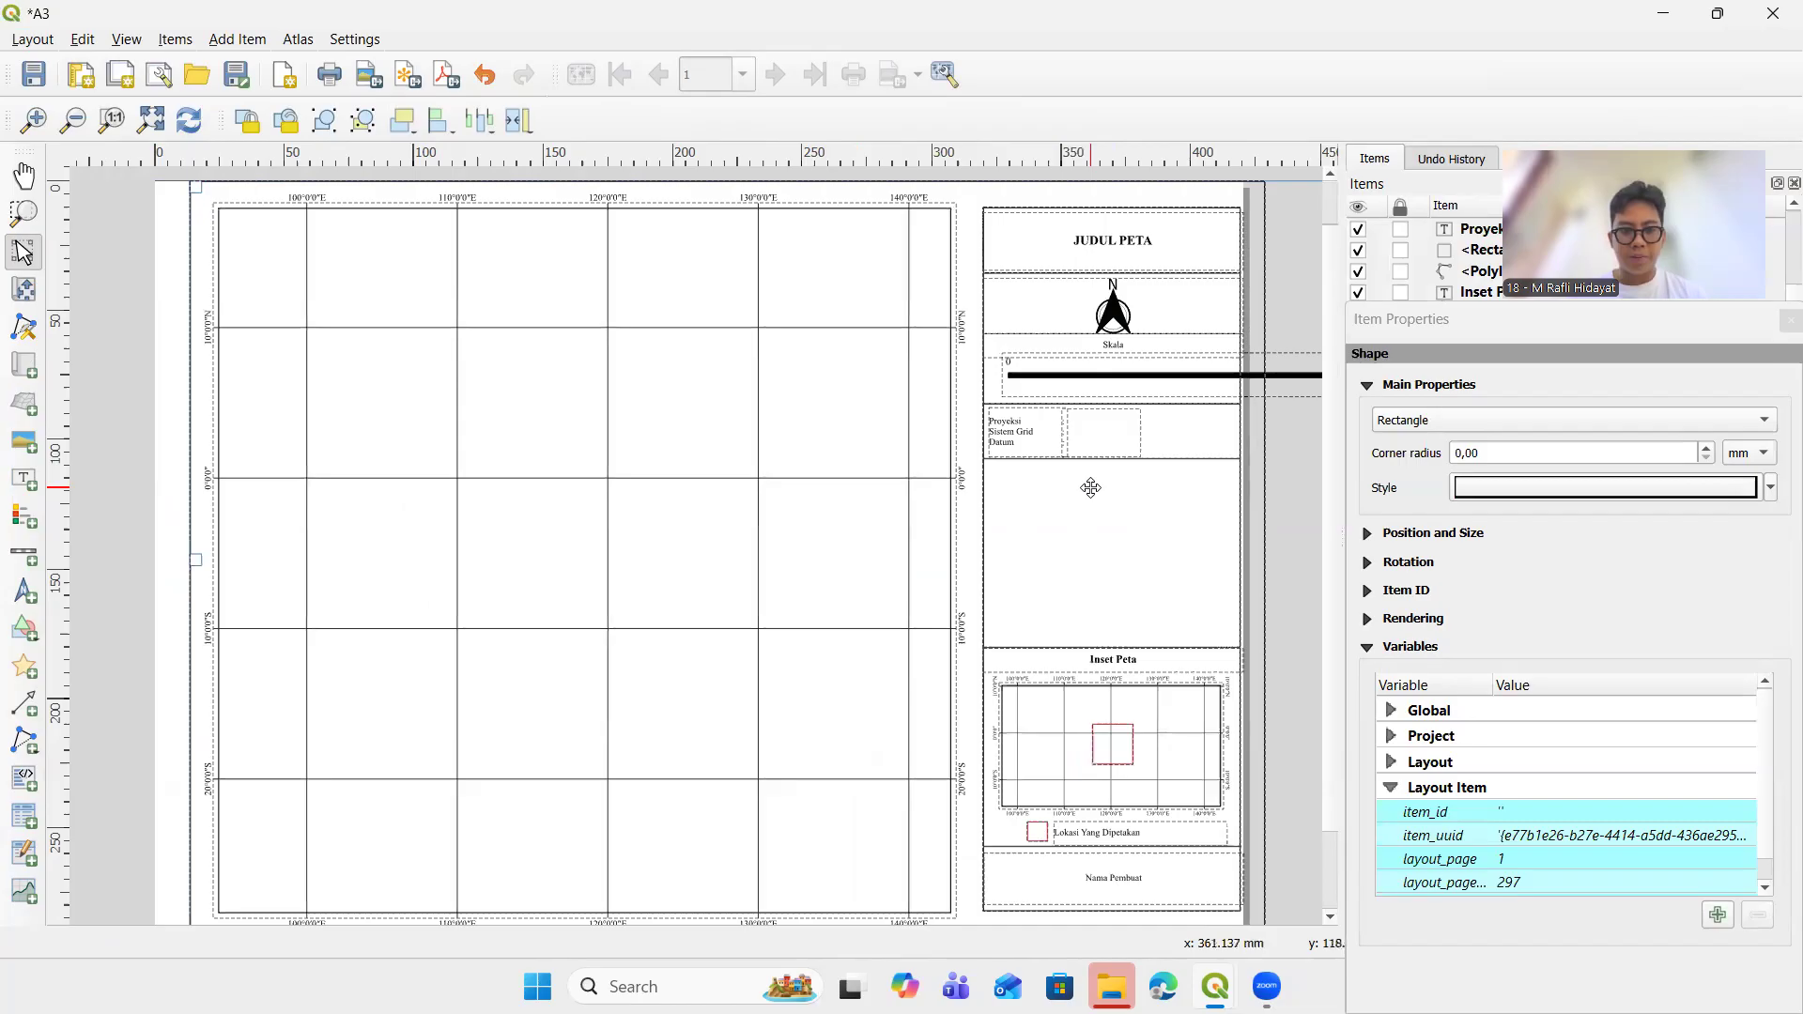
{"action": "key", "text": "ctrl+z"}
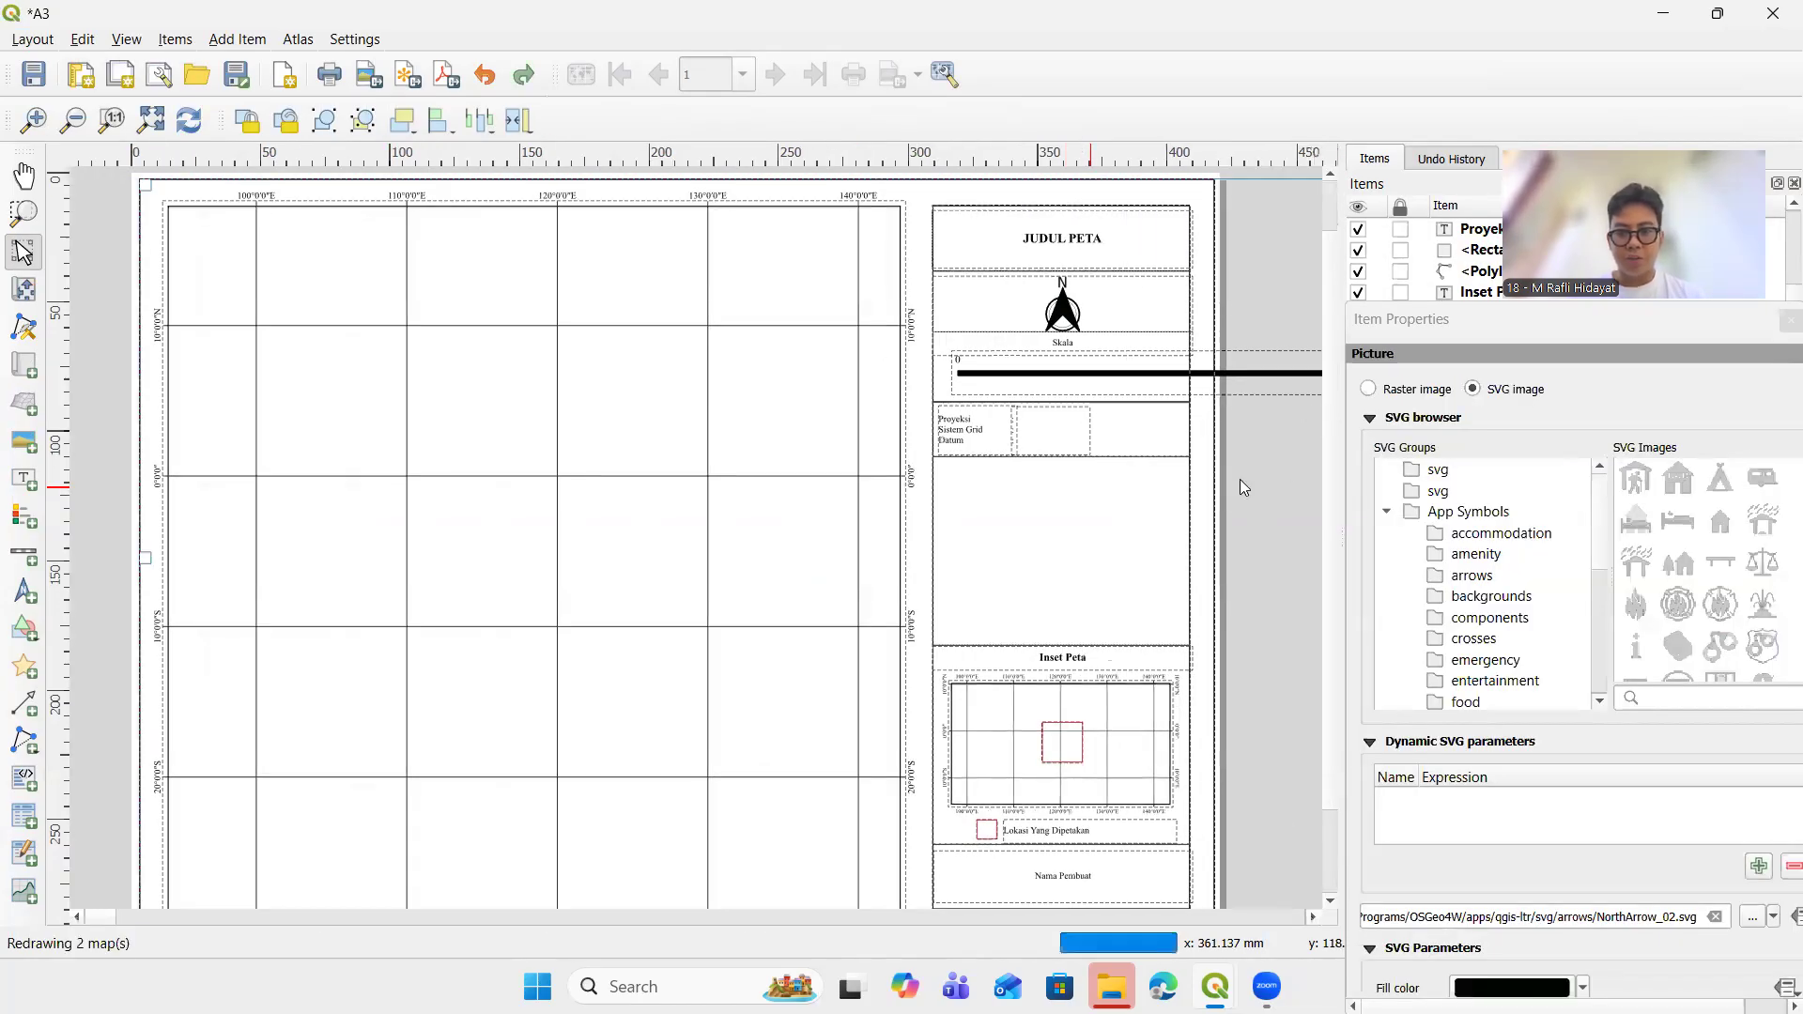
Examine the loaded template page and the item properties of its main map and inset map
{"action": "left_click", "coordinate": [1268, 285]}
{"action": "scroll", "coordinate": [1115, 345], "scroll_direction": "down", "scroll_amount": 3}
{"action": "scroll", "coordinate": [1115, 345], "scroll_direction": "up", "scroll_amount": 1}
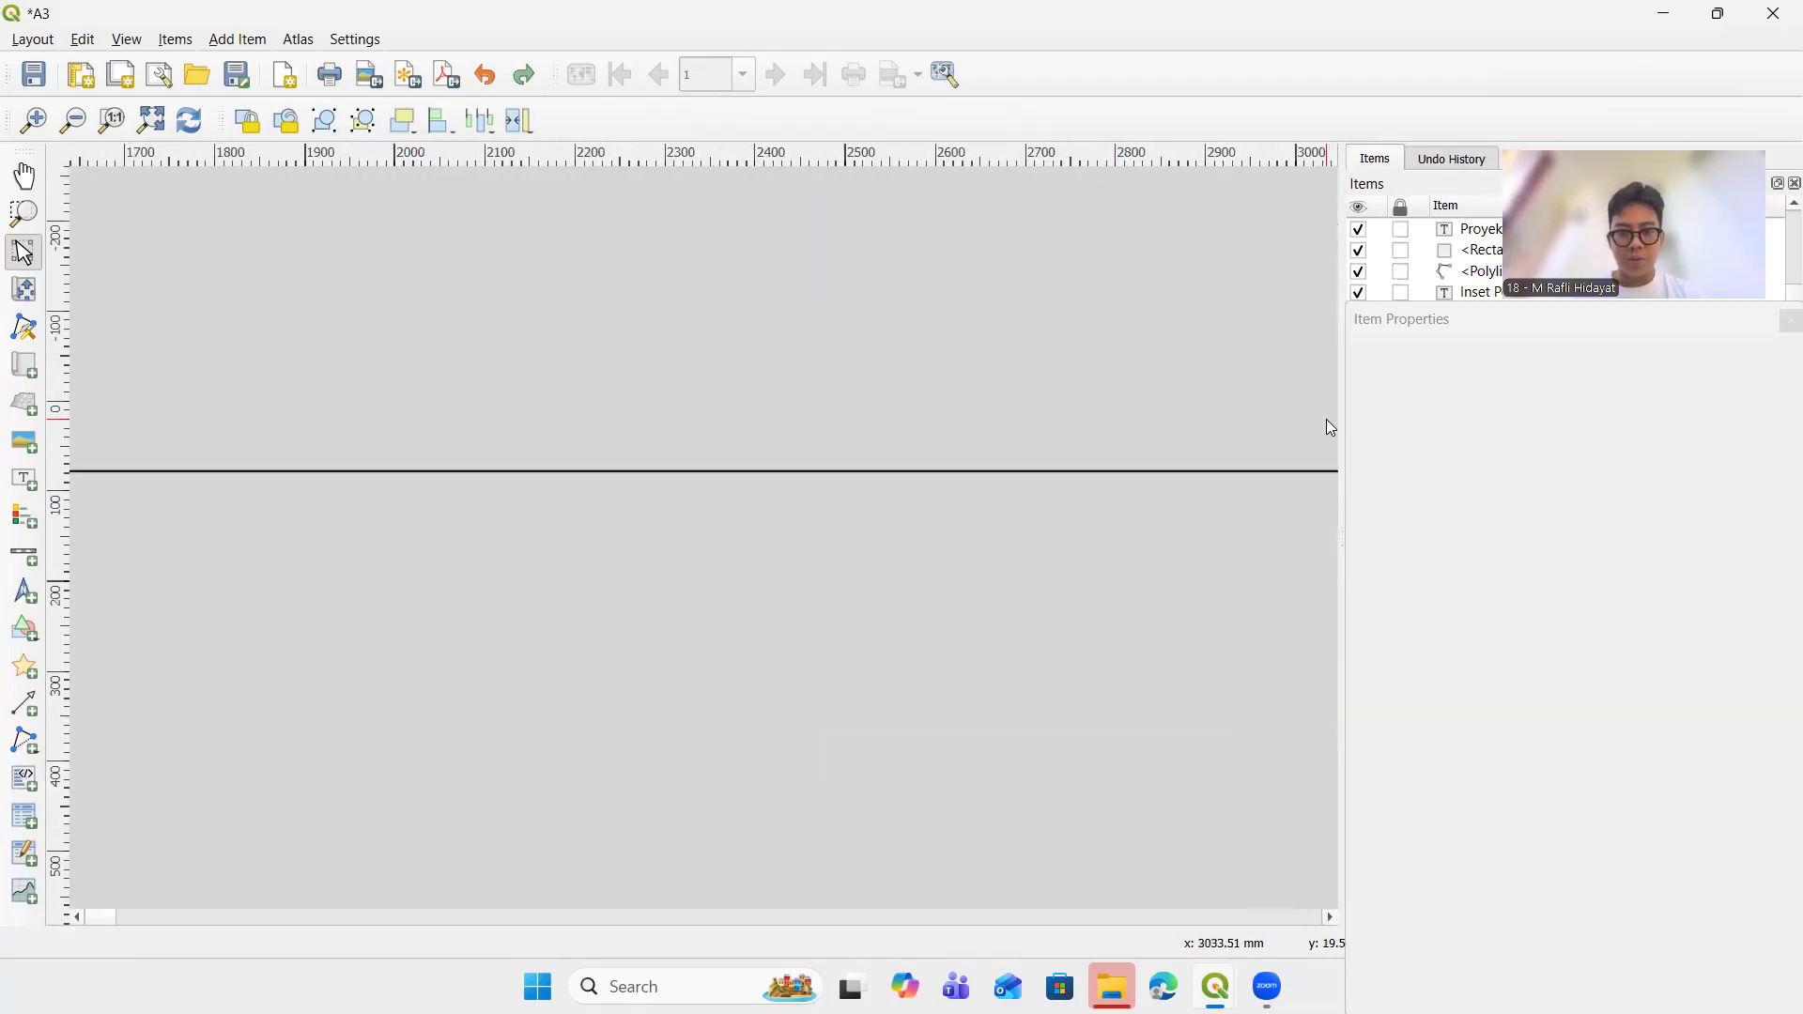
{"action": "left_click", "coordinate": [23, 176]}
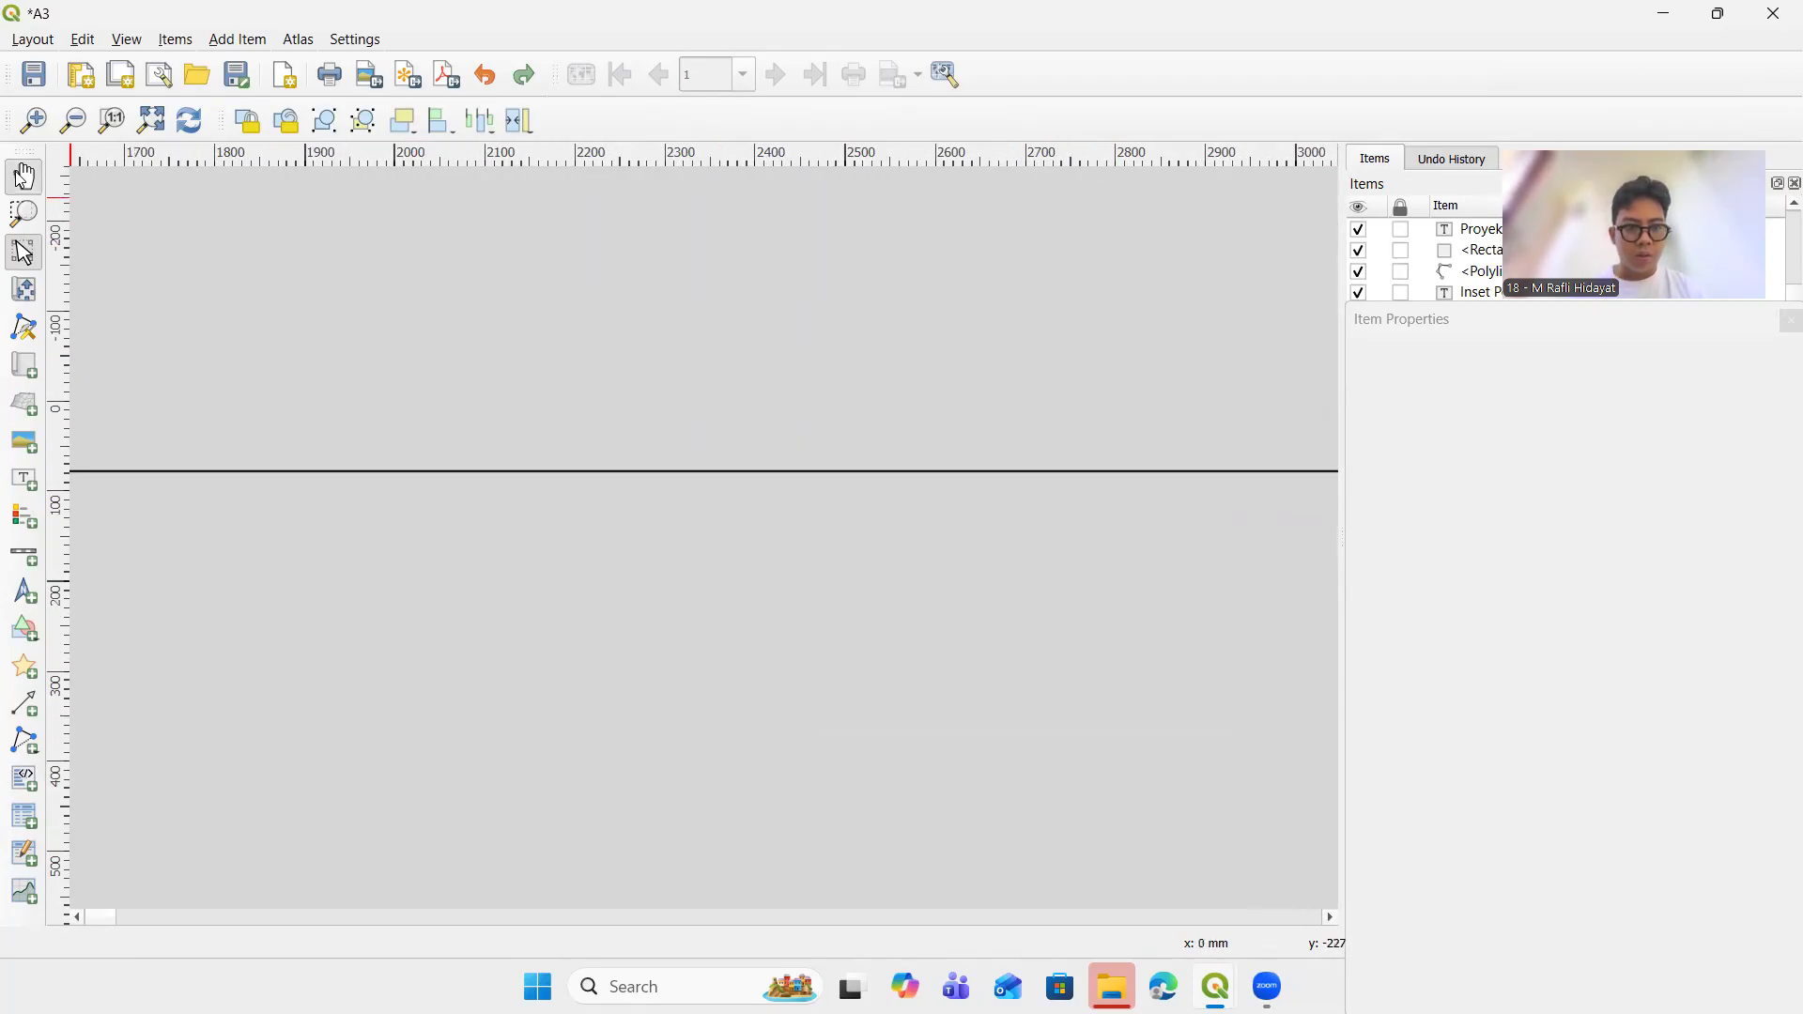
{"action": "left_click_drag", "start_coordinate": [357, 338], "coordinate": [1546, 520]}
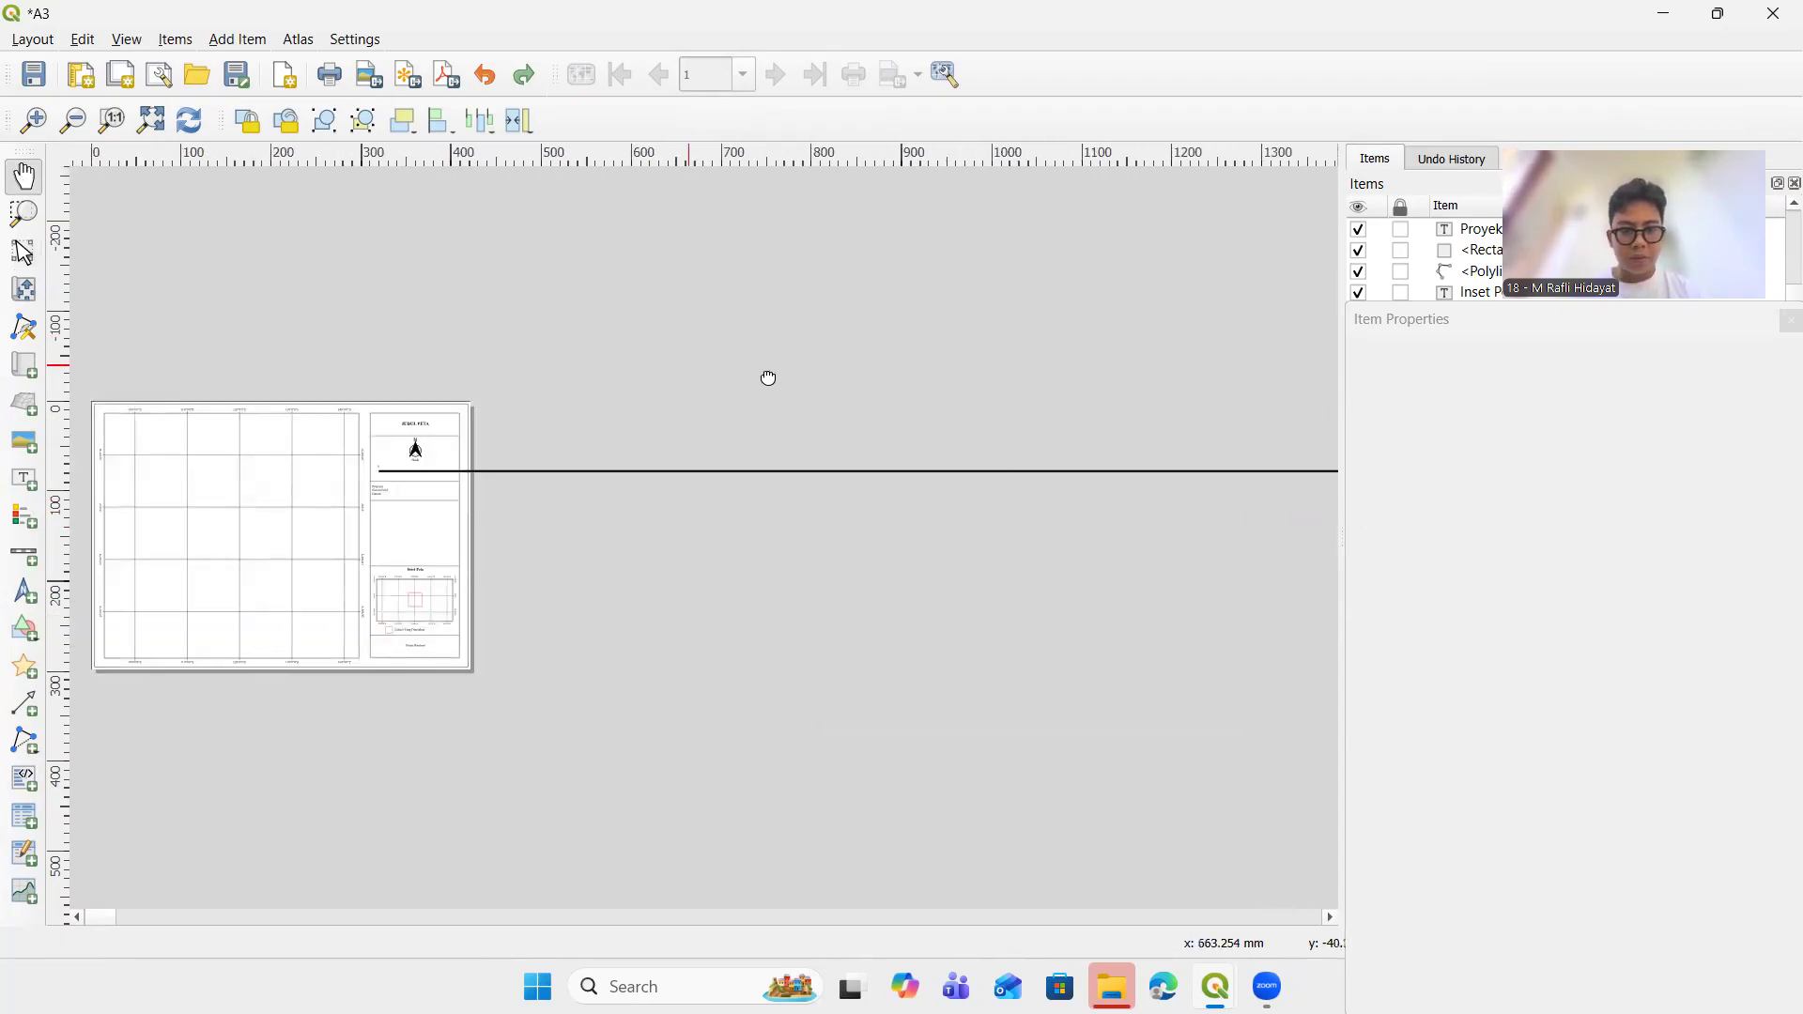
{"action": "scroll", "coordinate": [243, 675], "scroll_direction": "up", "scroll_amount": 2}
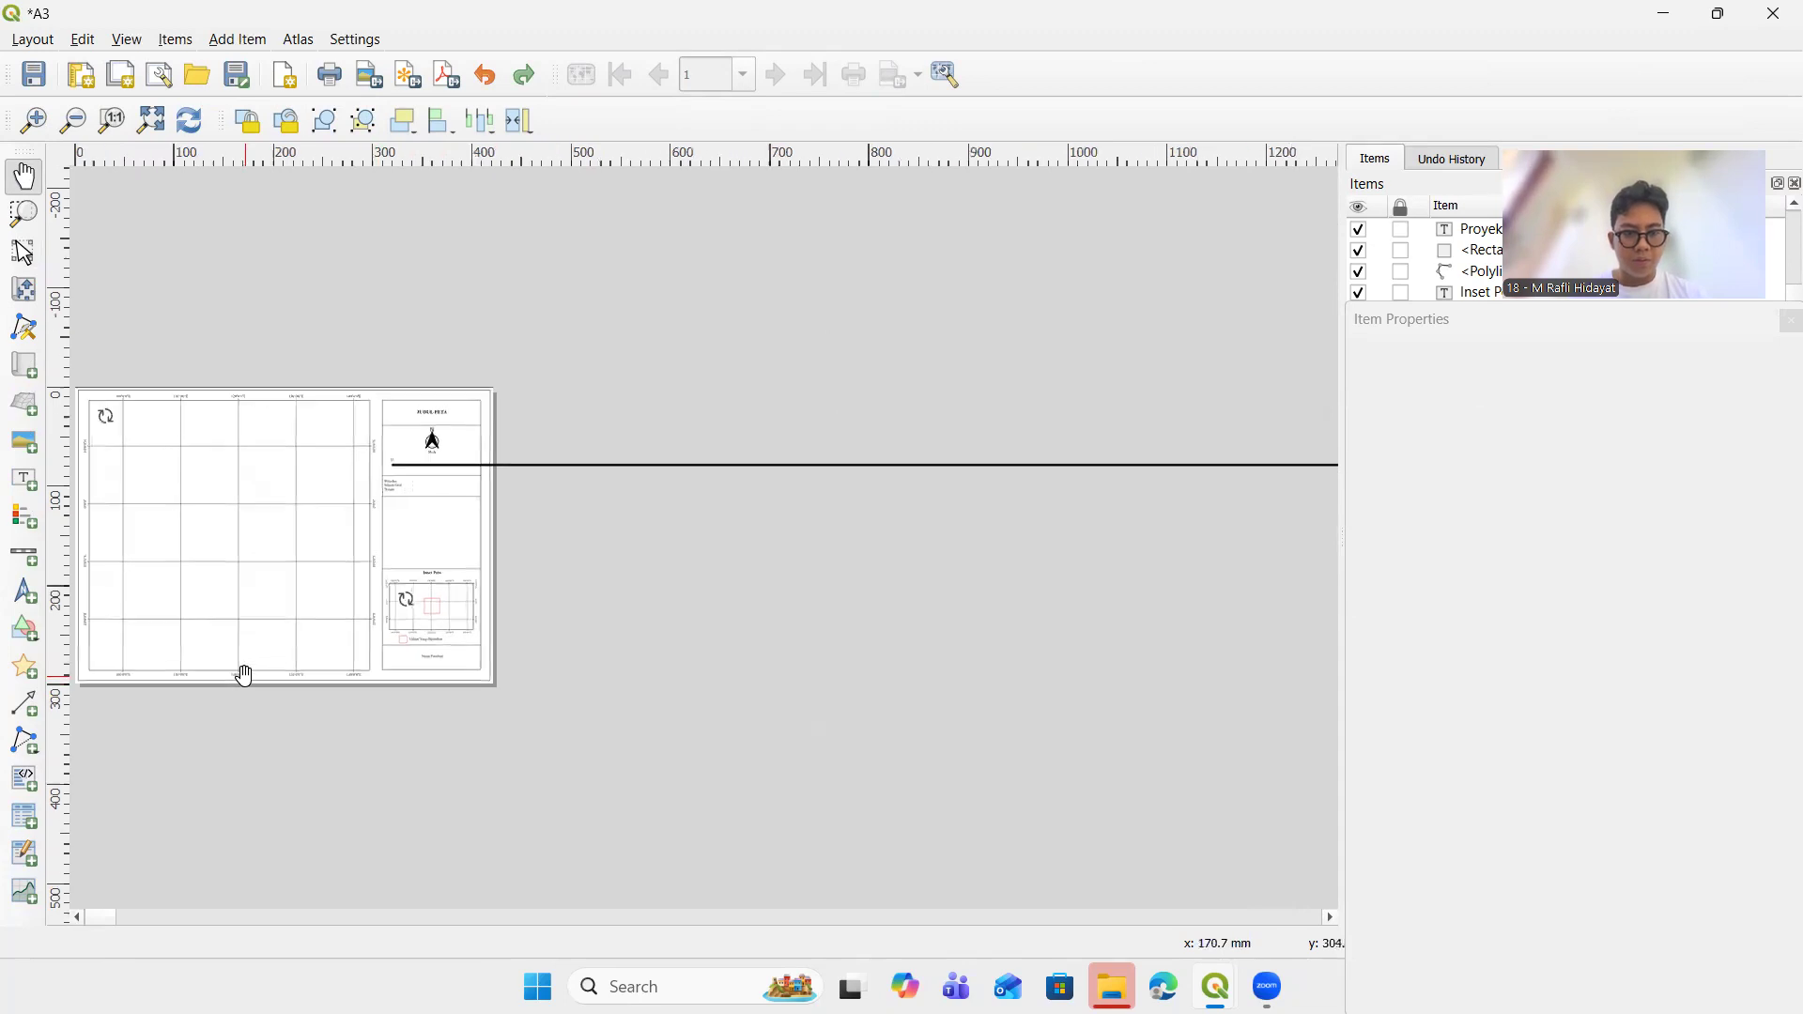
{"action": "scroll", "coordinate": [244, 675], "scroll_direction": "up", "scroll_amount": 2}
{"action": "scroll", "coordinate": [363, 648], "scroll_direction": "up", "scroll_amount": 1}
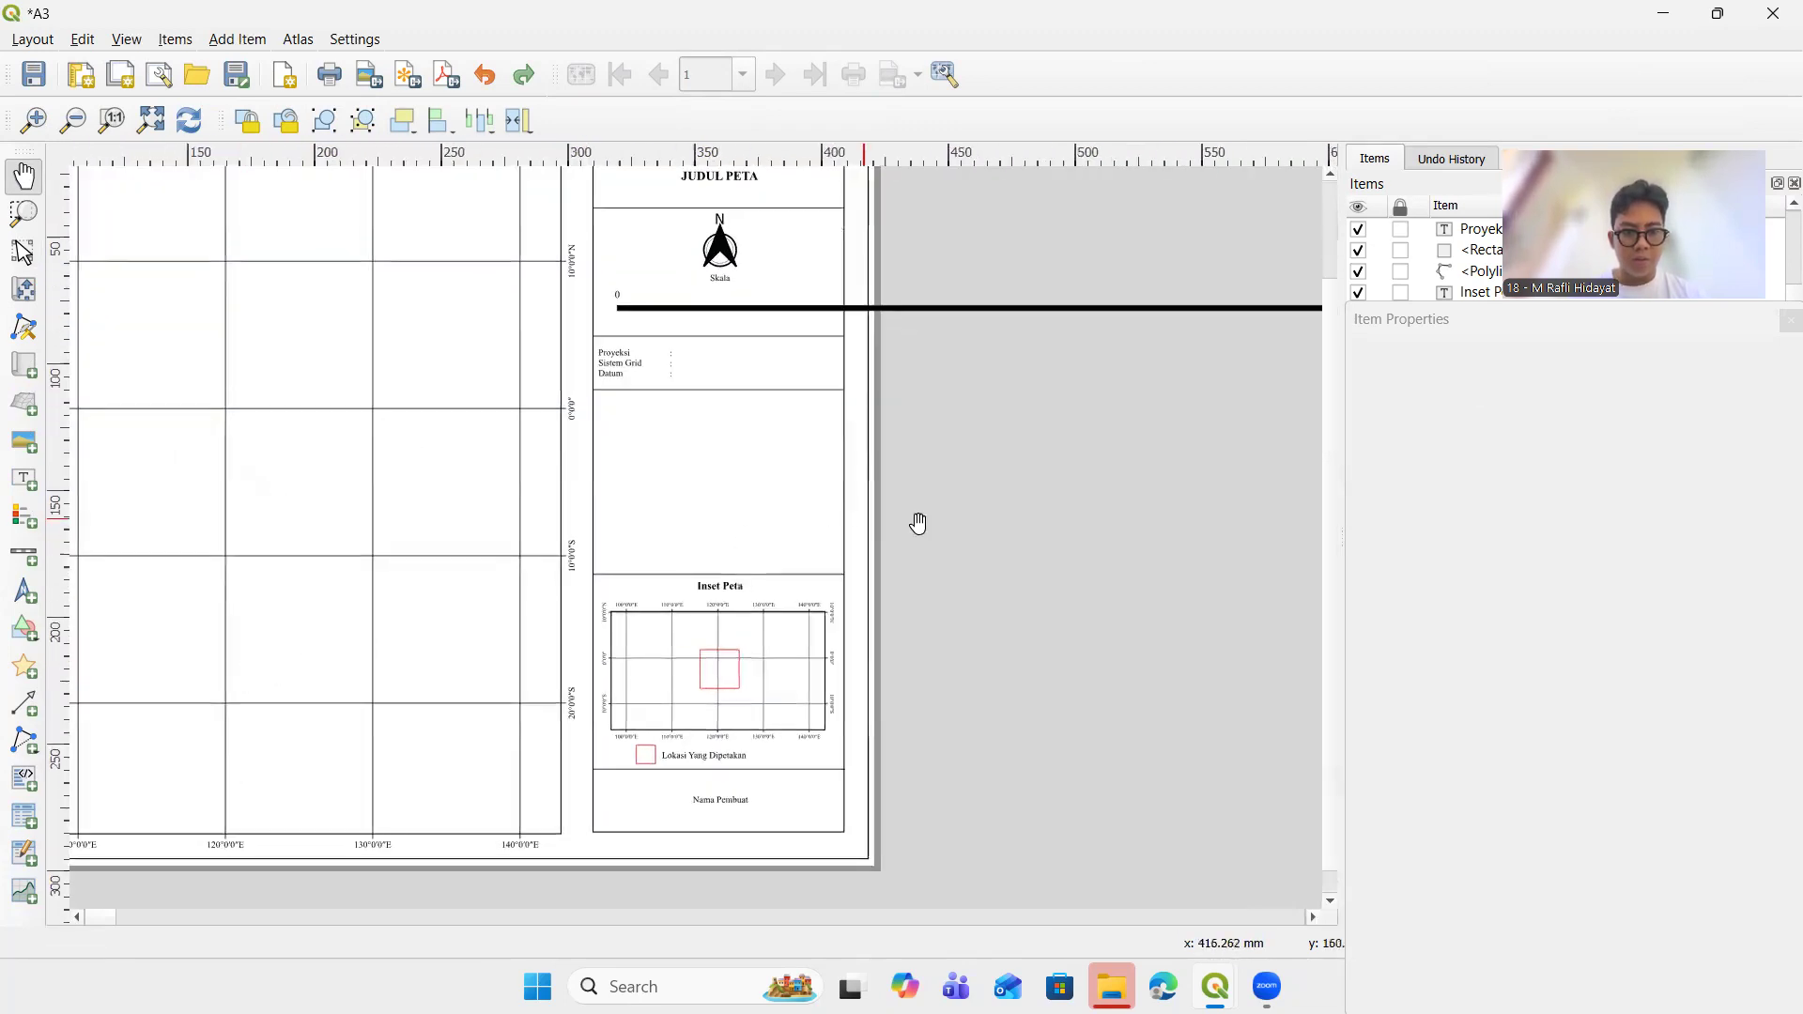
{"action": "scroll", "coordinate": [1112, 539], "scroll_direction": "down", "scroll_amount": 2}
{"action": "scroll", "coordinate": [470, 295], "scroll_direction": "up", "scroll_amount": 2}
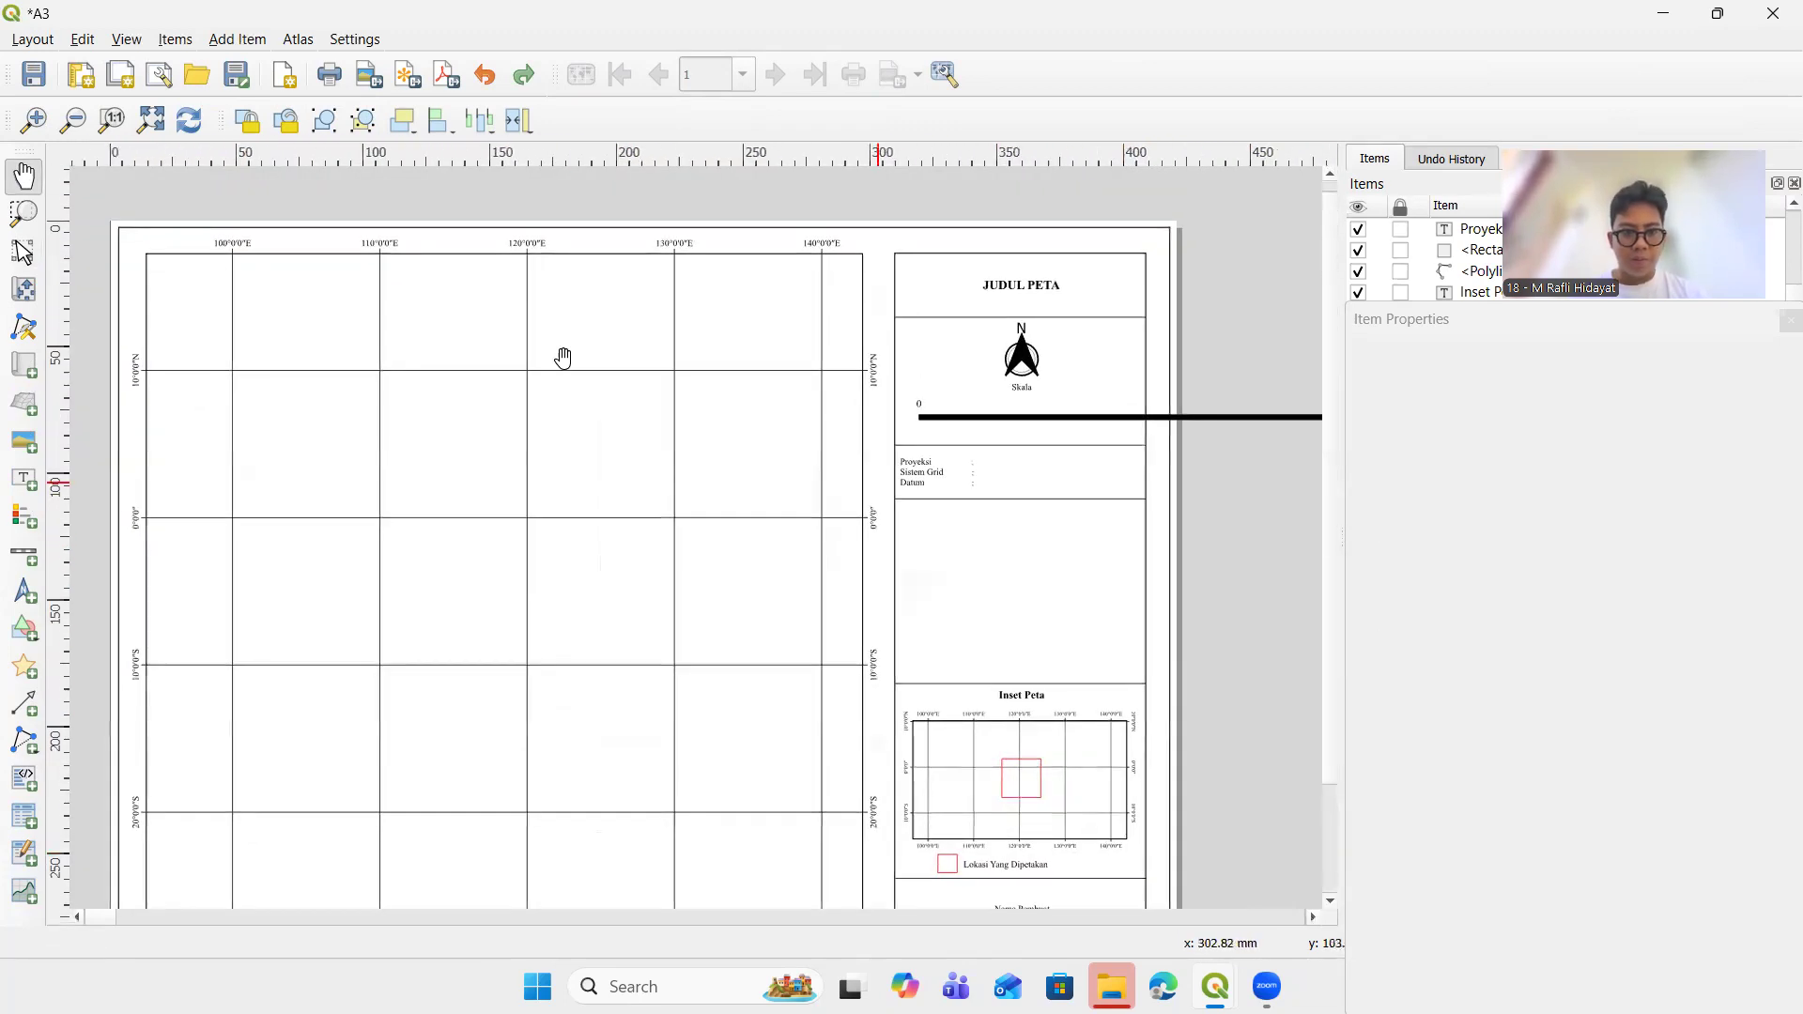
{"action": "left_click", "coordinate": [23, 252]}
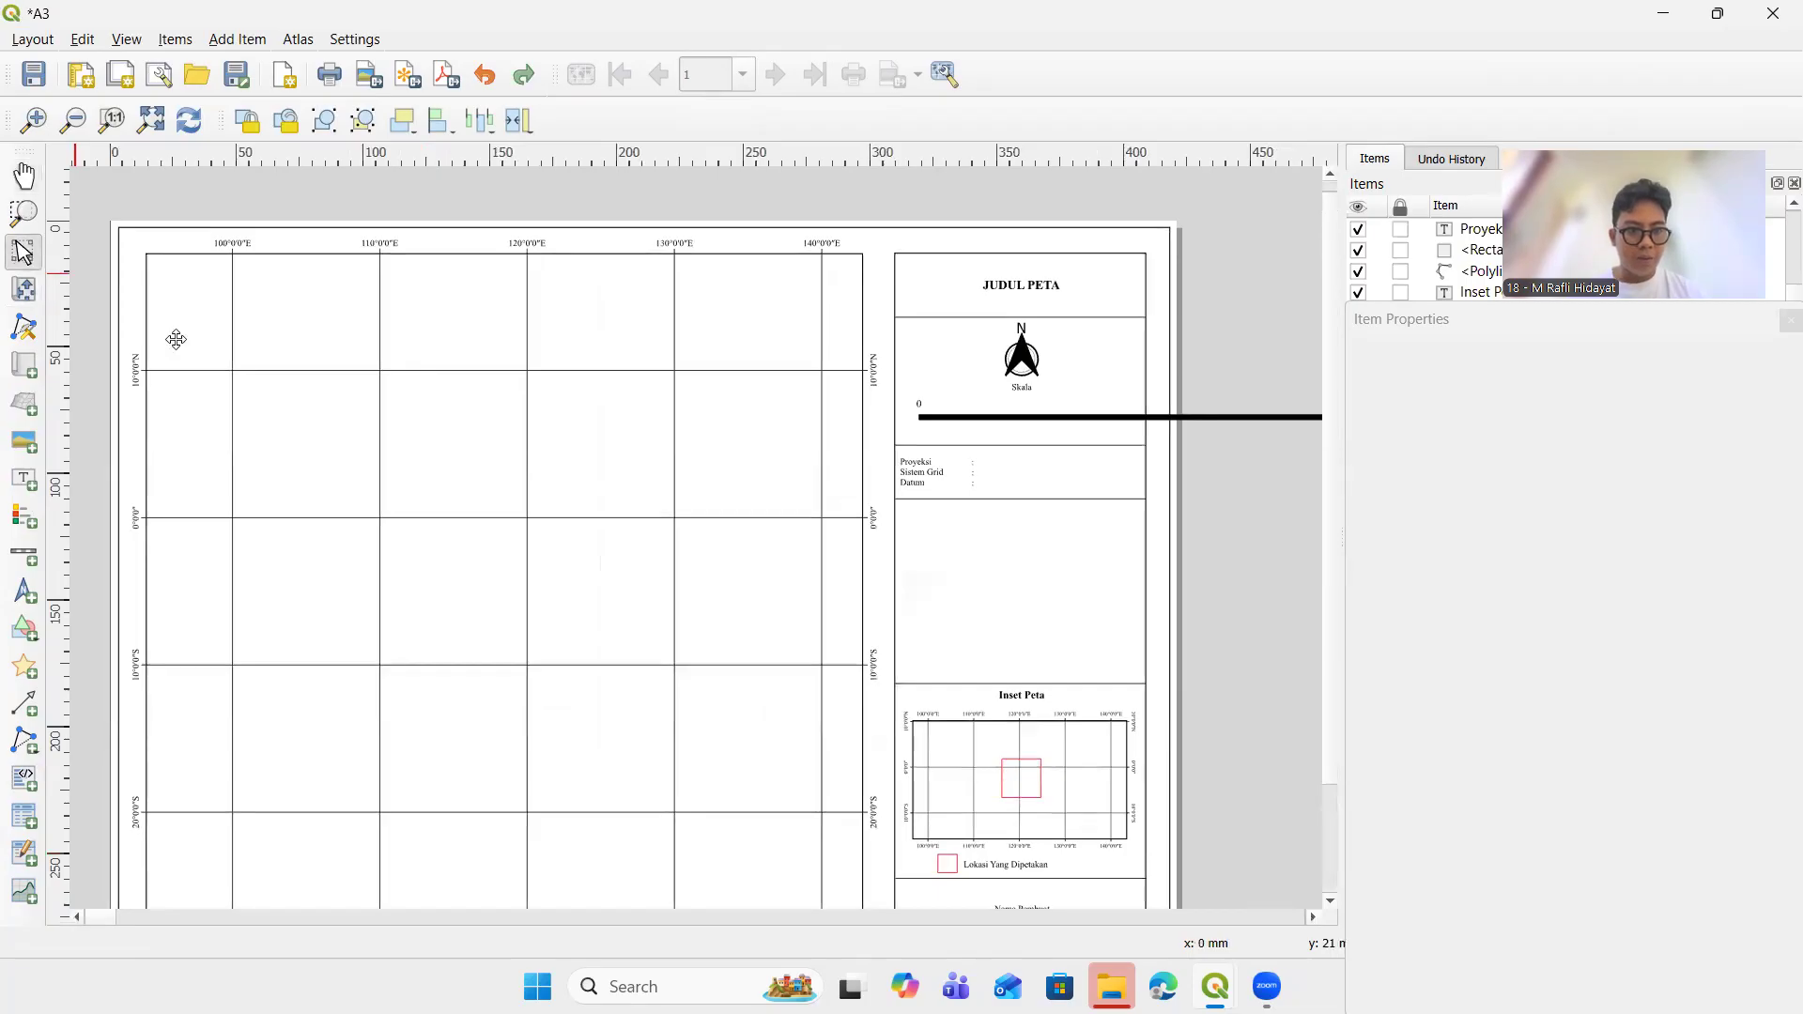
{"action": "left_click", "coordinate": [378, 490]}
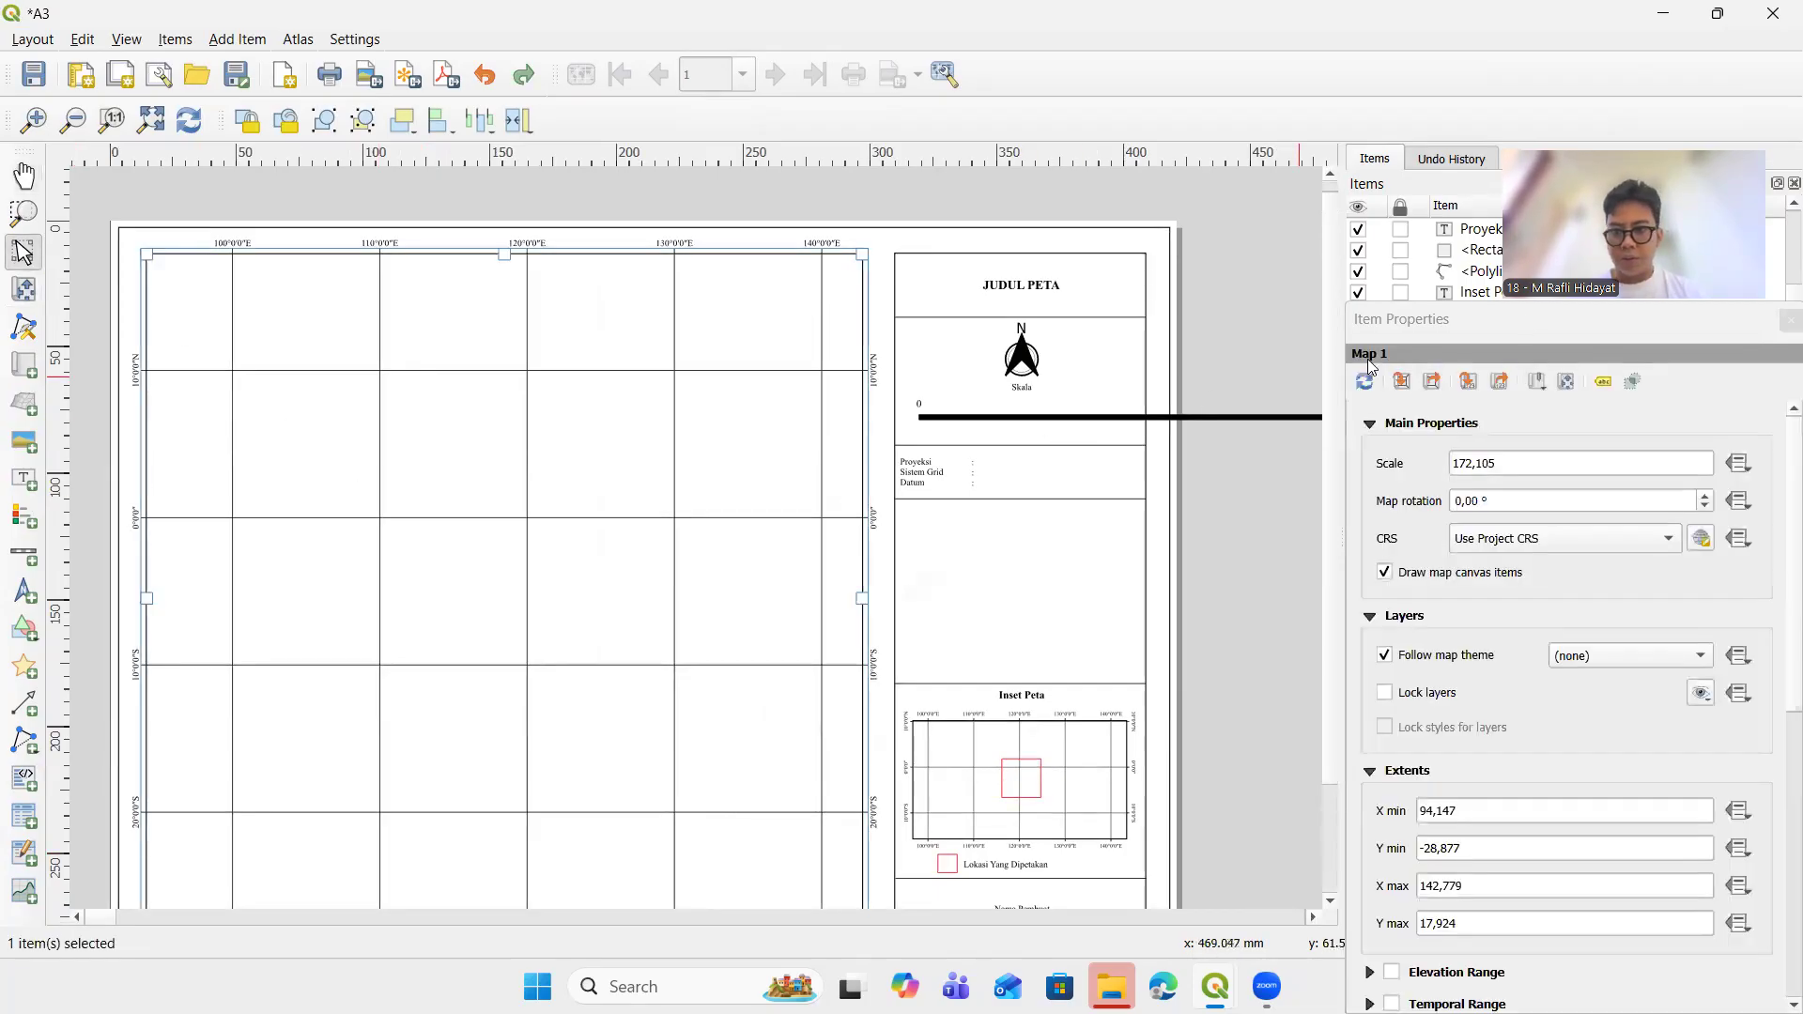
{"action": "left_click", "coordinate": [989, 759]}
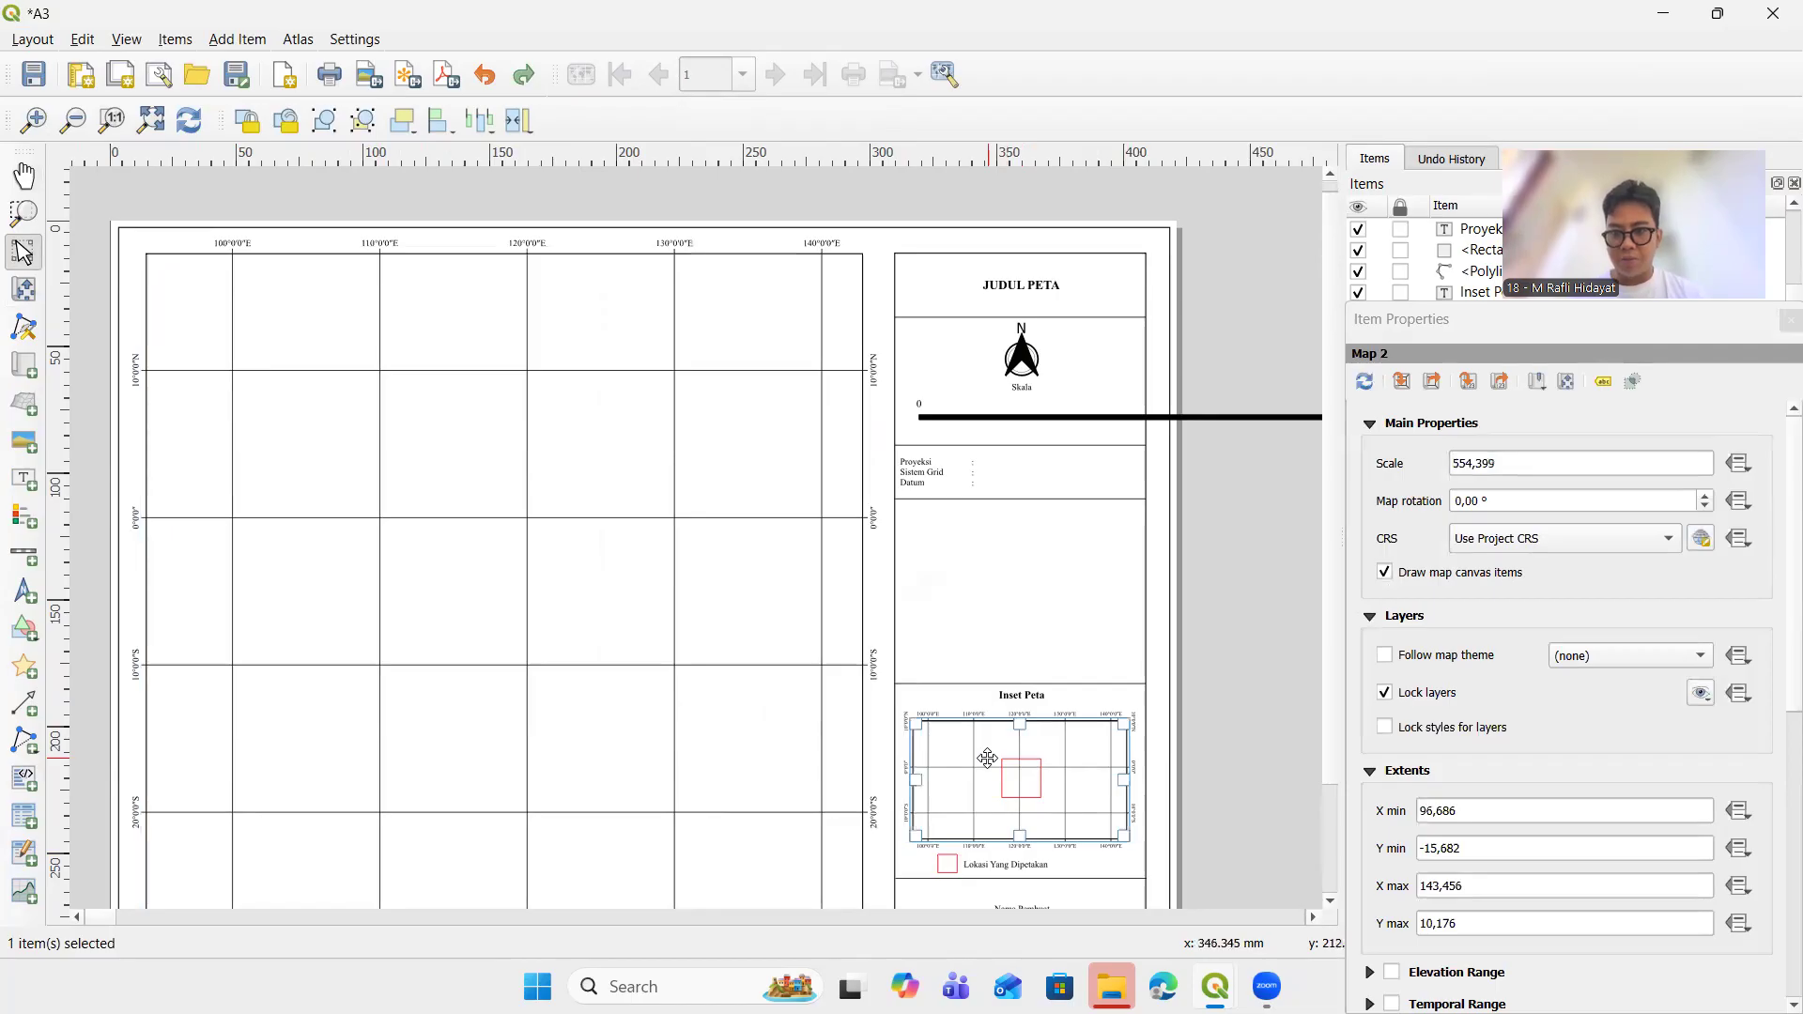
{"action": "left_click", "coordinate": [683, 669]}
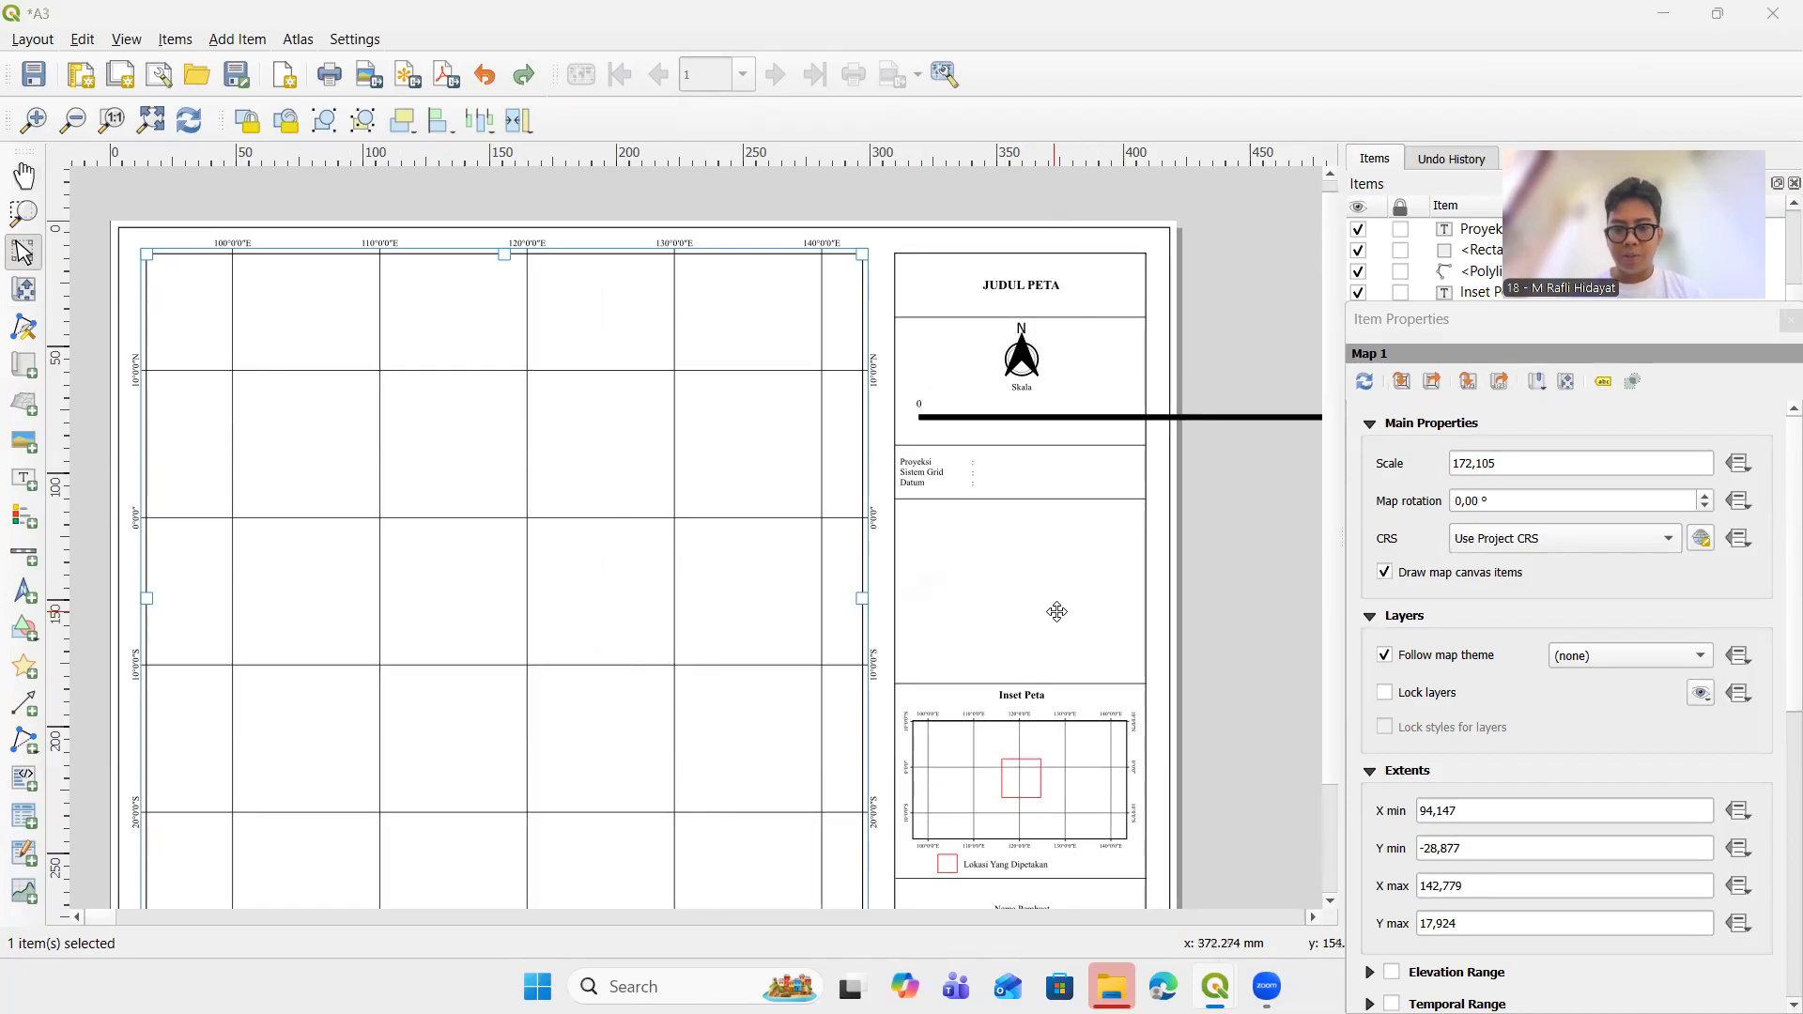
Switch to the main QGIS project window and zoom the canvas to the Desa_Cinanjung layer
{"action": "key", "text": "alt+Tab"}
{"action": "key", "text": "alt+Tab"}
{"action": "key", "text": "alt+Tab"}
{"action": "key", "text": "alt+Tab"}
{"action": "key", "text": "alt+Tab"}
{"action": "key", "text": "alt+Tab"}
{"action": "key", "text": "alt+Tab"}
{"action": "key", "text": "alt+Tab"}
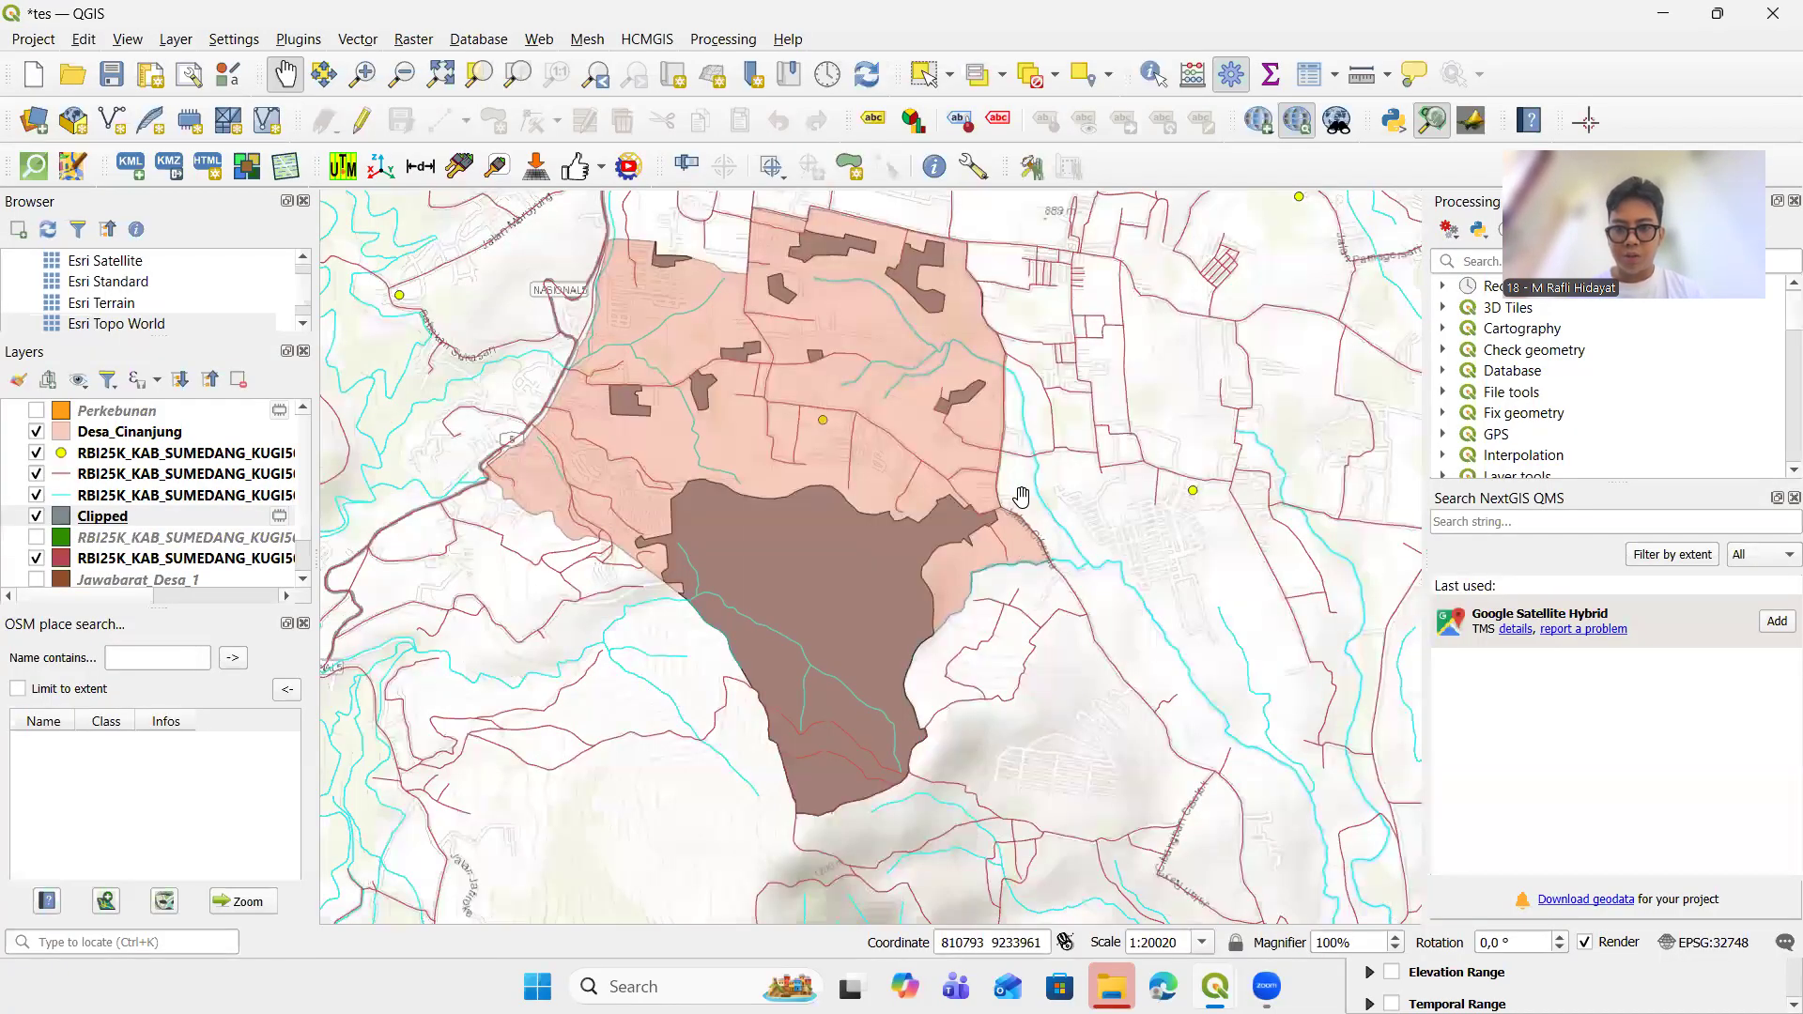
{"action": "right_click", "coordinate": [1094, 469]}
{"action": "left_click", "coordinate": [1093, 468]}
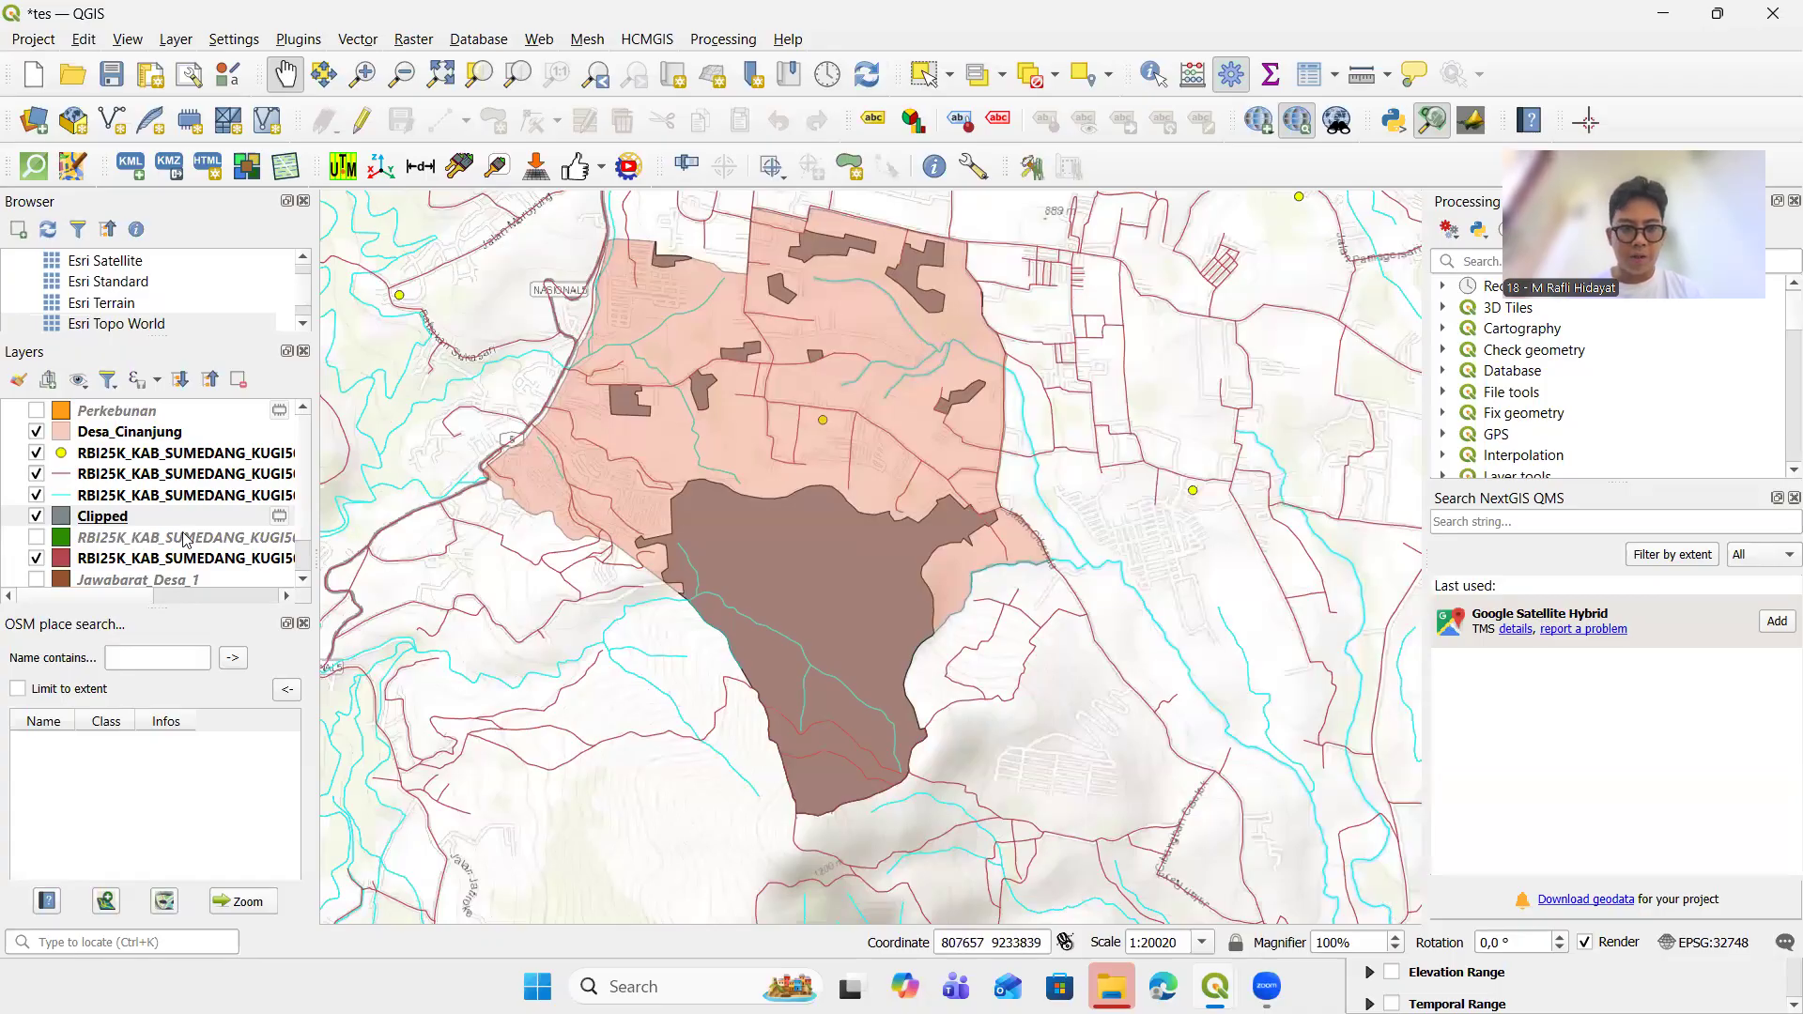
{"action": "left_click", "coordinate": [111, 437]}
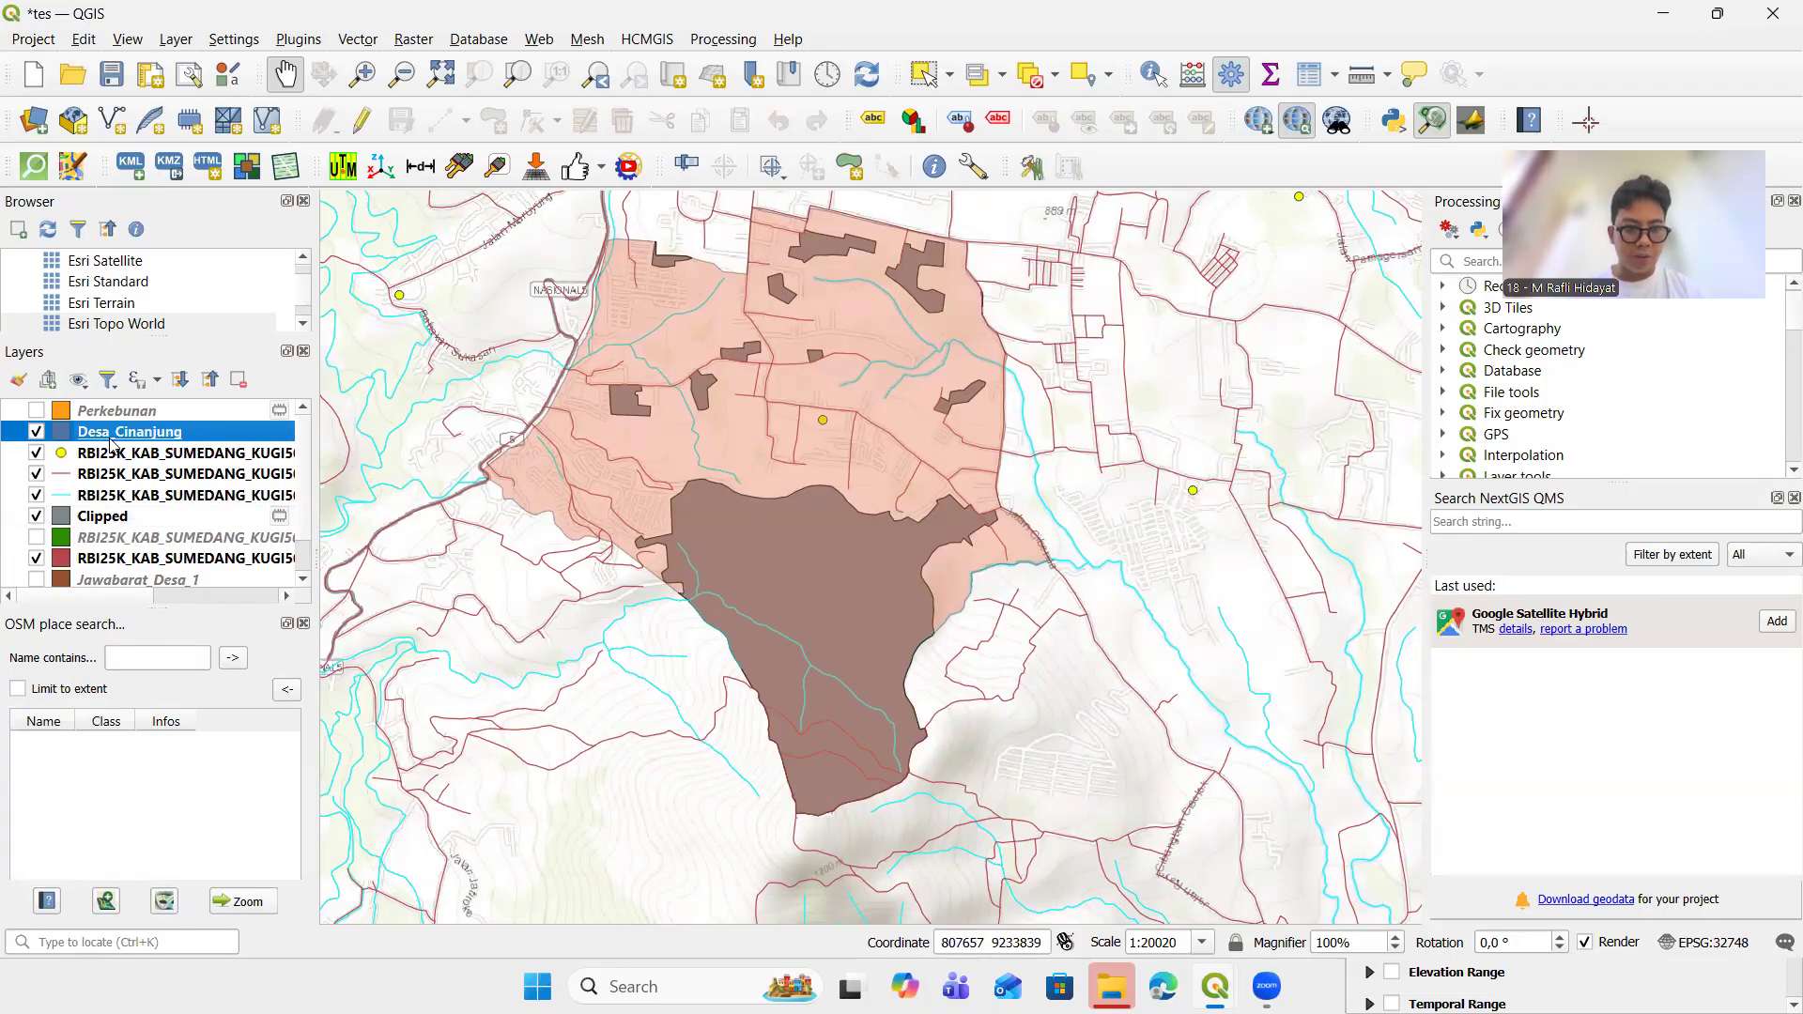
{"action": "right_click", "coordinate": [111, 438]}
{"action": "left_click", "coordinate": [272, 16]}
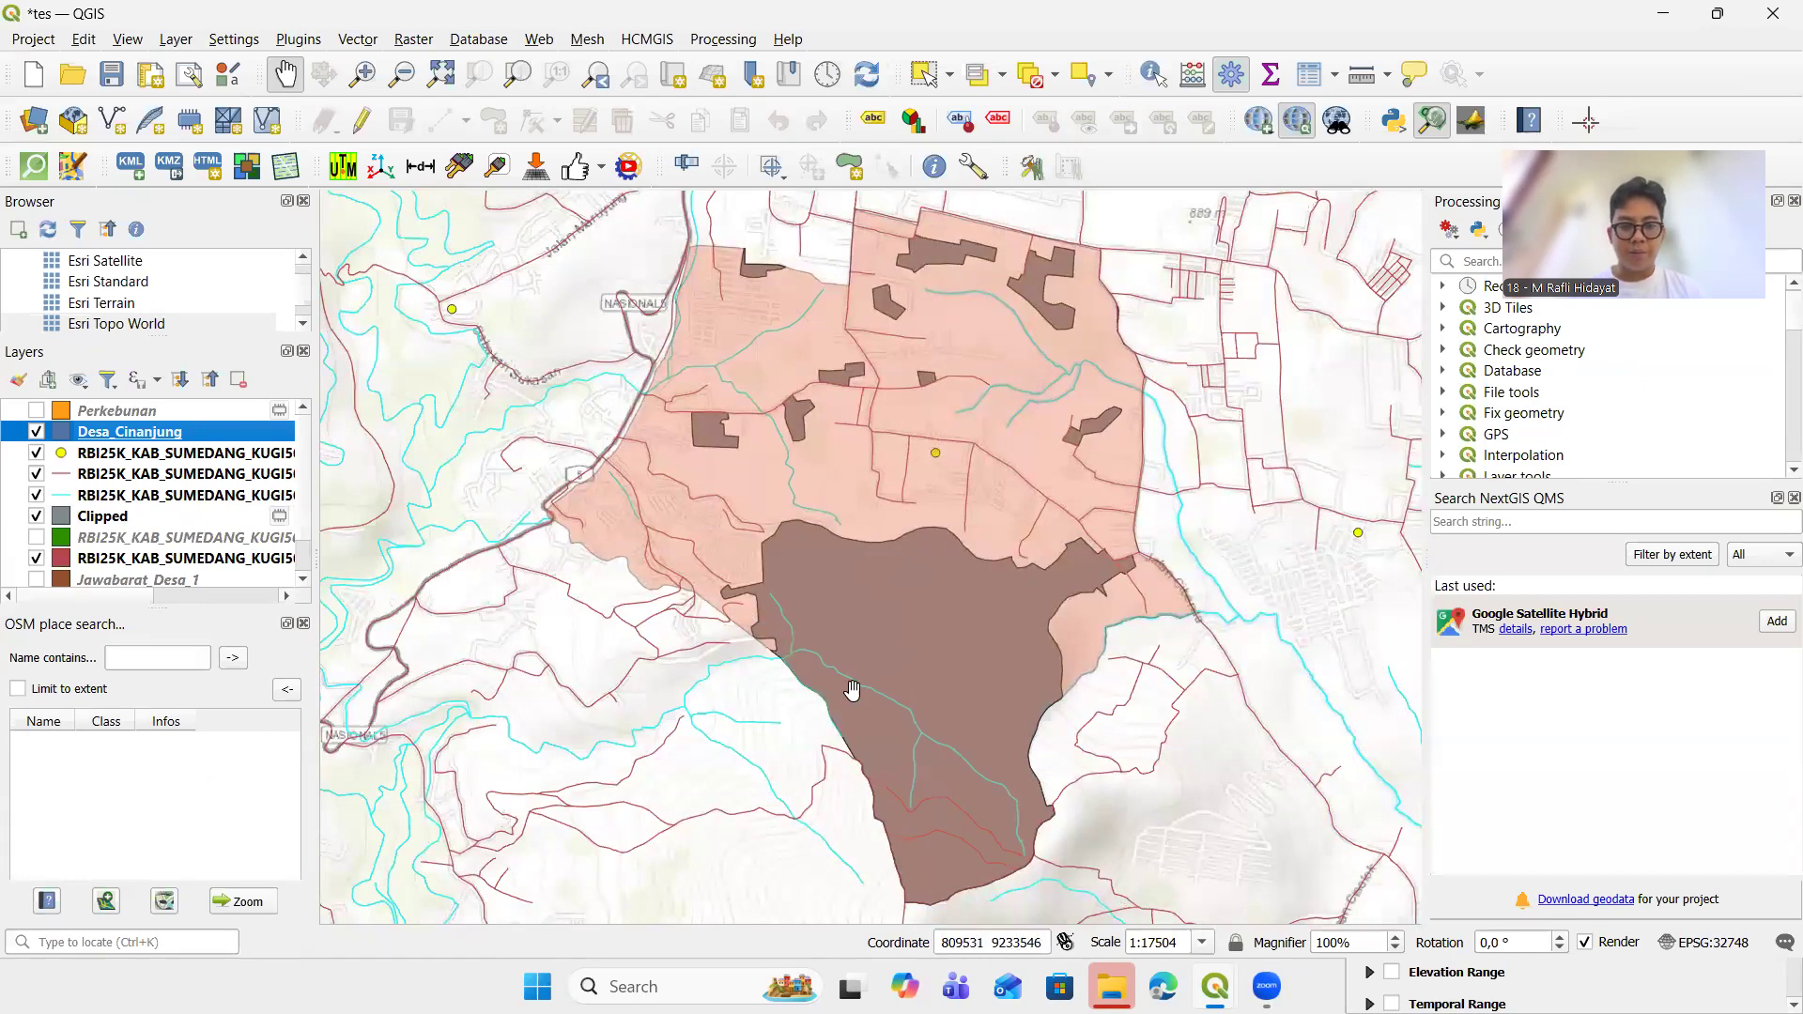
Return to the A3 layout and set the main map's extent to match the main canvas extent
{"action": "key", "text": "alt+Tab"}
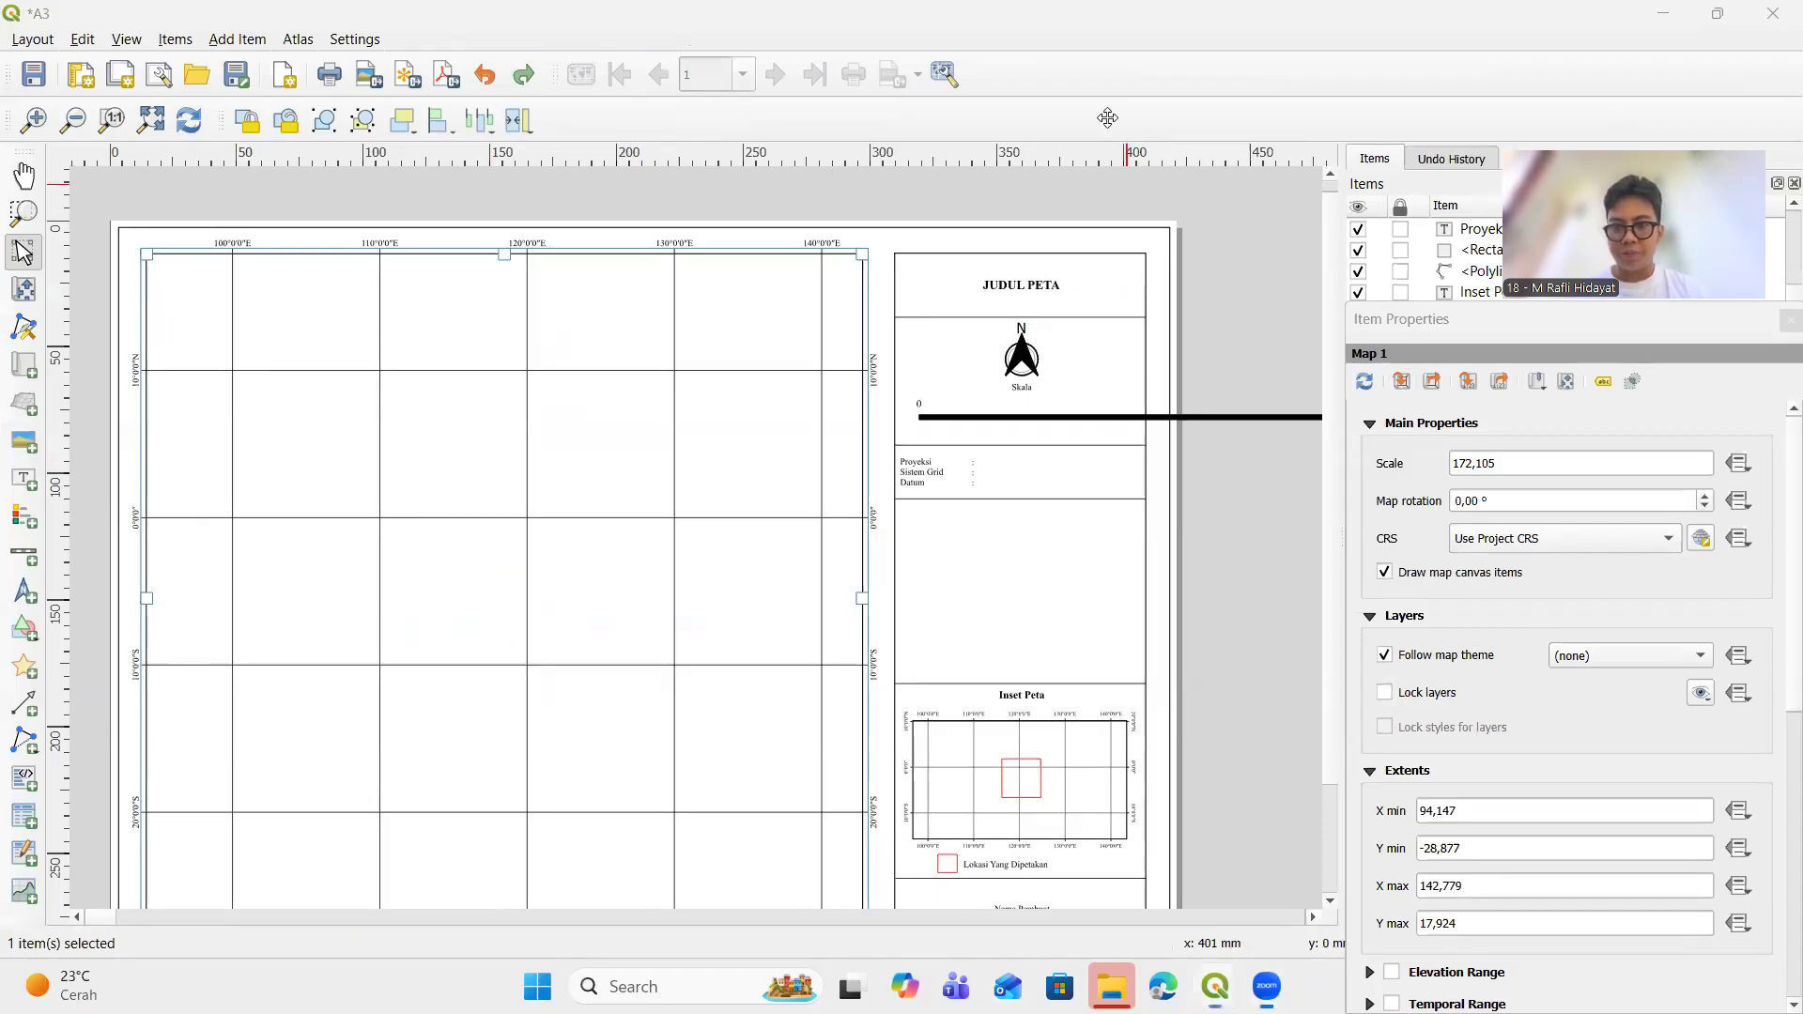
{"action": "left_click", "coordinate": [1279, 464]}
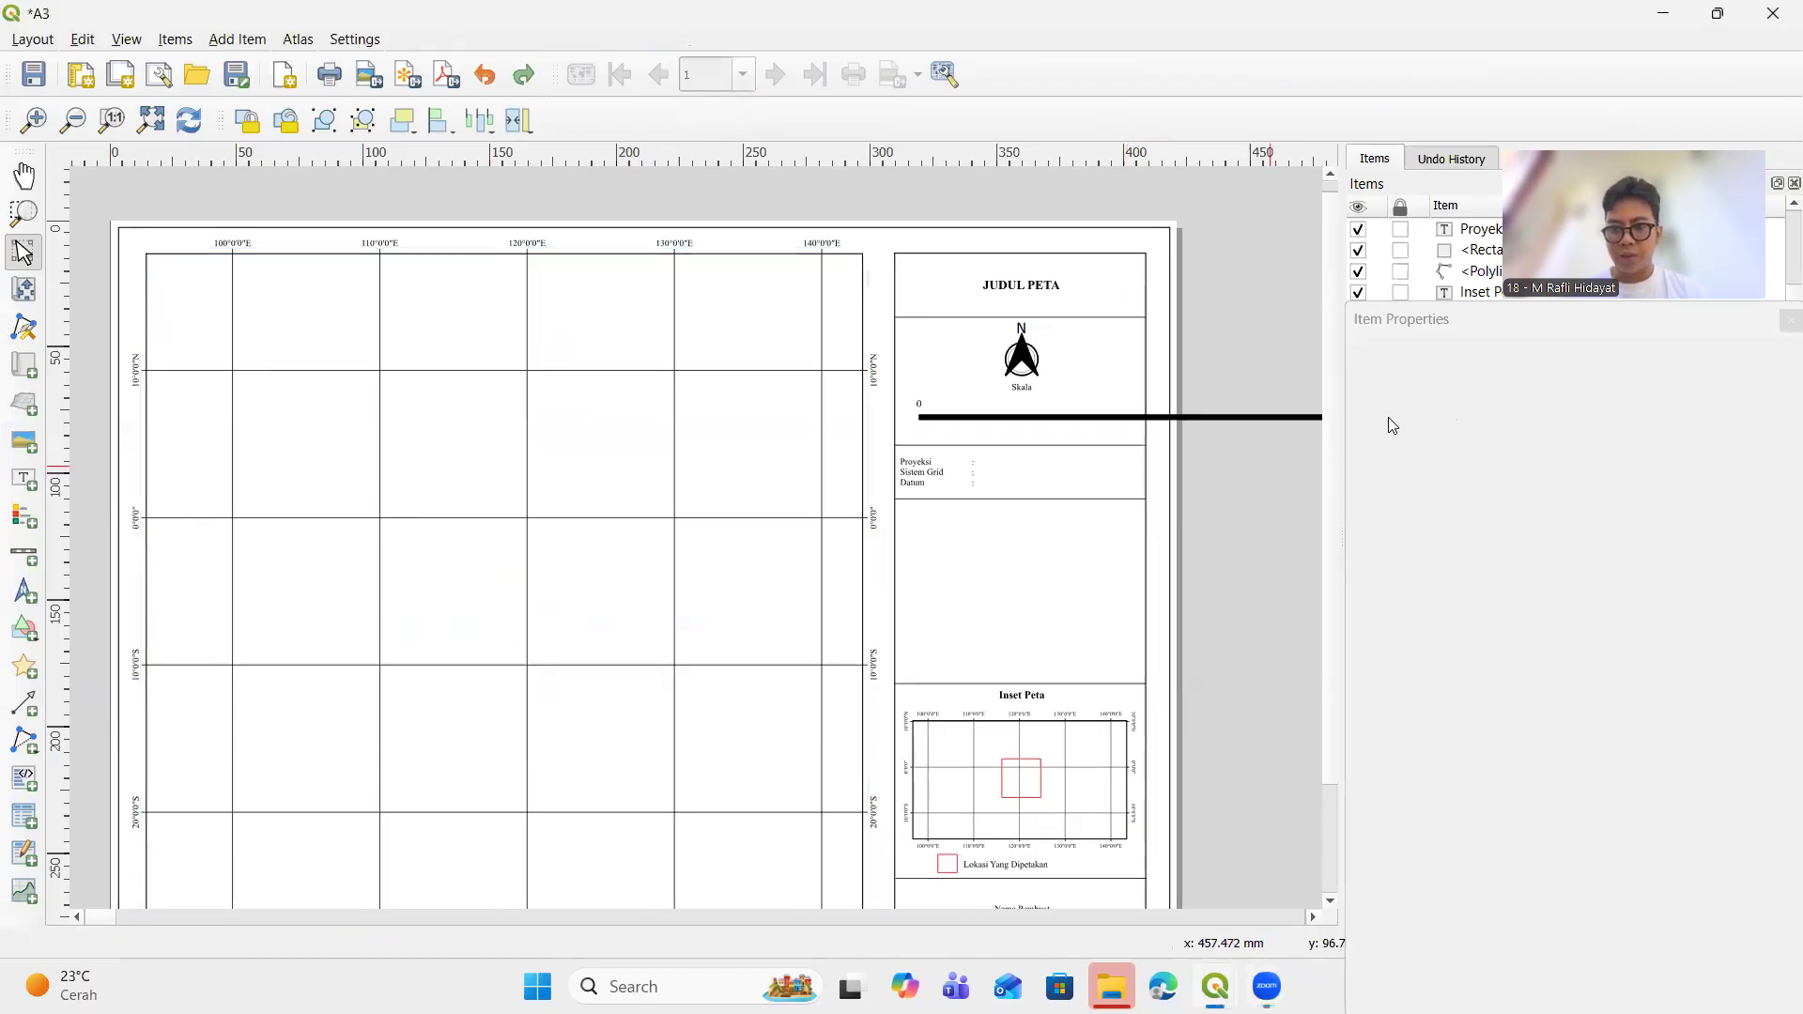
{"action": "left_click", "coordinate": [750, 431]}
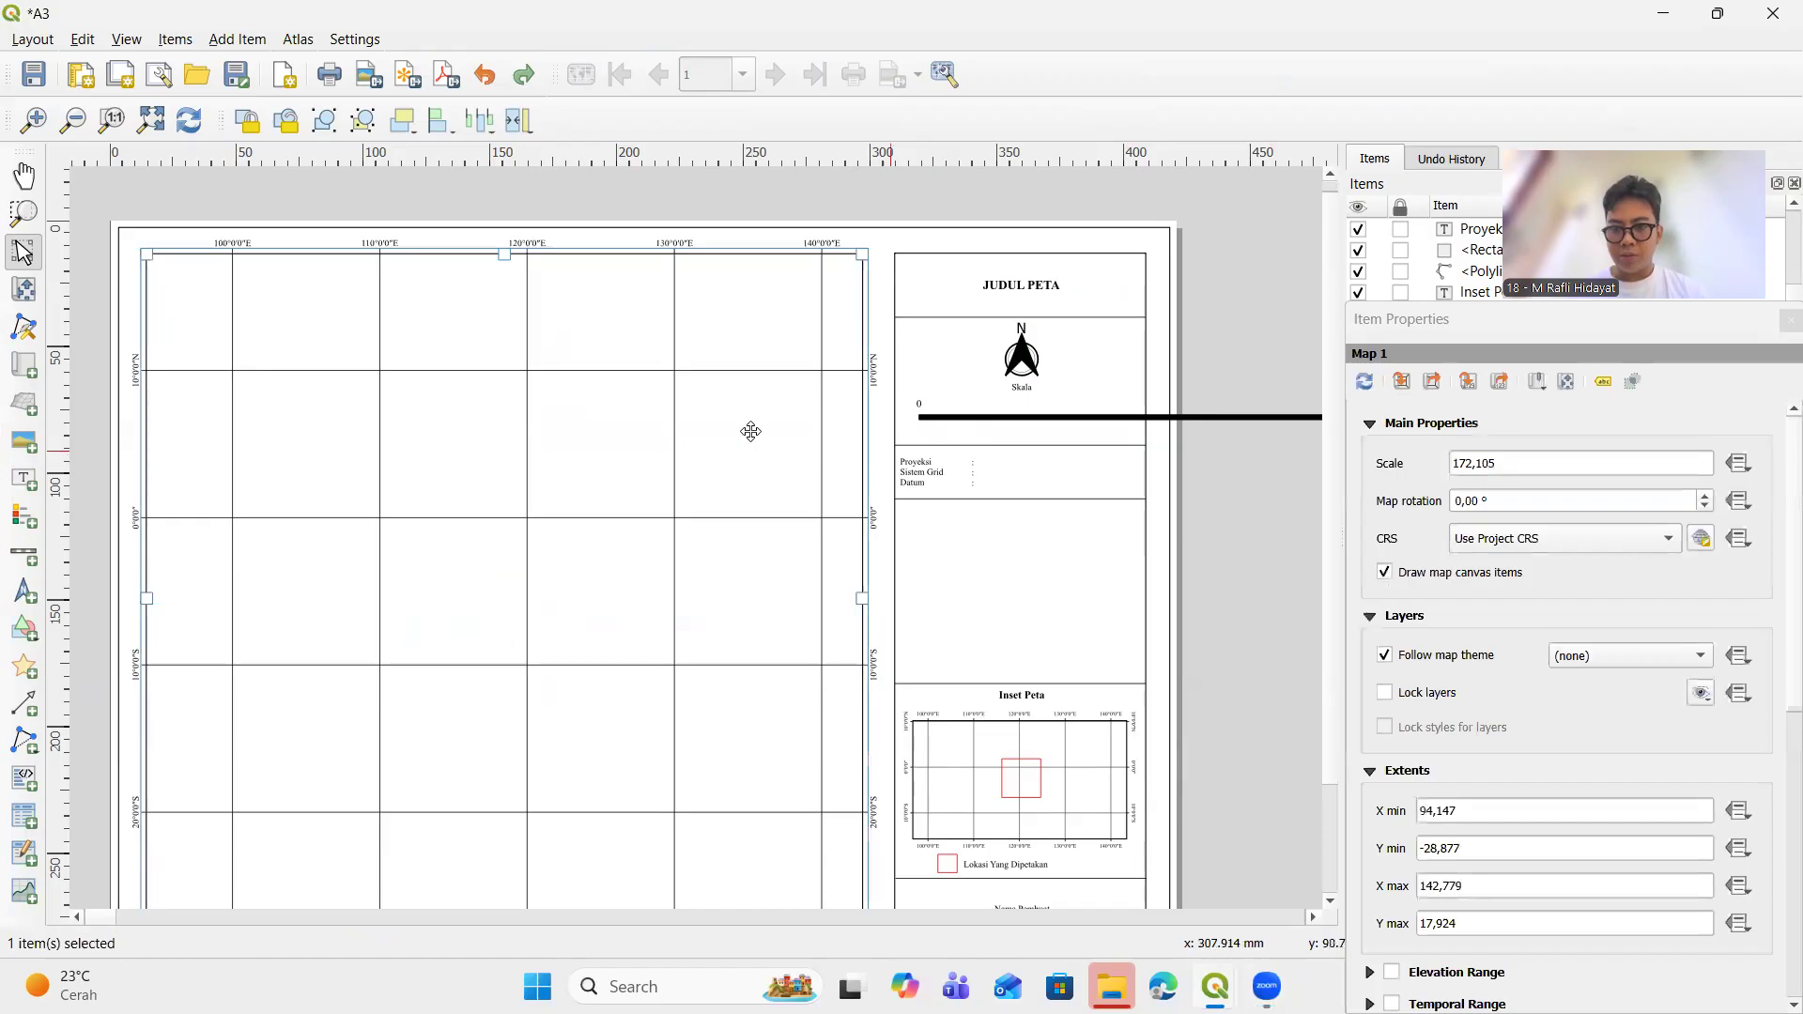
{"action": "left_click", "coordinate": [1400, 384]}
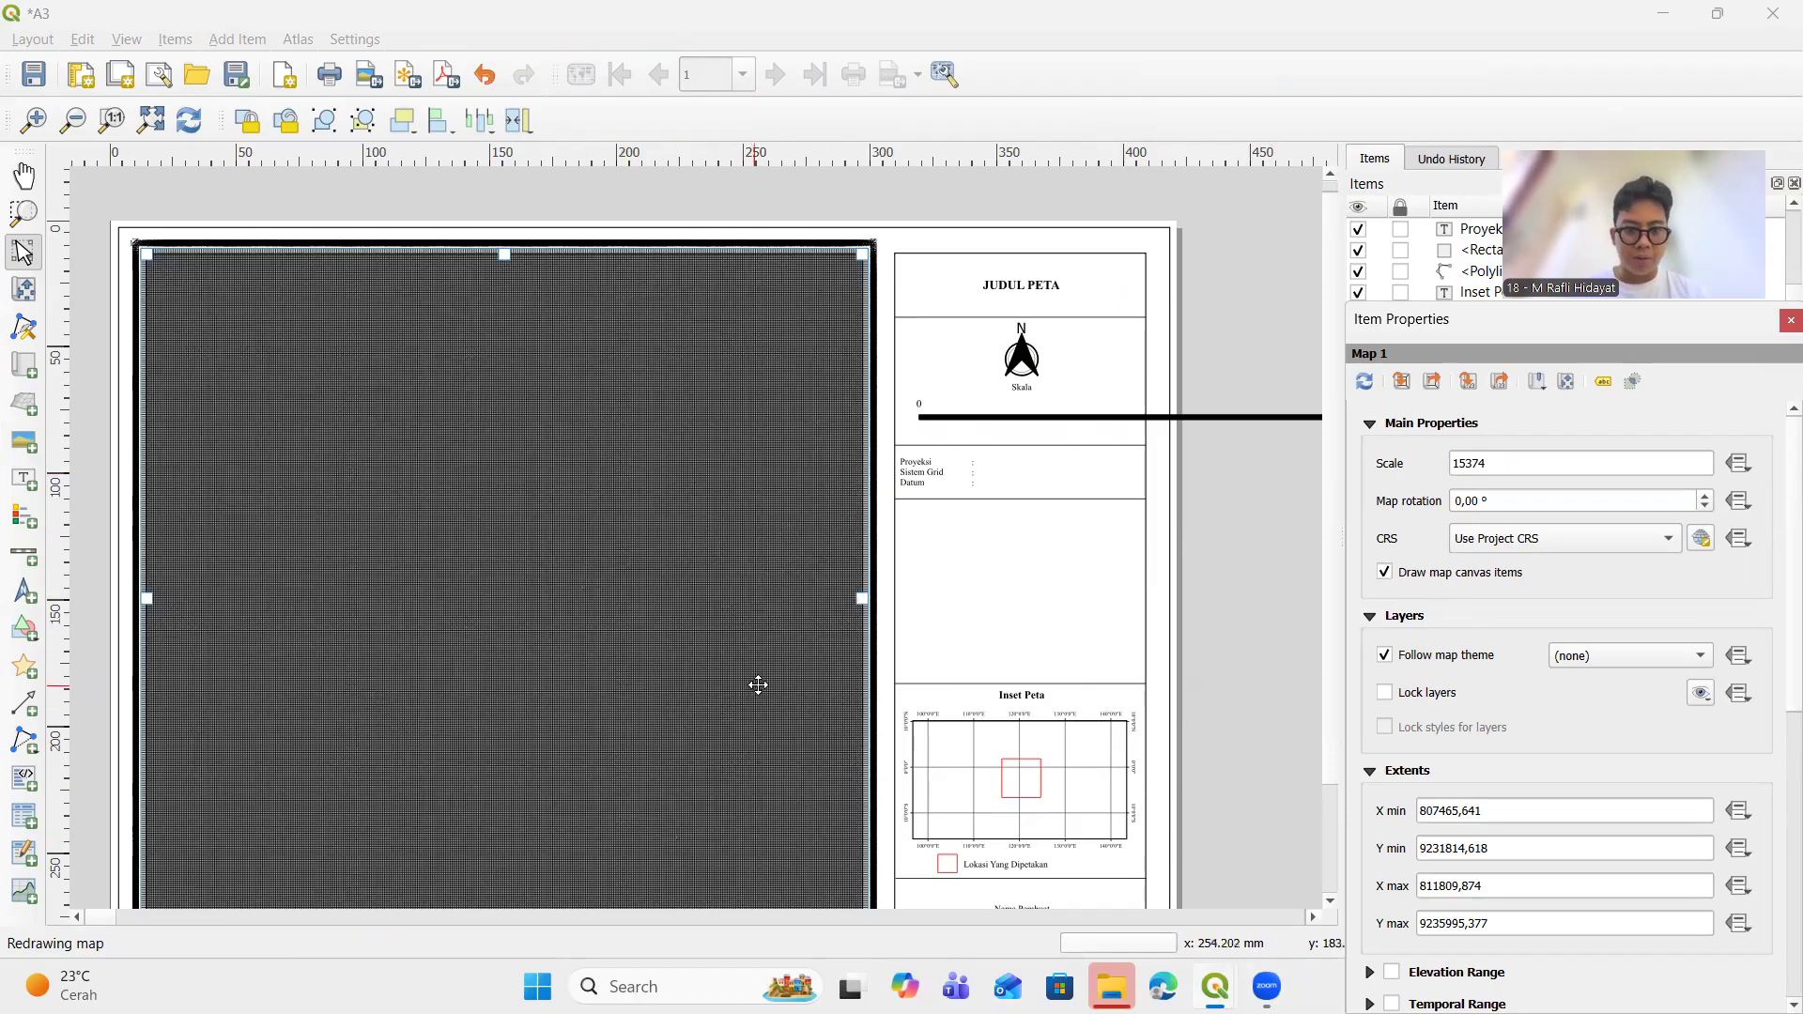
Open the properties of Grid 1 on the main map for modification
{"action": "scroll", "coordinate": [1409, 657], "scroll_direction": "down", "scroll_amount": 3}
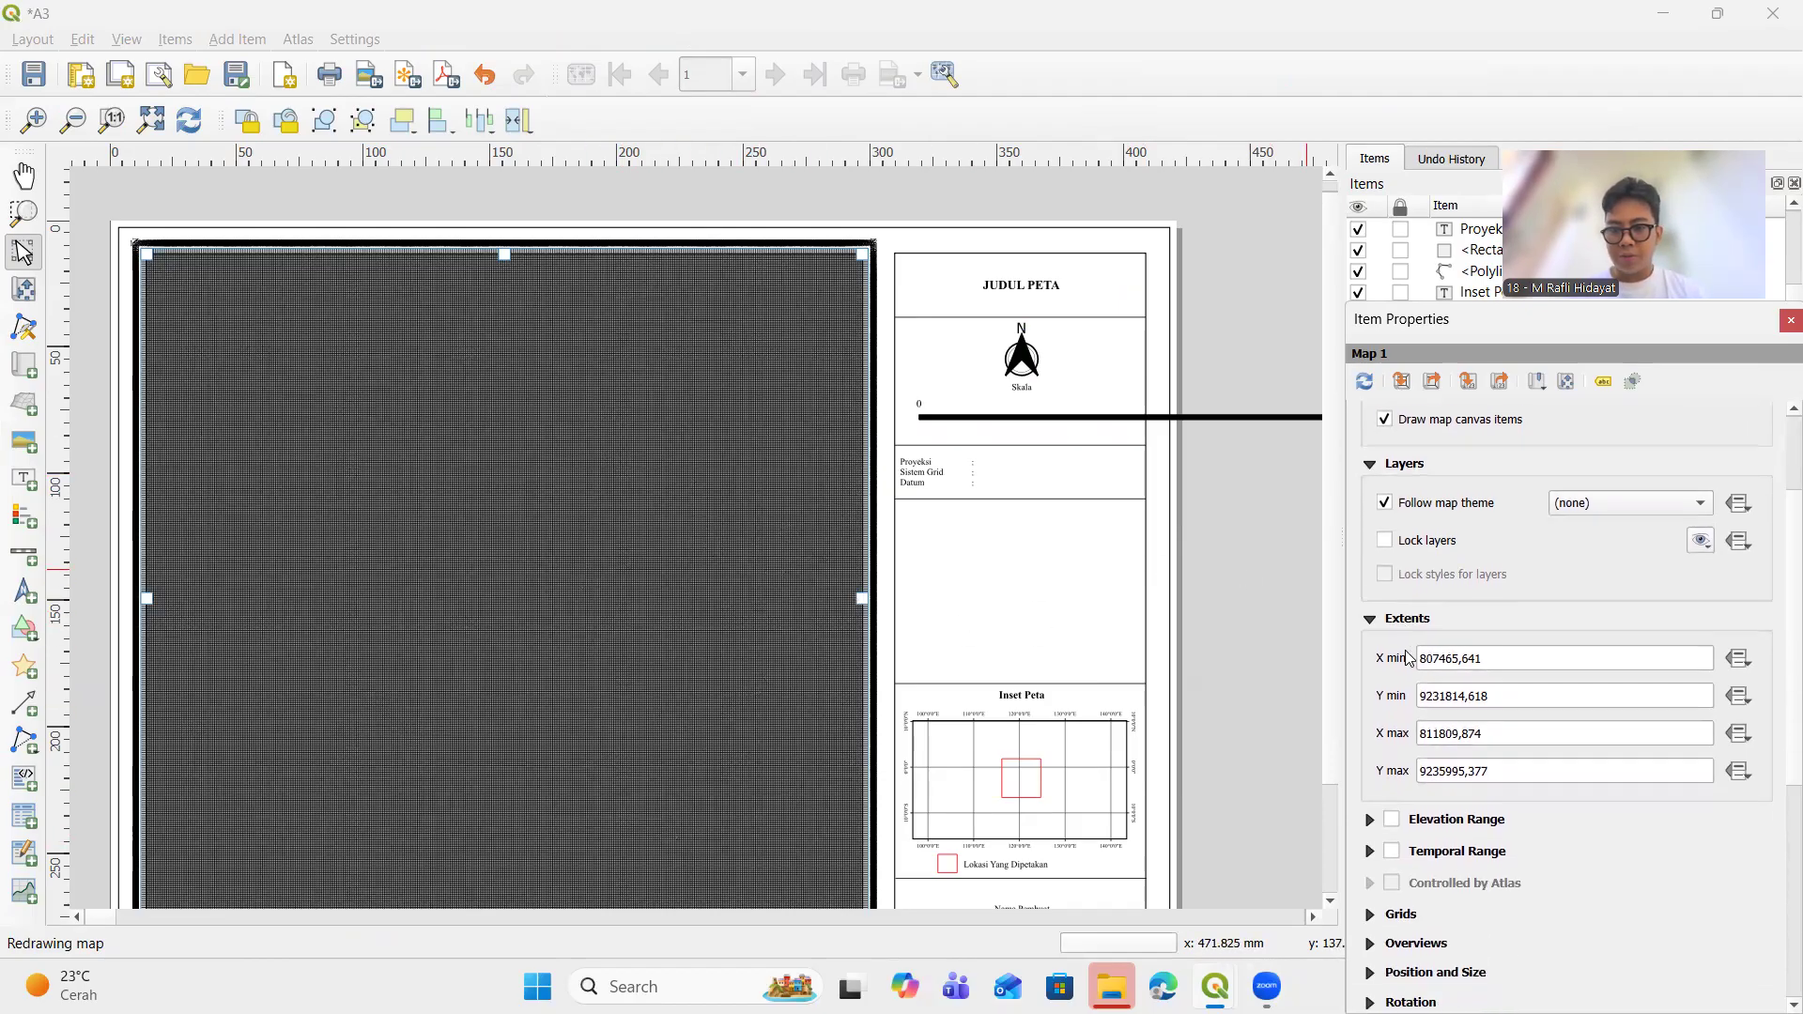
{"action": "scroll", "coordinate": [1409, 658], "scroll_direction": "down", "scroll_amount": 2}
{"action": "scroll", "coordinate": [1409, 657], "scroll_direction": "up", "scroll_amount": 4}
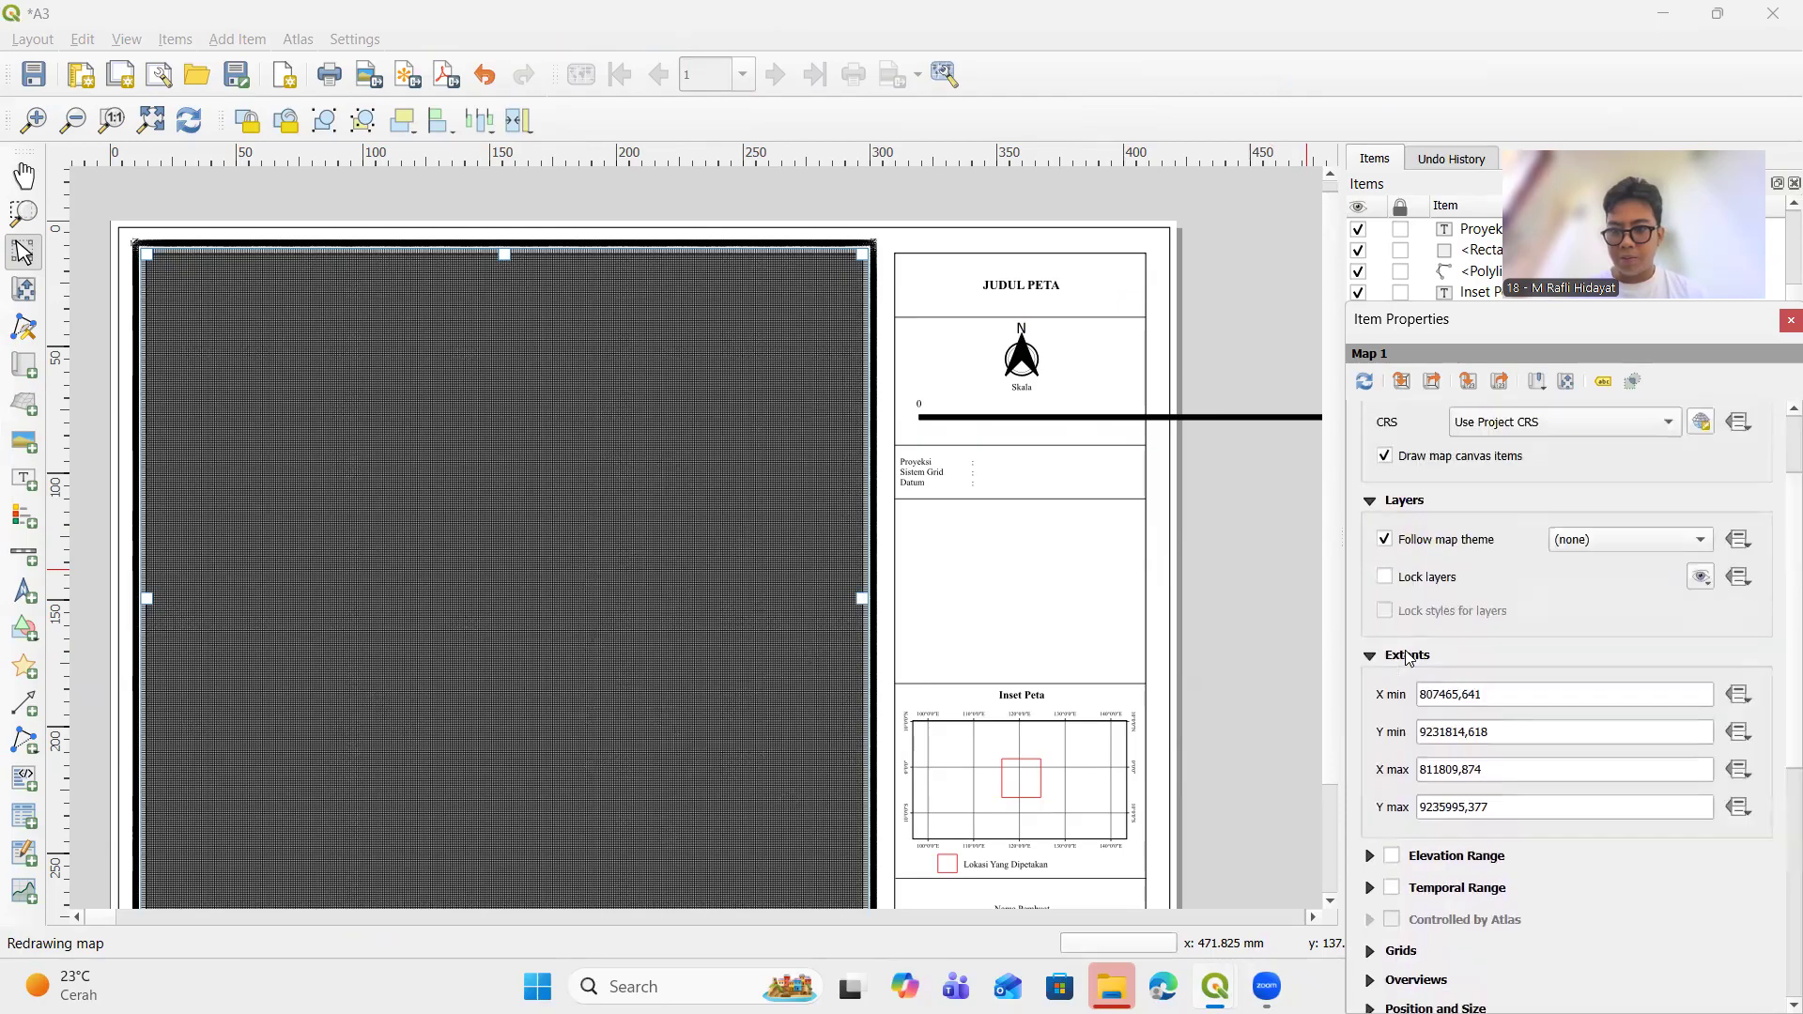
{"action": "scroll", "coordinate": [1409, 658], "scroll_direction": "down", "scroll_amount": 5}
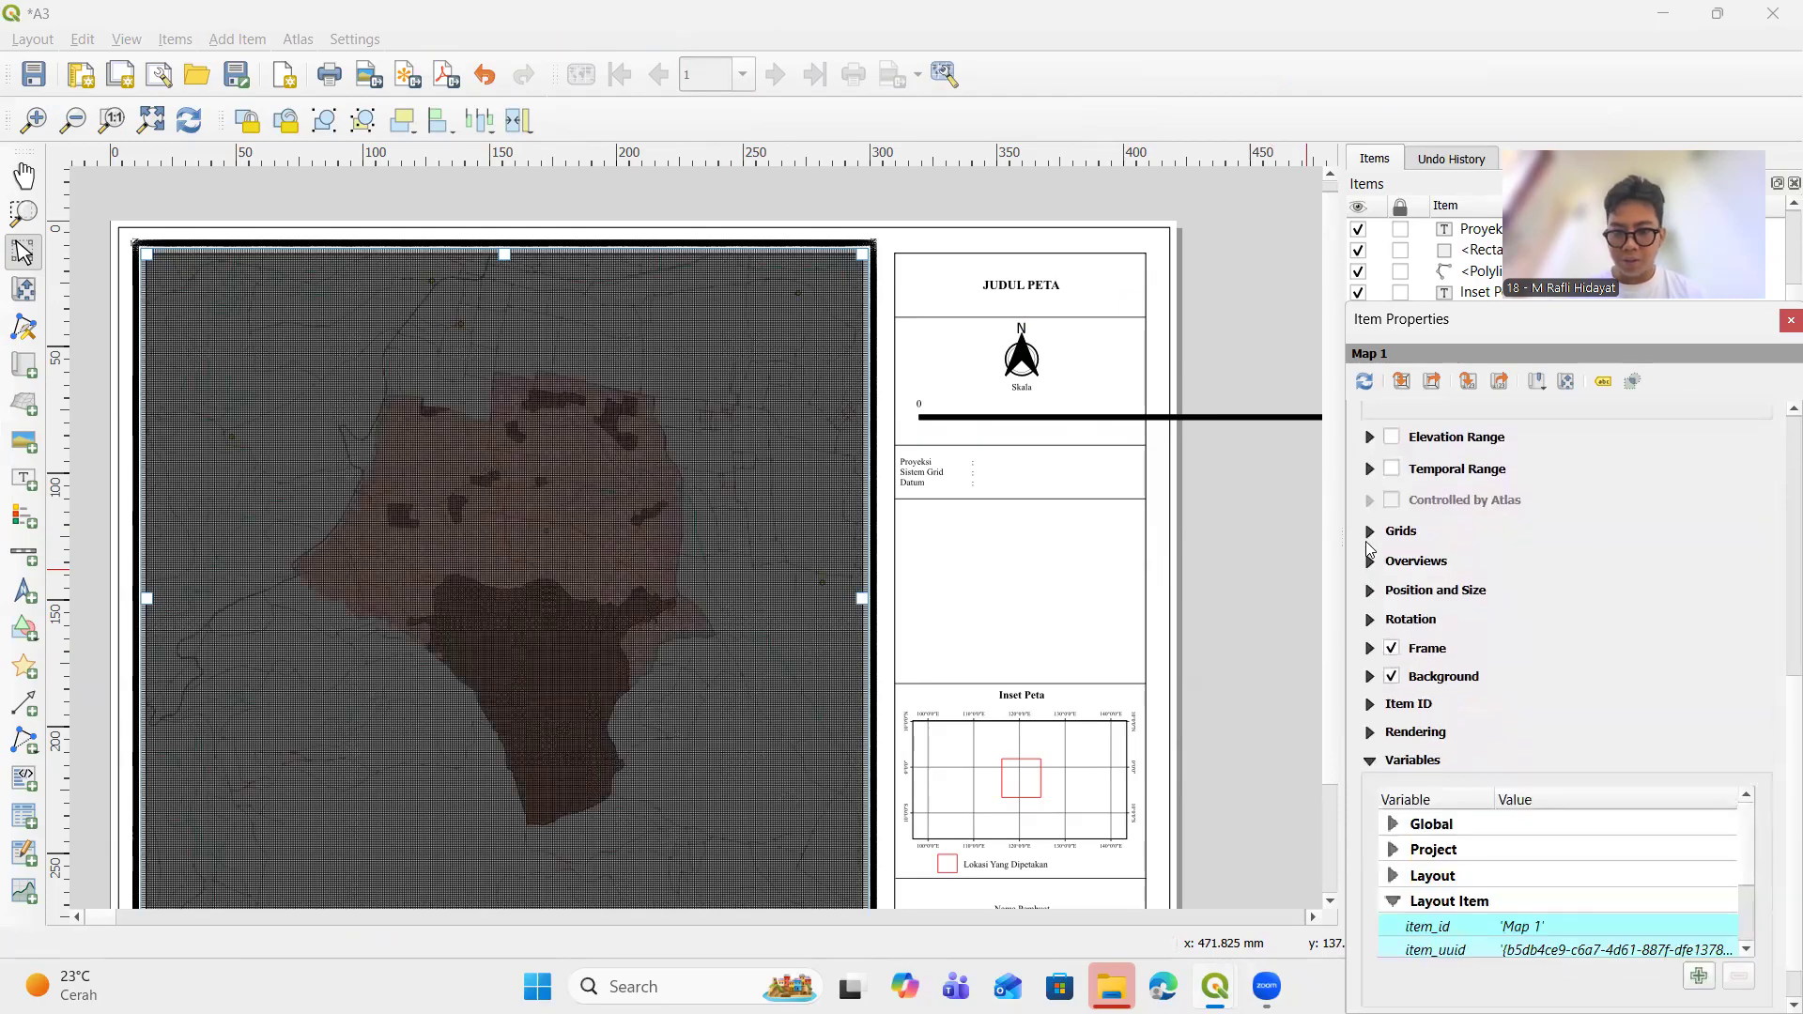
{"action": "left_click", "coordinate": [1371, 533]}
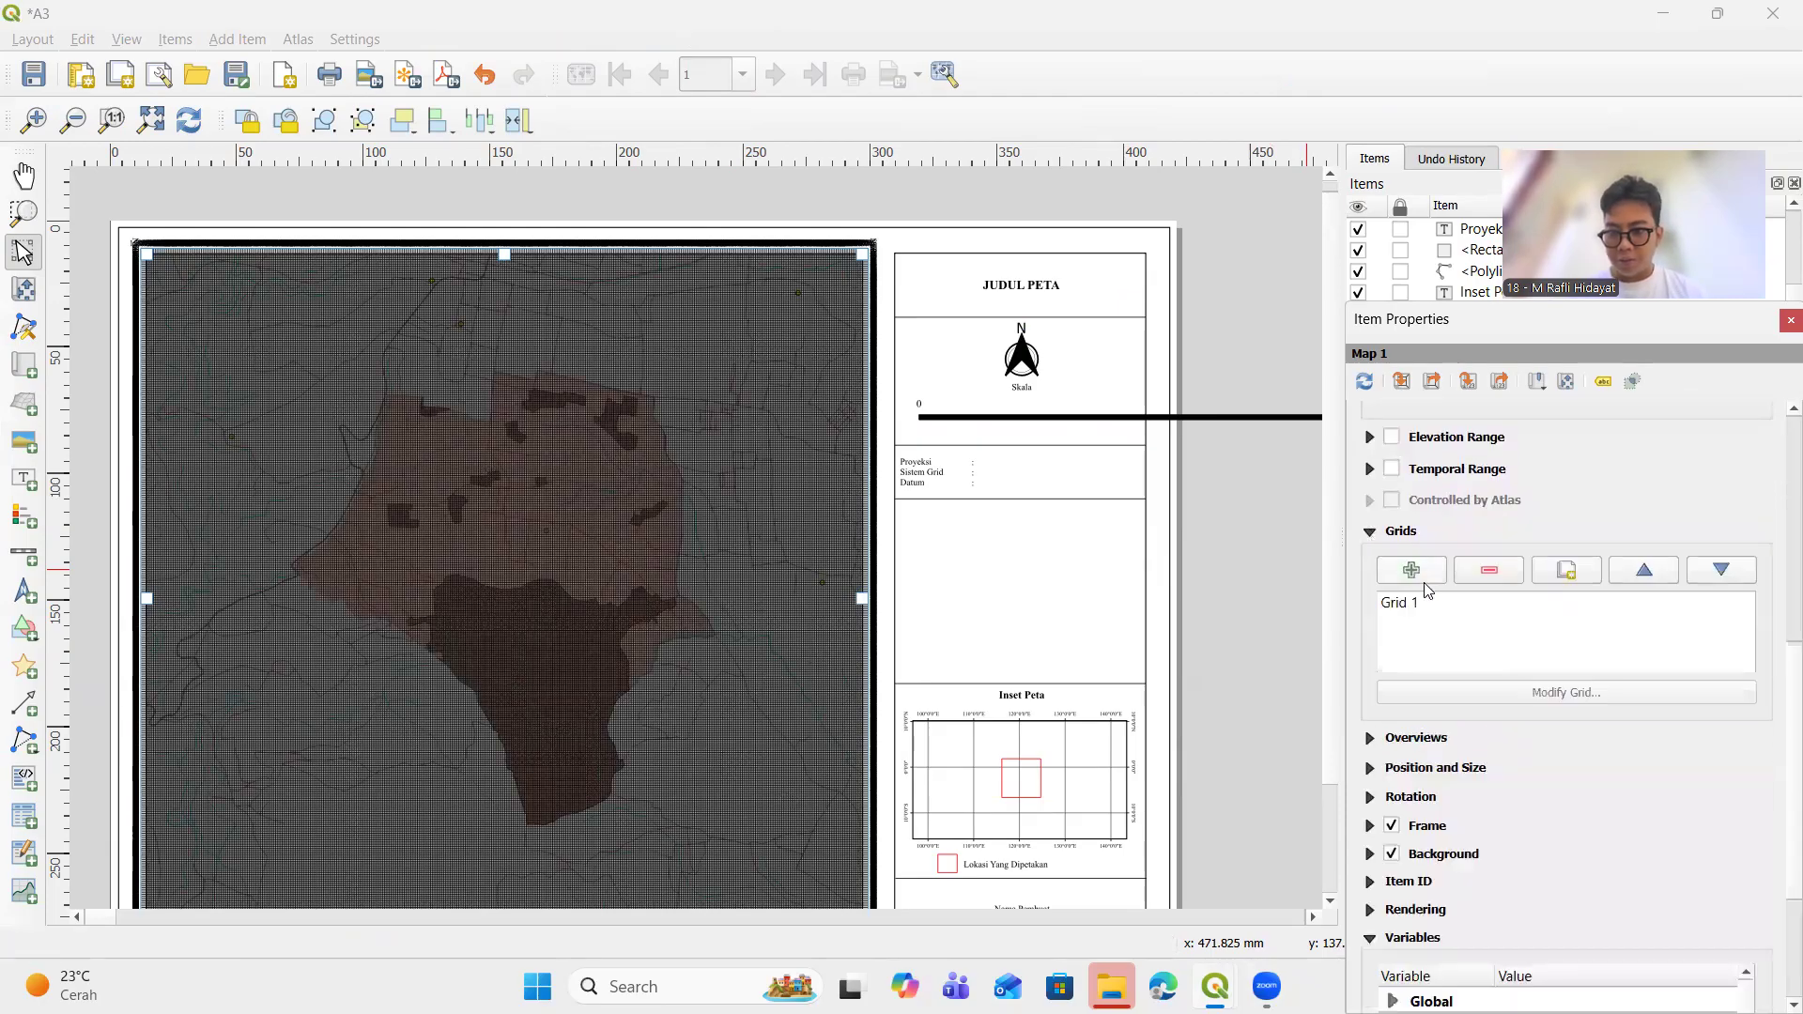
{"action": "left_click", "coordinate": [1406, 611]}
{"action": "left_click", "coordinate": [1447, 699]}
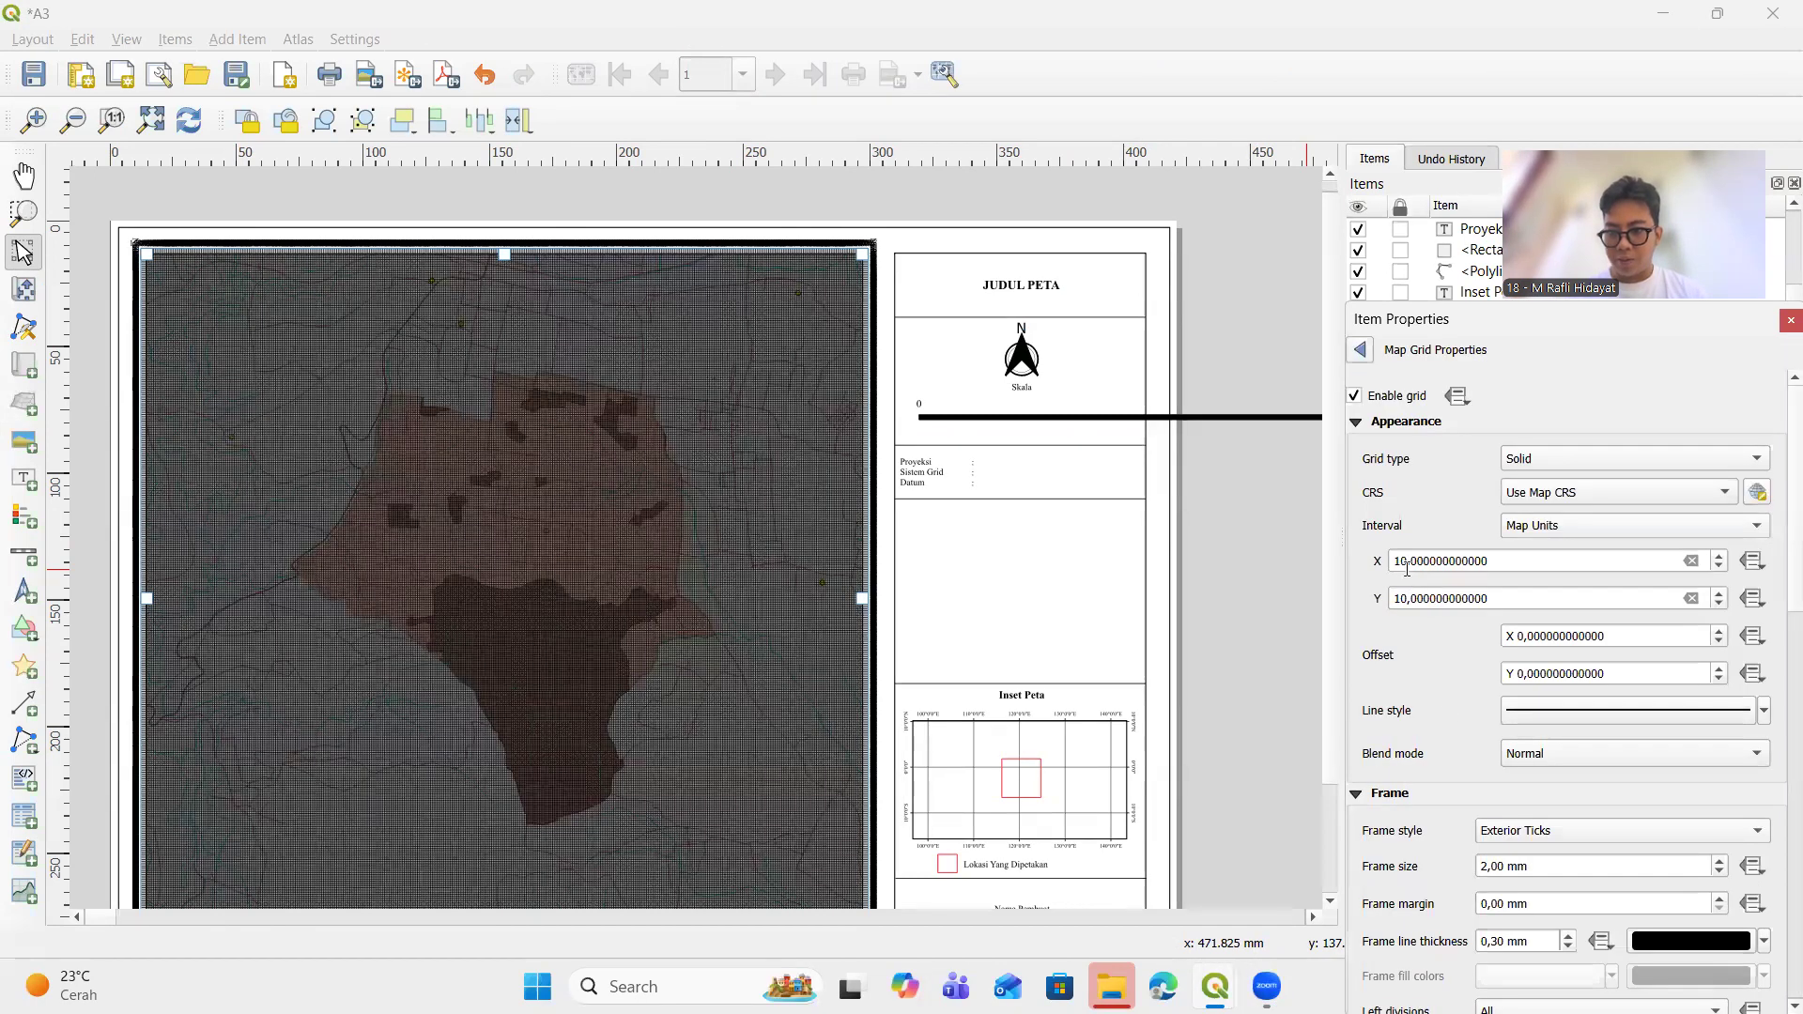
Try X intervals of 10000 and 100000 map units for the main map's grid
{"action": "left_click", "coordinate": [1407, 562]}
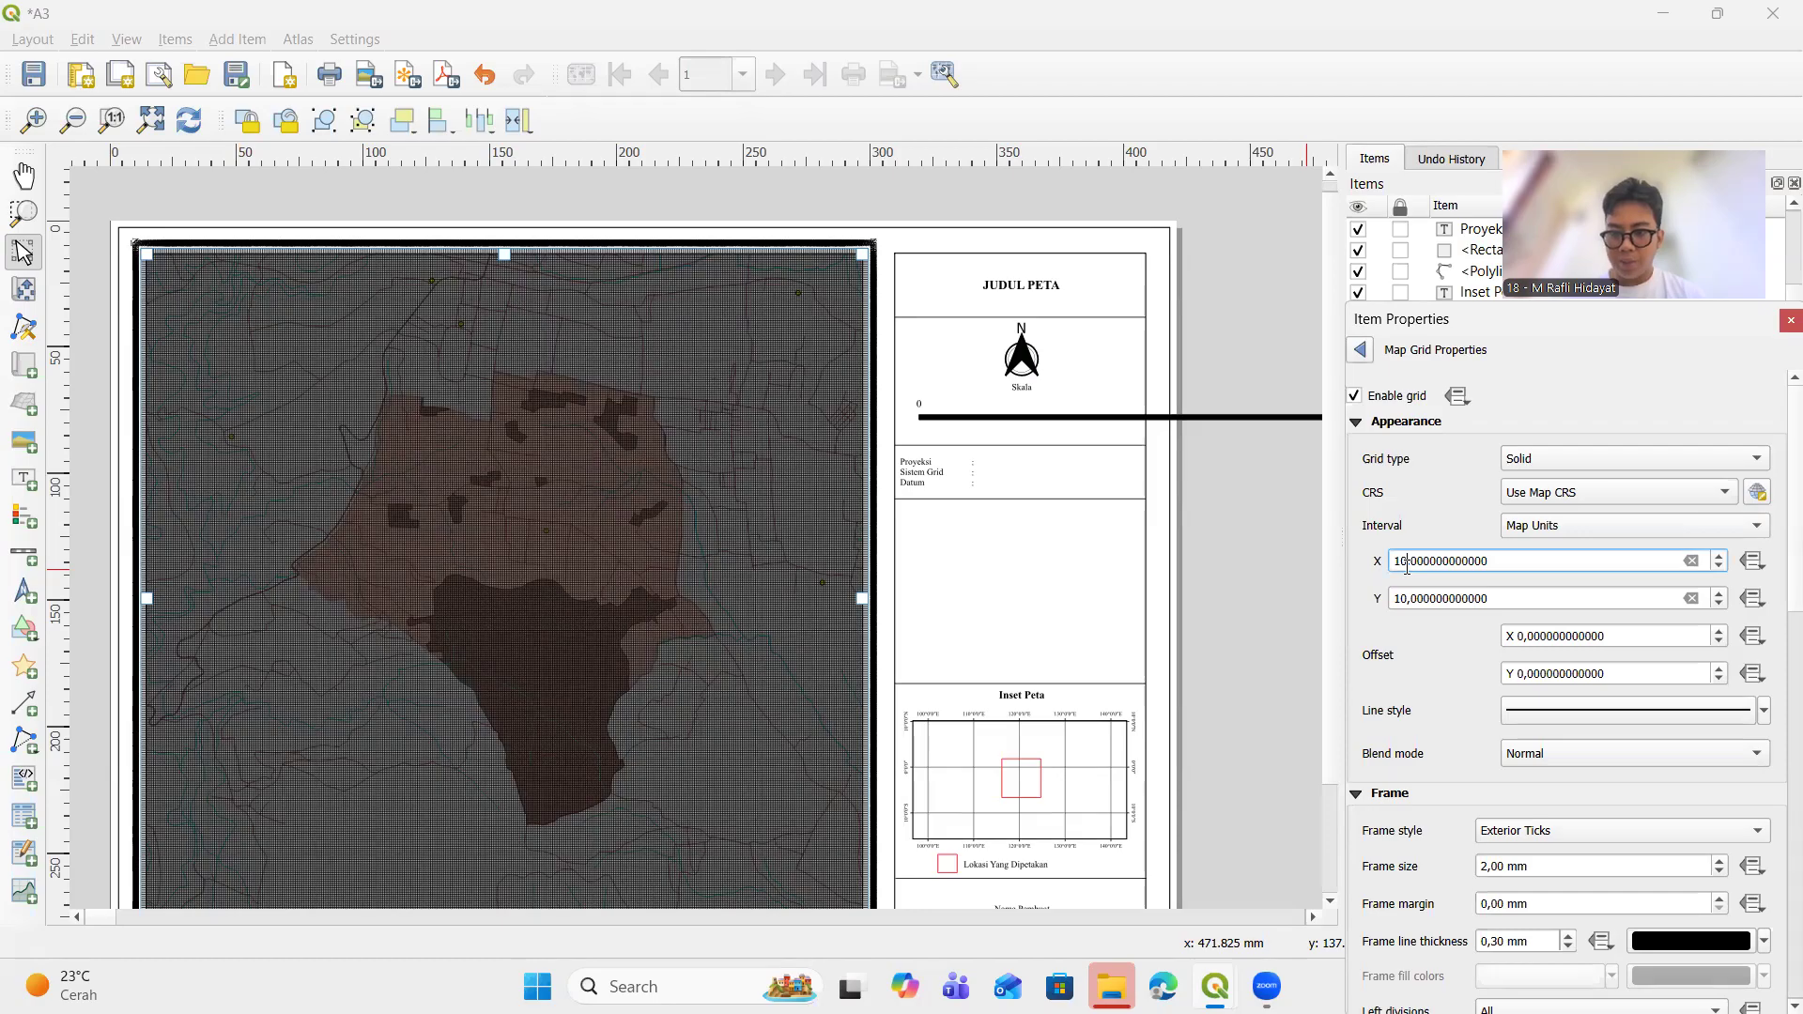
{"action": "type", "text": "000"}
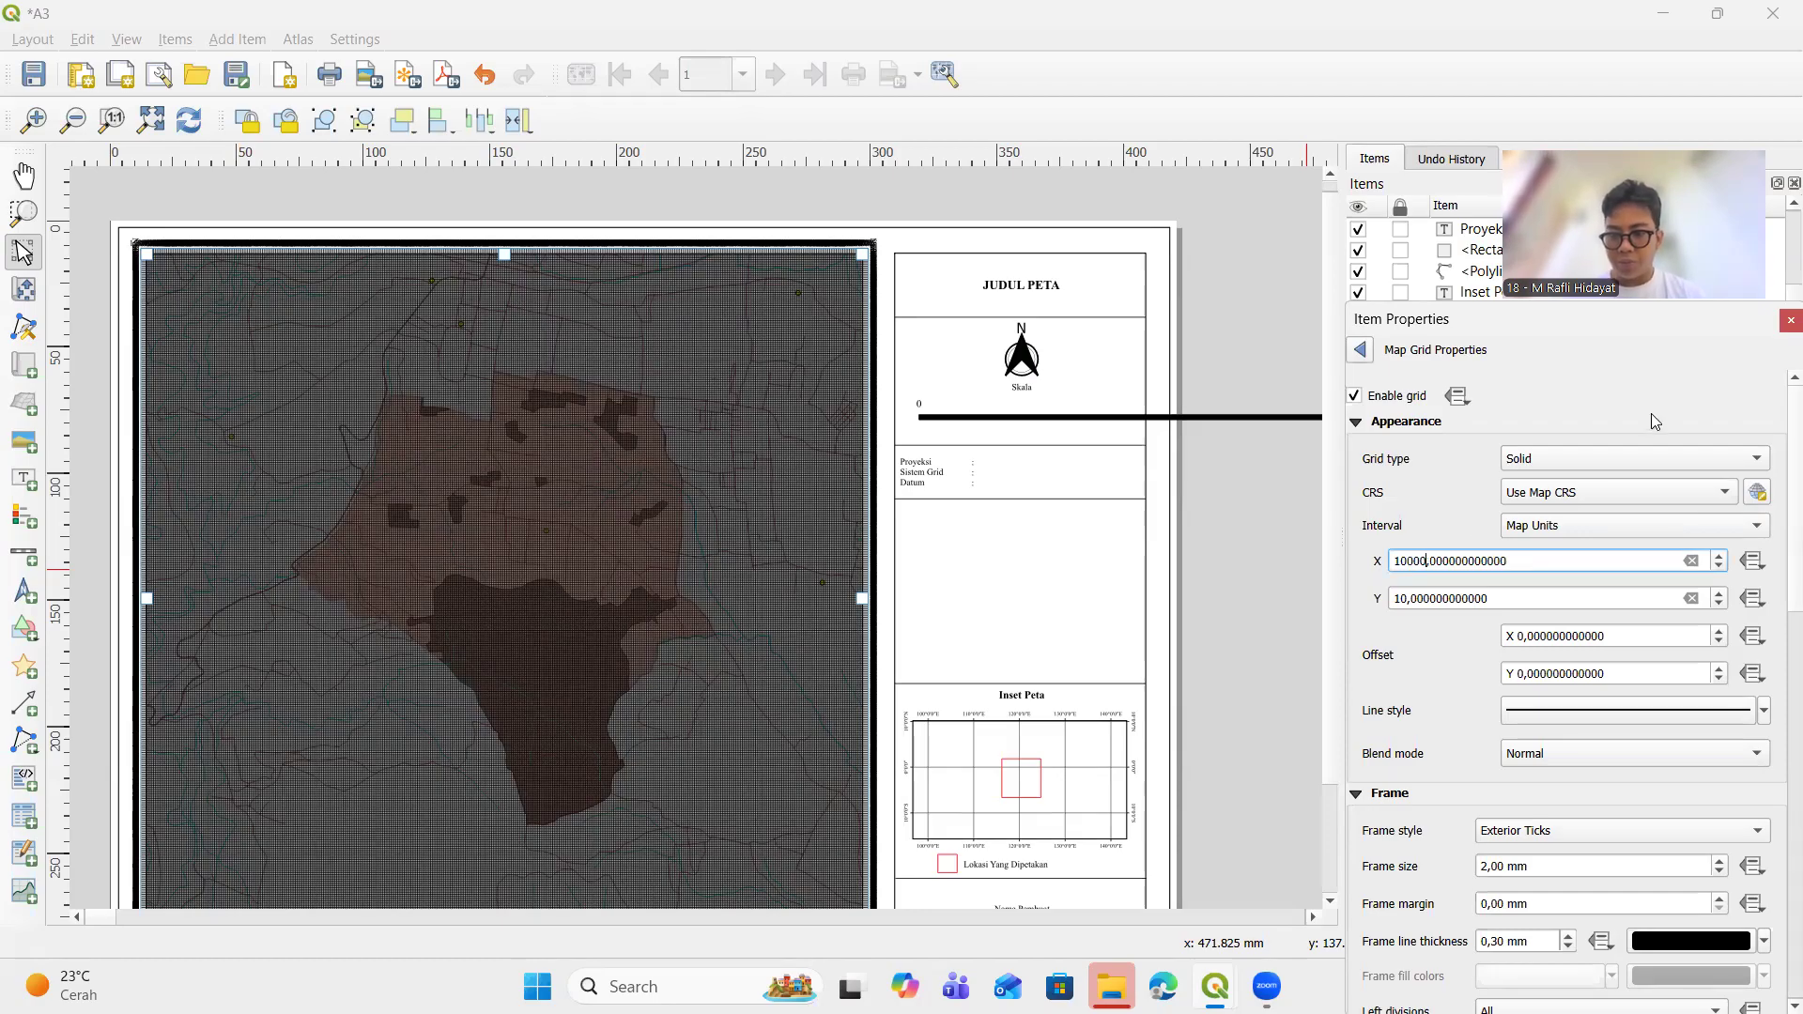
{"action": "key", "text": "Return"}
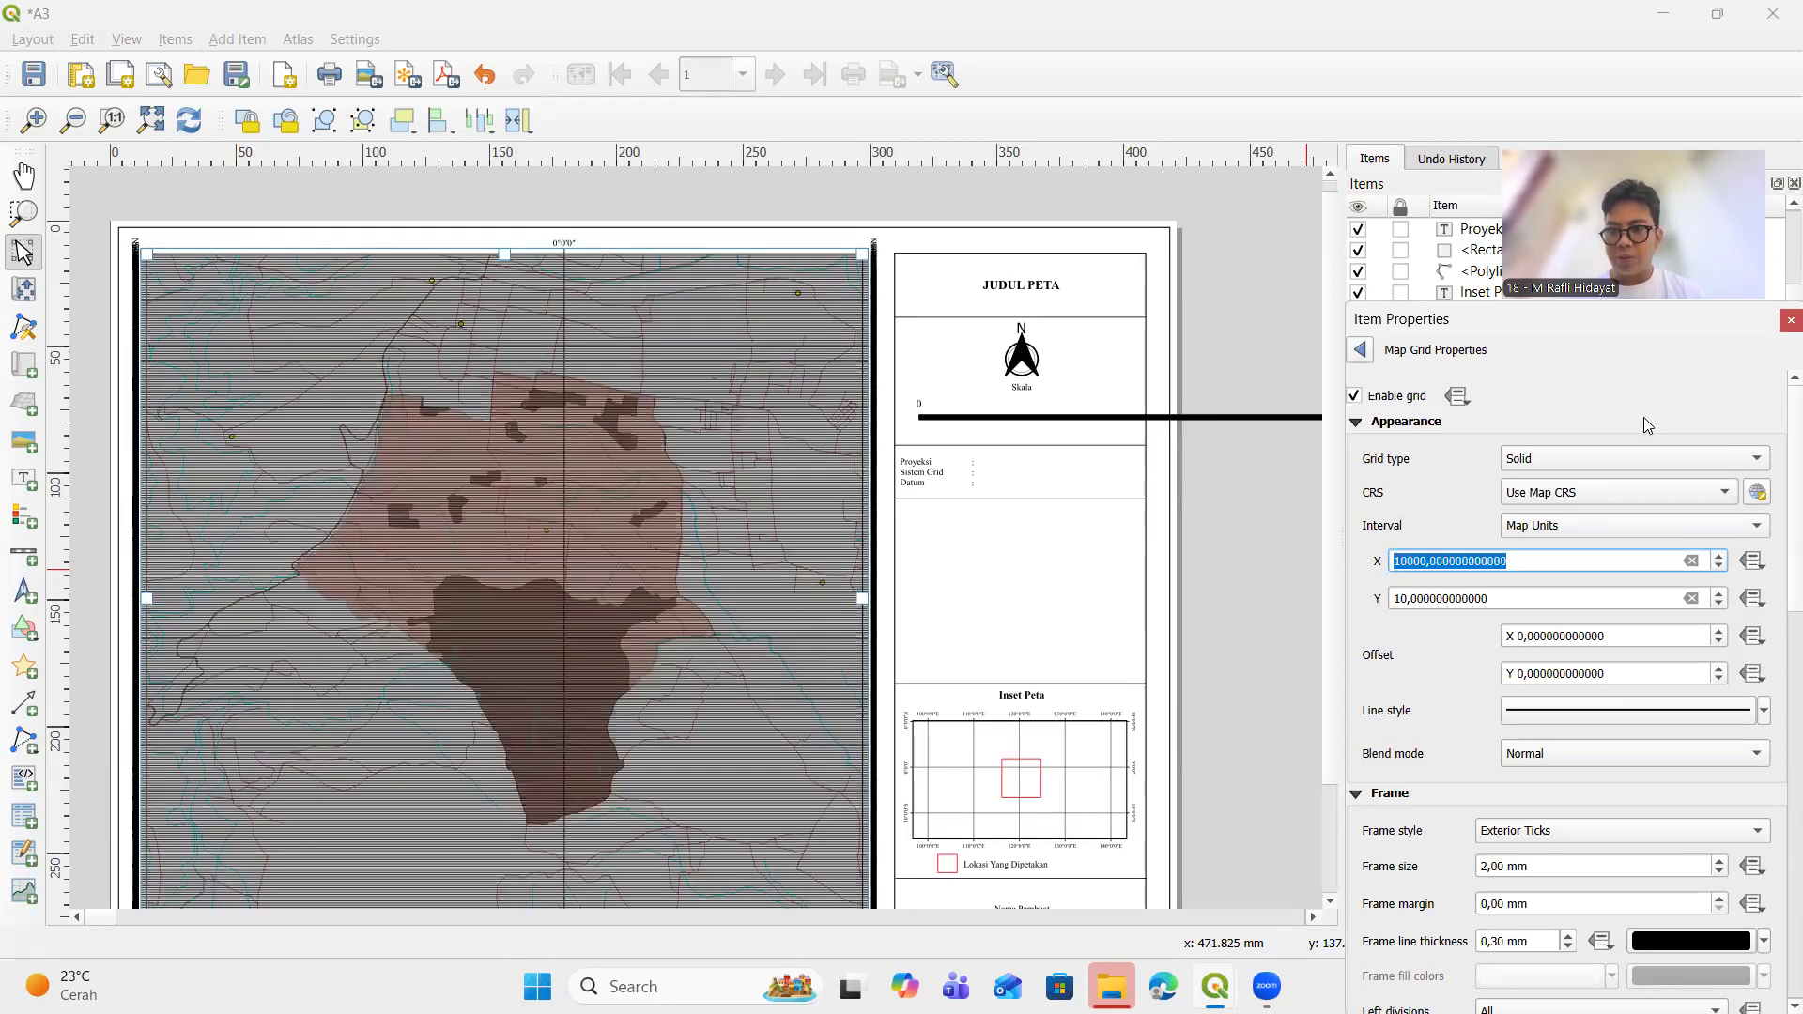
{"action": "type", "text": "1000000000000"}
{"action": "key", "text": "BackSpace"}
{"action": "key", "text": "BackSpace"}
{"action": "key", "text": "BackSpace"}
{"action": "key", "text": "BackSpace"}
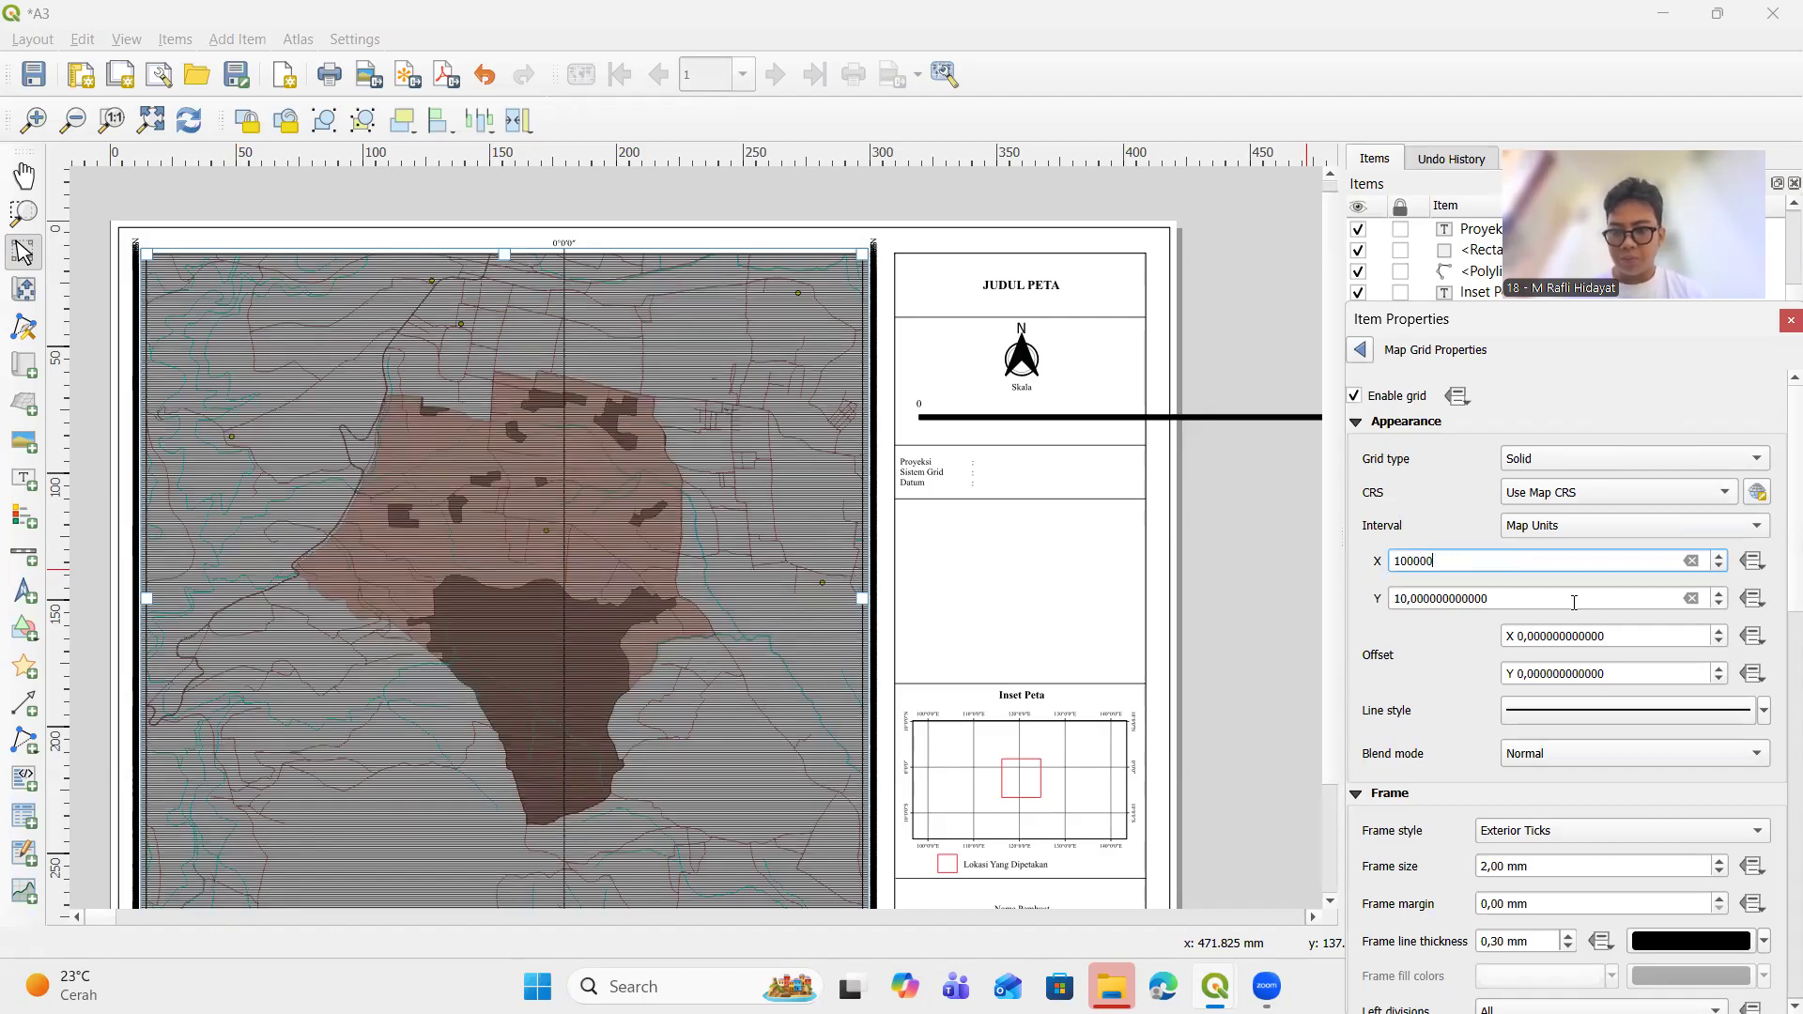
{"action": "key", "text": "Return"}
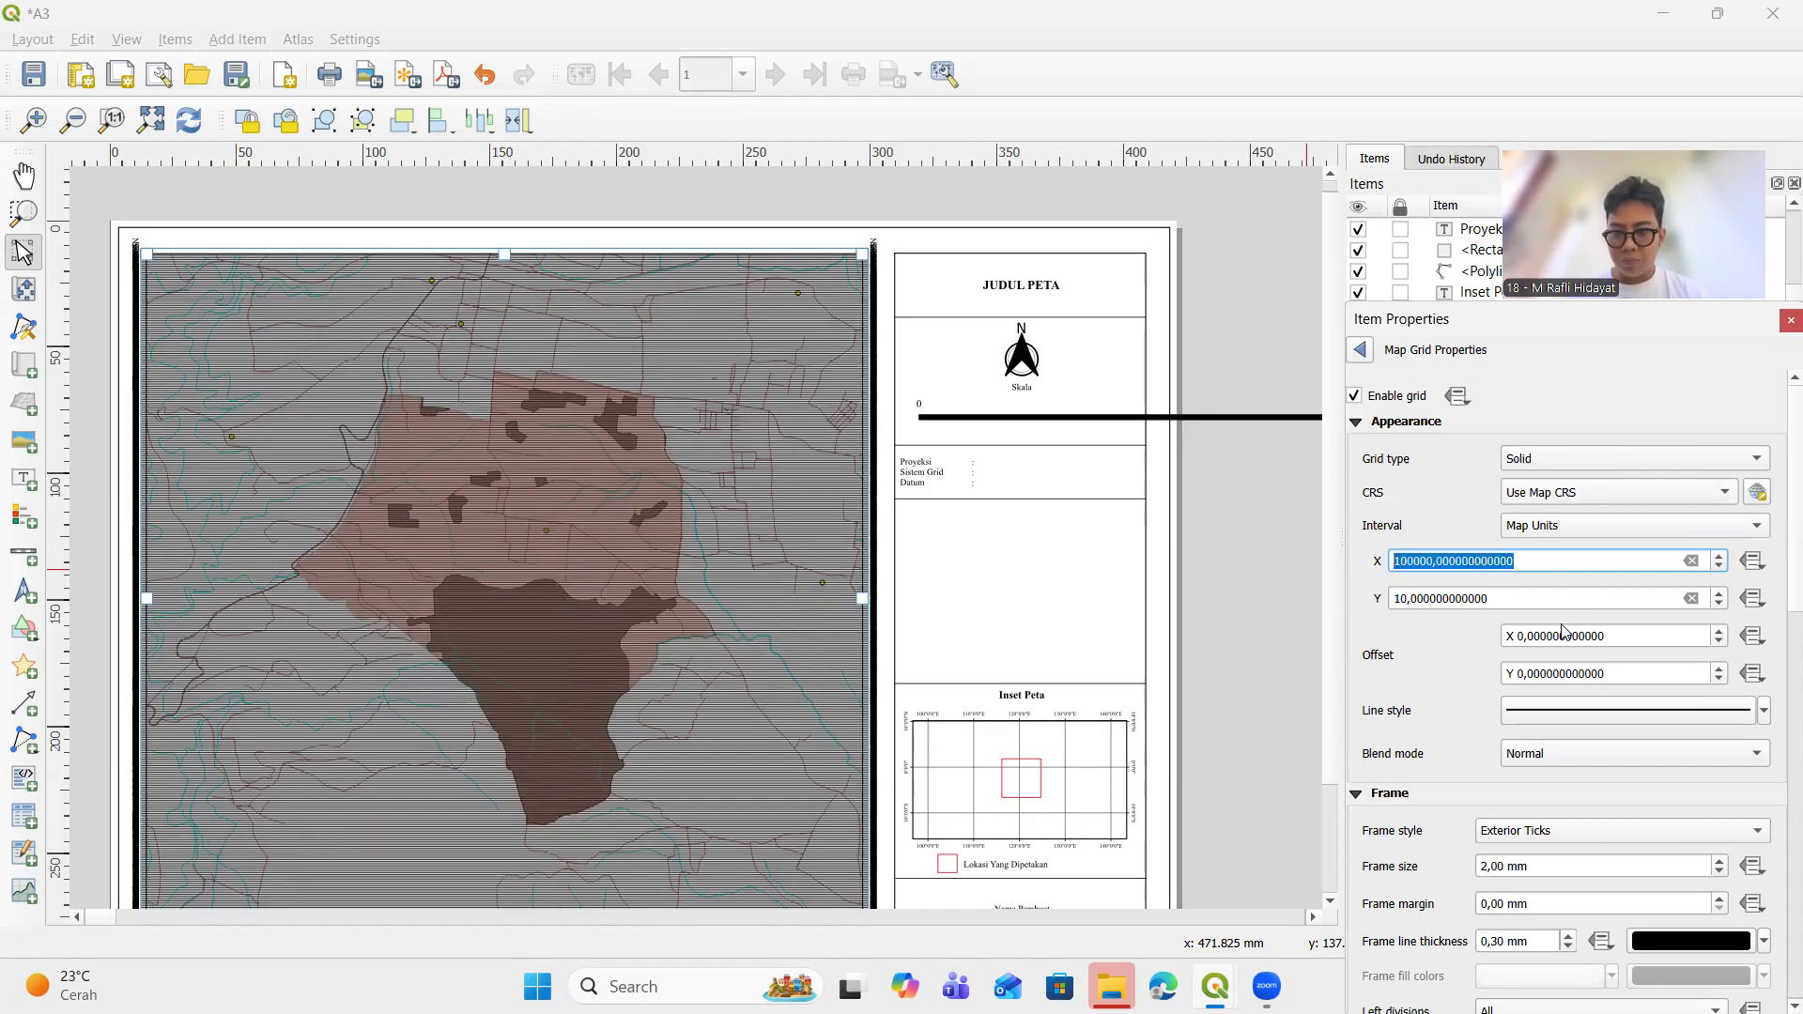
Copy the grid's X interval into its Y interval, making it 100000 map units
{"action": "left_click", "coordinate": [1440, 594]}
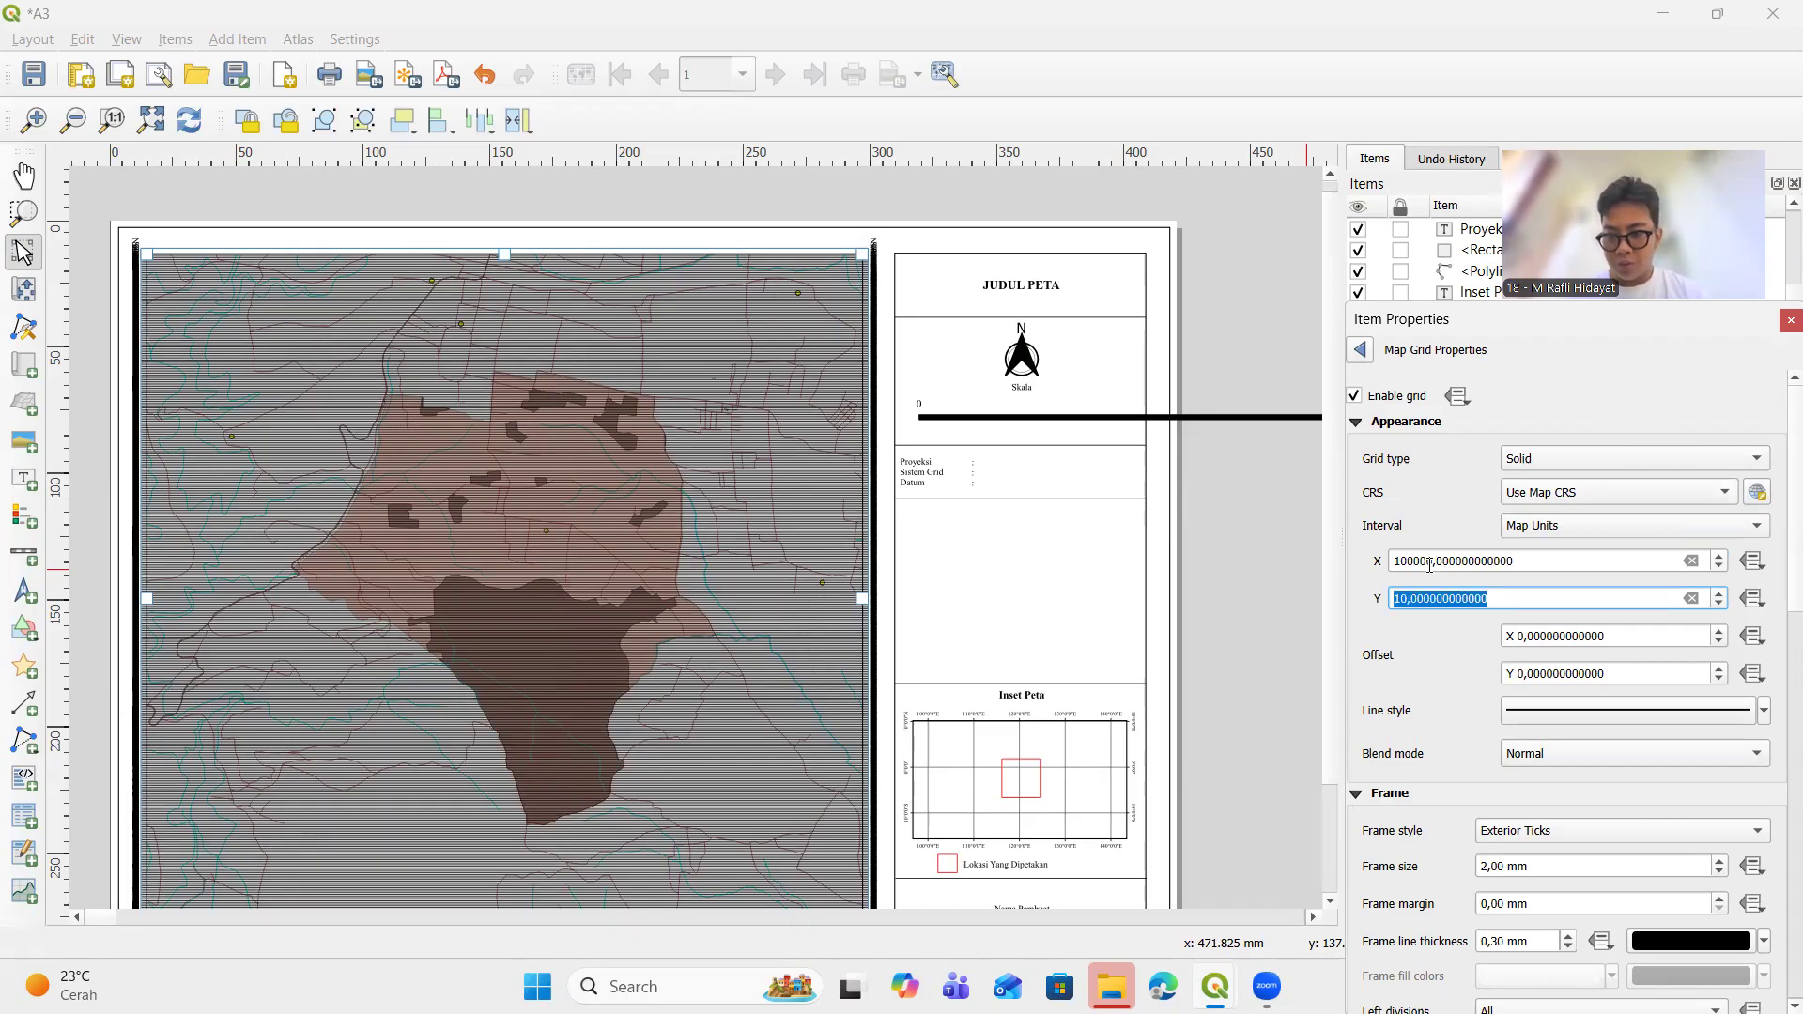
{"action": "left_click", "coordinate": [1429, 564]}
{"action": "key", "text": "ctrl+c"}
{"action": "left_click", "coordinate": [1434, 592]}
{"action": "double_click", "coordinate": [1431, 596]}
{"action": "key", "text": "ctrl+v"}
{"action": "triple_click", "coordinate": [1438, 597]}
{"action": "key", "text": "ctrl+v"}
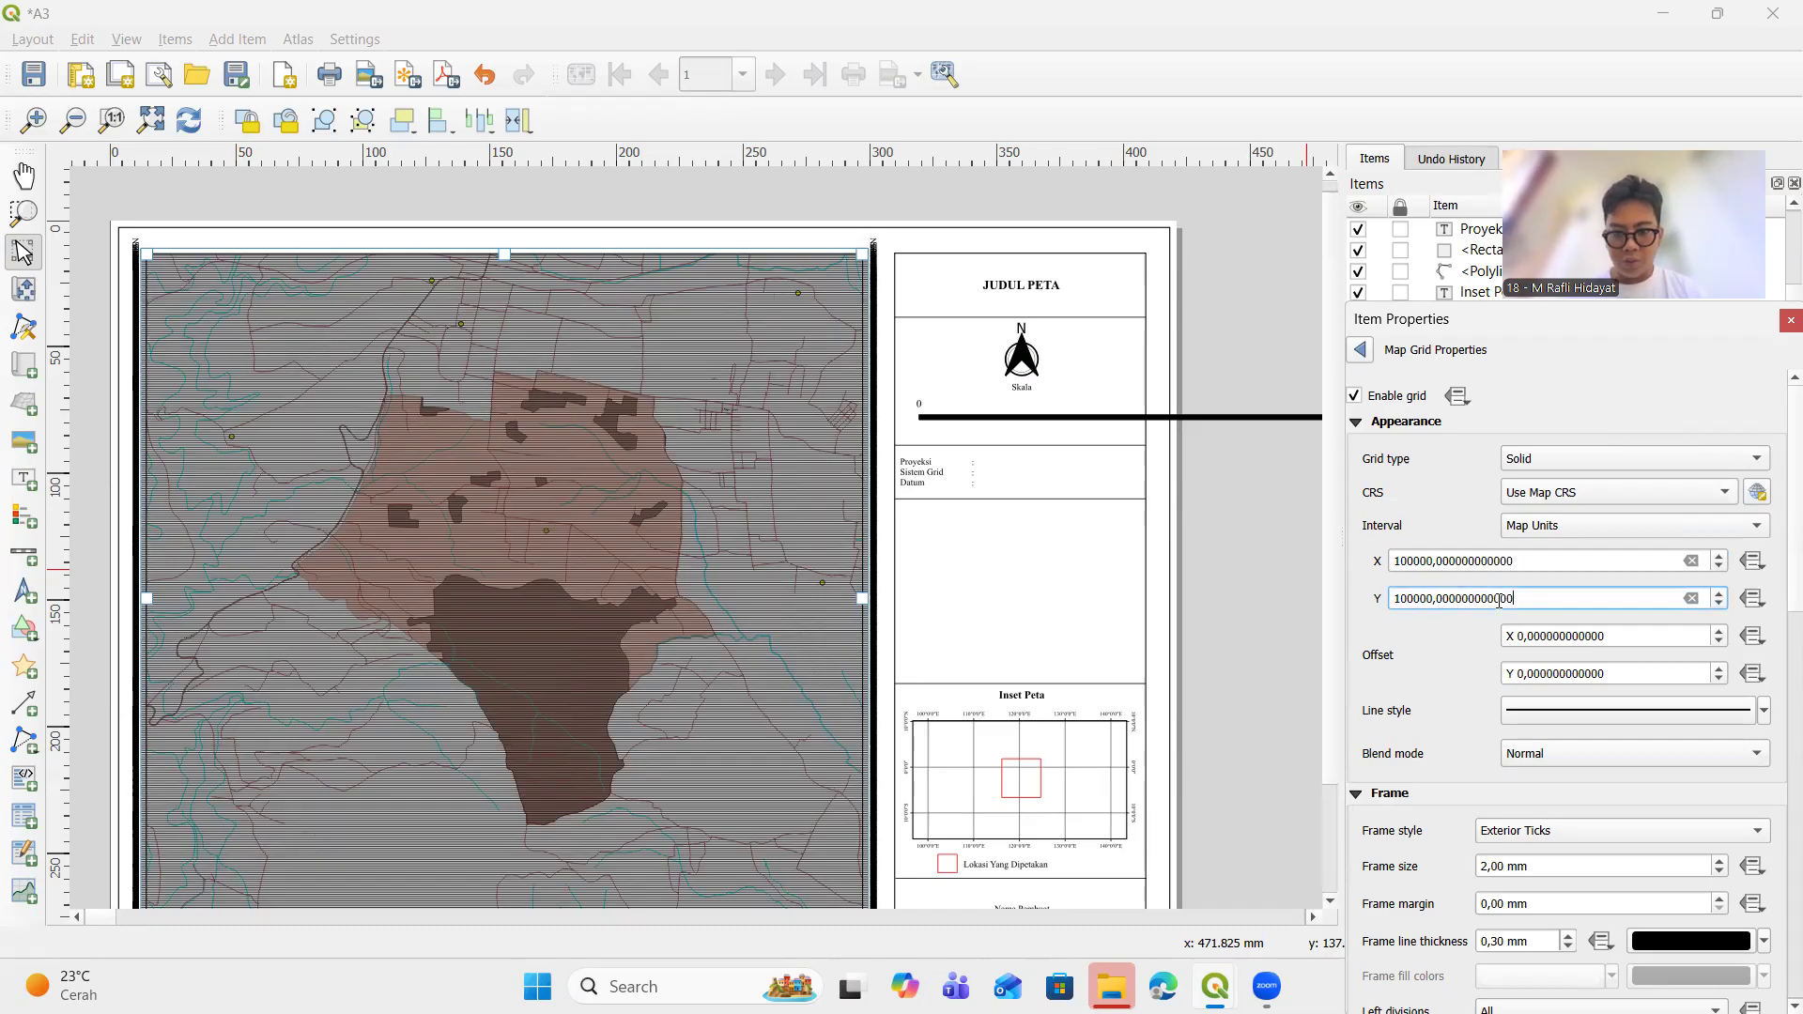
{"action": "key", "text": "Return"}
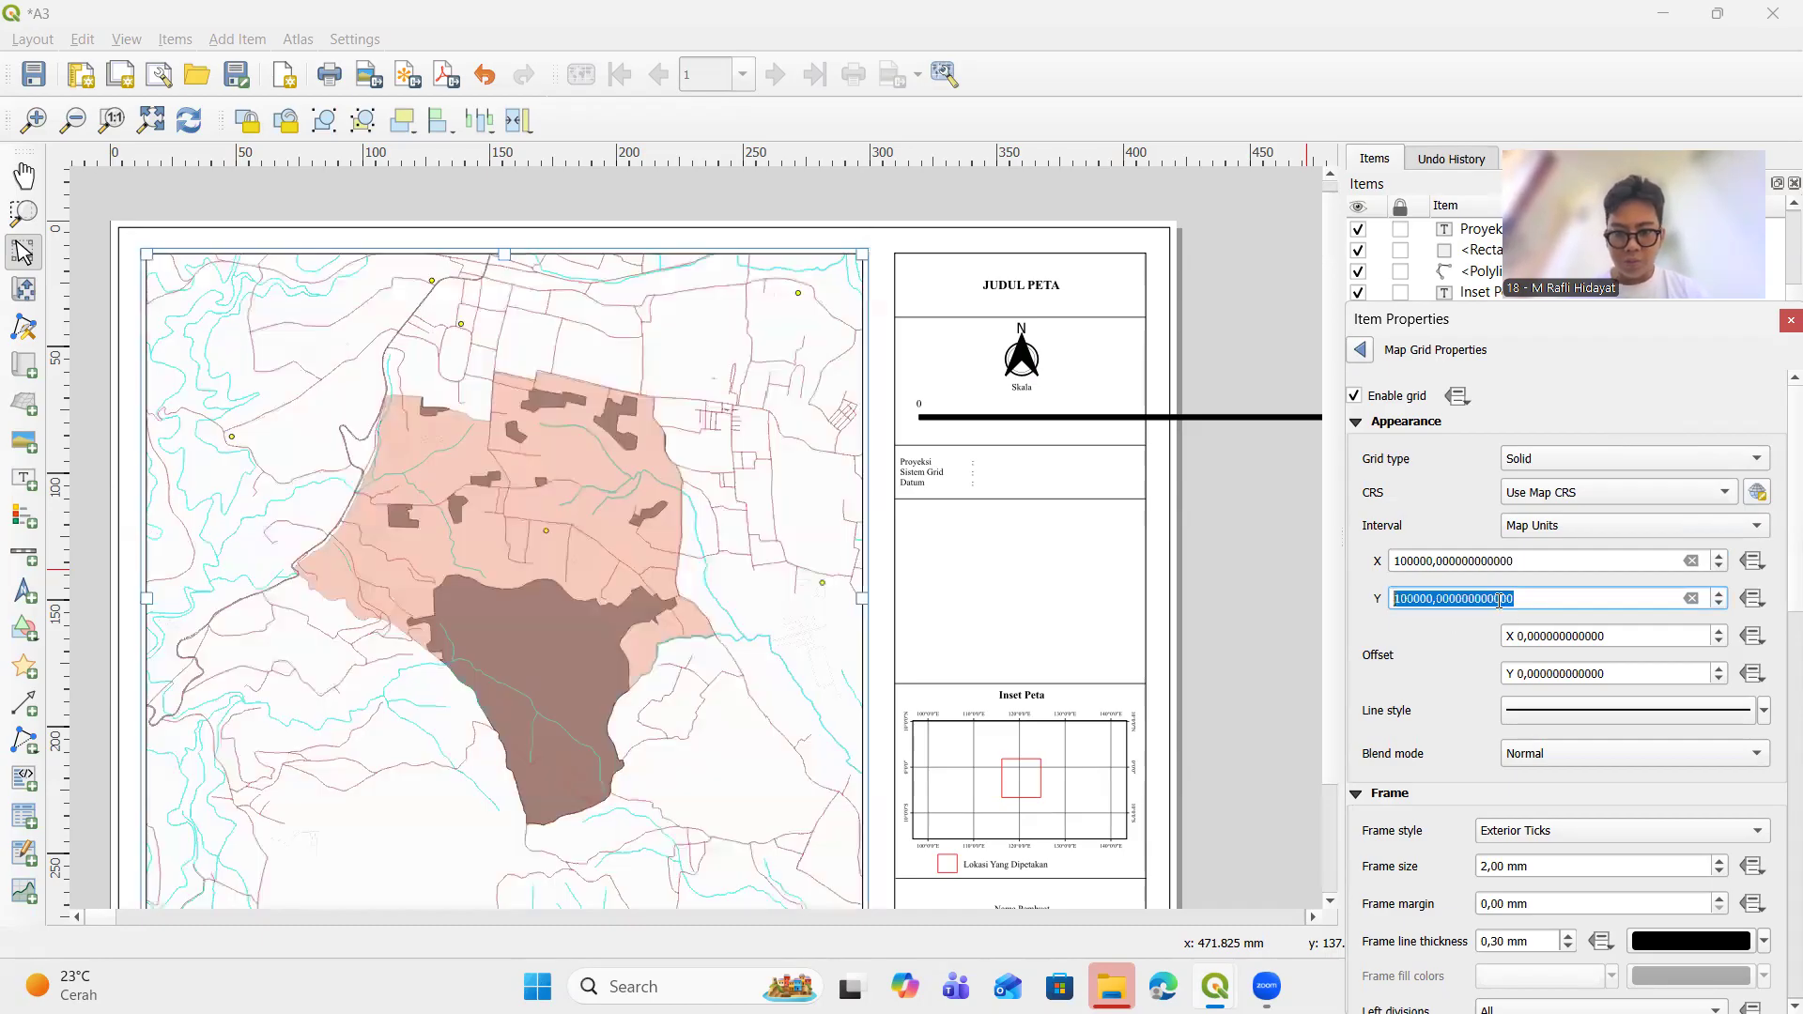
Reduce both the Y and X intervals of the main map's grid to 10000 map units
{"action": "left_click", "coordinate": [1378, 612]}
{"action": "left_click", "coordinate": [1424, 600]}
{"action": "key", "text": "BackSpace"}
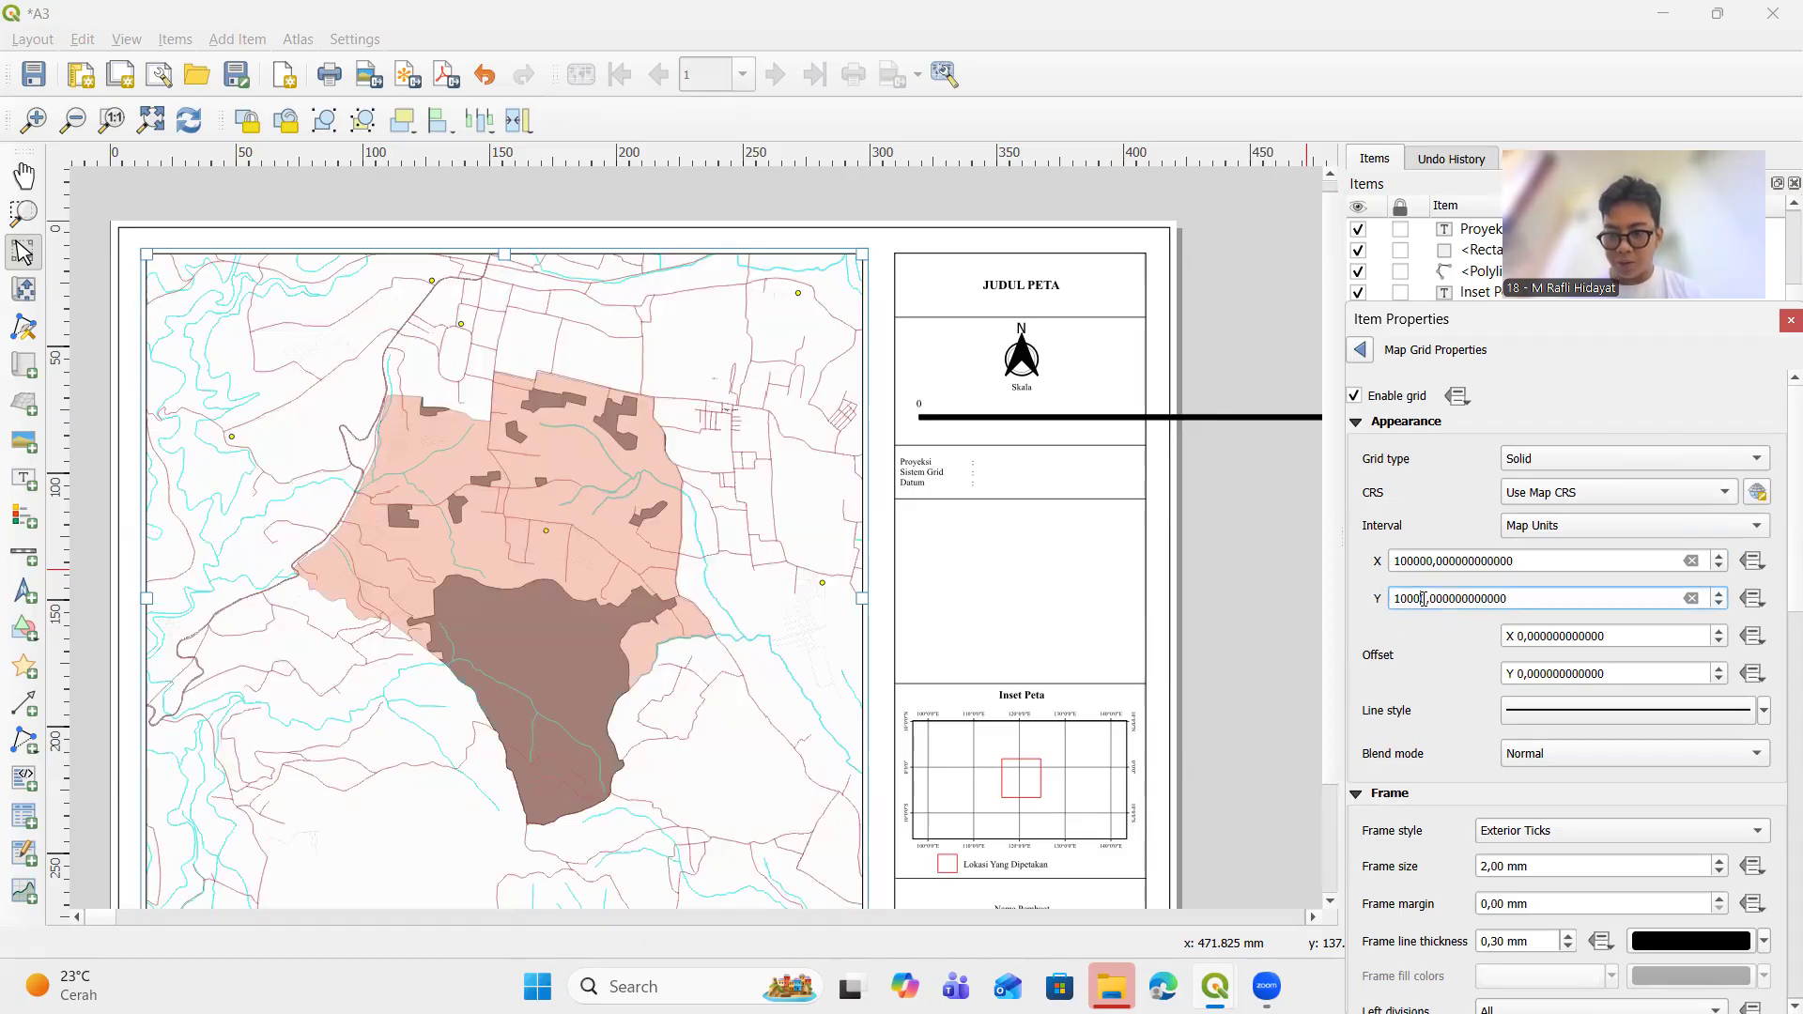
{"action": "left_click", "coordinate": [1433, 561]}
{"action": "key", "text": "BackSpace"}
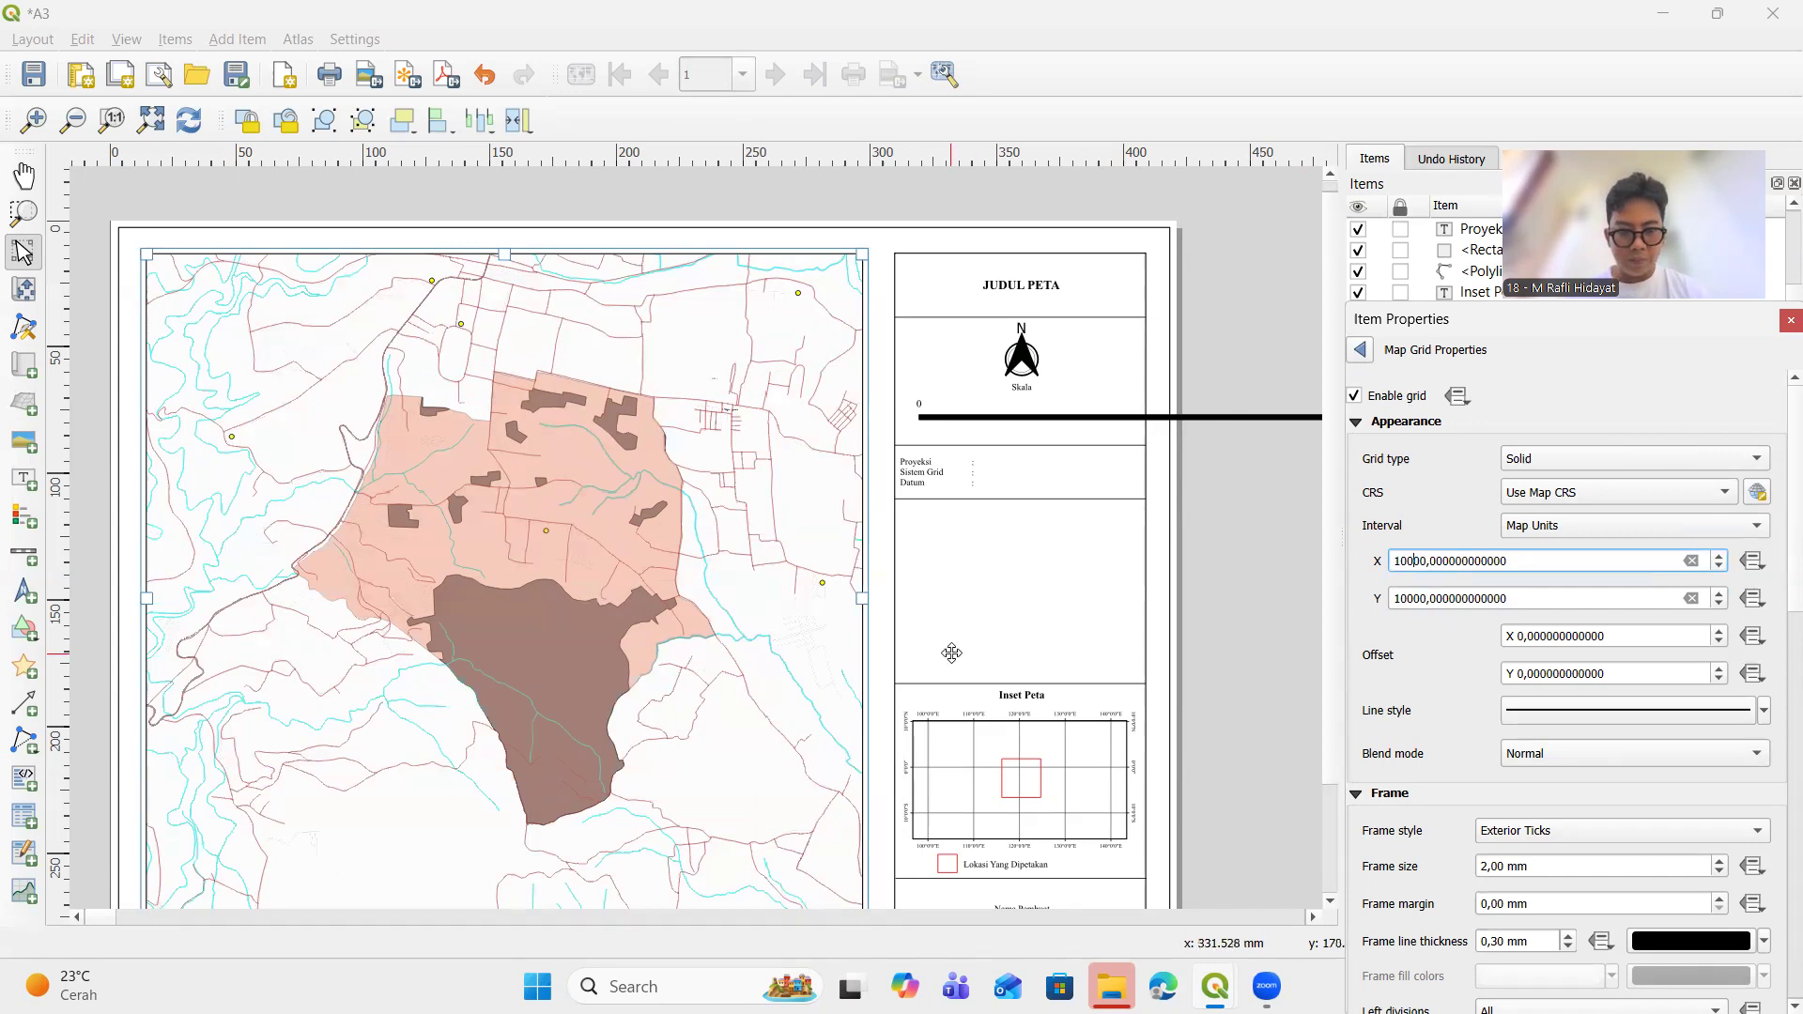
{"action": "left_click", "coordinate": [1451, 633]}
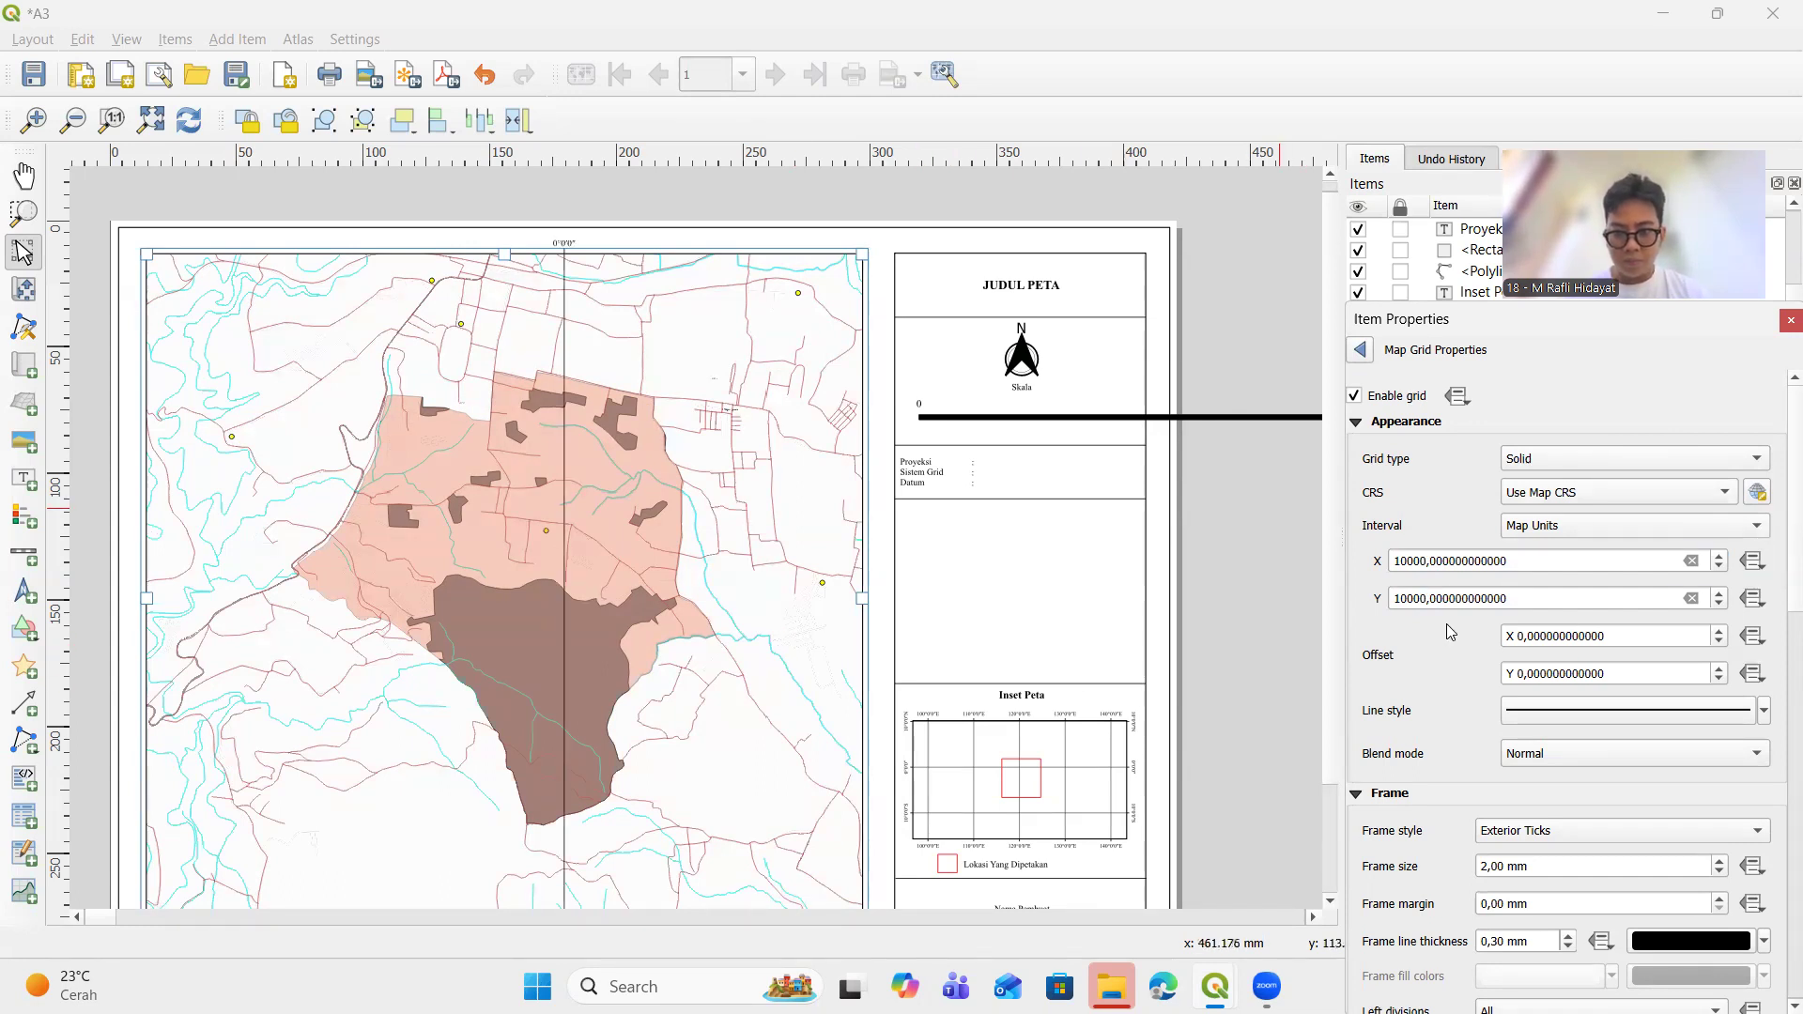
Reduce the X and Y intervals of the main map's grid to 1000 map units and leave the grid properties
{"action": "left_click", "coordinate": [1418, 561]}
{"action": "key", "text": "BackSpace"}
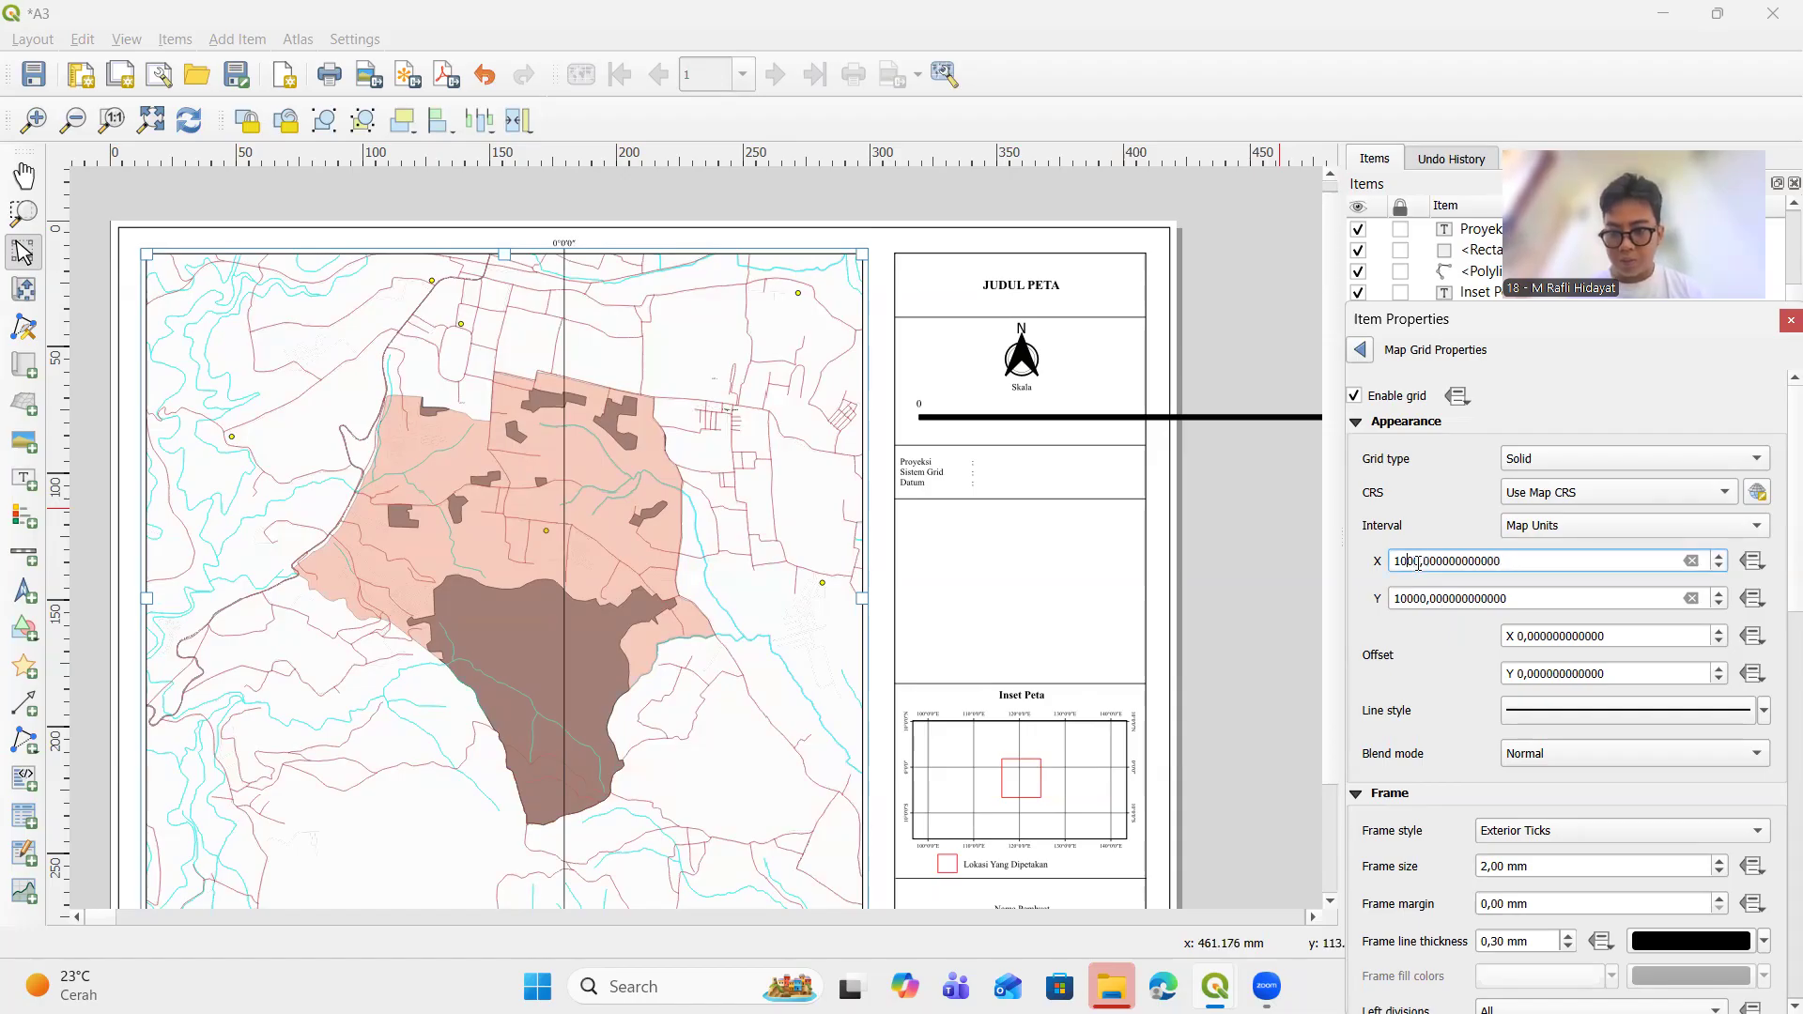
{"action": "key", "text": "BackSpace"}
{"action": "left_click", "coordinate": [1434, 636]}
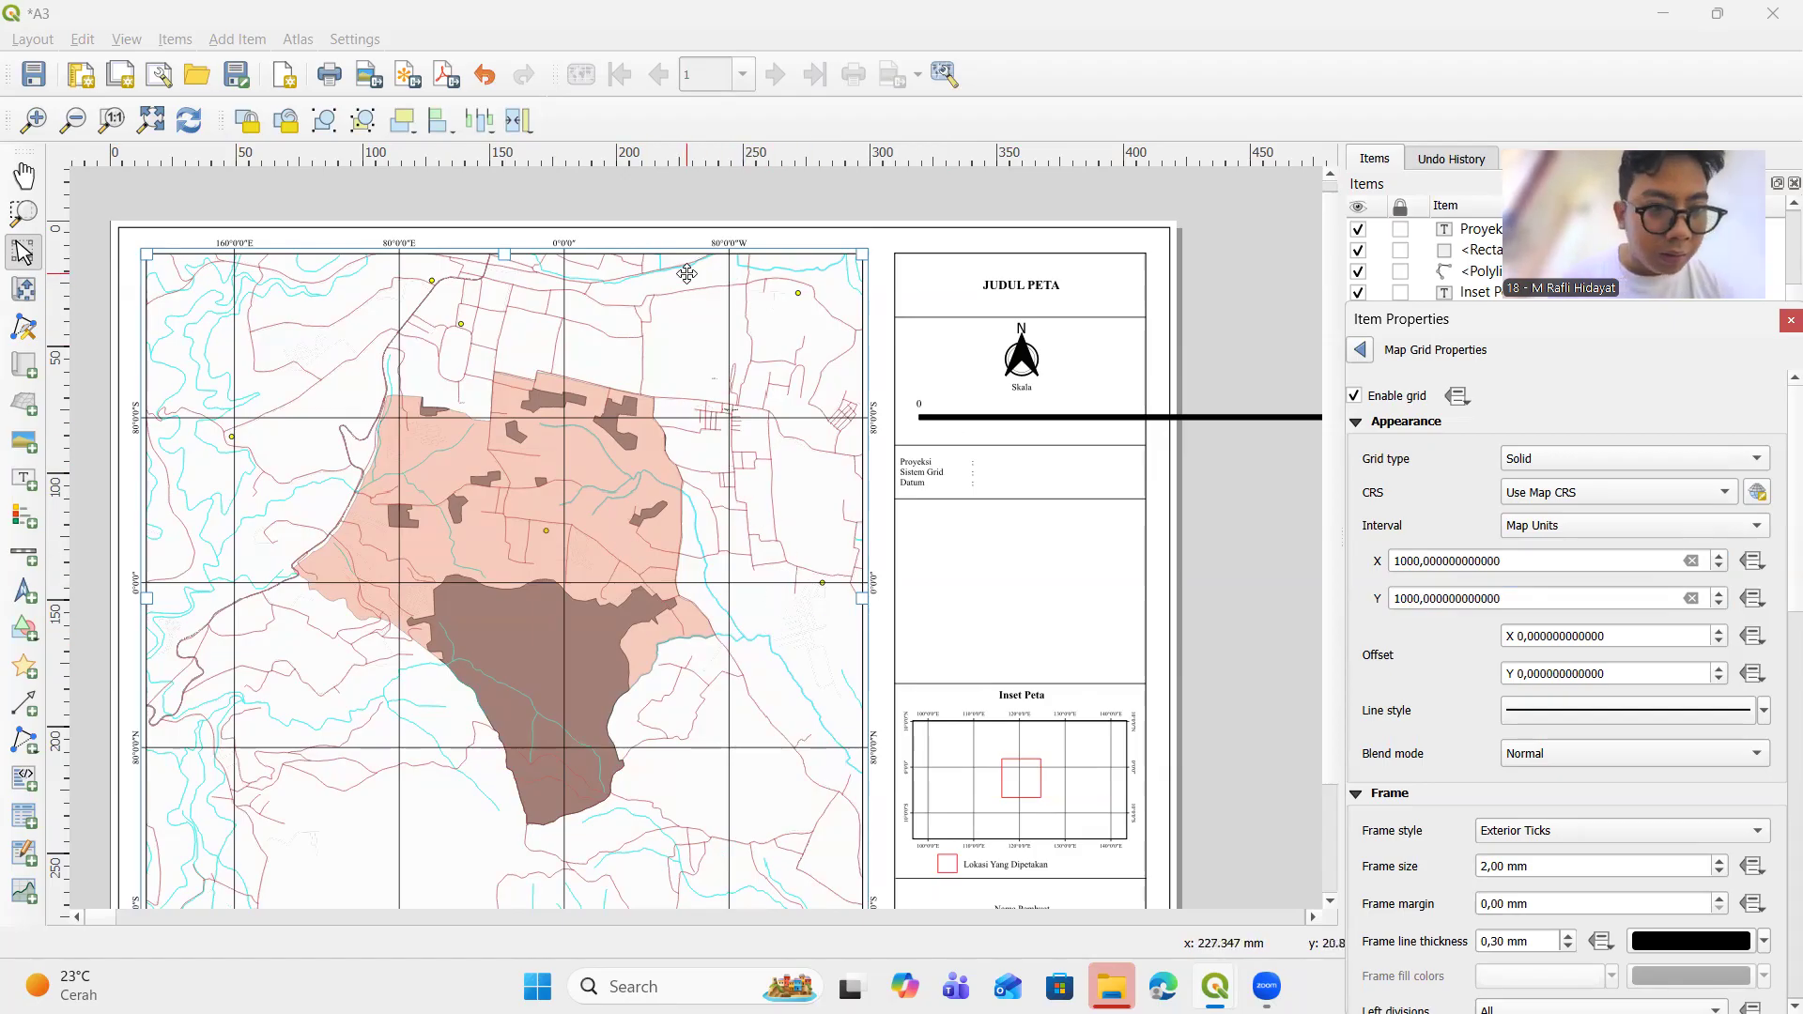
{"action": "left_click", "coordinate": [1360, 350]}
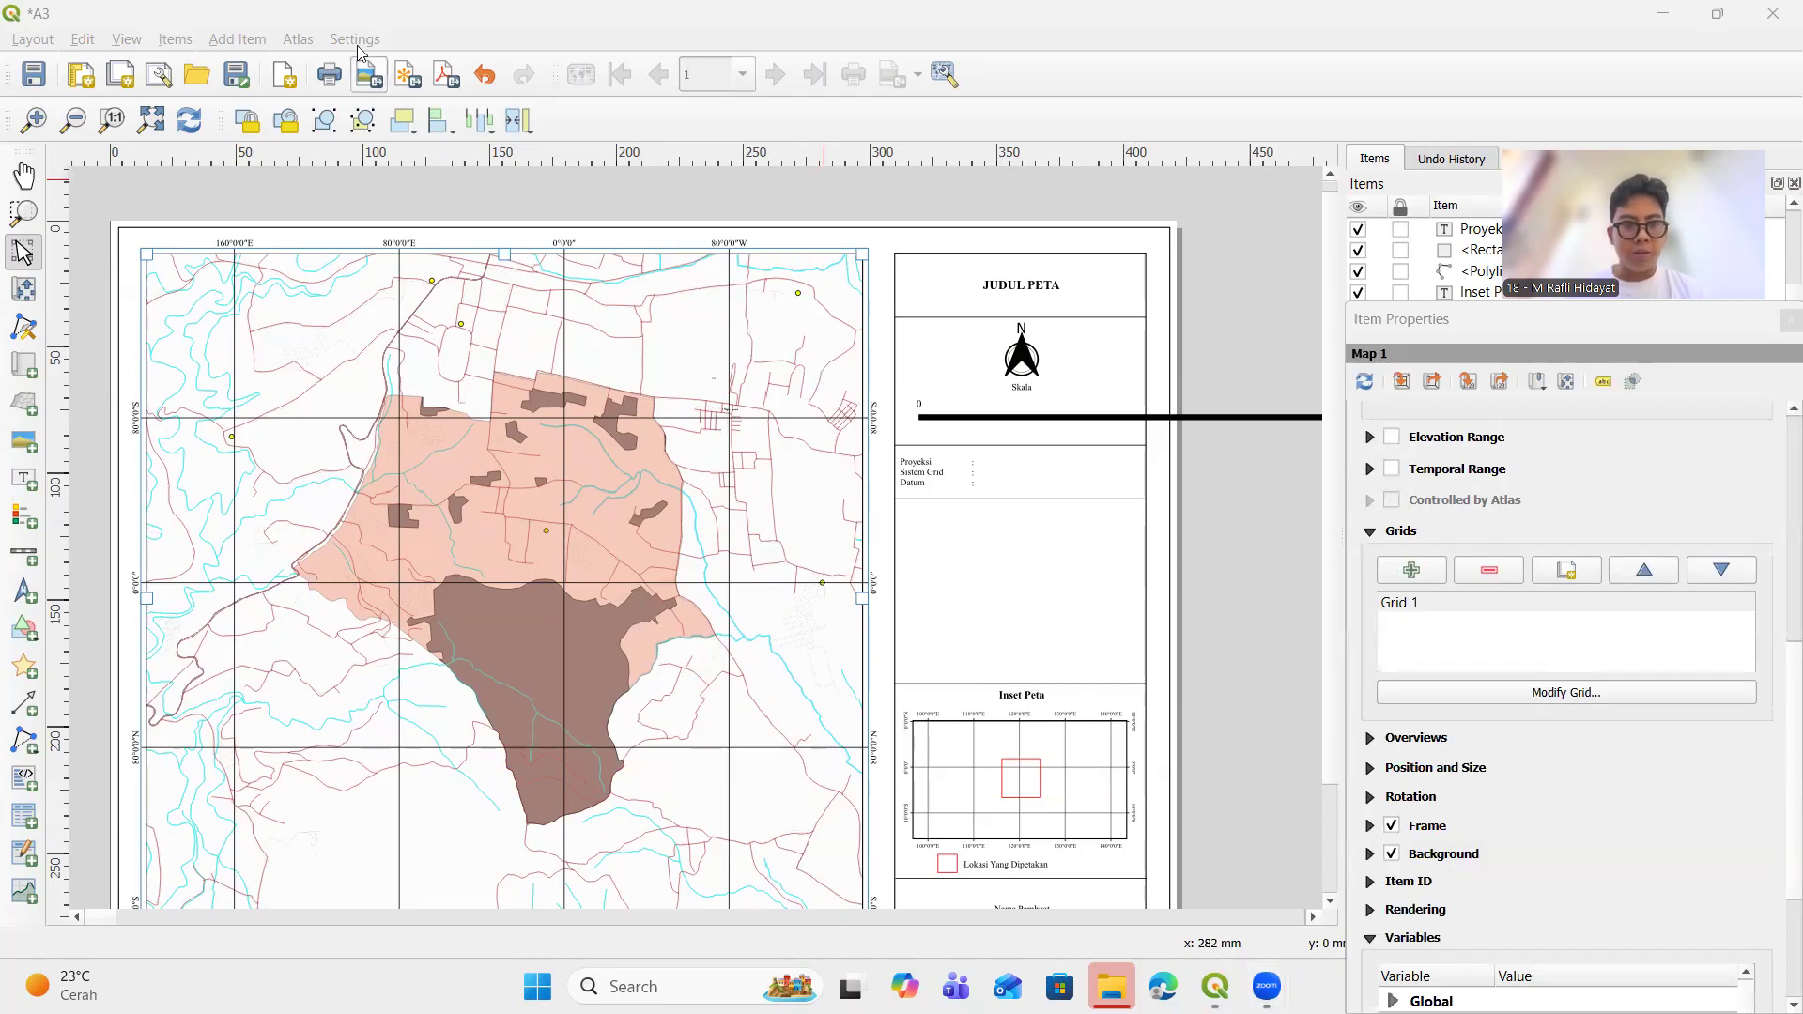
Add a legend in the empty box between the projection text and the inset map
{"action": "left_click", "coordinate": [1054, 526]}
{"action": "left_click", "coordinate": [250, 39]}
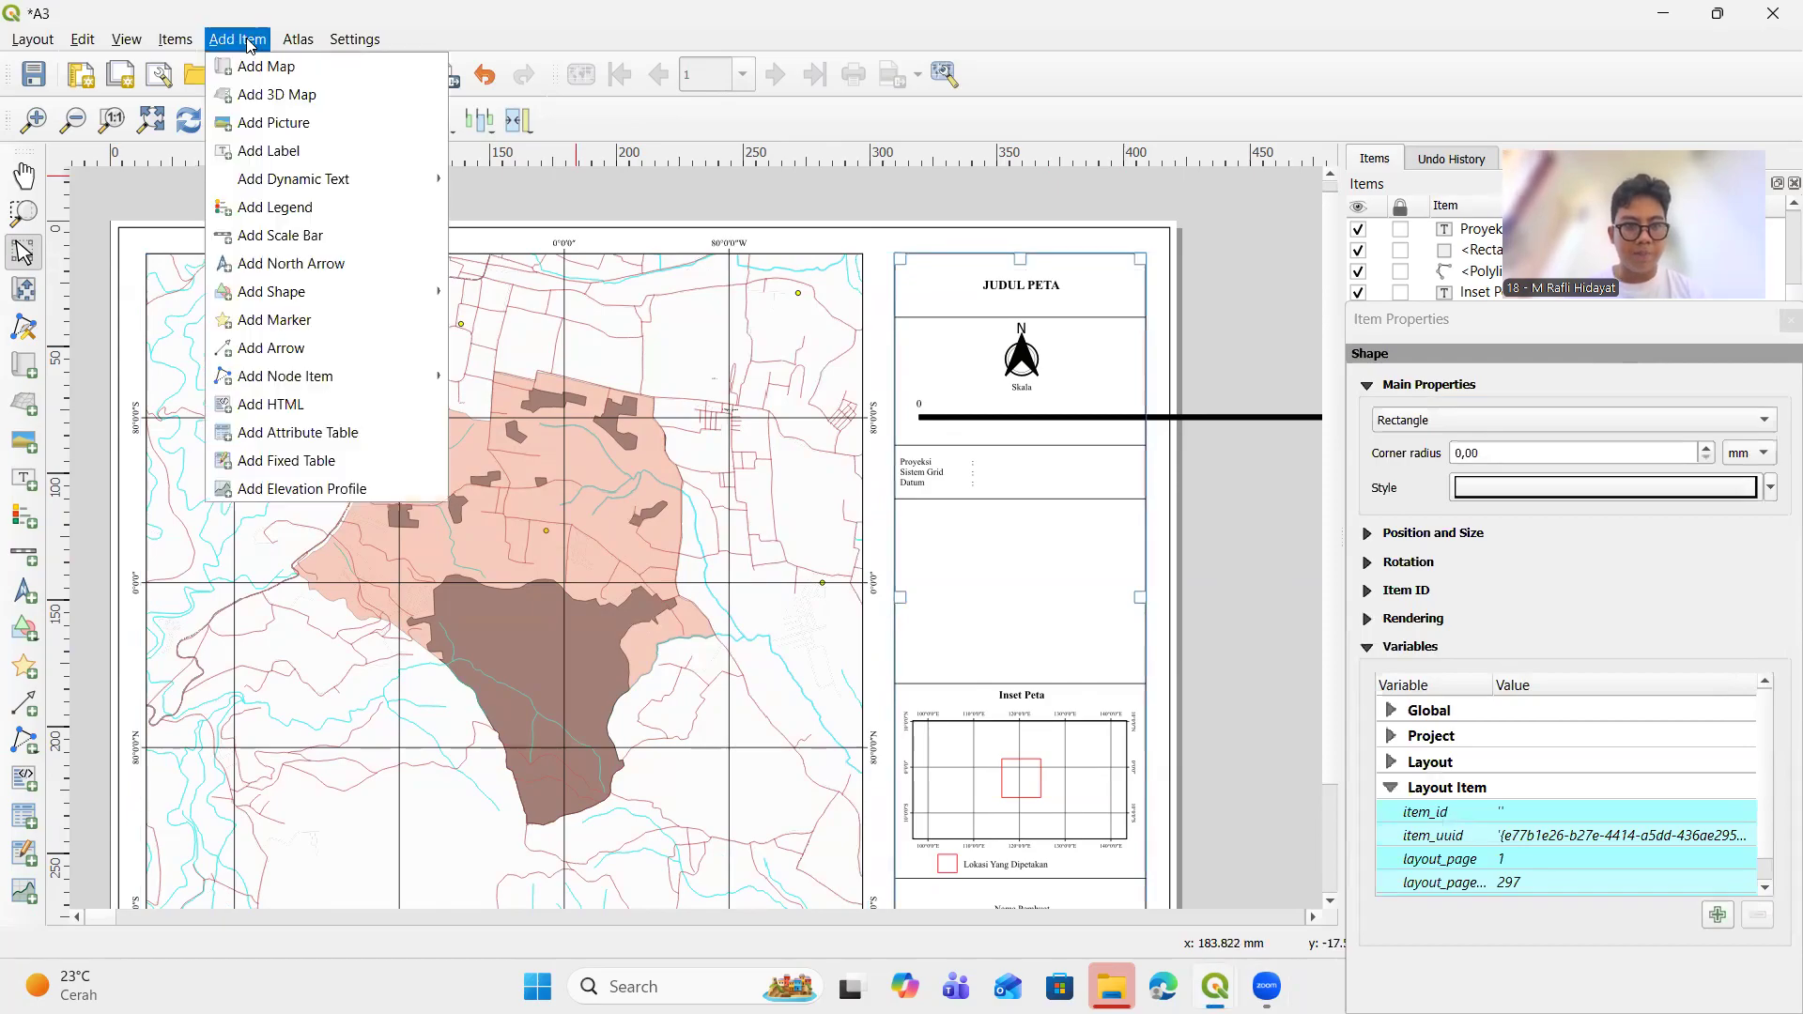
{"action": "left_click", "coordinate": [282, 207]}
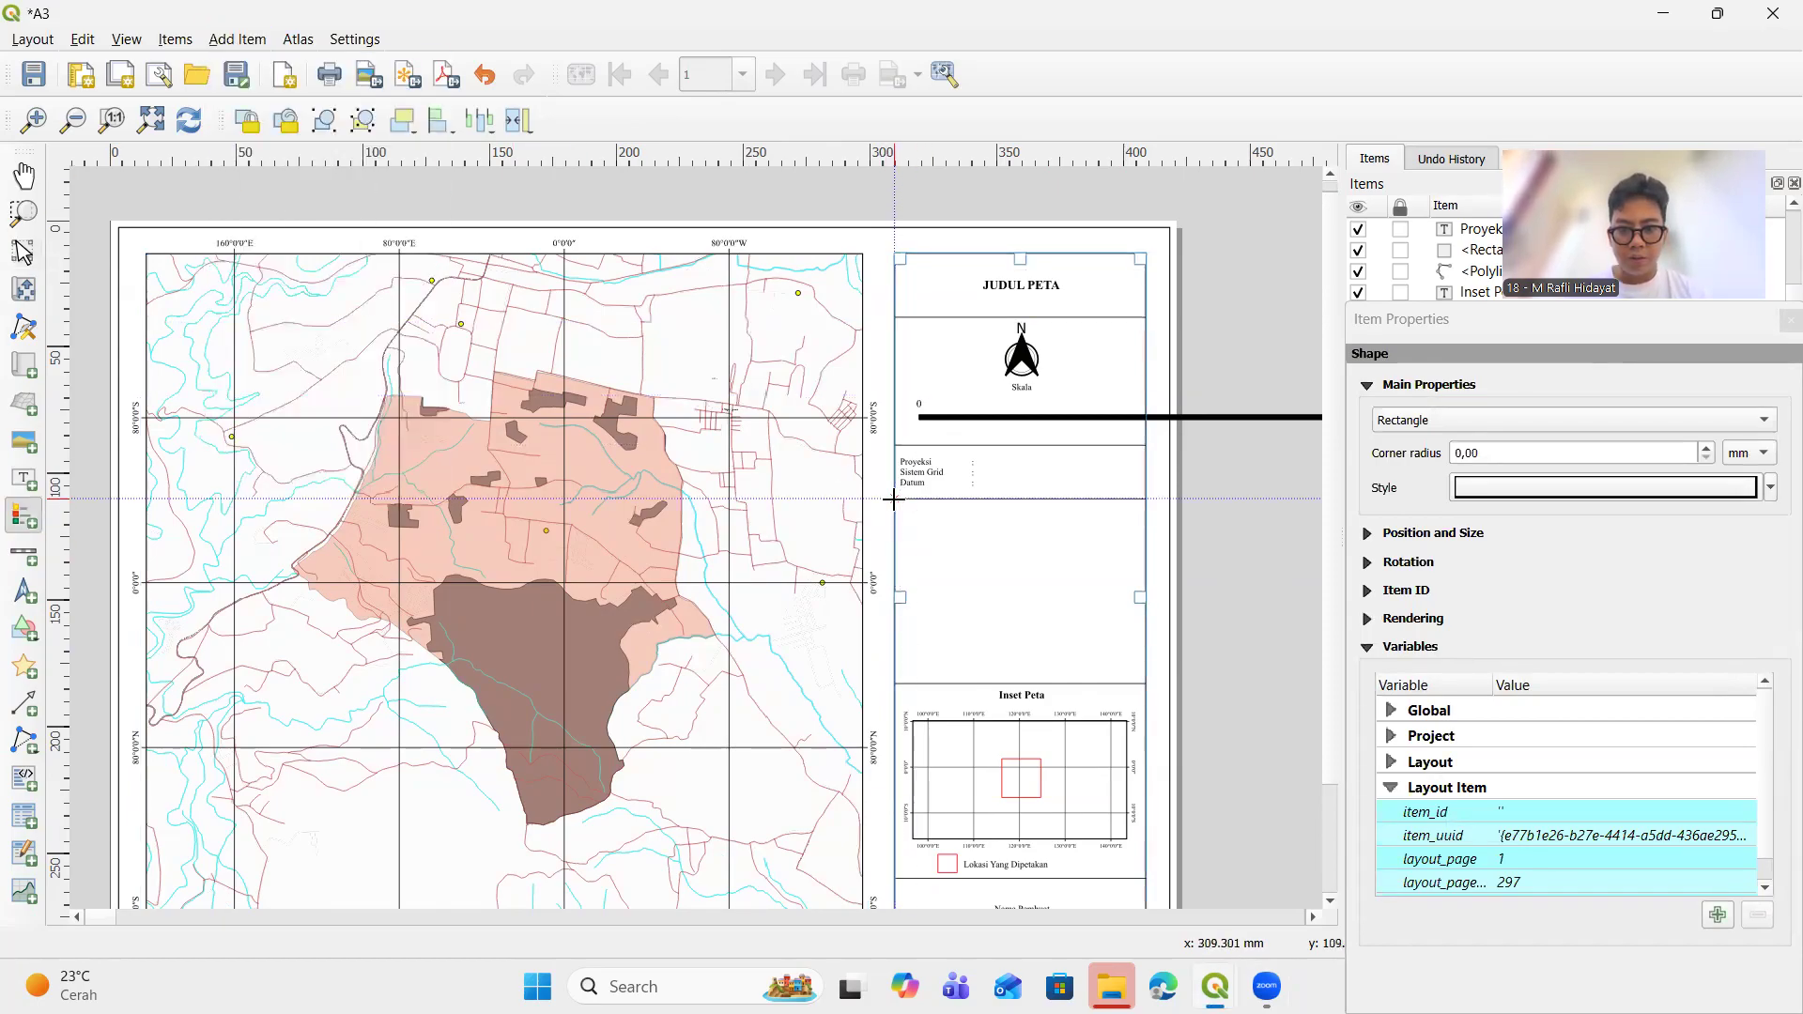
{"action": "left_click_drag", "start_coordinate": [896, 499], "coordinate": [1147, 685]}
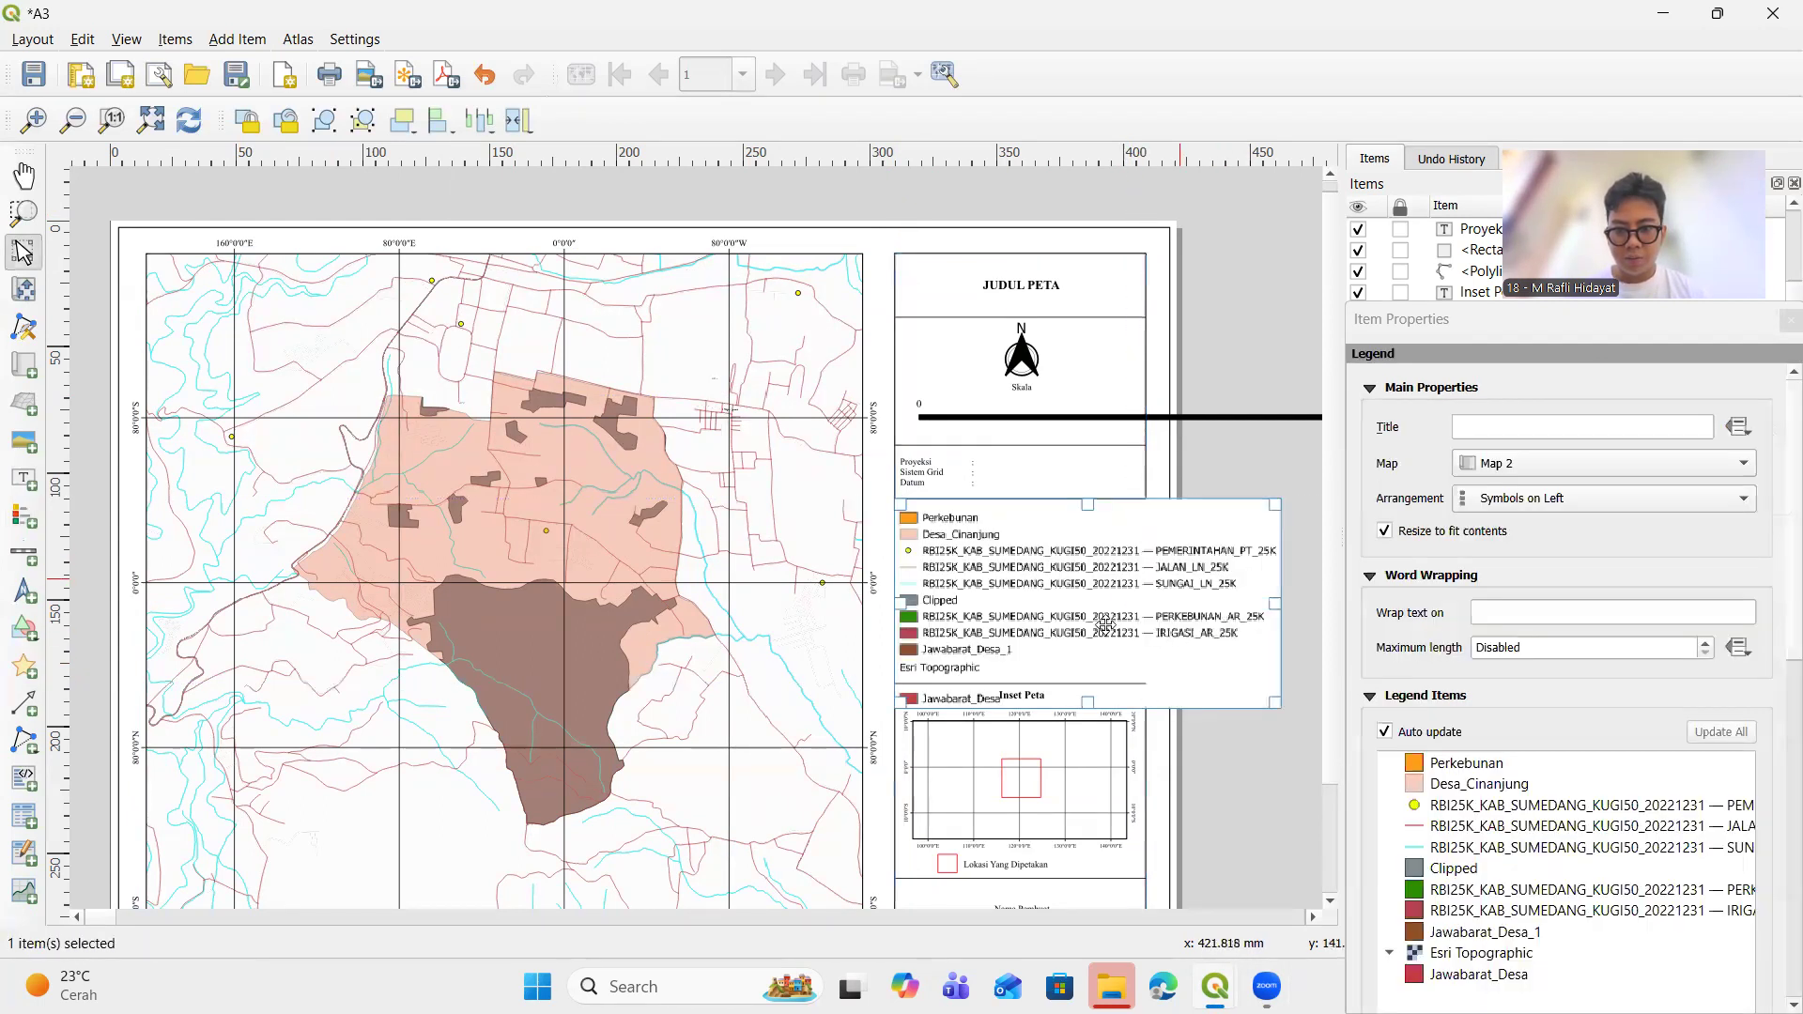
{"action": "scroll", "coordinate": [1076, 663], "scroll_direction": "up", "scroll_amount": 1}
{"action": "scroll", "coordinate": [1077, 664], "scroll_direction": "up", "scroll_amount": 1}
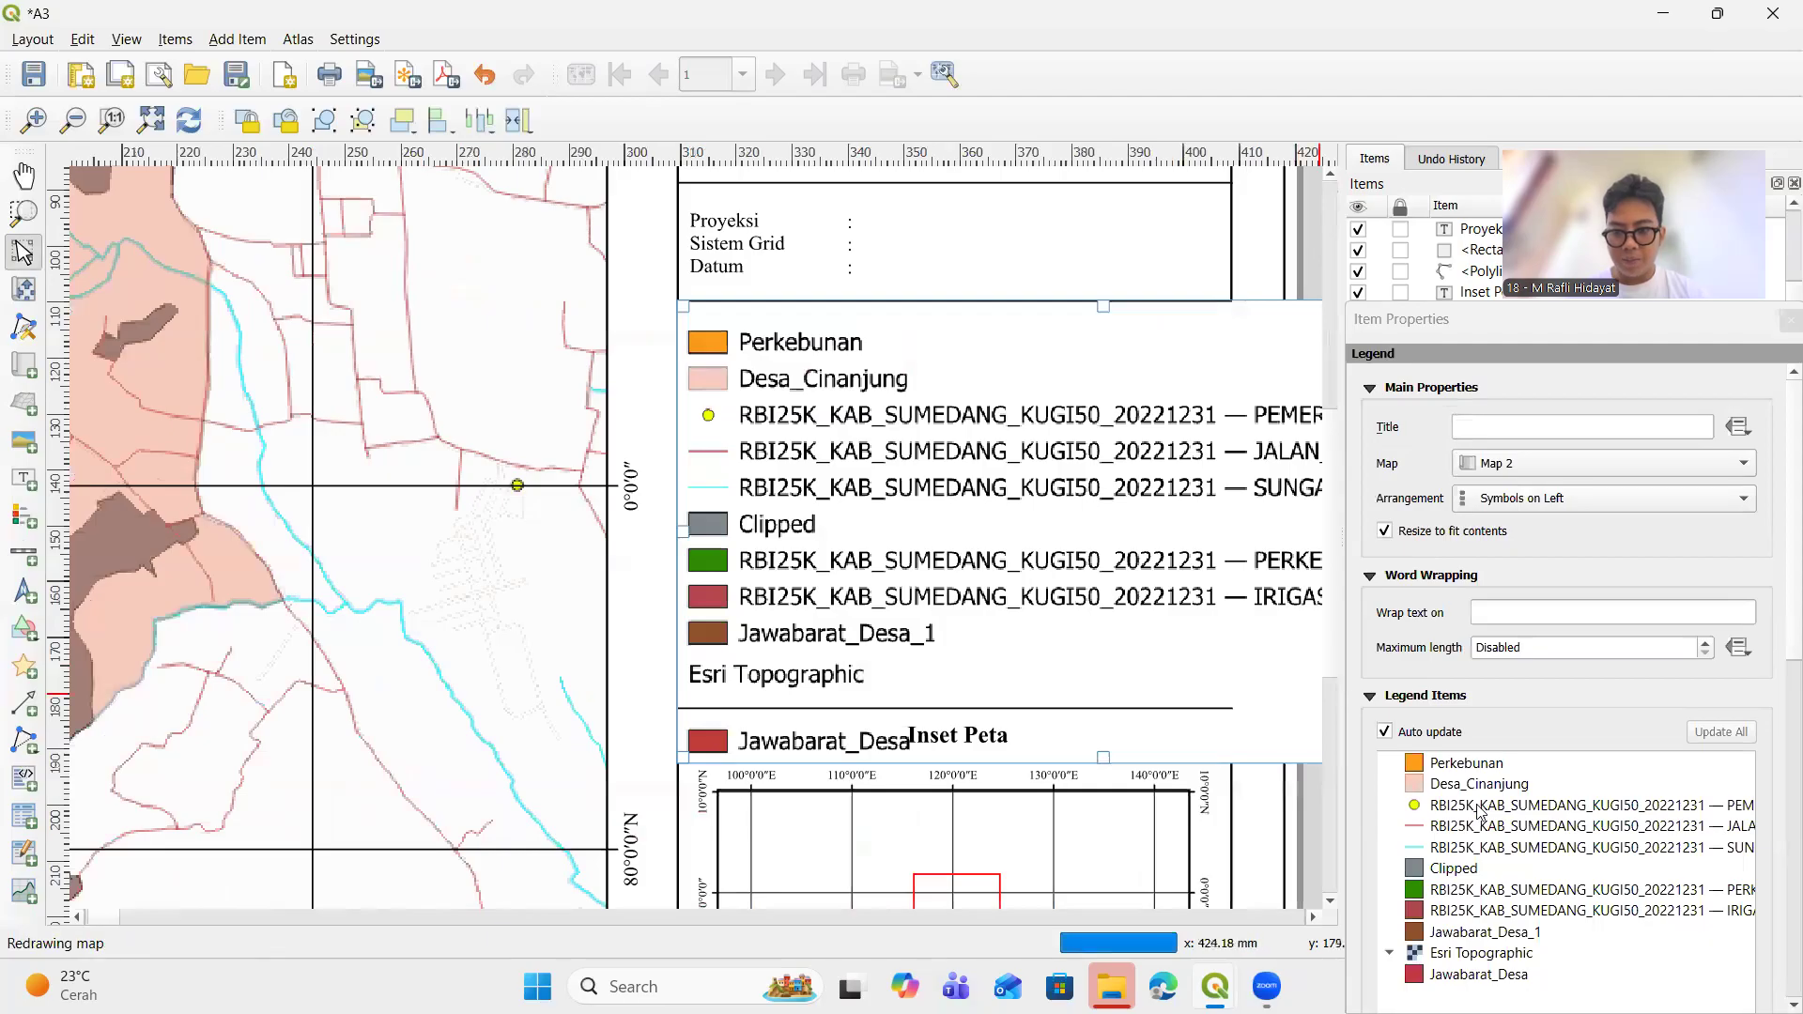
Turn off the legend's auto update and remove the Jawabarat_Desa and Esri Topographic entries from it
{"action": "scroll", "coordinate": [1451, 794], "scroll_direction": "down", "scroll_amount": 2}
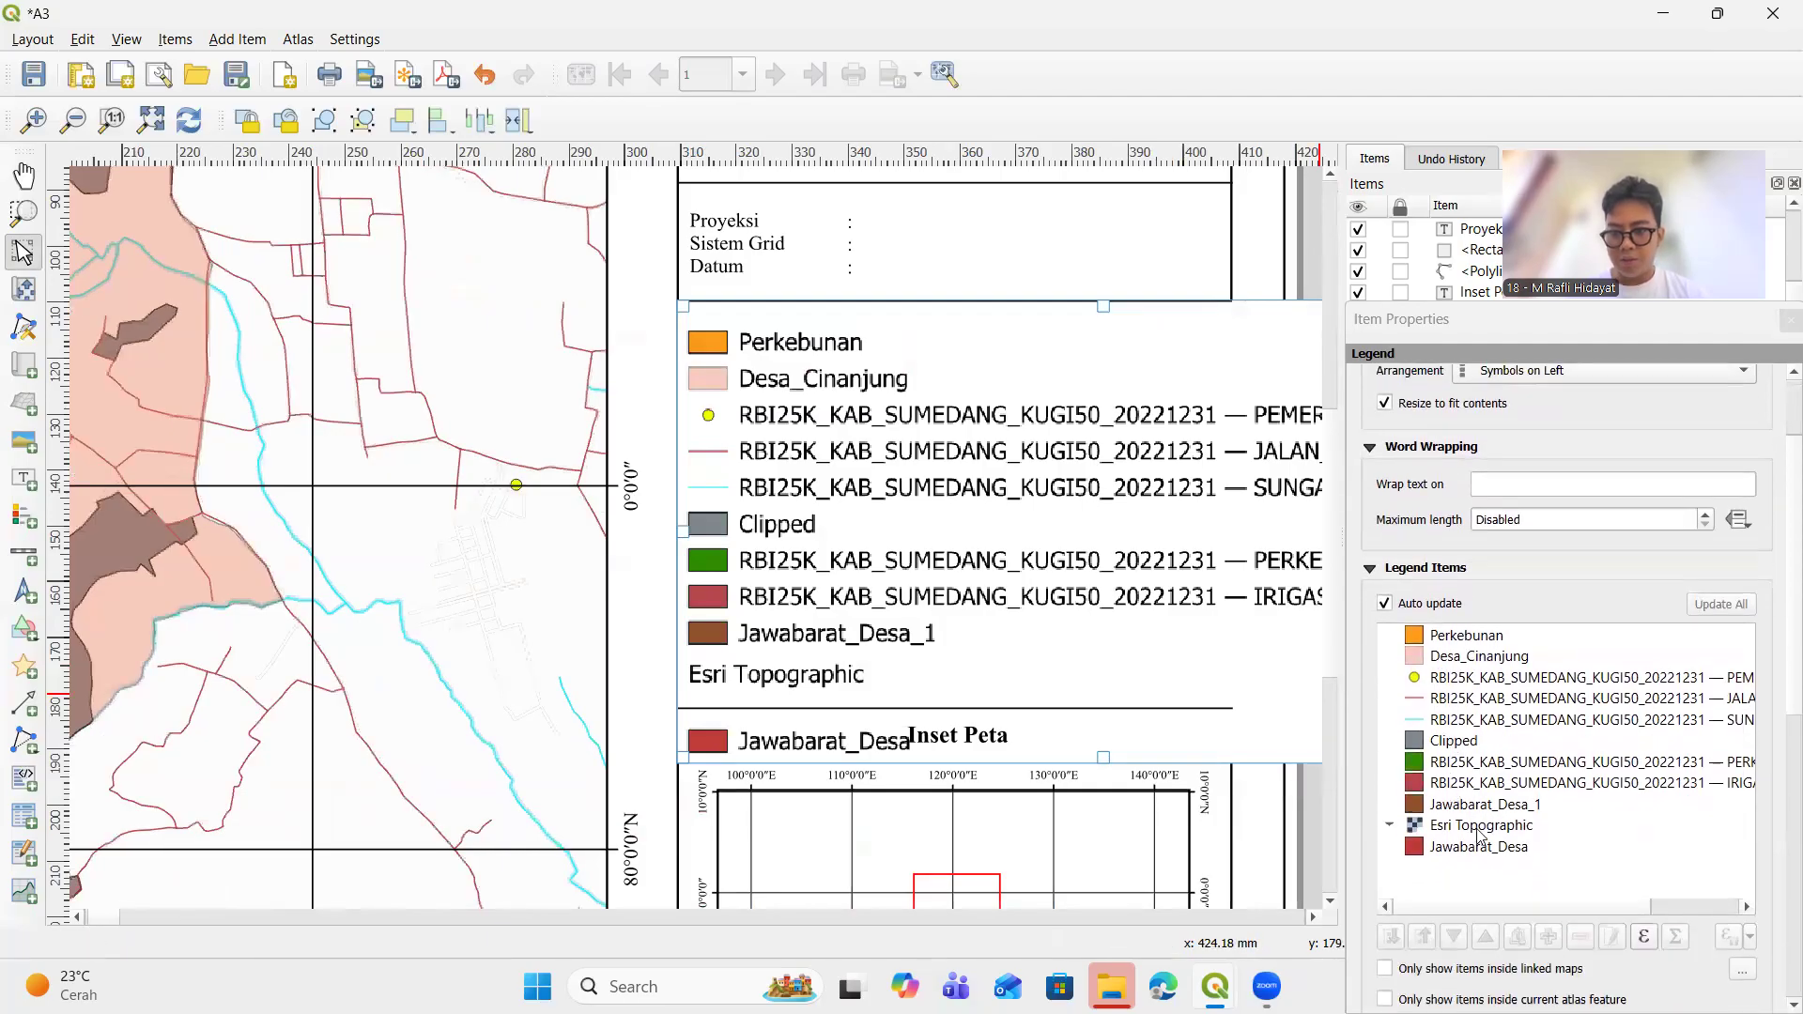
{"action": "left_click", "coordinate": [1477, 832]}
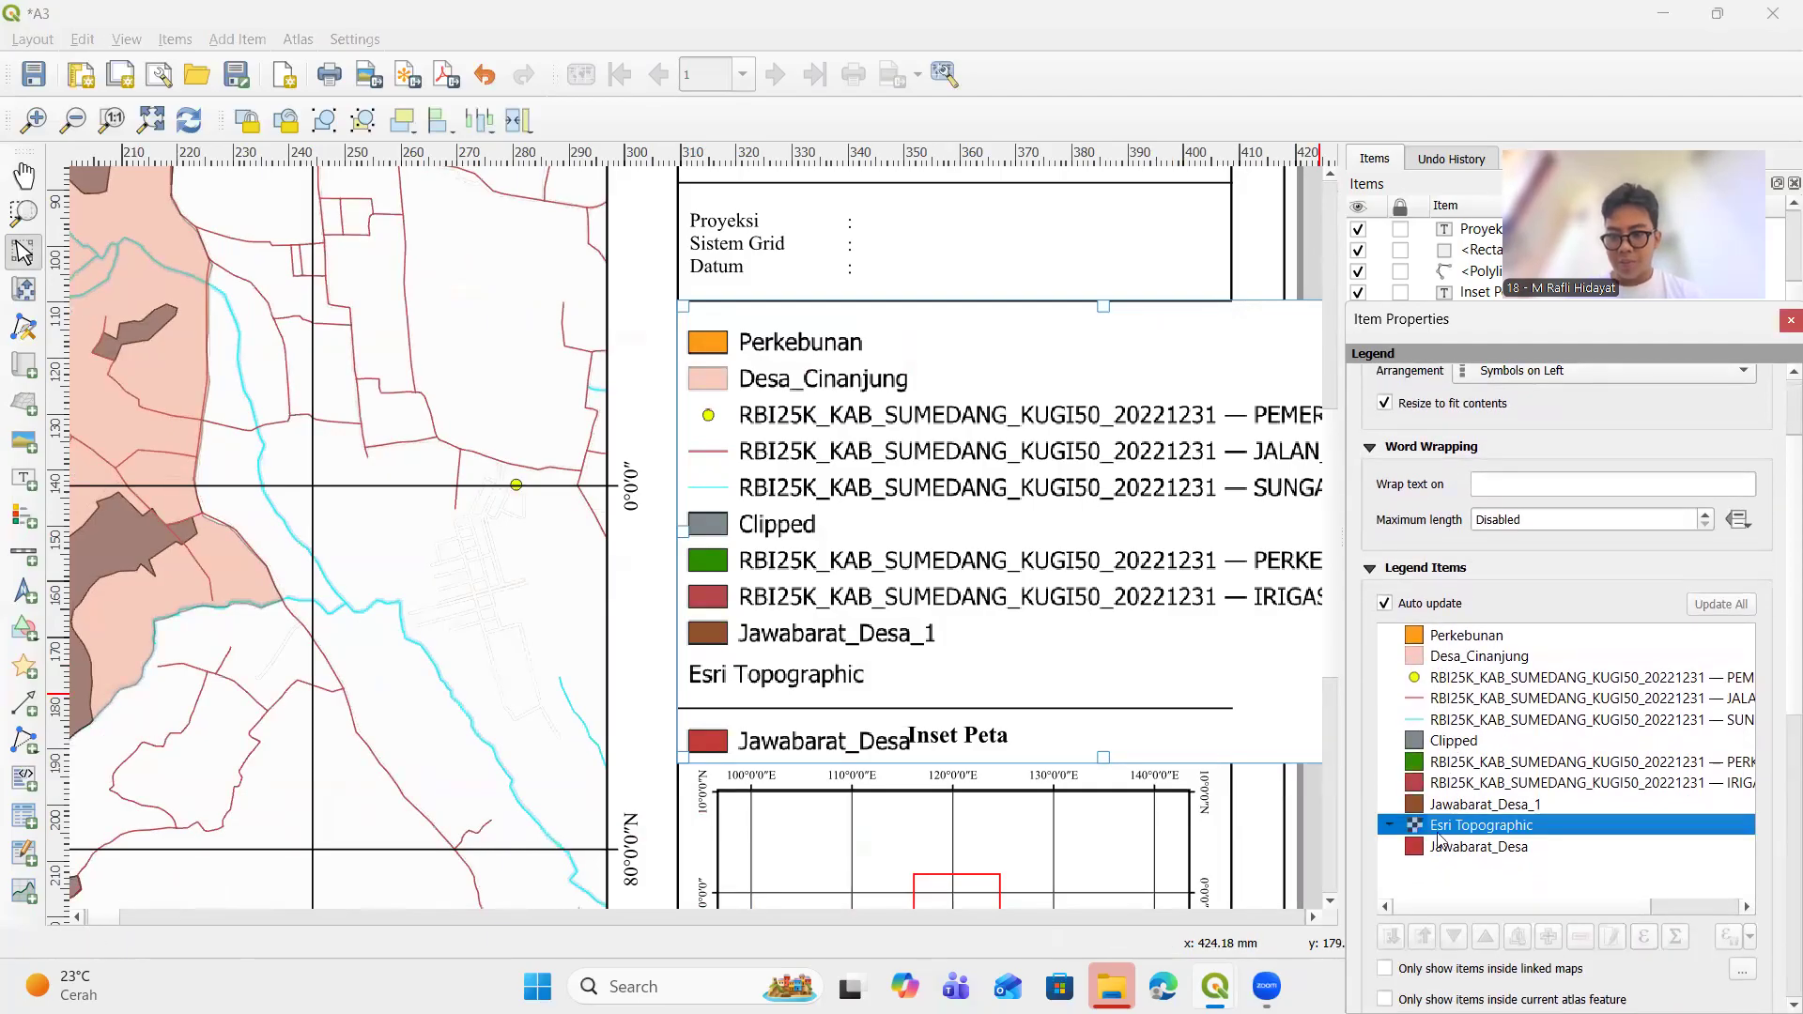
{"action": "left_click", "coordinate": [1478, 764]}
{"action": "left_click", "coordinate": [1462, 785]}
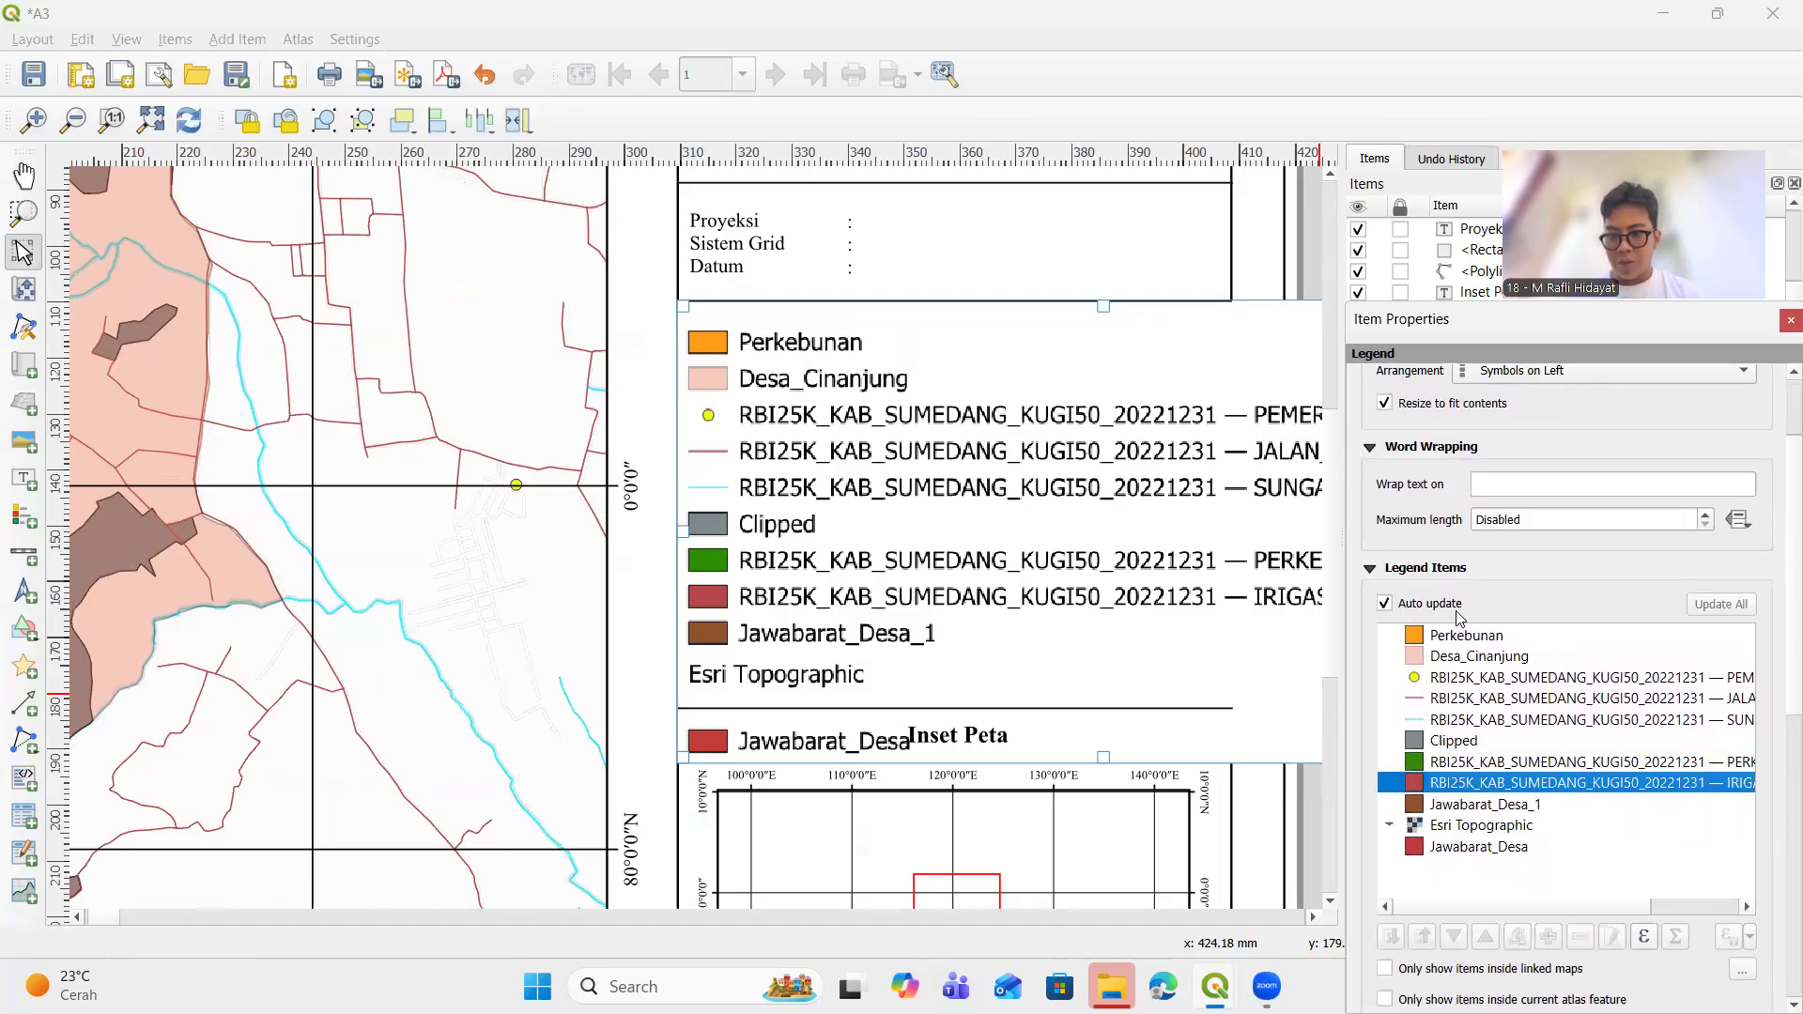
{"action": "left_click", "coordinate": [1386, 604]}
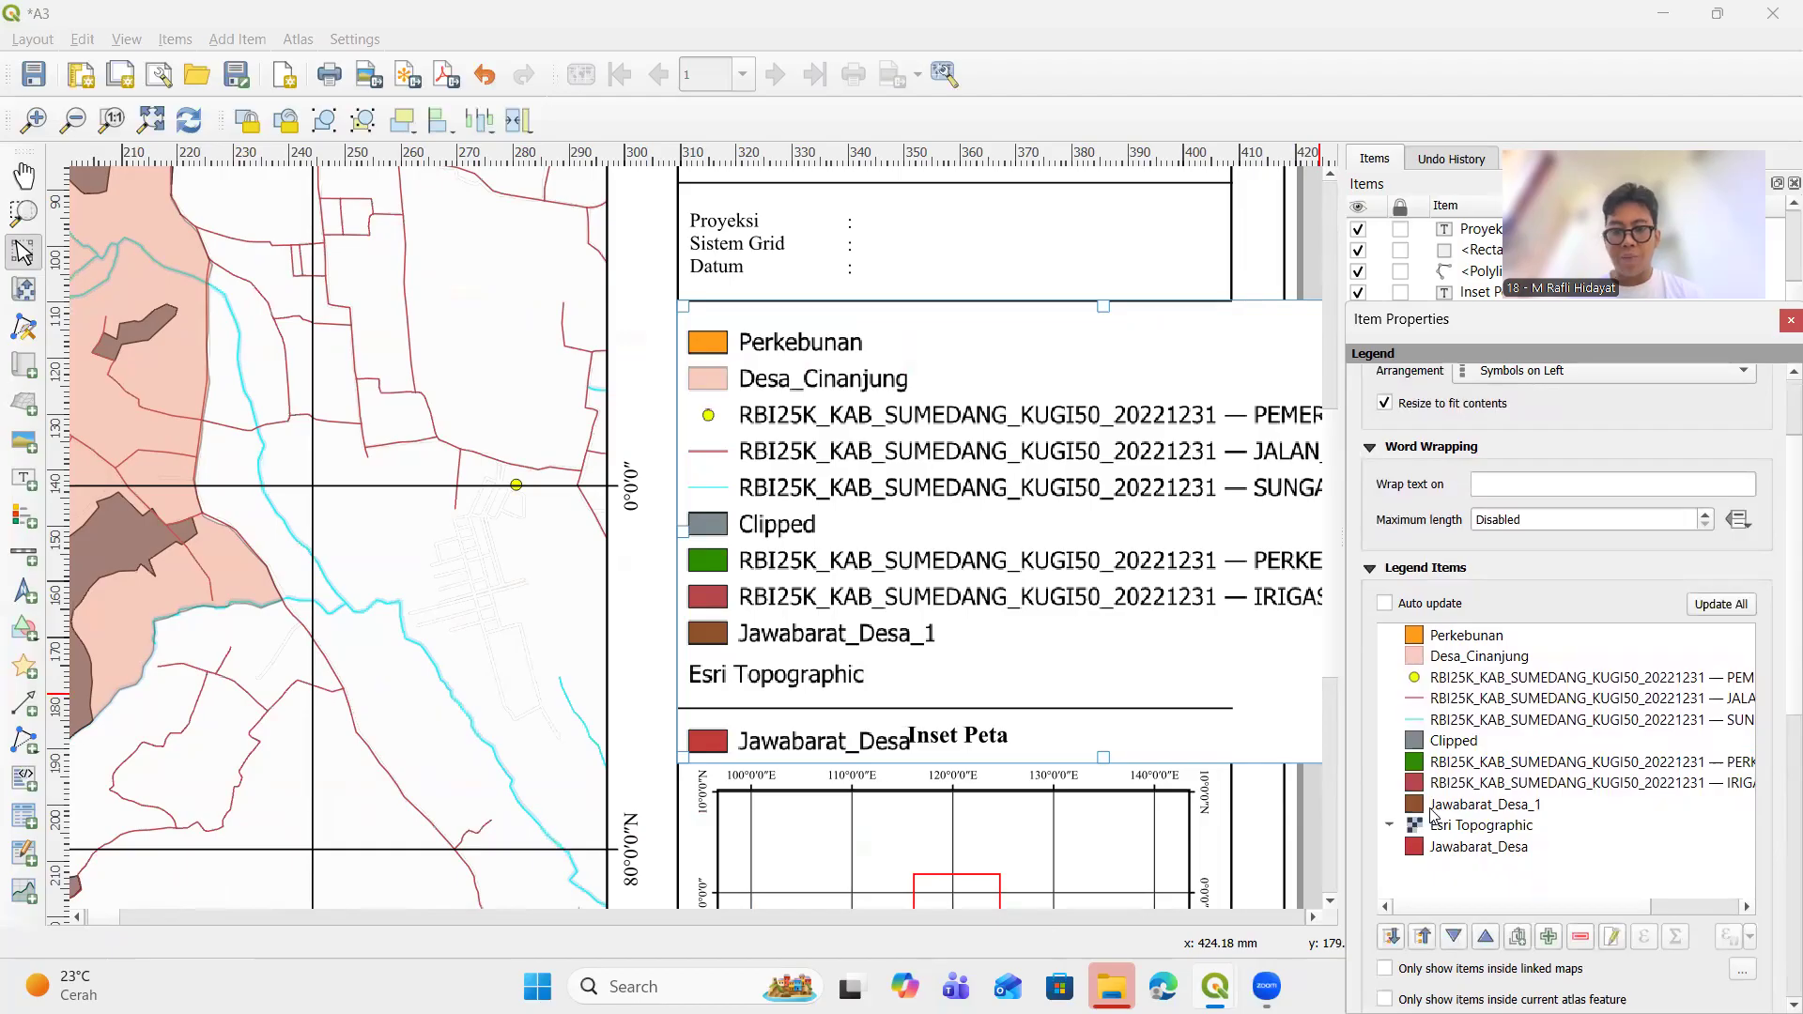
{"action": "left_click", "coordinate": [1458, 849]}
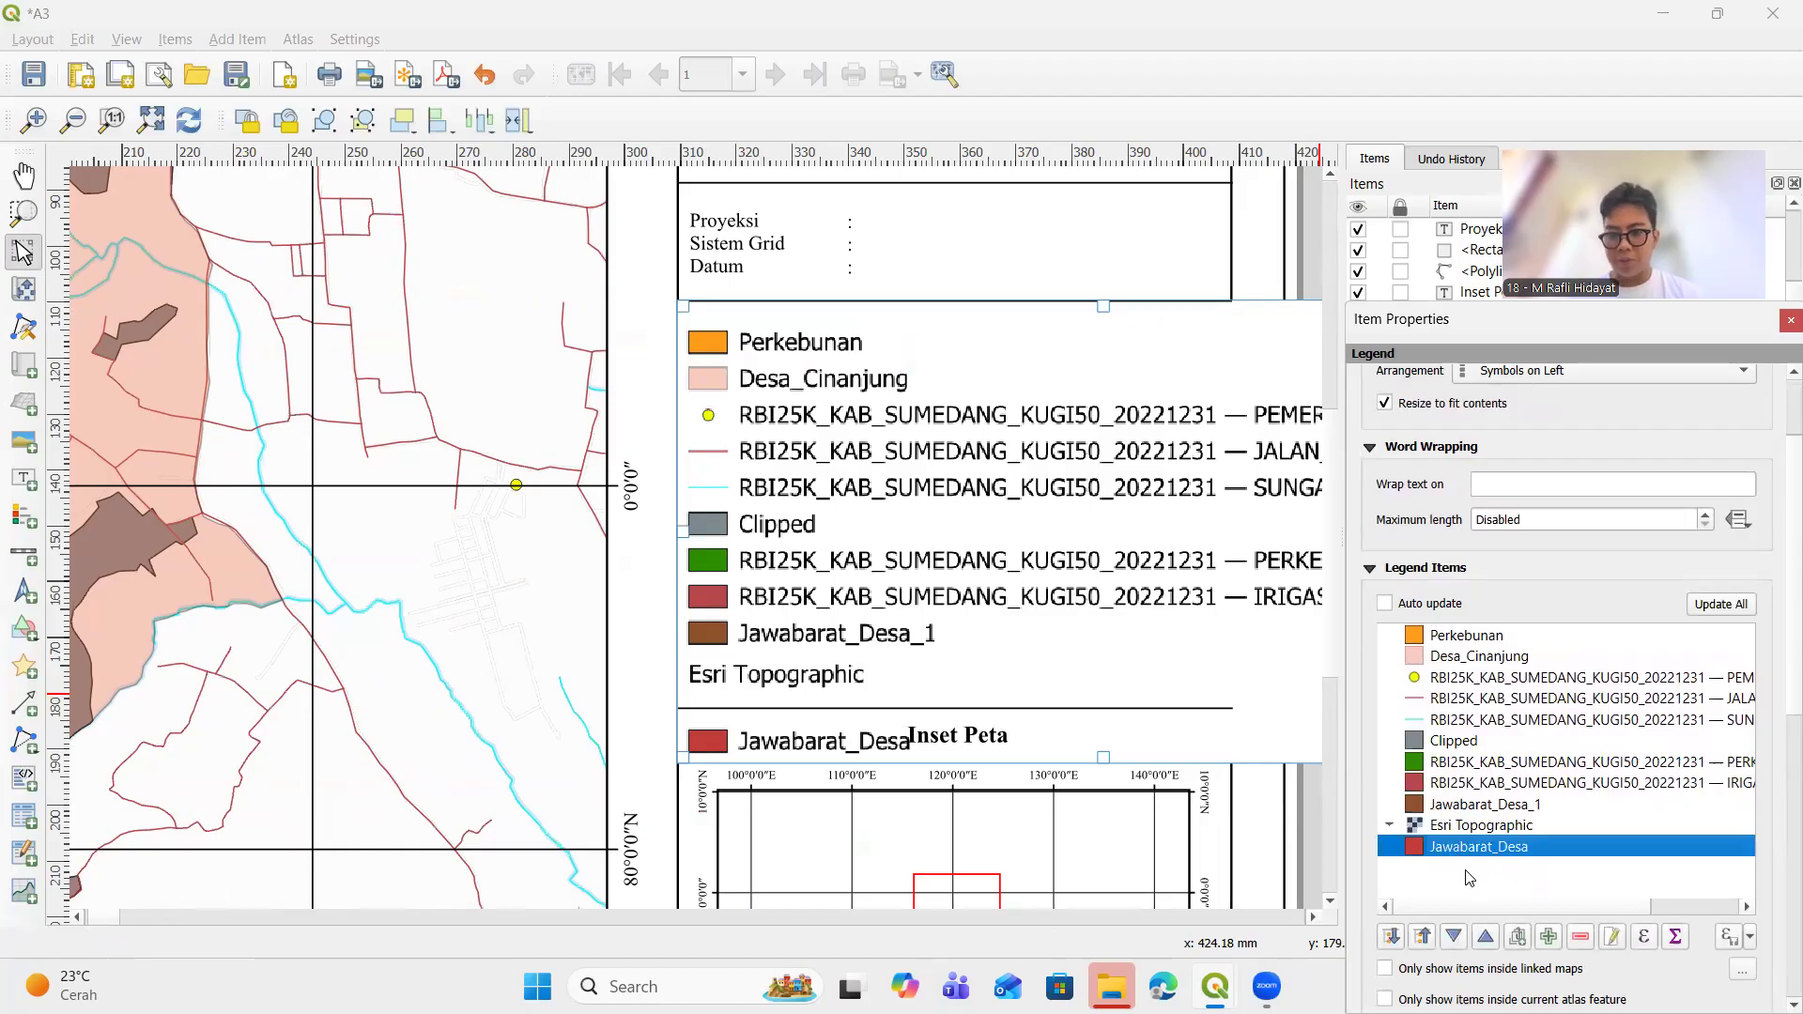
{"action": "left_click", "coordinate": [1581, 938]}
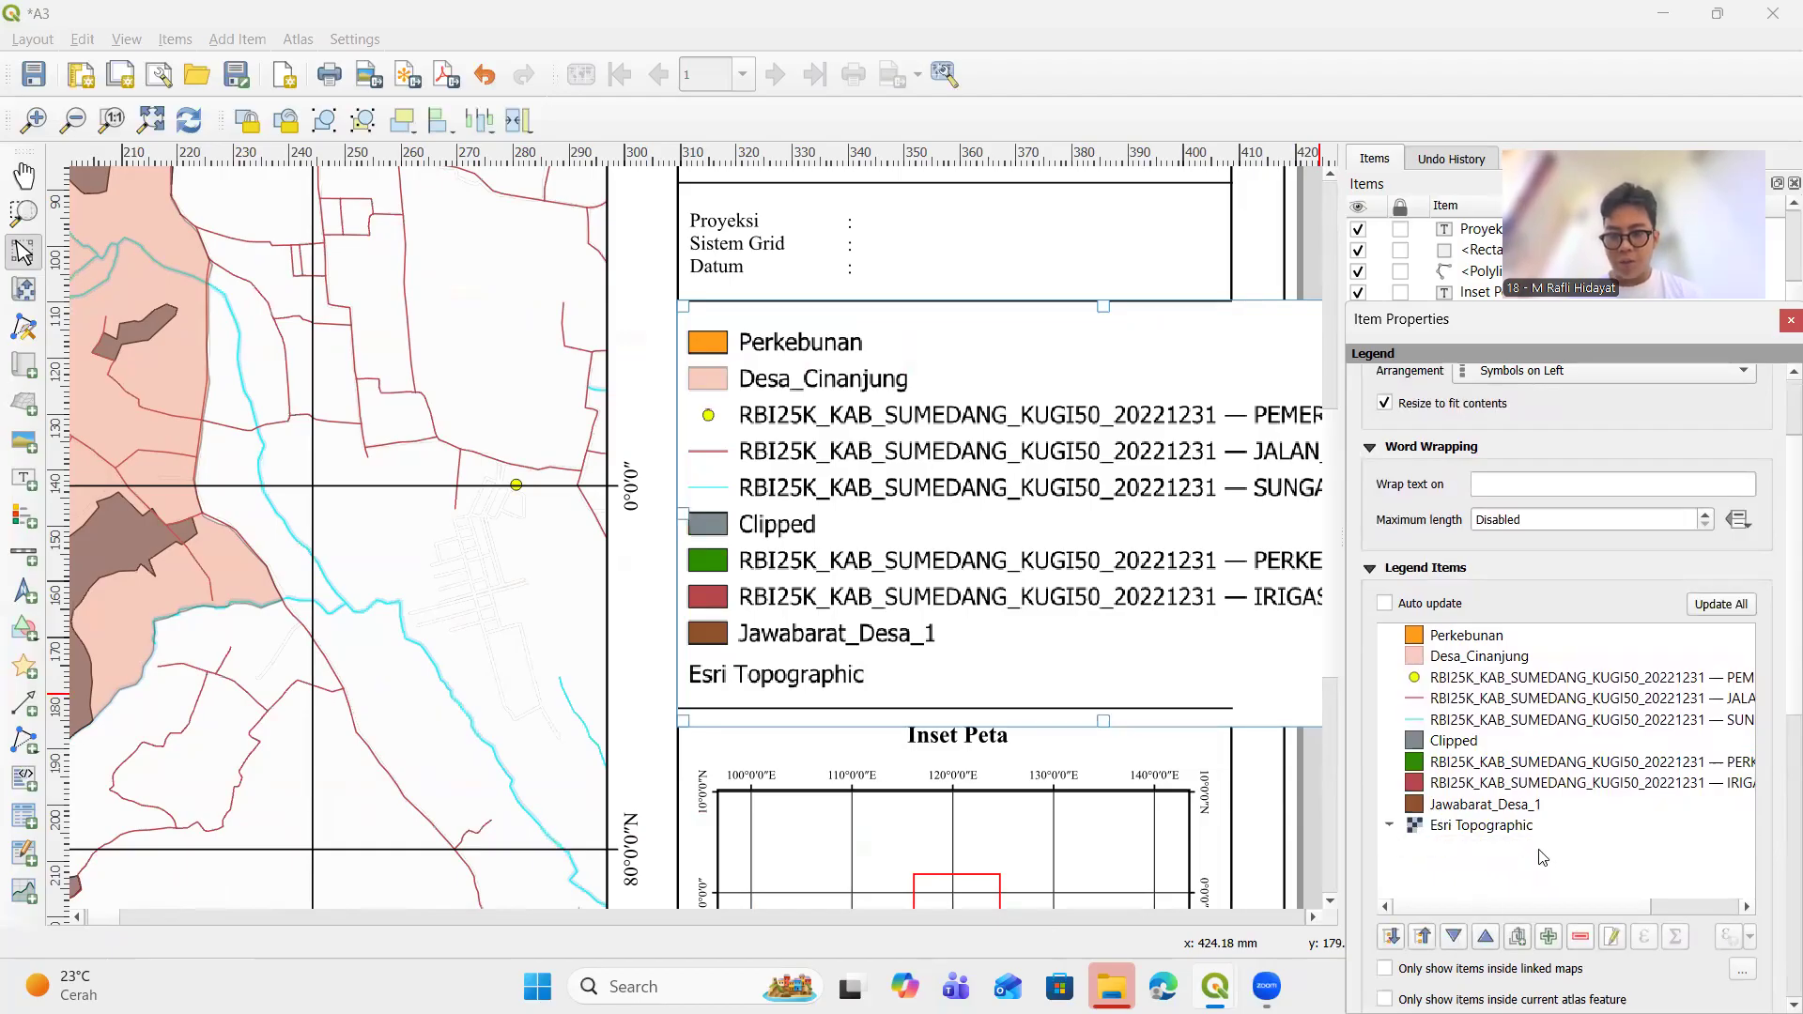
{"action": "left_click", "coordinate": [1522, 831]}
{"action": "left_click", "coordinate": [1581, 938]}
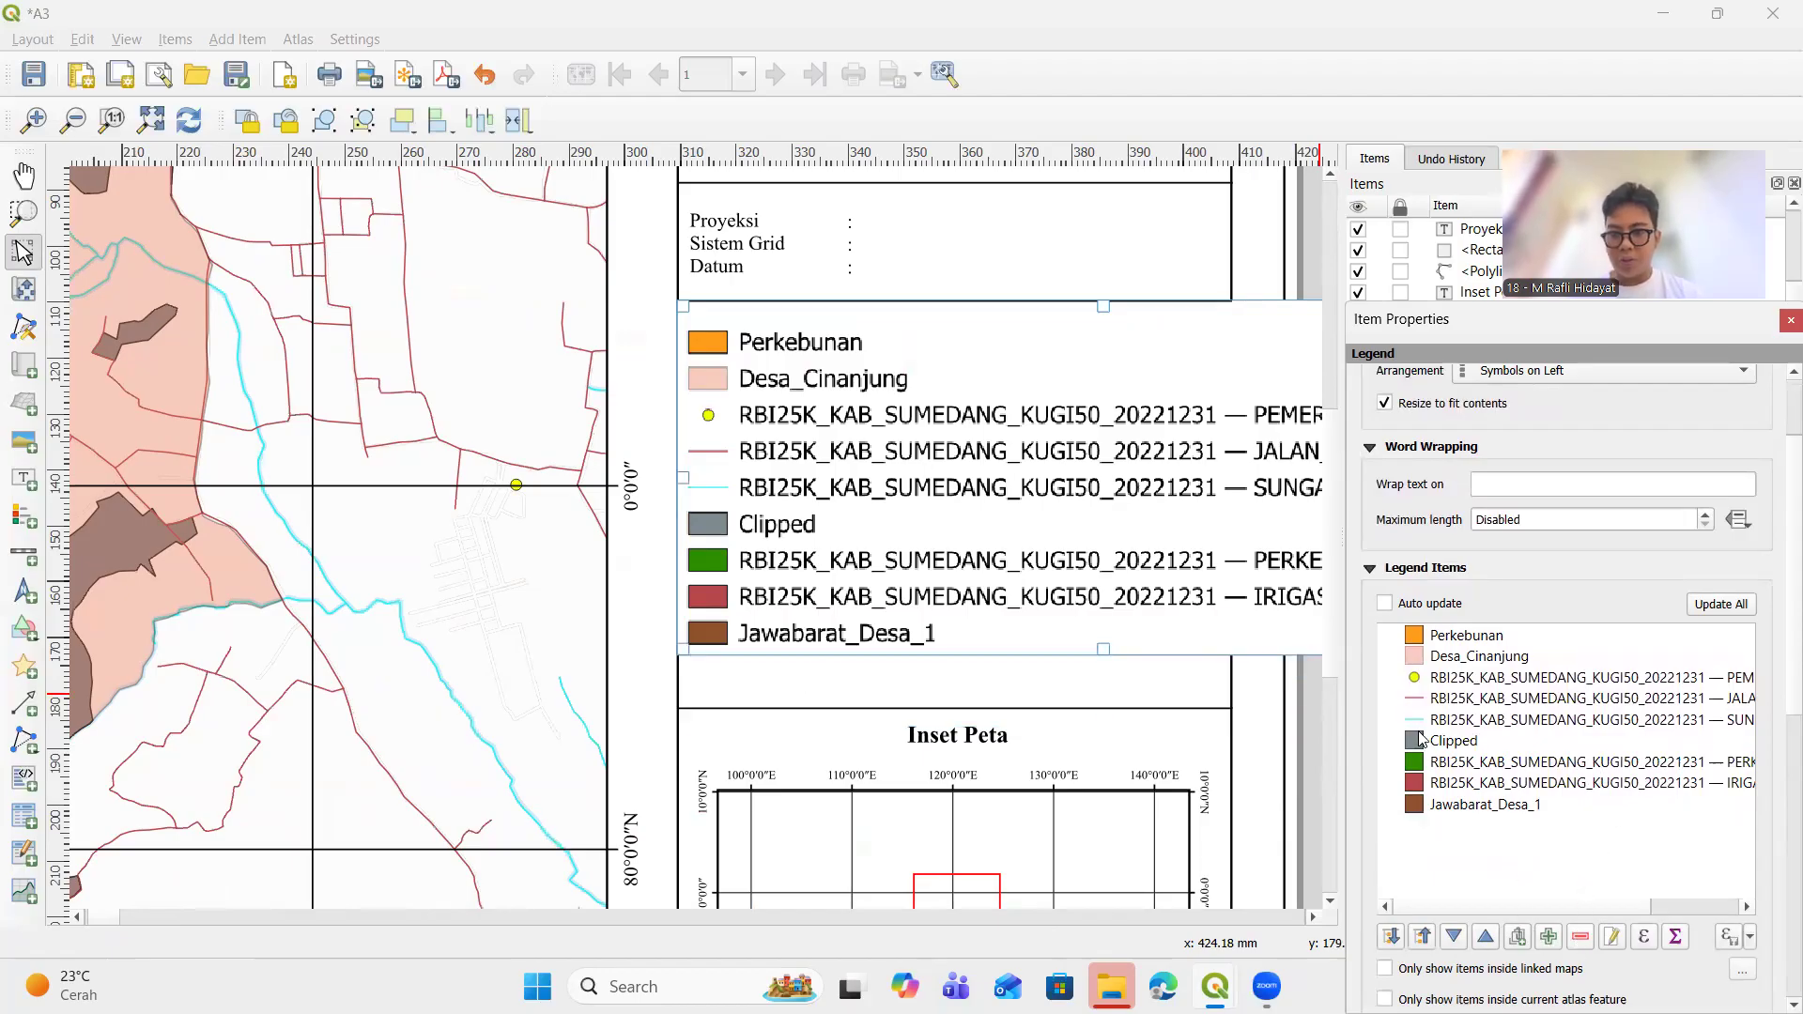
View the item properties of the legend's Desa_Cinanjung entry and return to the legend items
{"action": "left_click", "coordinate": [1527, 662]}
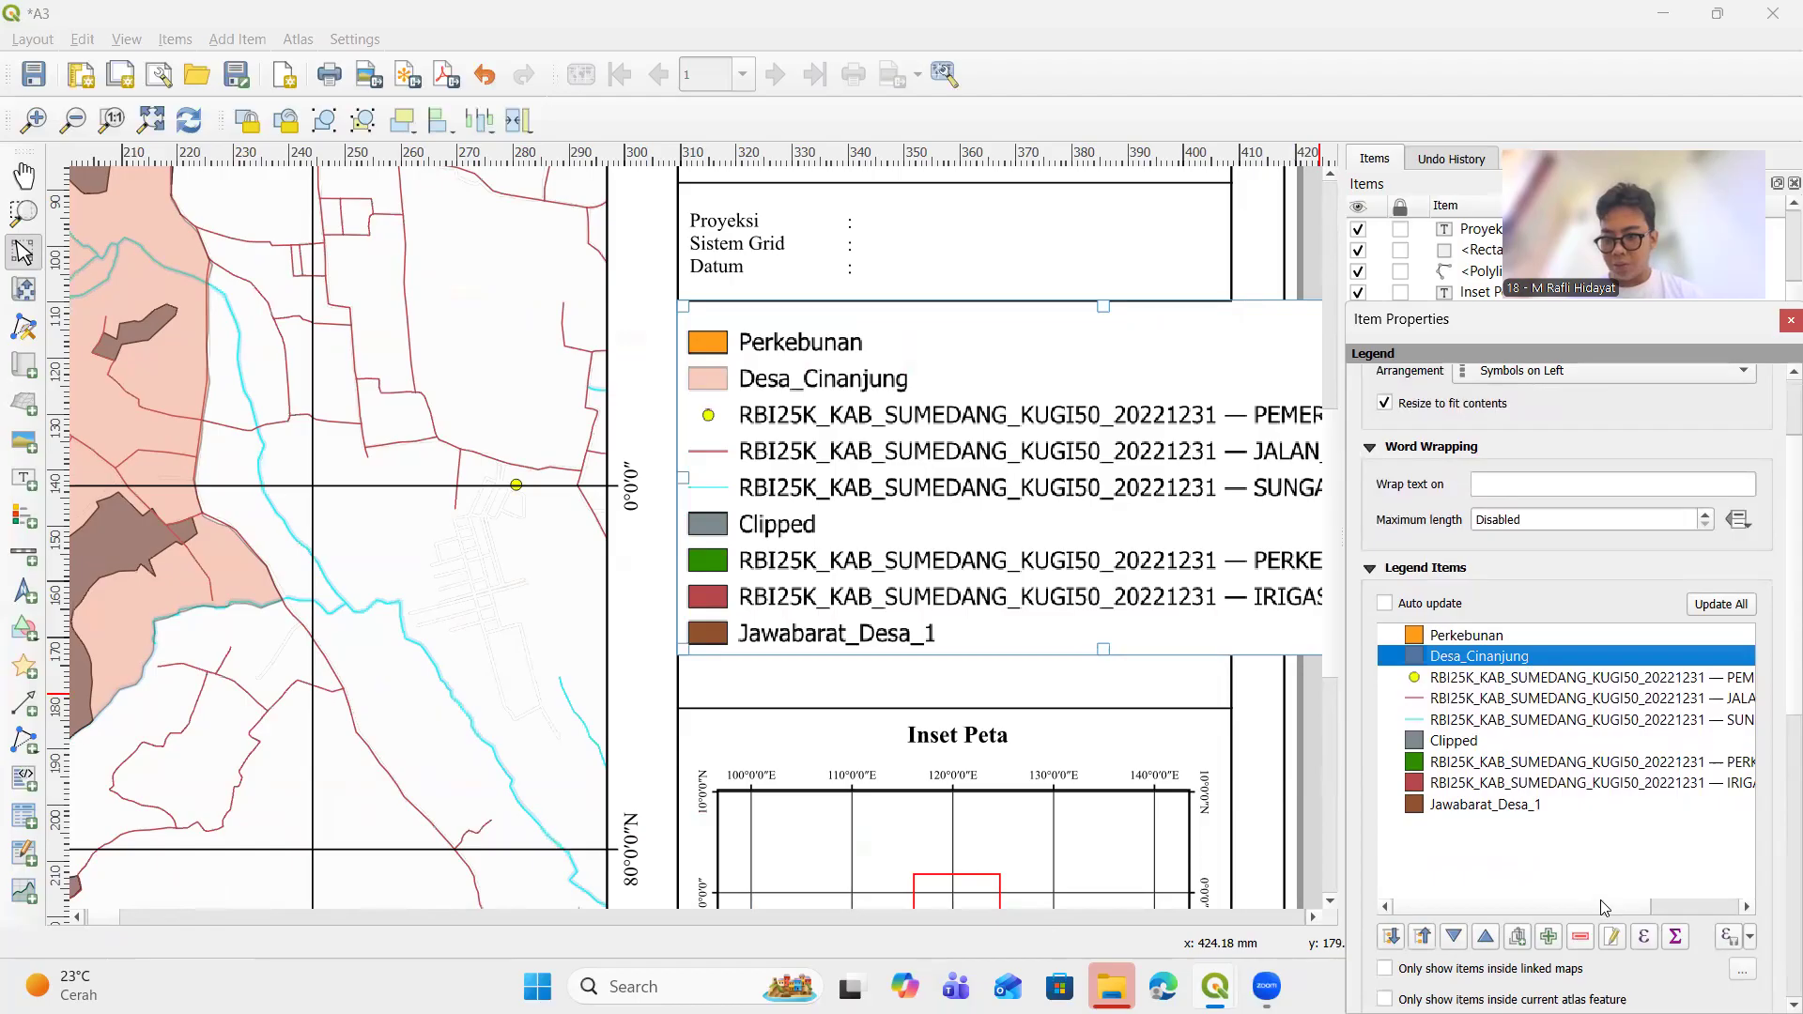
{"action": "left_click", "coordinate": [1612, 937]}
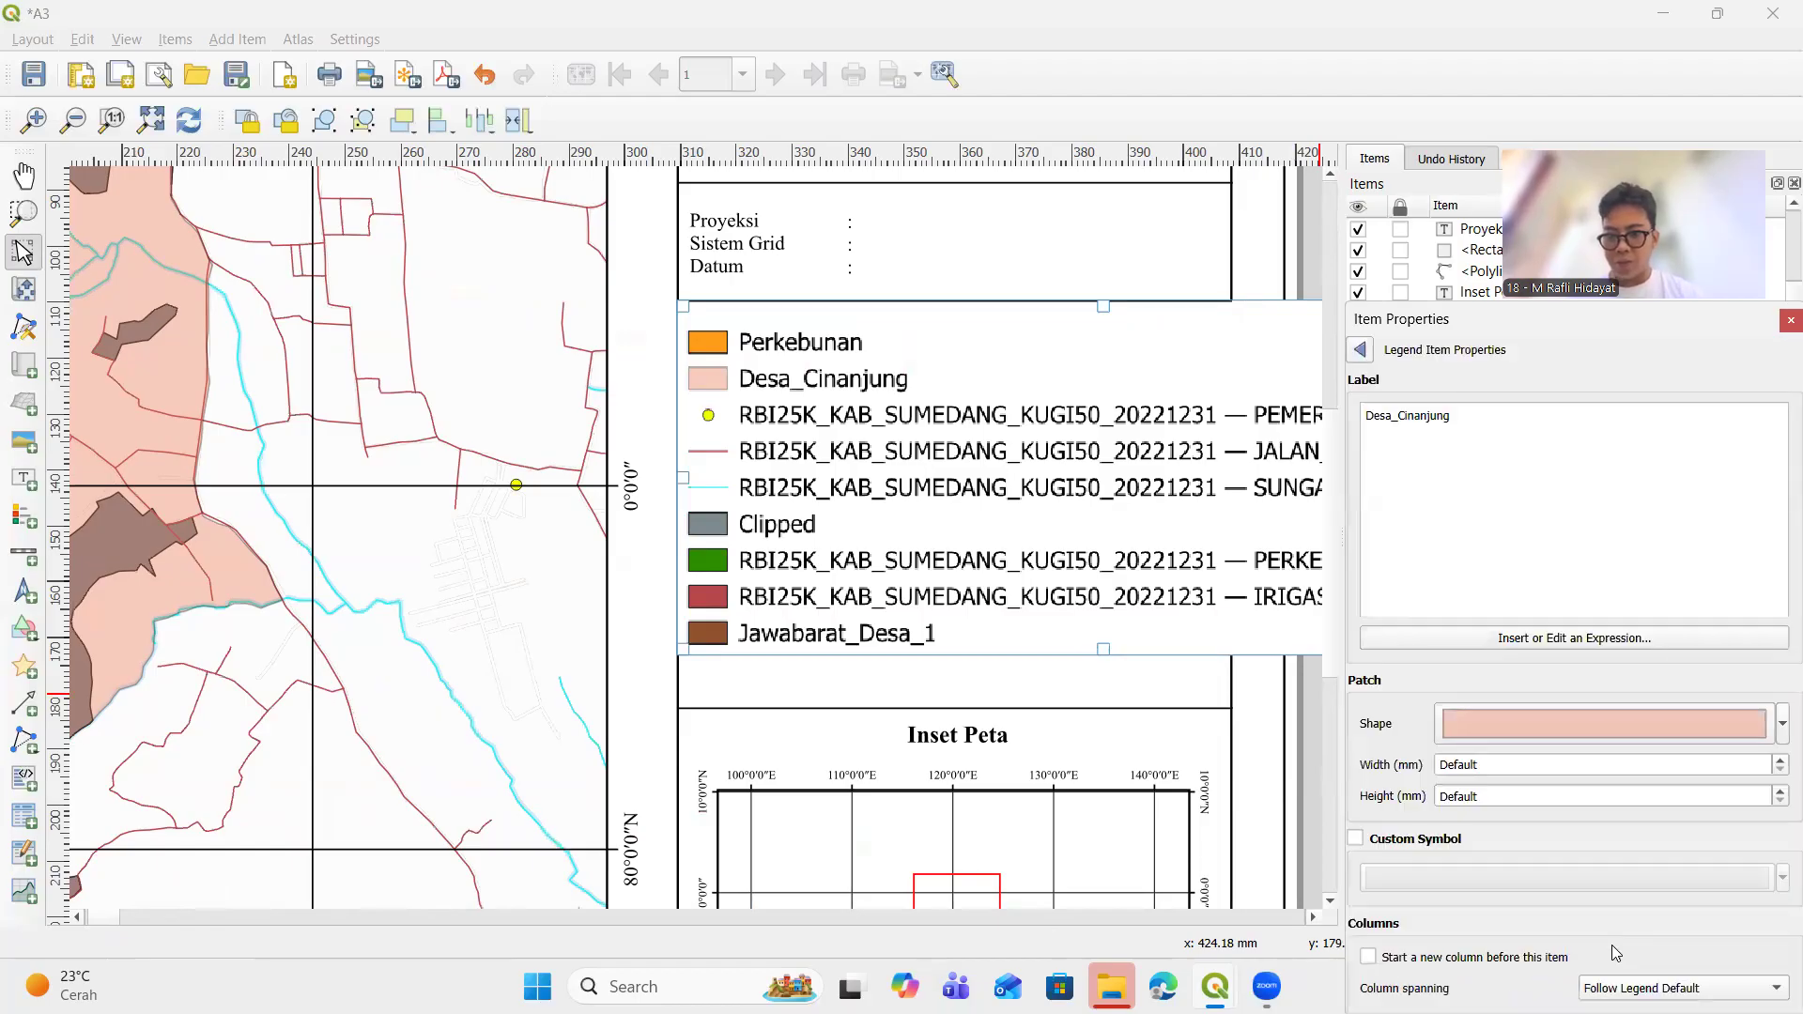
{"action": "left_click", "coordinate": [1360, 349]}
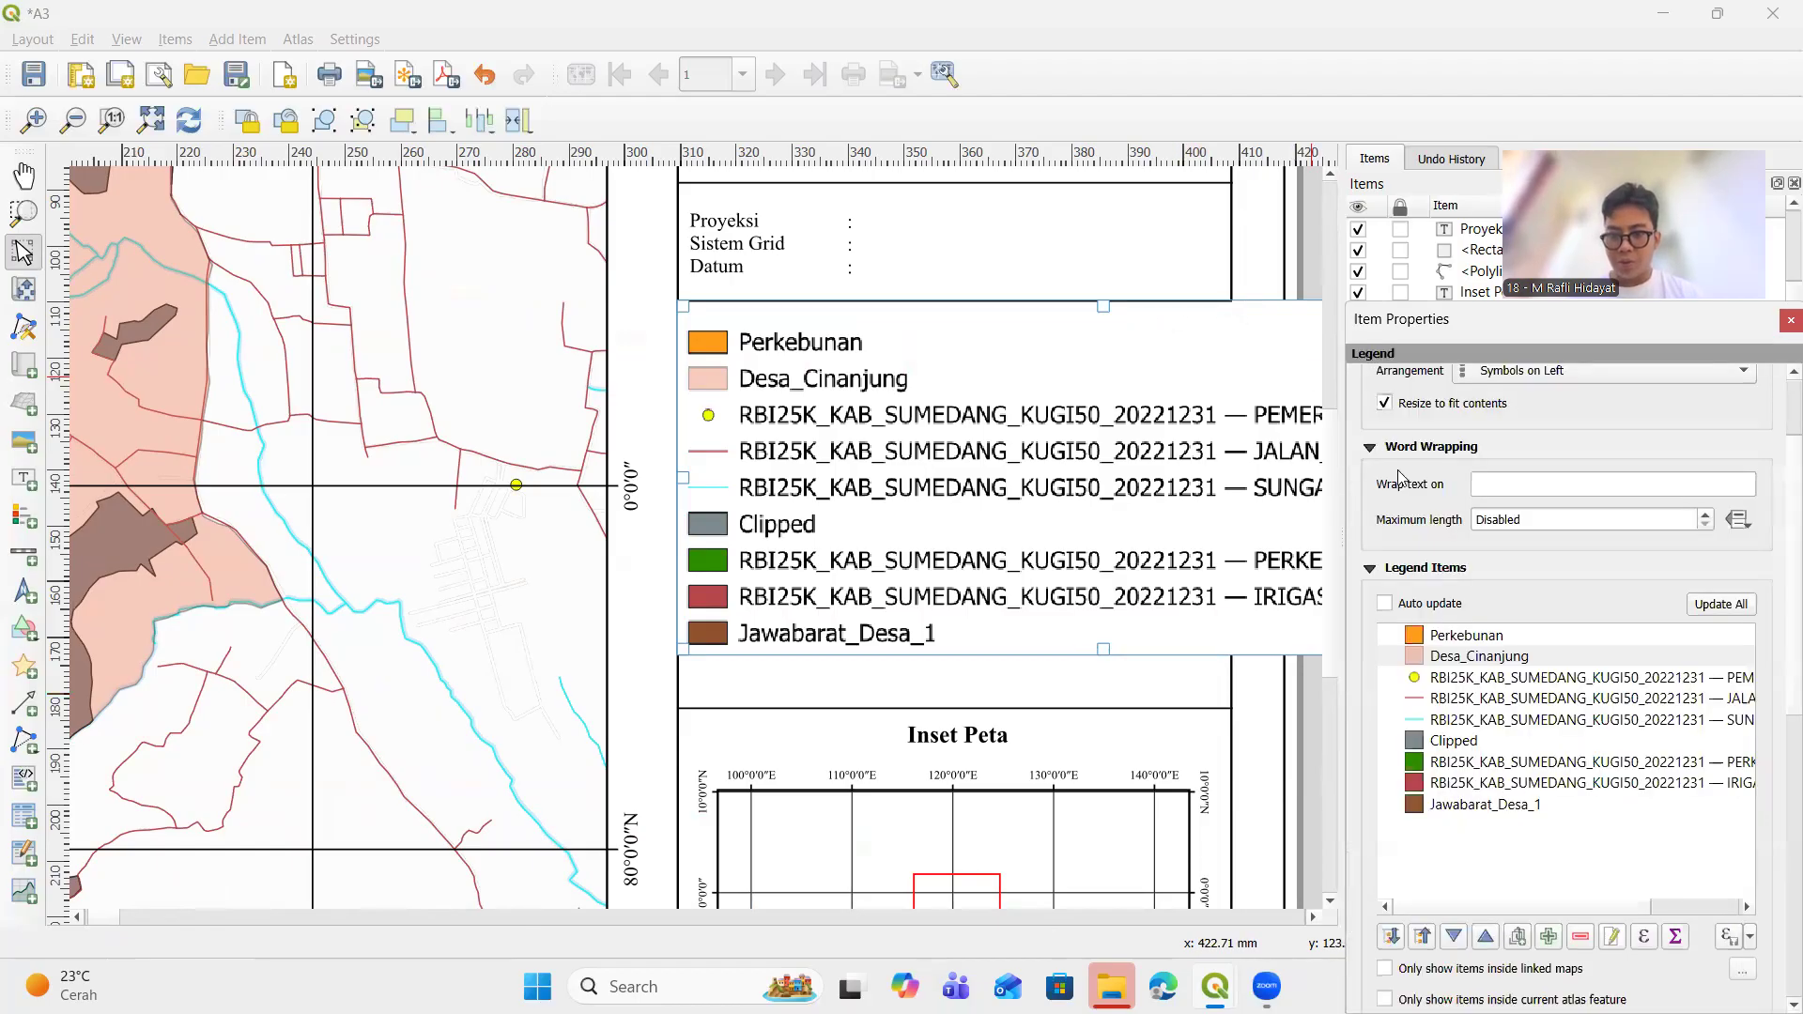
{"action": "left_click", "coordinate": [1482, 680]}
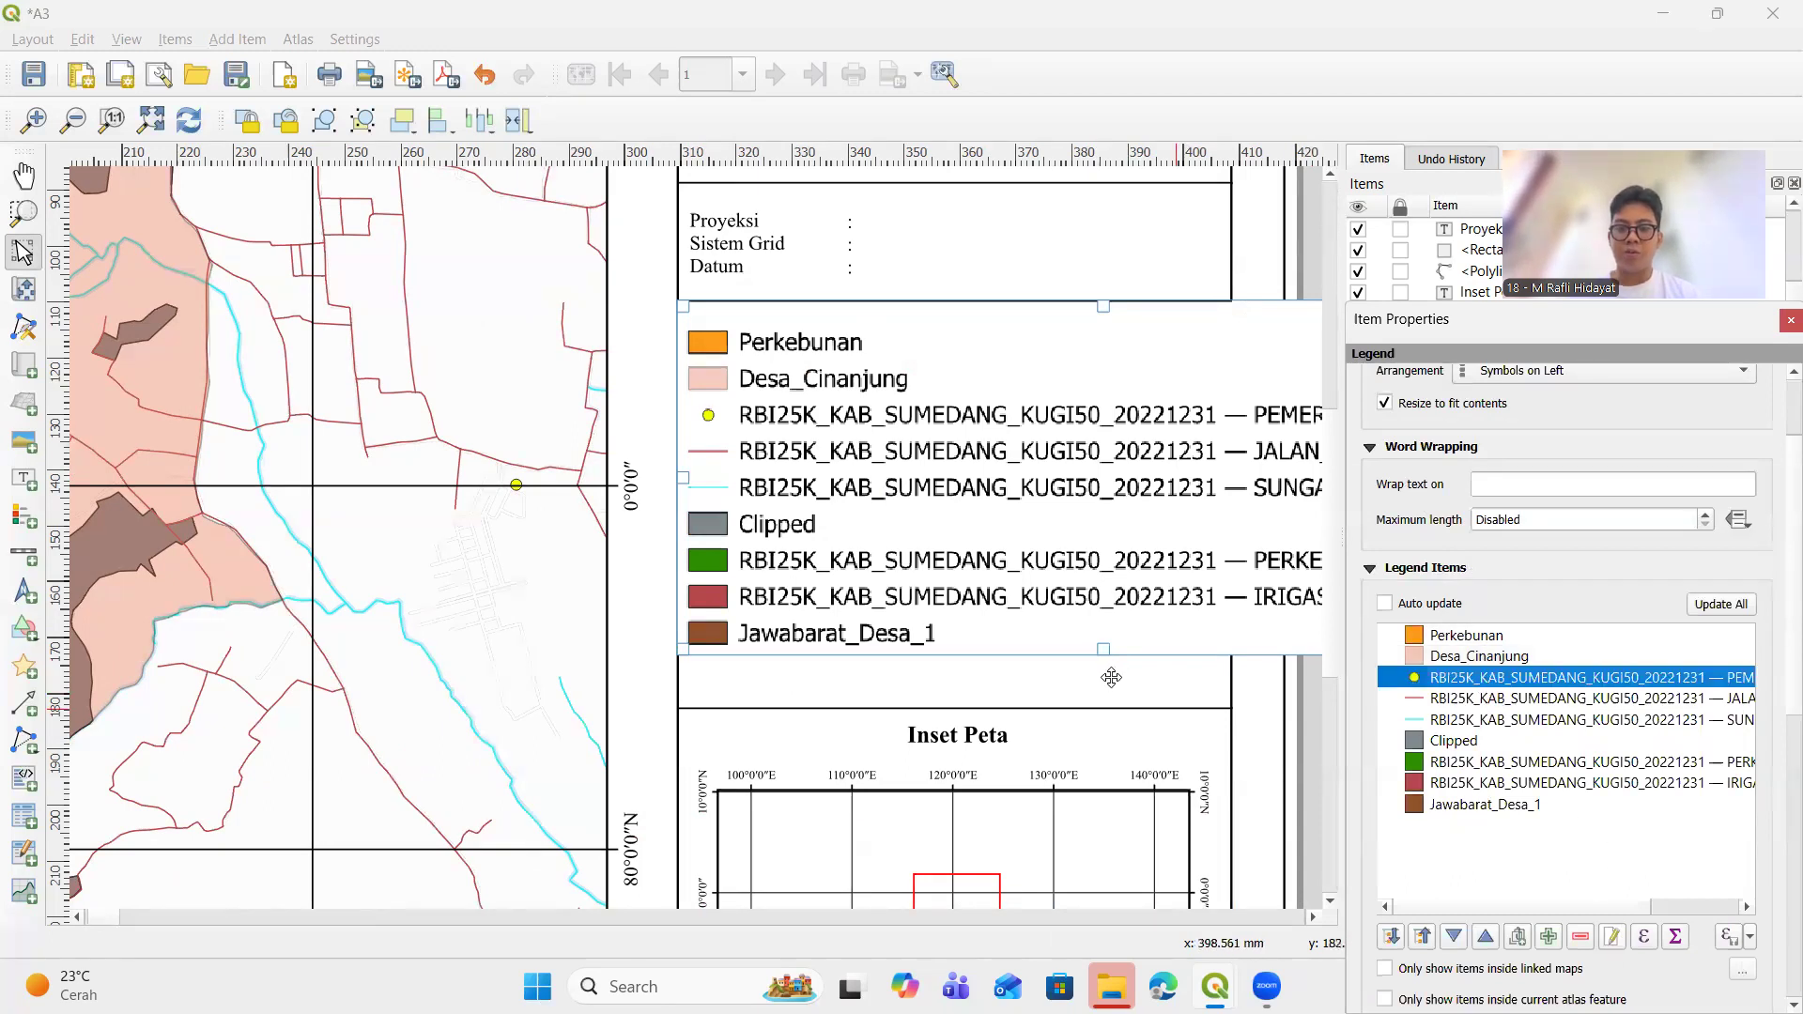
Inspect the colon label and the Proyeksi, Sistem Grid and Datum label above the legend
{"action": "scroll", "coordinate": [1113, 676], "scroll_direction": "down", "scroll_amount": 1}
{"action": "scroll", "coordinate": [1007, 499], "scroll_direction": "up", "scroll_amount": 1}
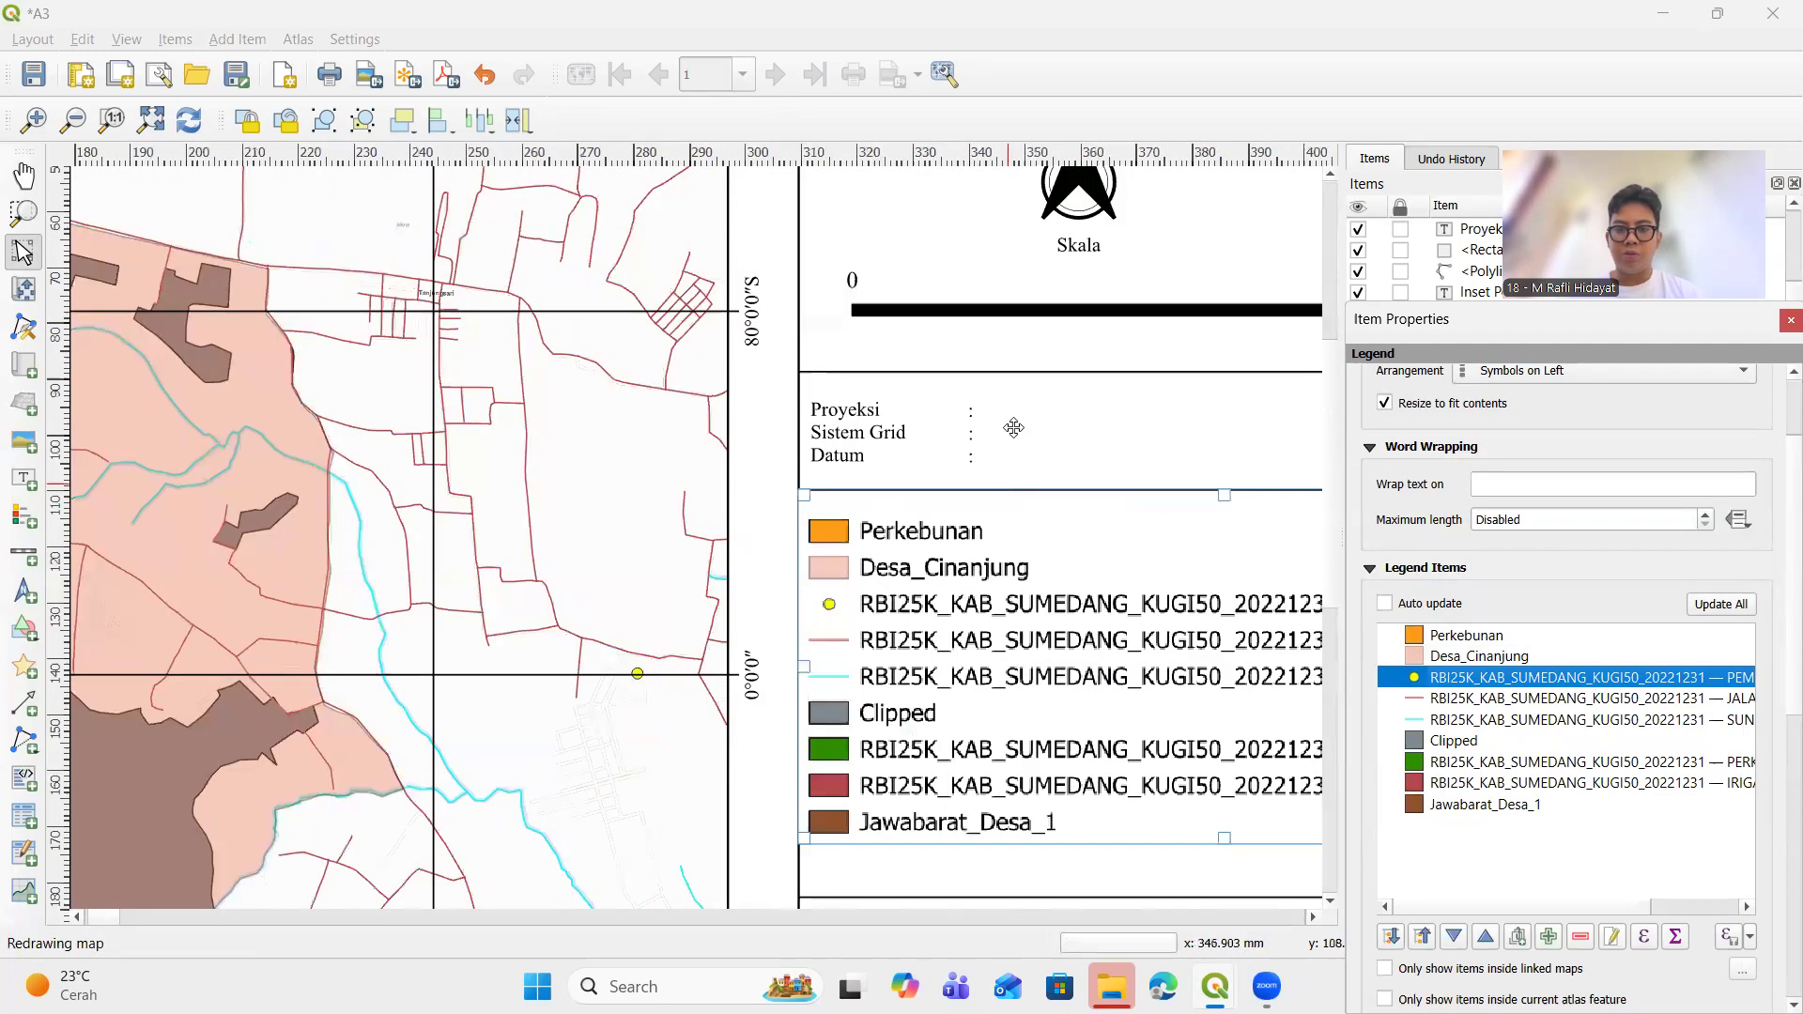
{"action": "left_click", "coordinate": [966, 412]}
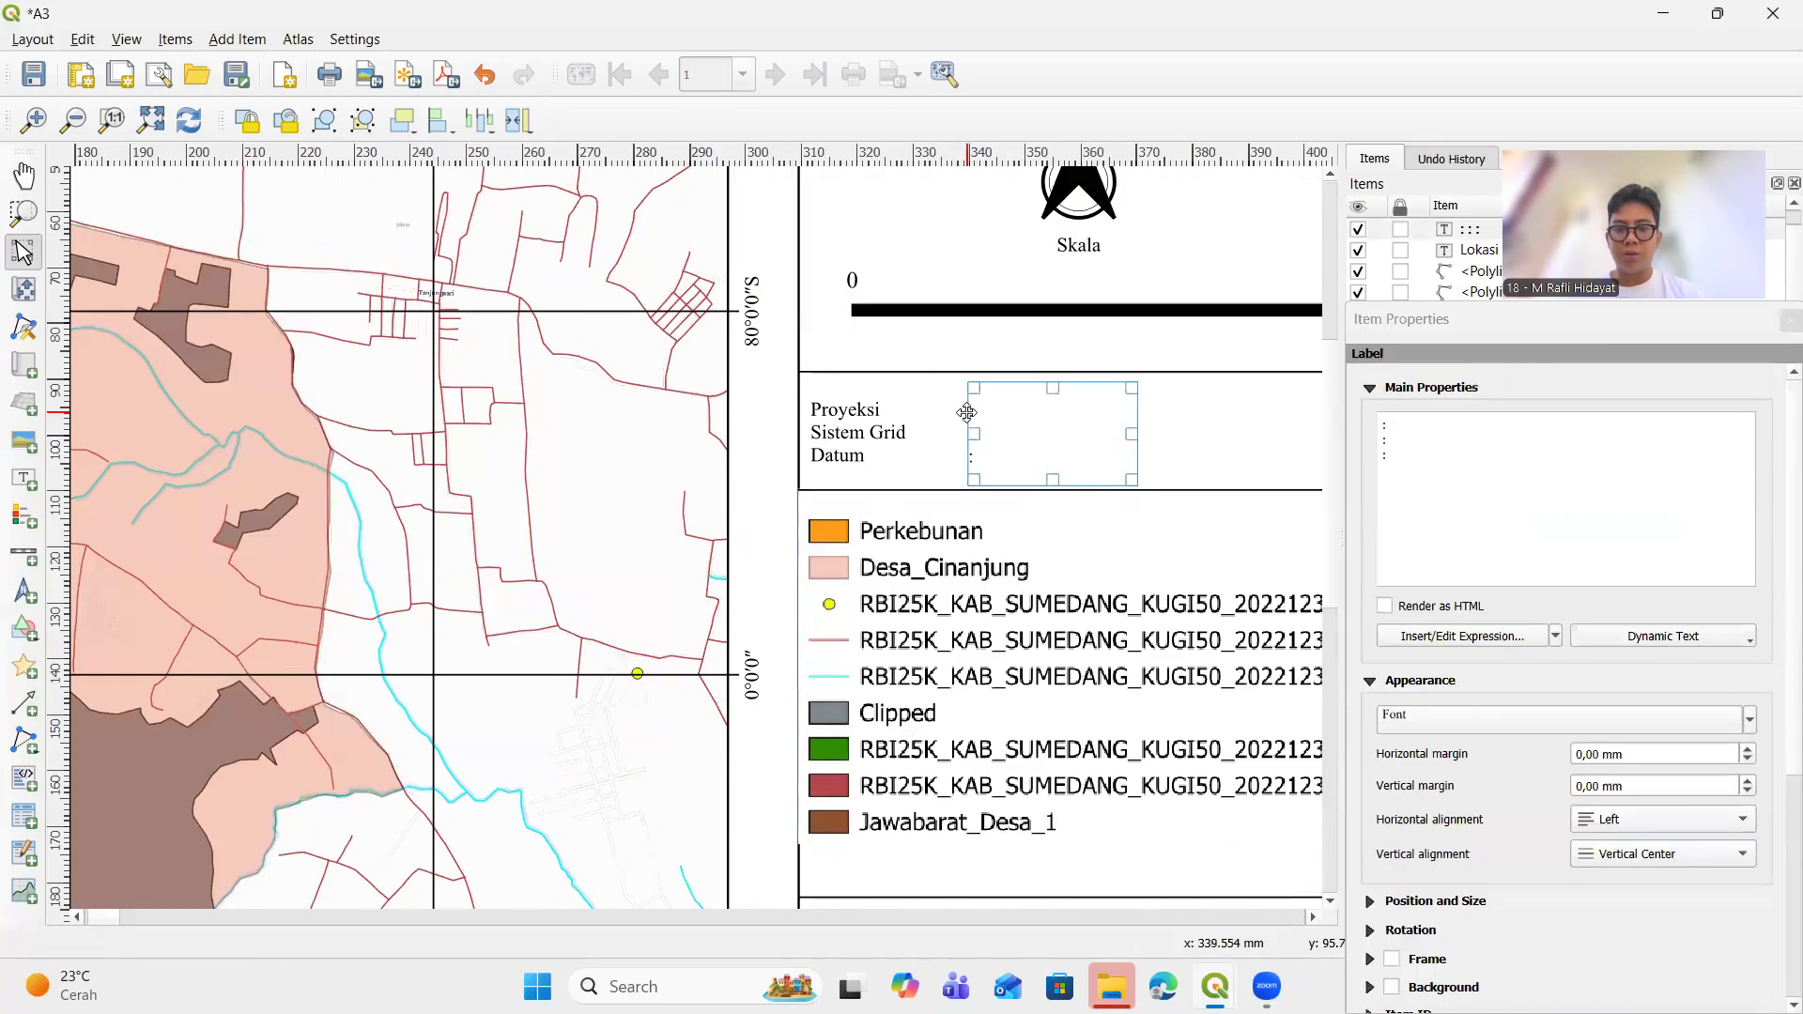
{"action": "left_click", "coordinate": [856, 422]}
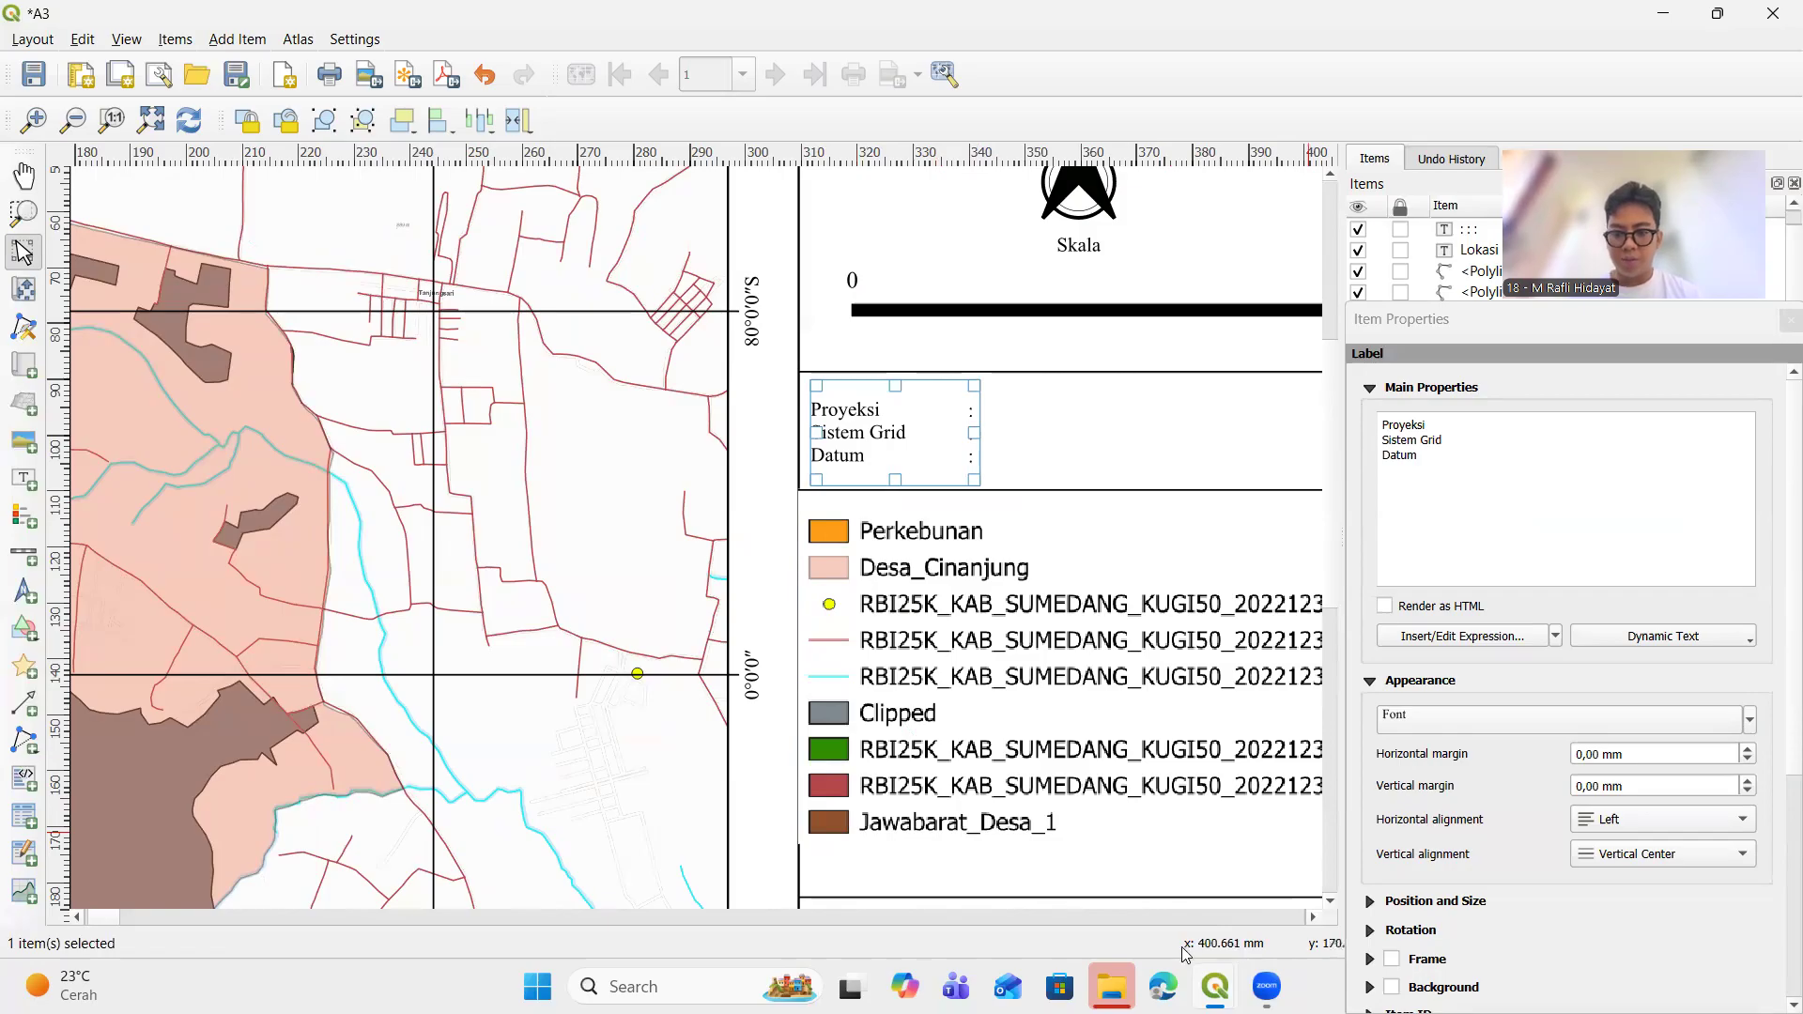
Switch to the main QGIS window, try map scales 1:50000 and 1:2500, settle on 1:10000, and return to the layout
{"action": "key", "text": "alt+Tab"}
{"action": "key", "text": "alt+Tab"}
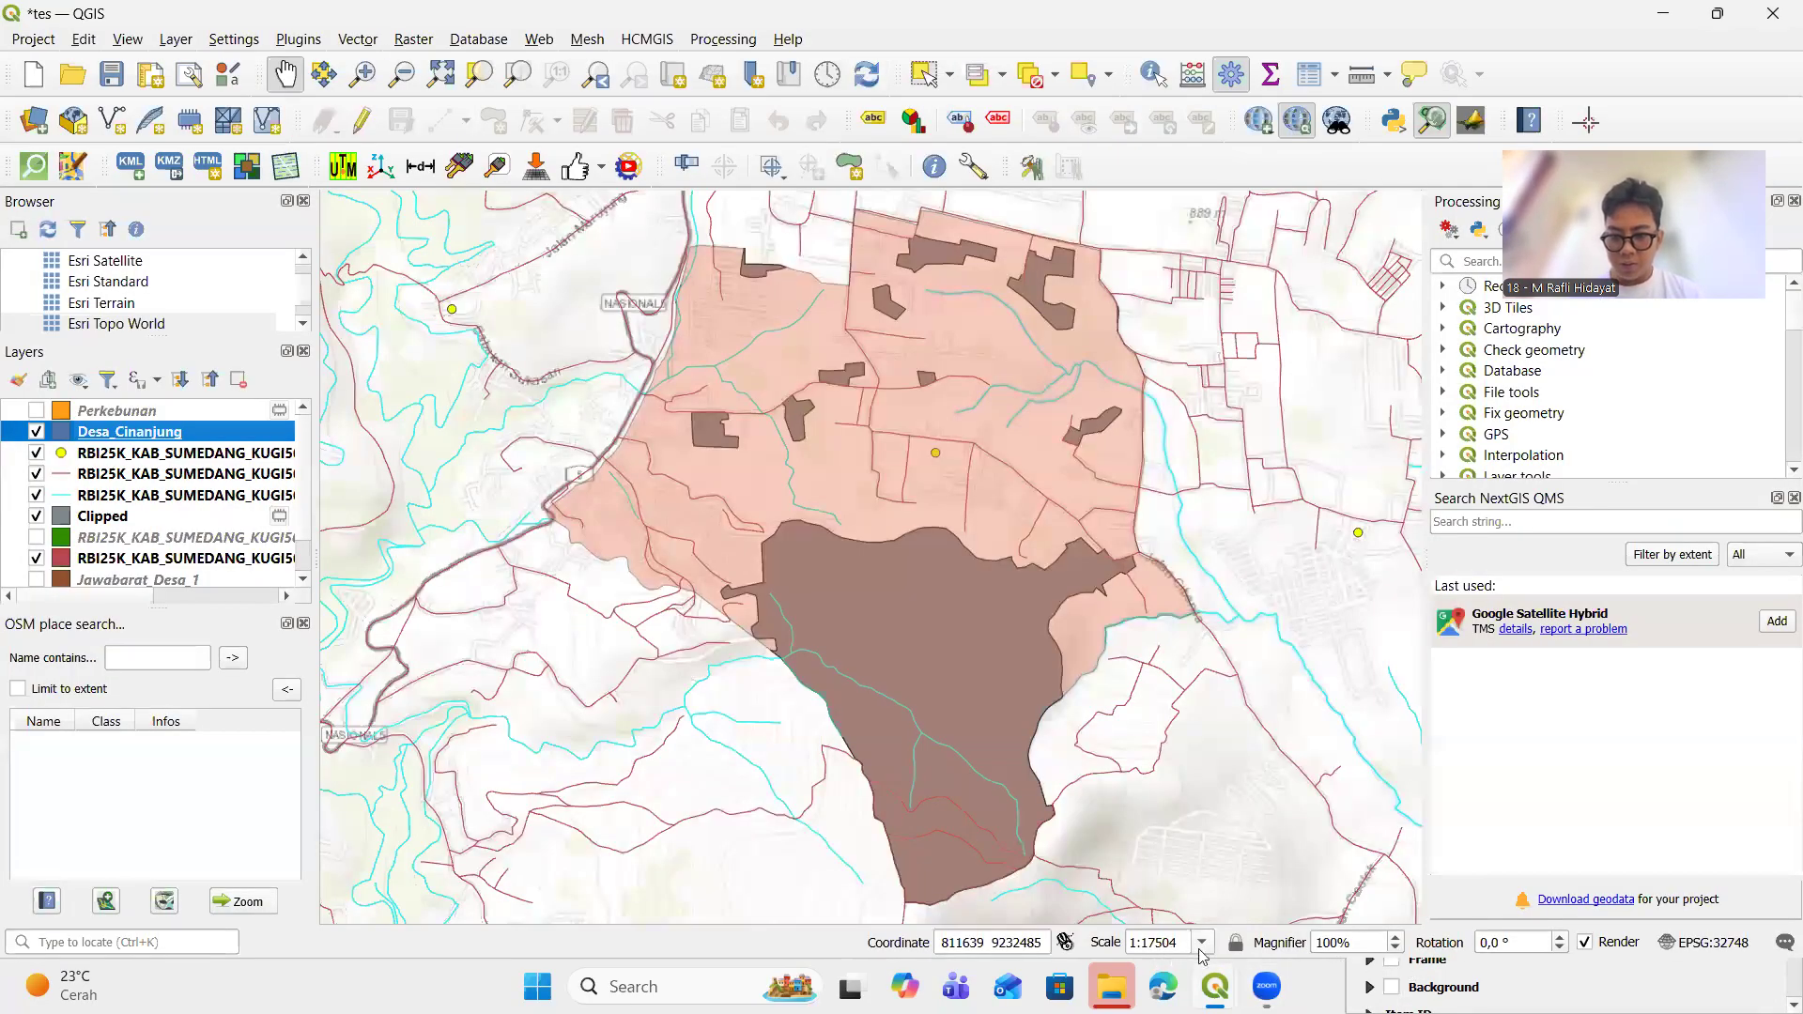
{"action": "left_click", "coordinate": [1206, 945]}
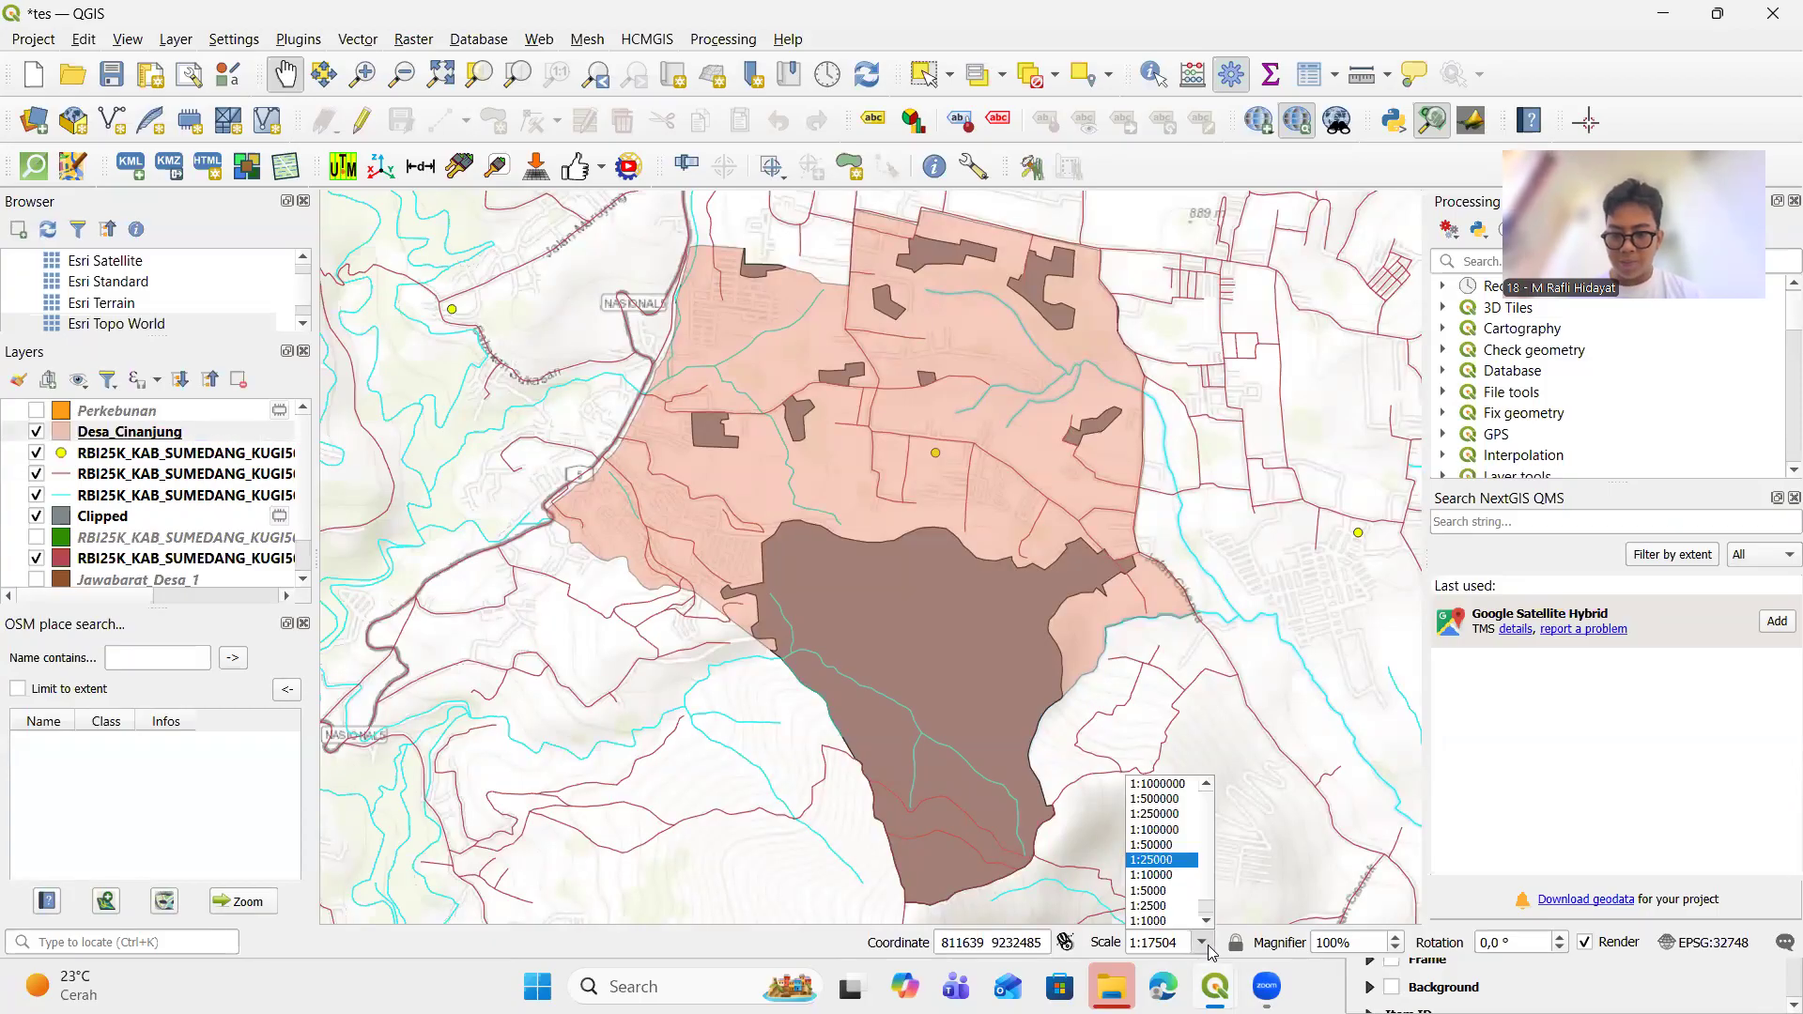
{"action": "left_click", "coordinate": [1155, 845]}
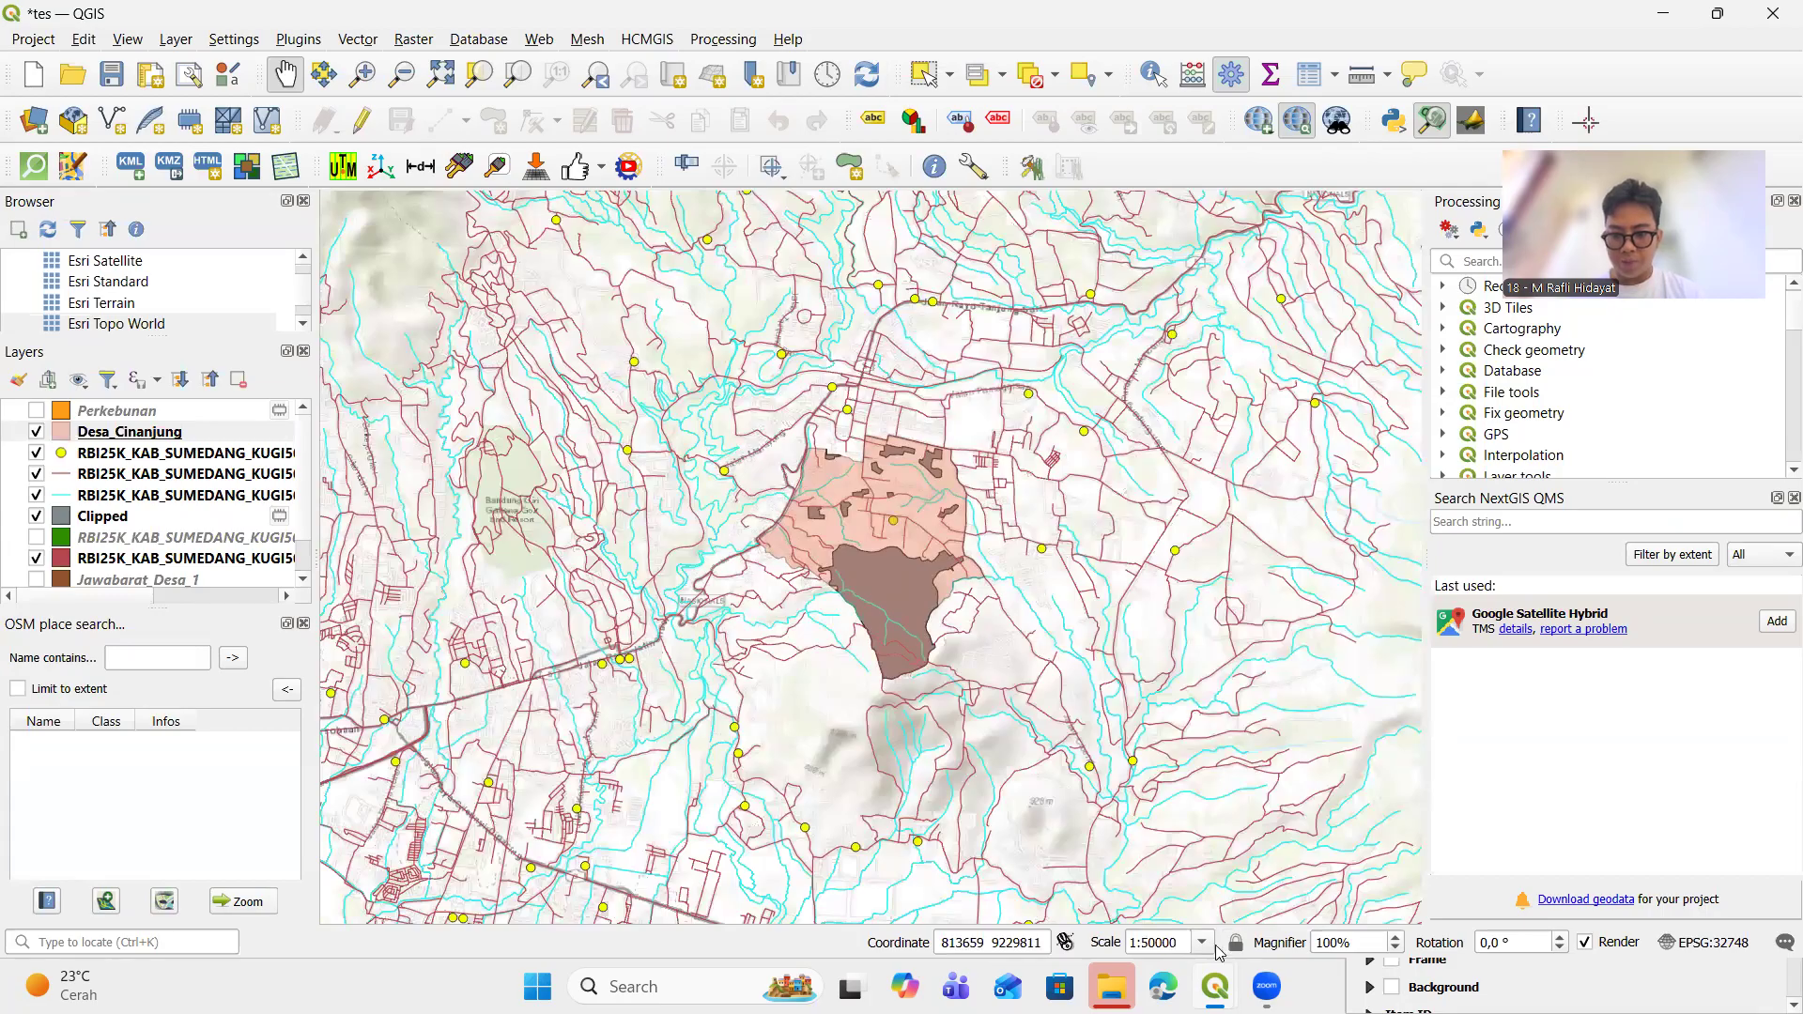
{"action": "left_click", "coordinate": [1204, 943]}
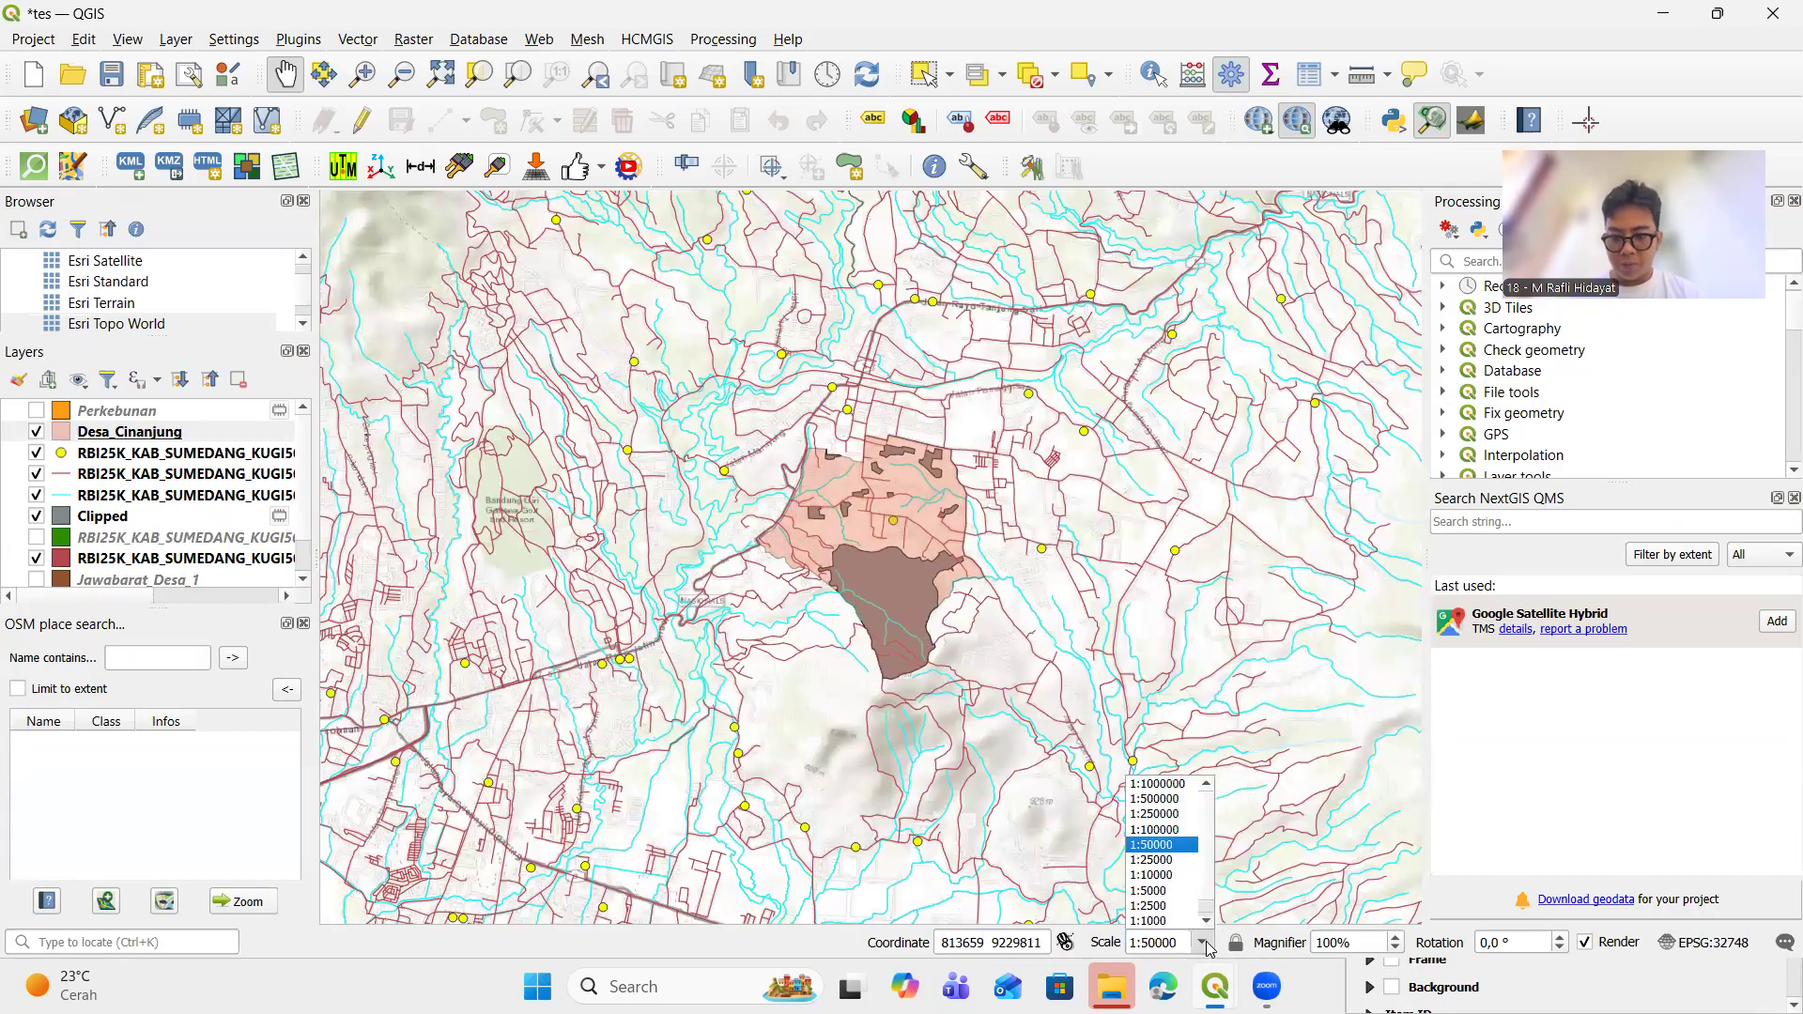
{"action": "left_click", "coordinate": [1160, 907]}
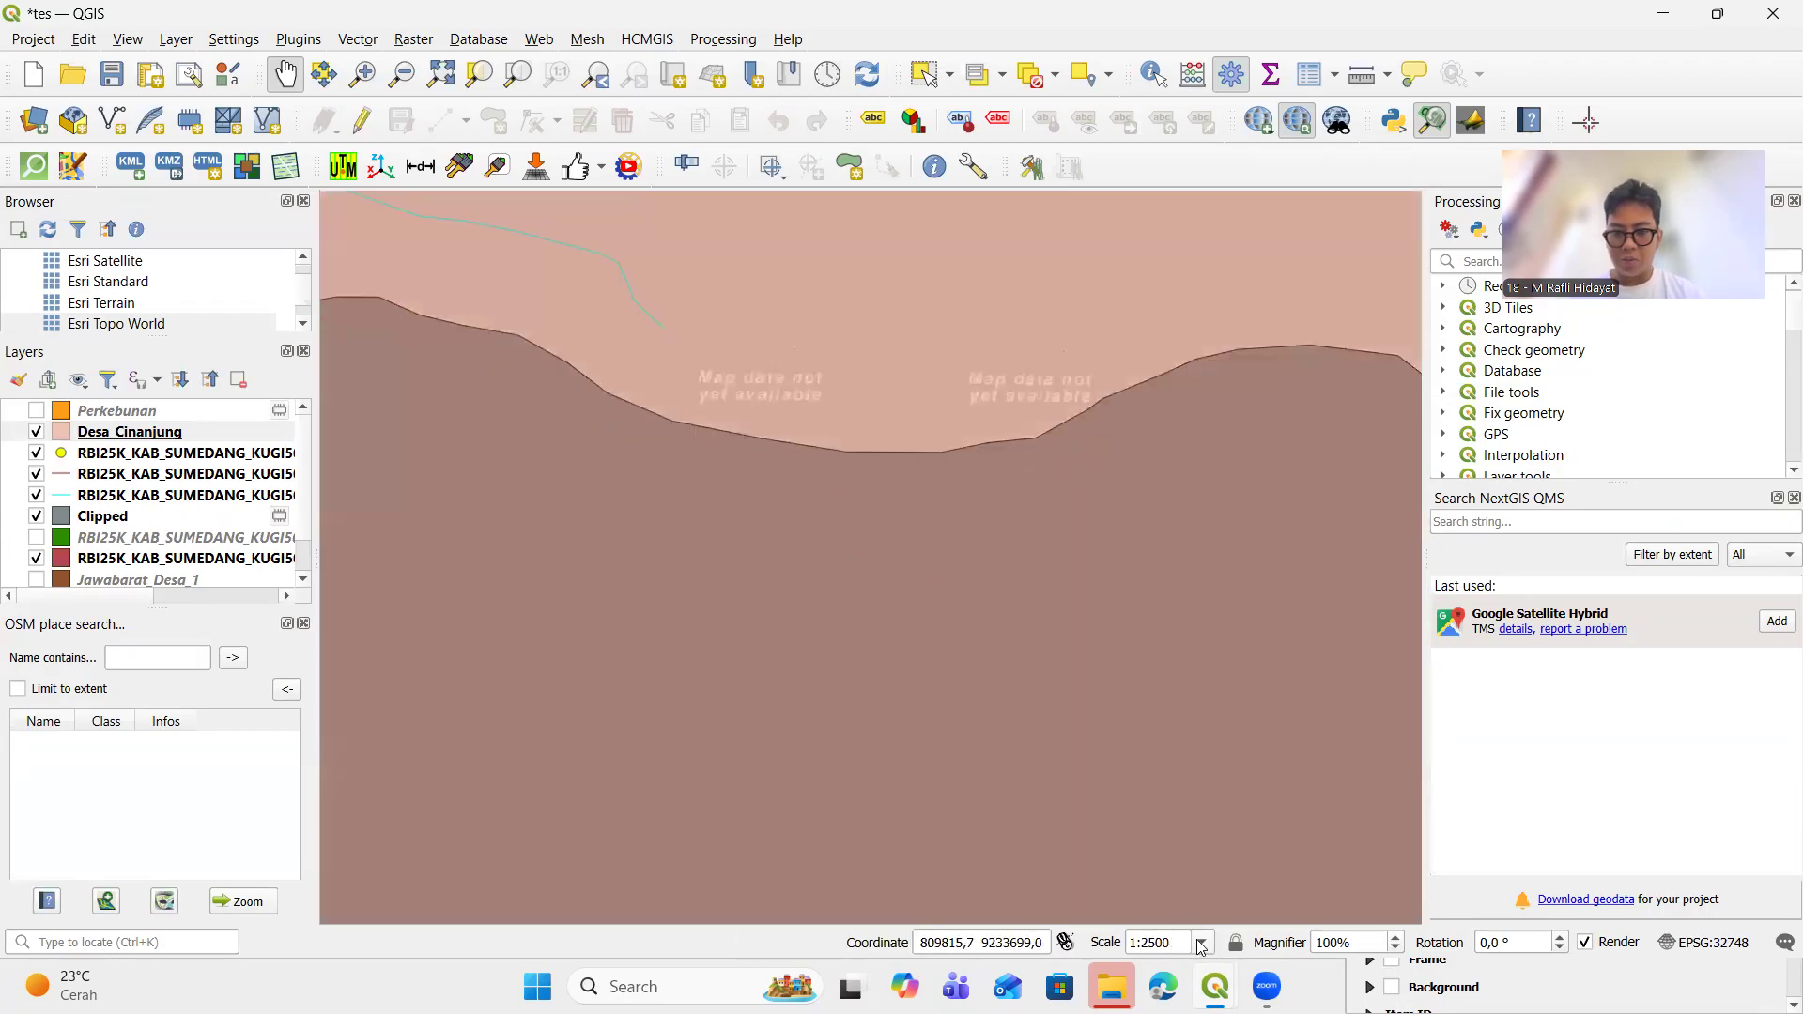
{"action": "left_click", "coordinate": [1201, 944]}
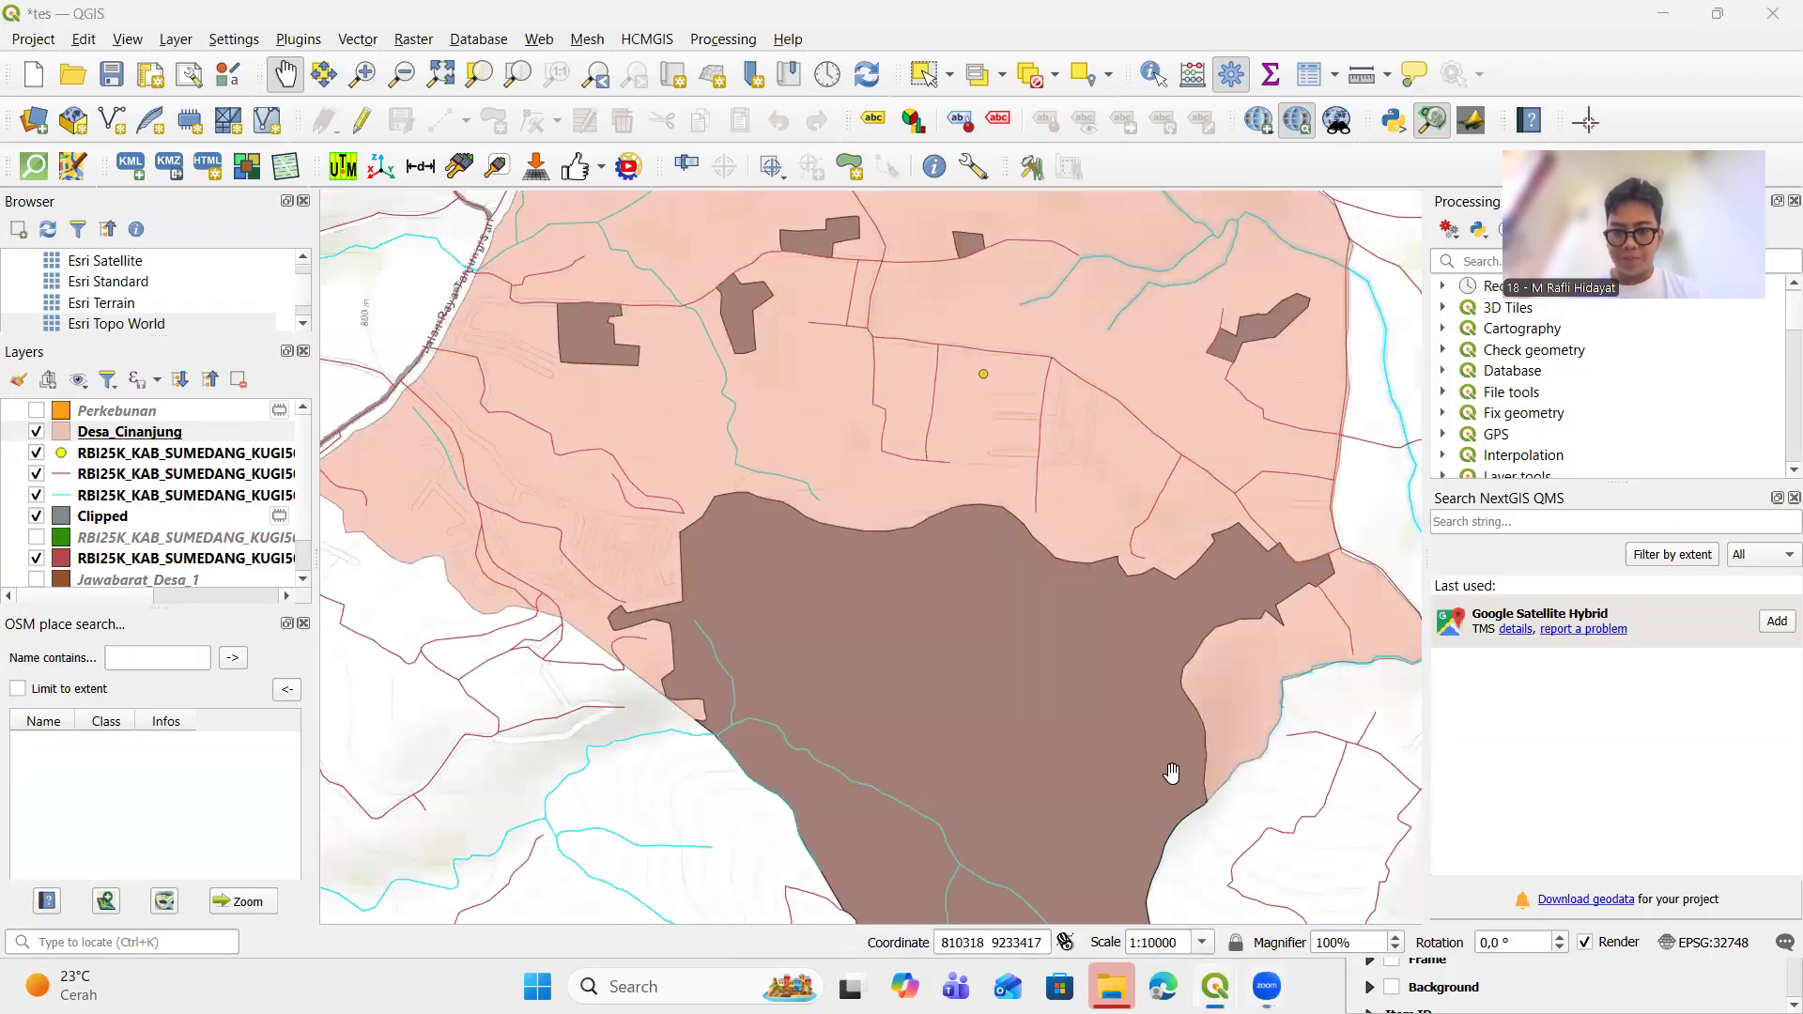
{"action": "key", "text": "alt+Tab"}
{"action": "key", "text": "alt+Tab"}
{"action": "key", "text": "alt+Tab"}
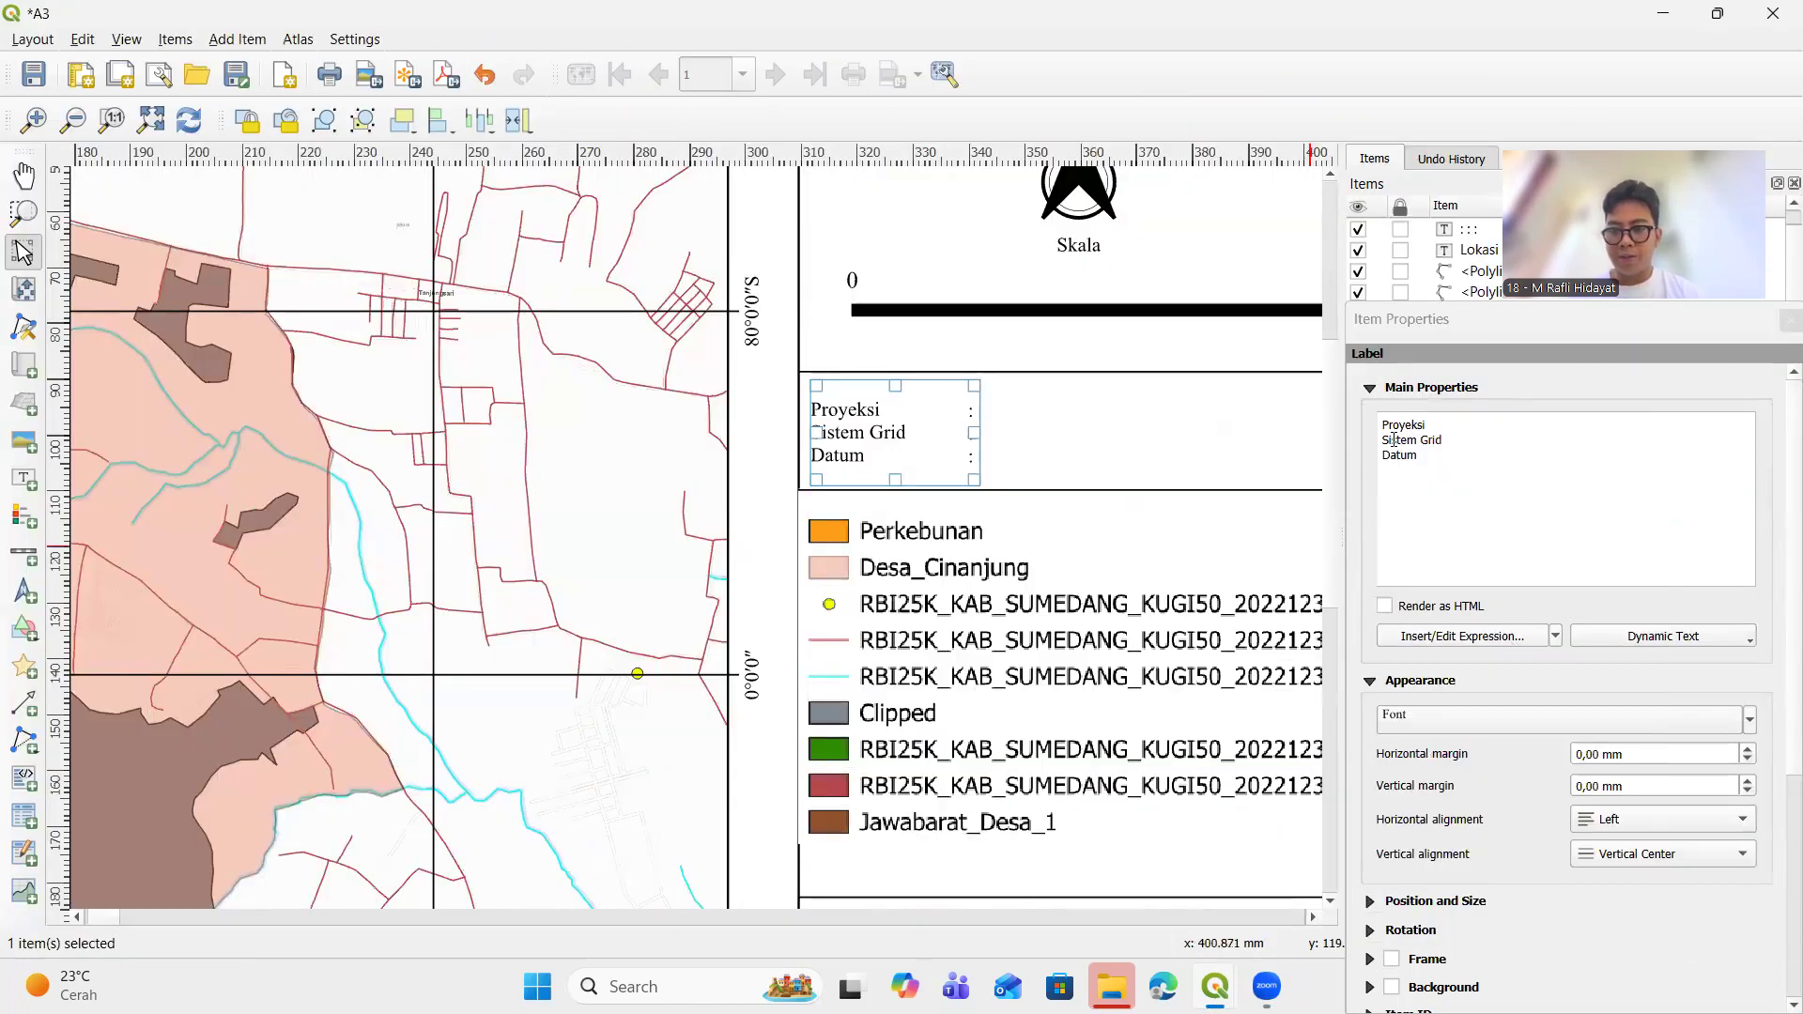
{"action": "left_click", "coordinate": [1430, 456]}
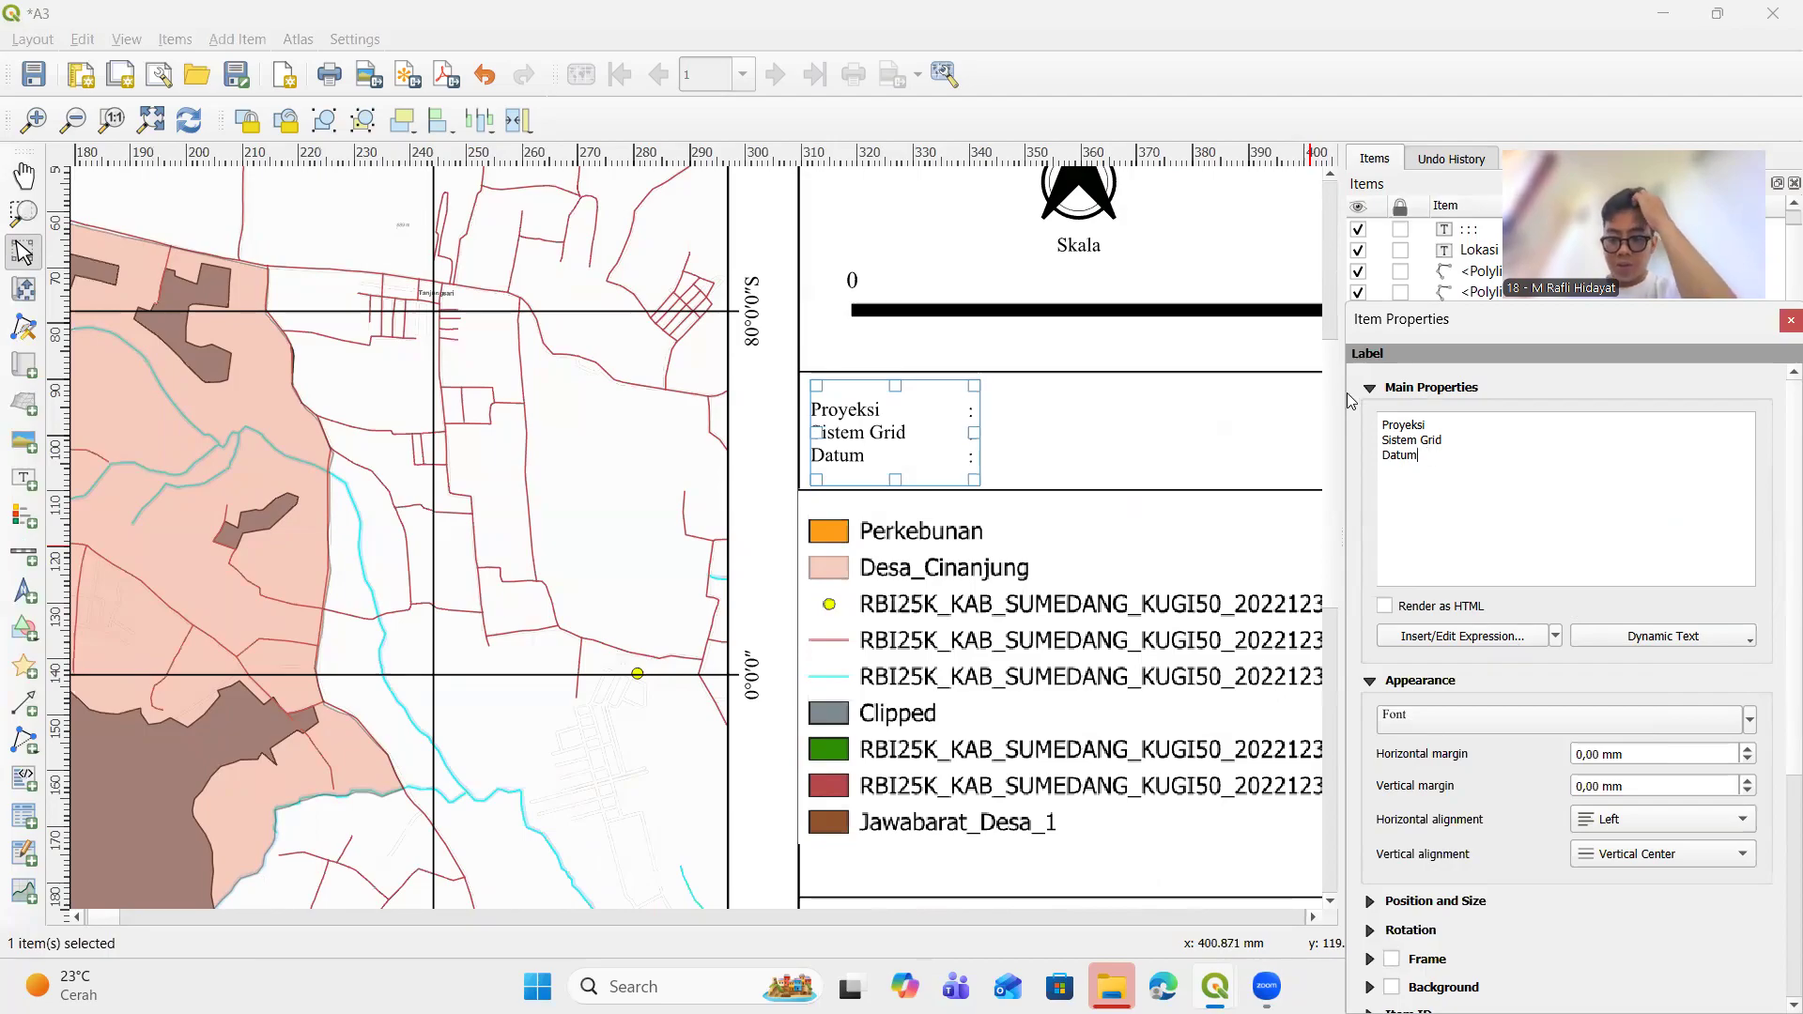
Refit the scale bar by switching its units to feet and back to kilometers
{"action": "left_click", "coordinate": [1182, 302]}
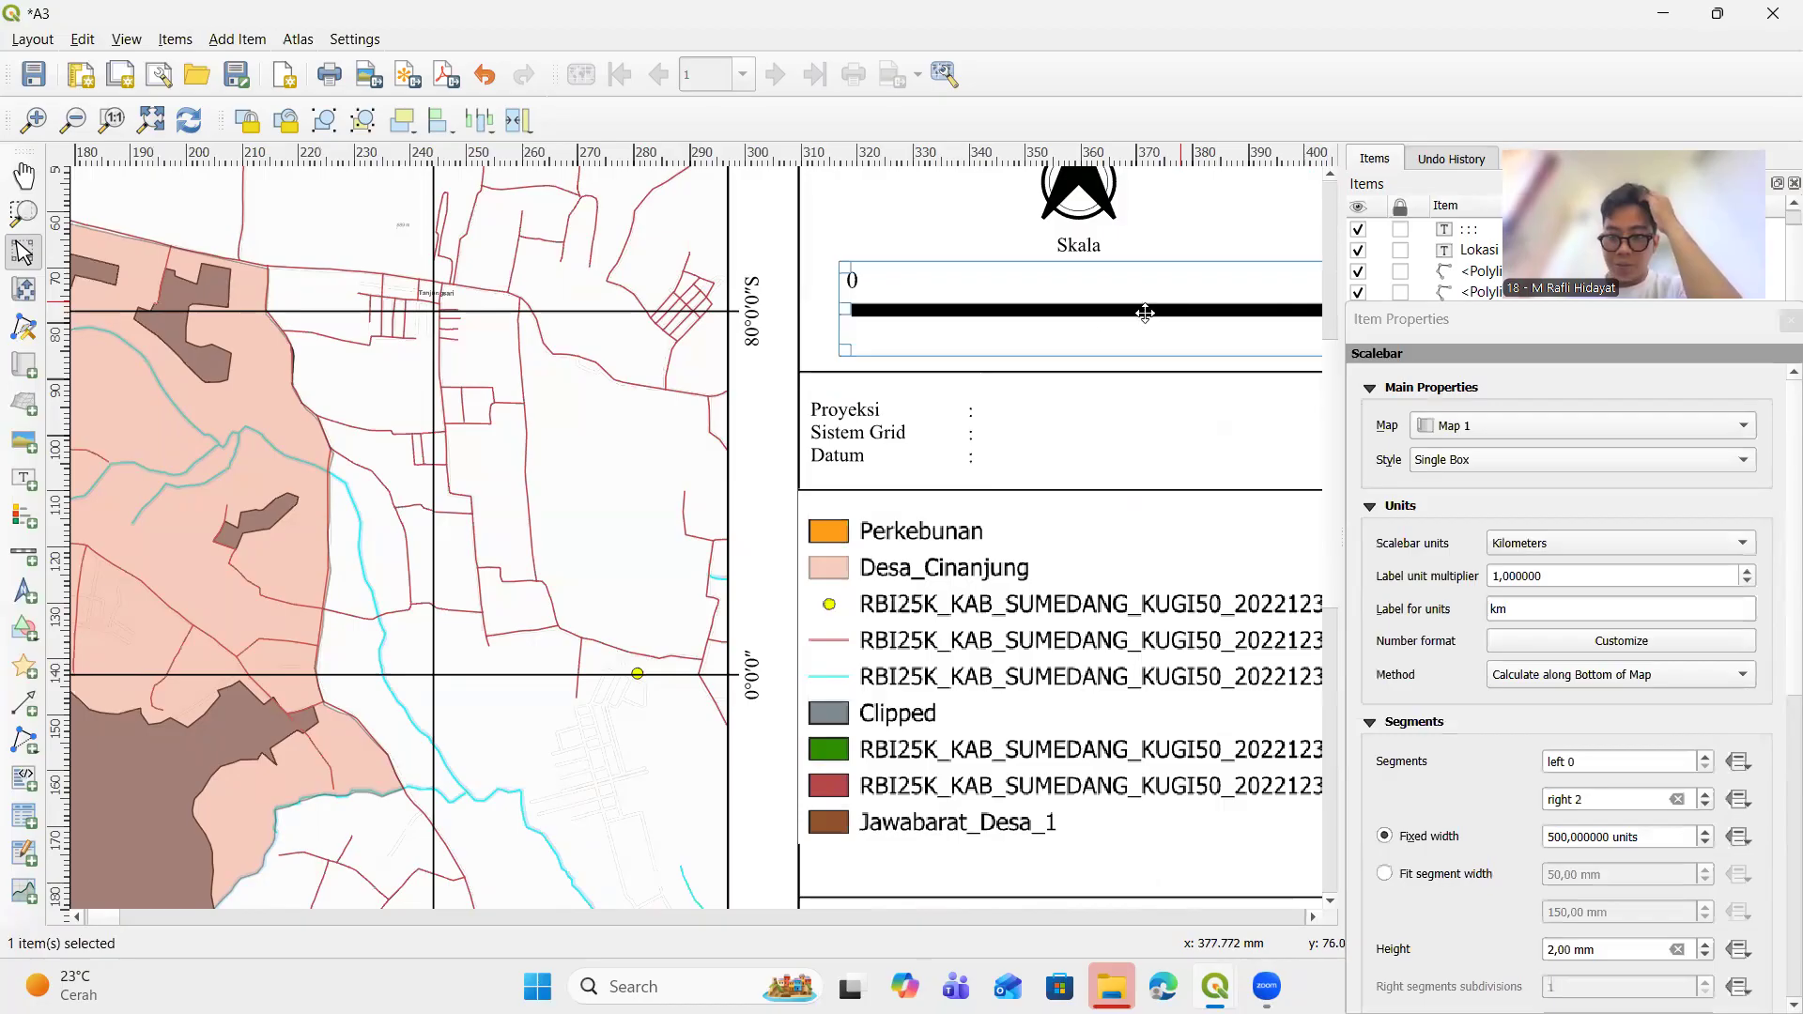
{"action": "left_click", "coordinate": [1581, 546]}
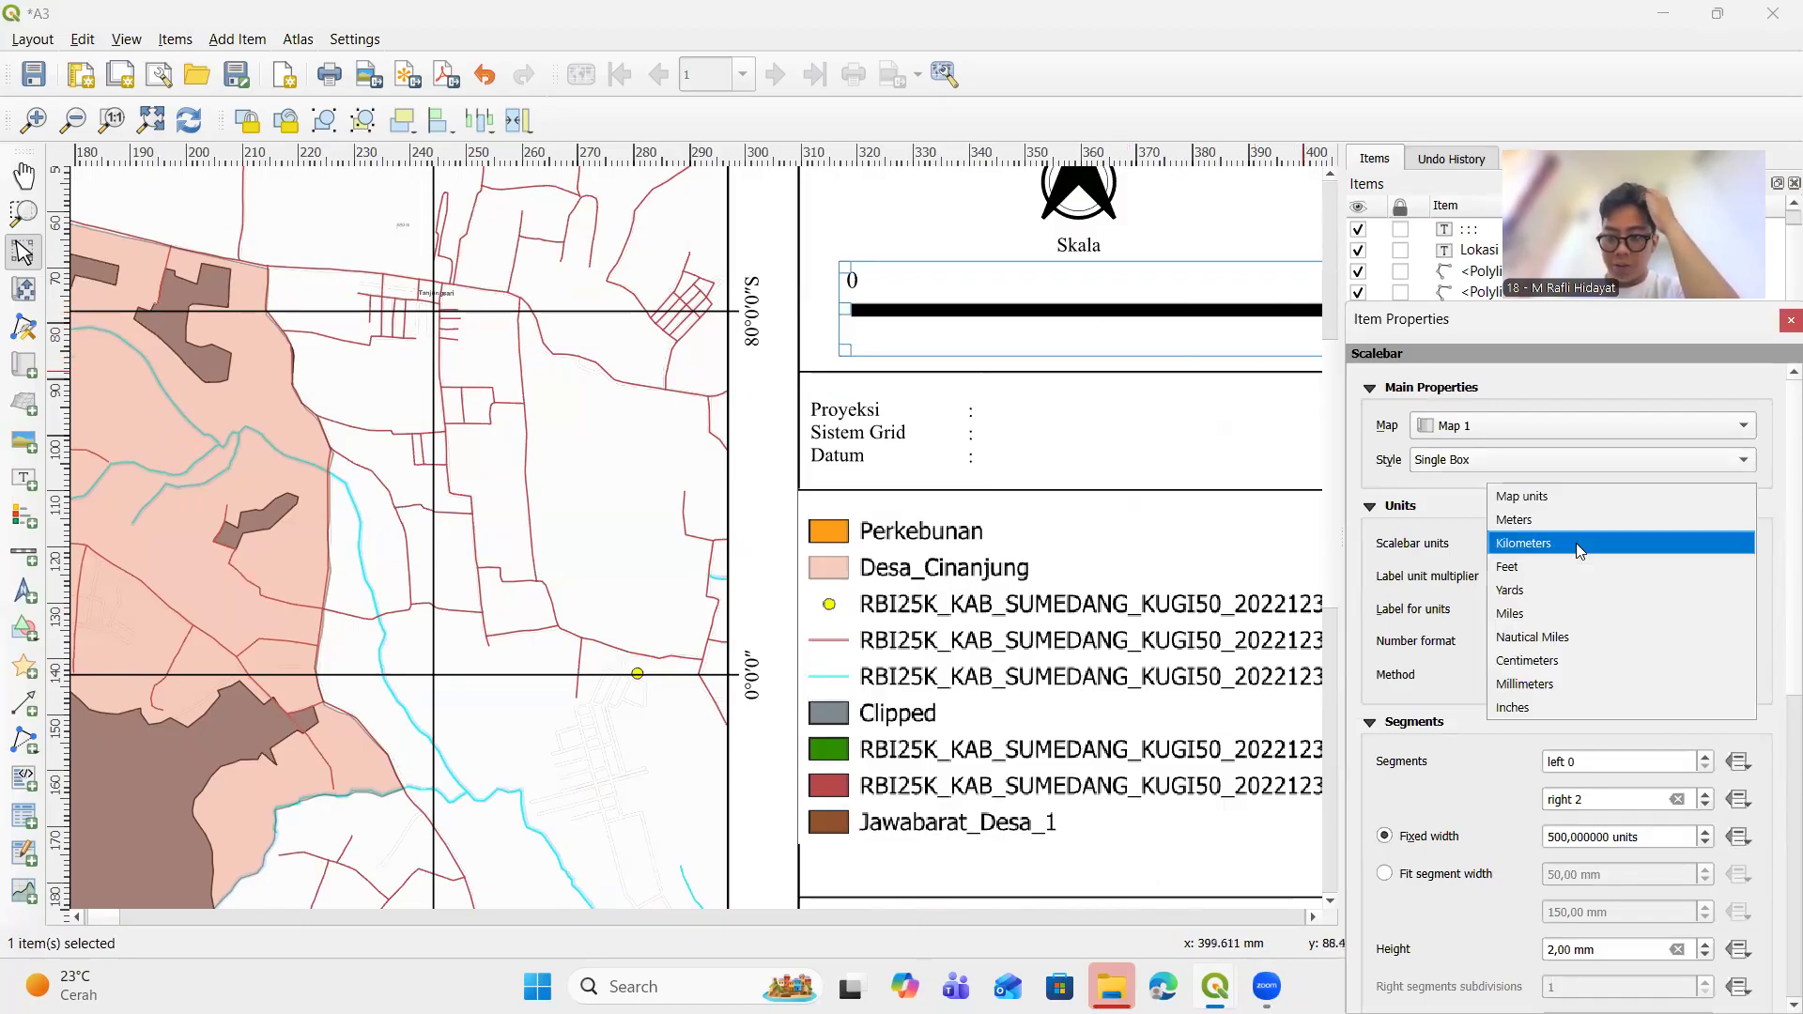
{"action": "left_click", "coordinate": [1518, 569]}
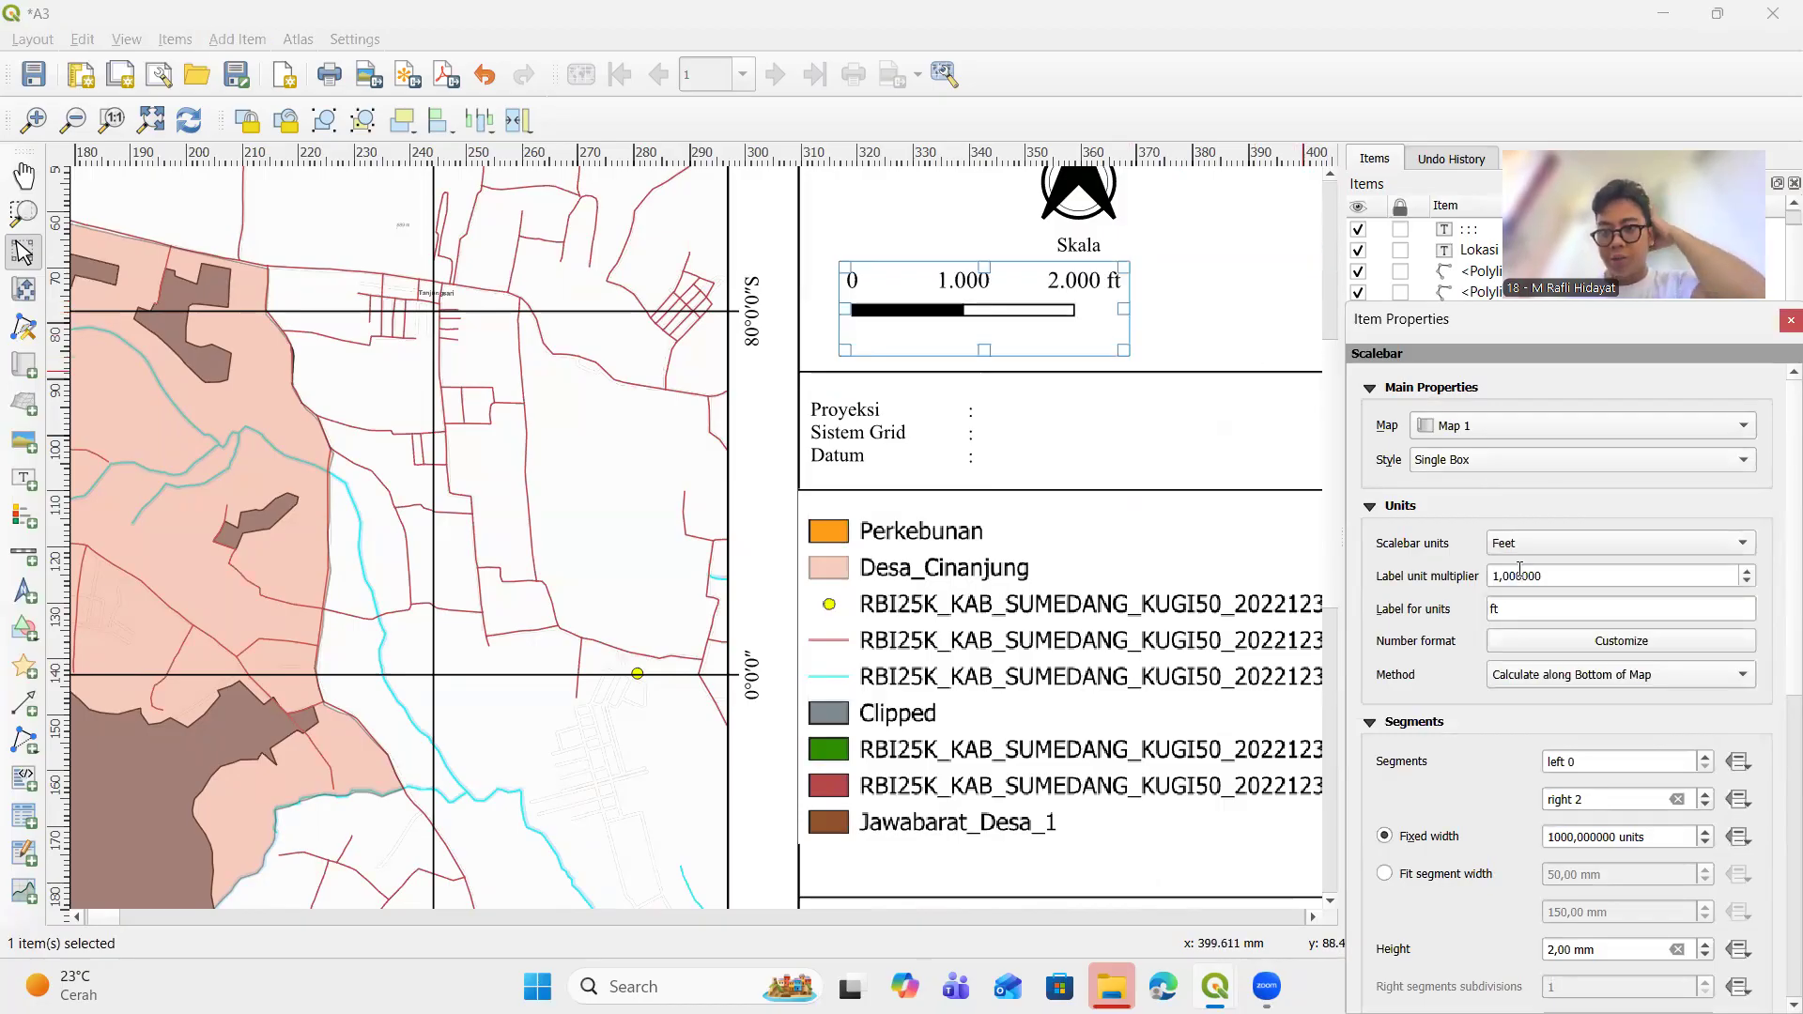
{"action": "left_click", "coordinate": [1512, 559]}
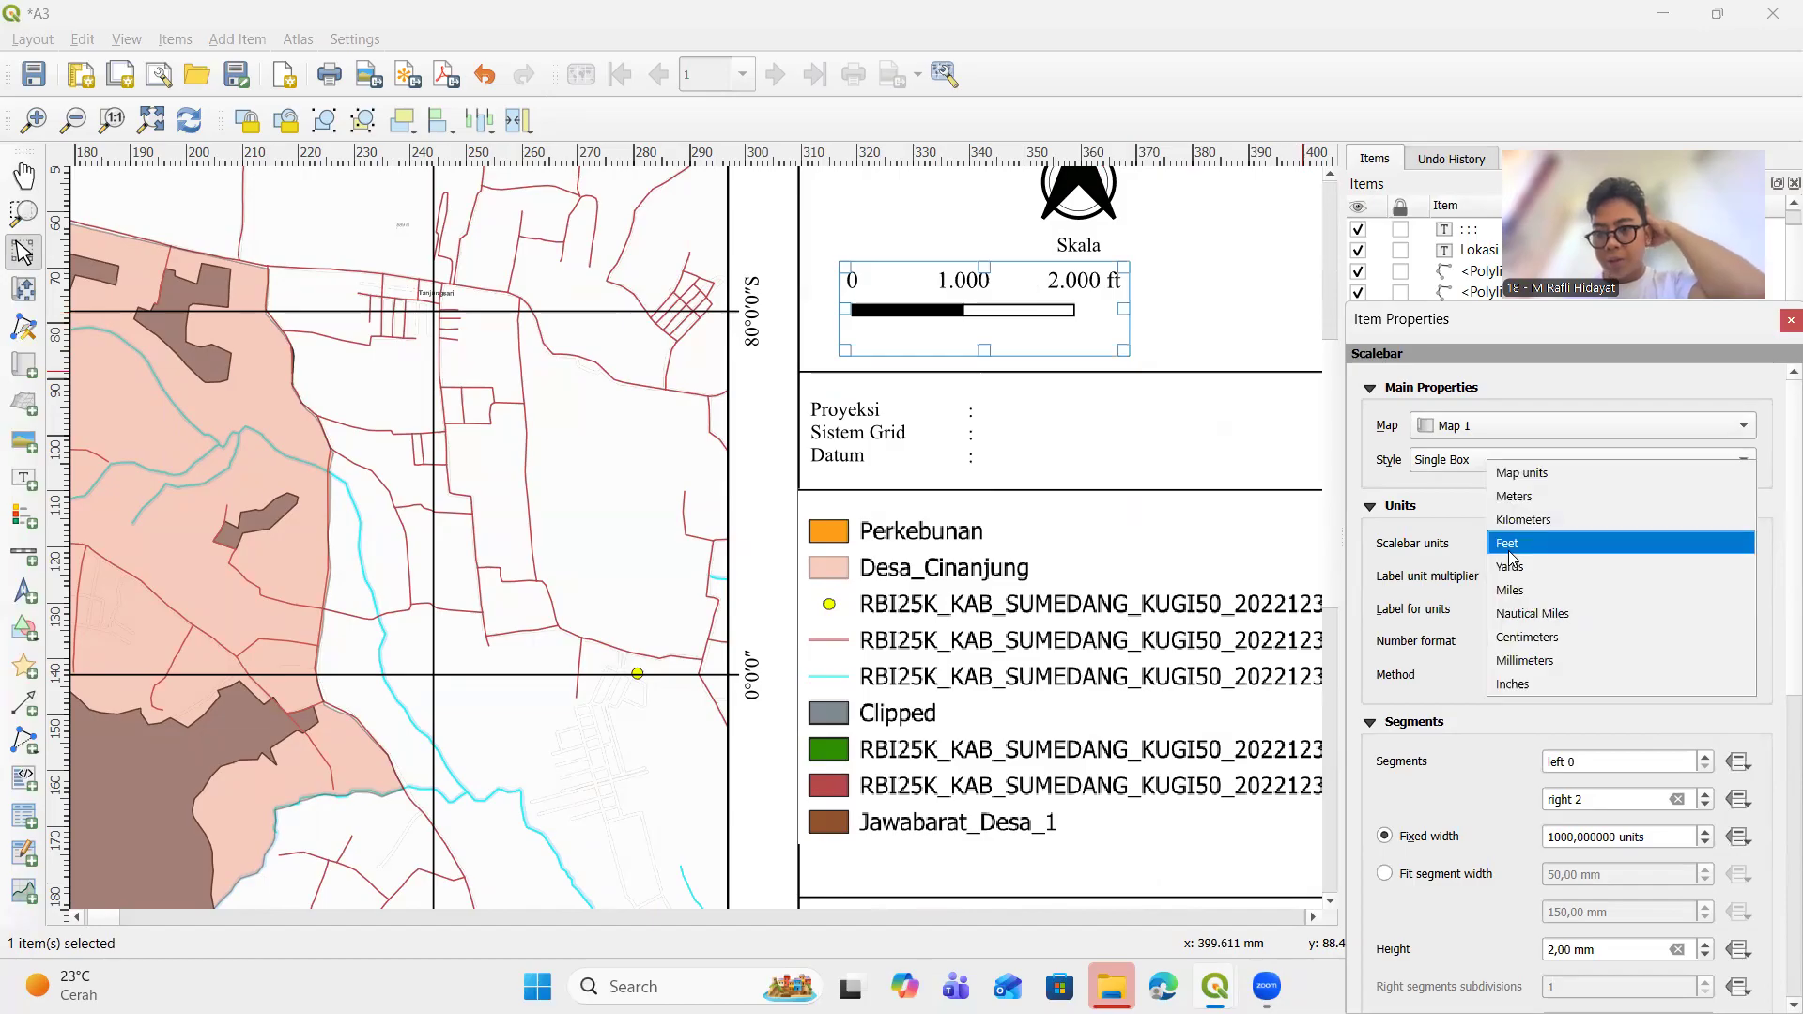
{"action": "left_click", "coordinate": [1510, 522]}
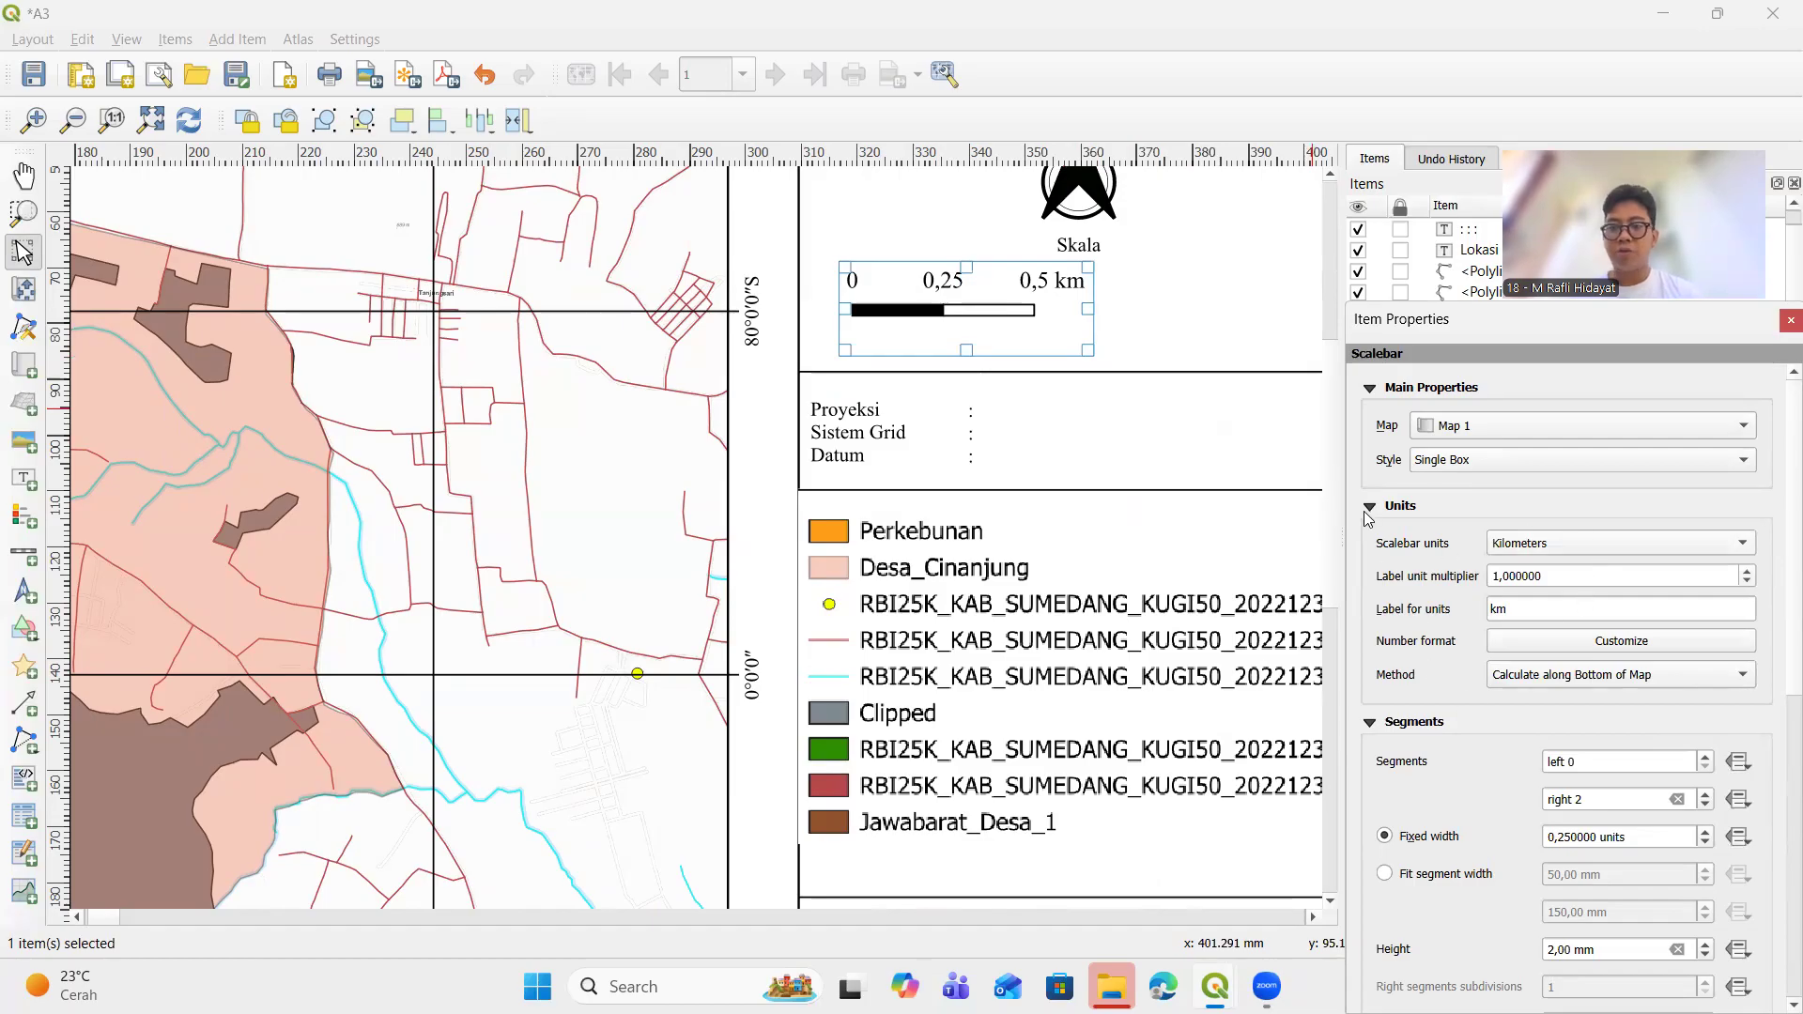
{"action": "scroll", "coordinate": [921, 460], "scroll_direction": "down", "scroll_amount": 5}
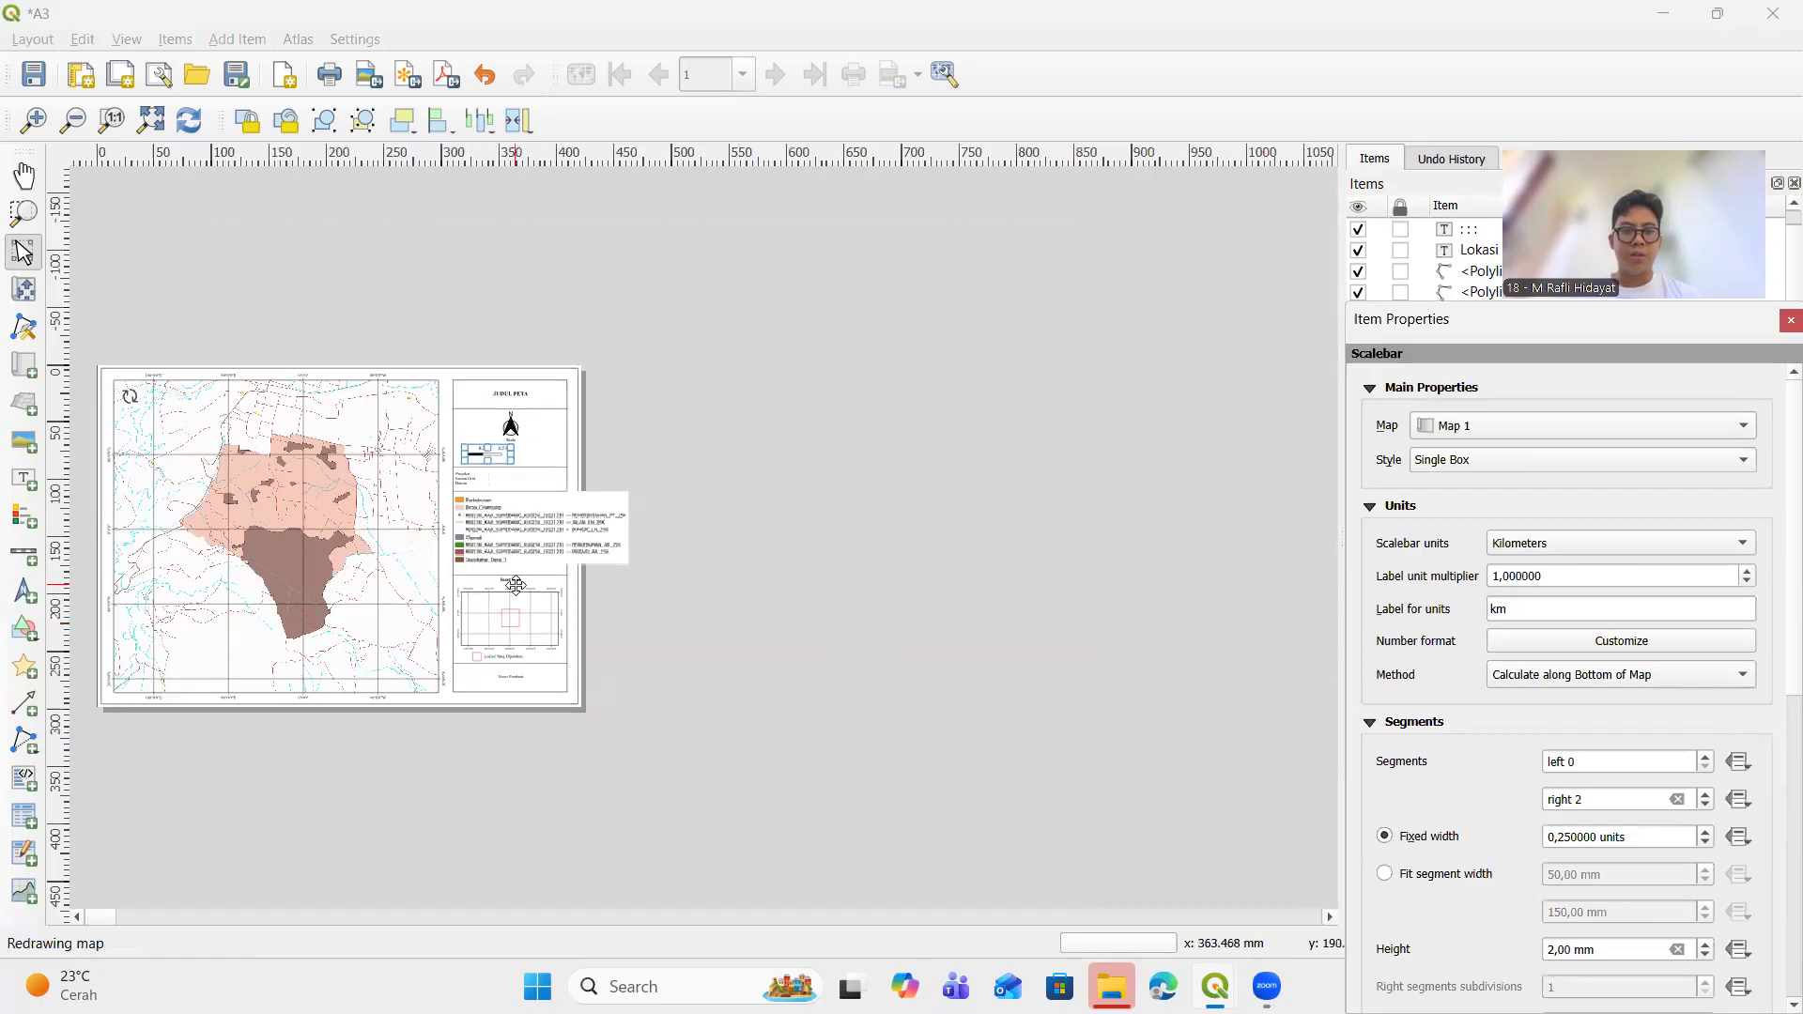
{"action": "scroll", "coordinate": [857, 615], "scroll_direction": "up", "scroll_amount": 2}
{"action": "left_click", "coordinate": [930, 601]}
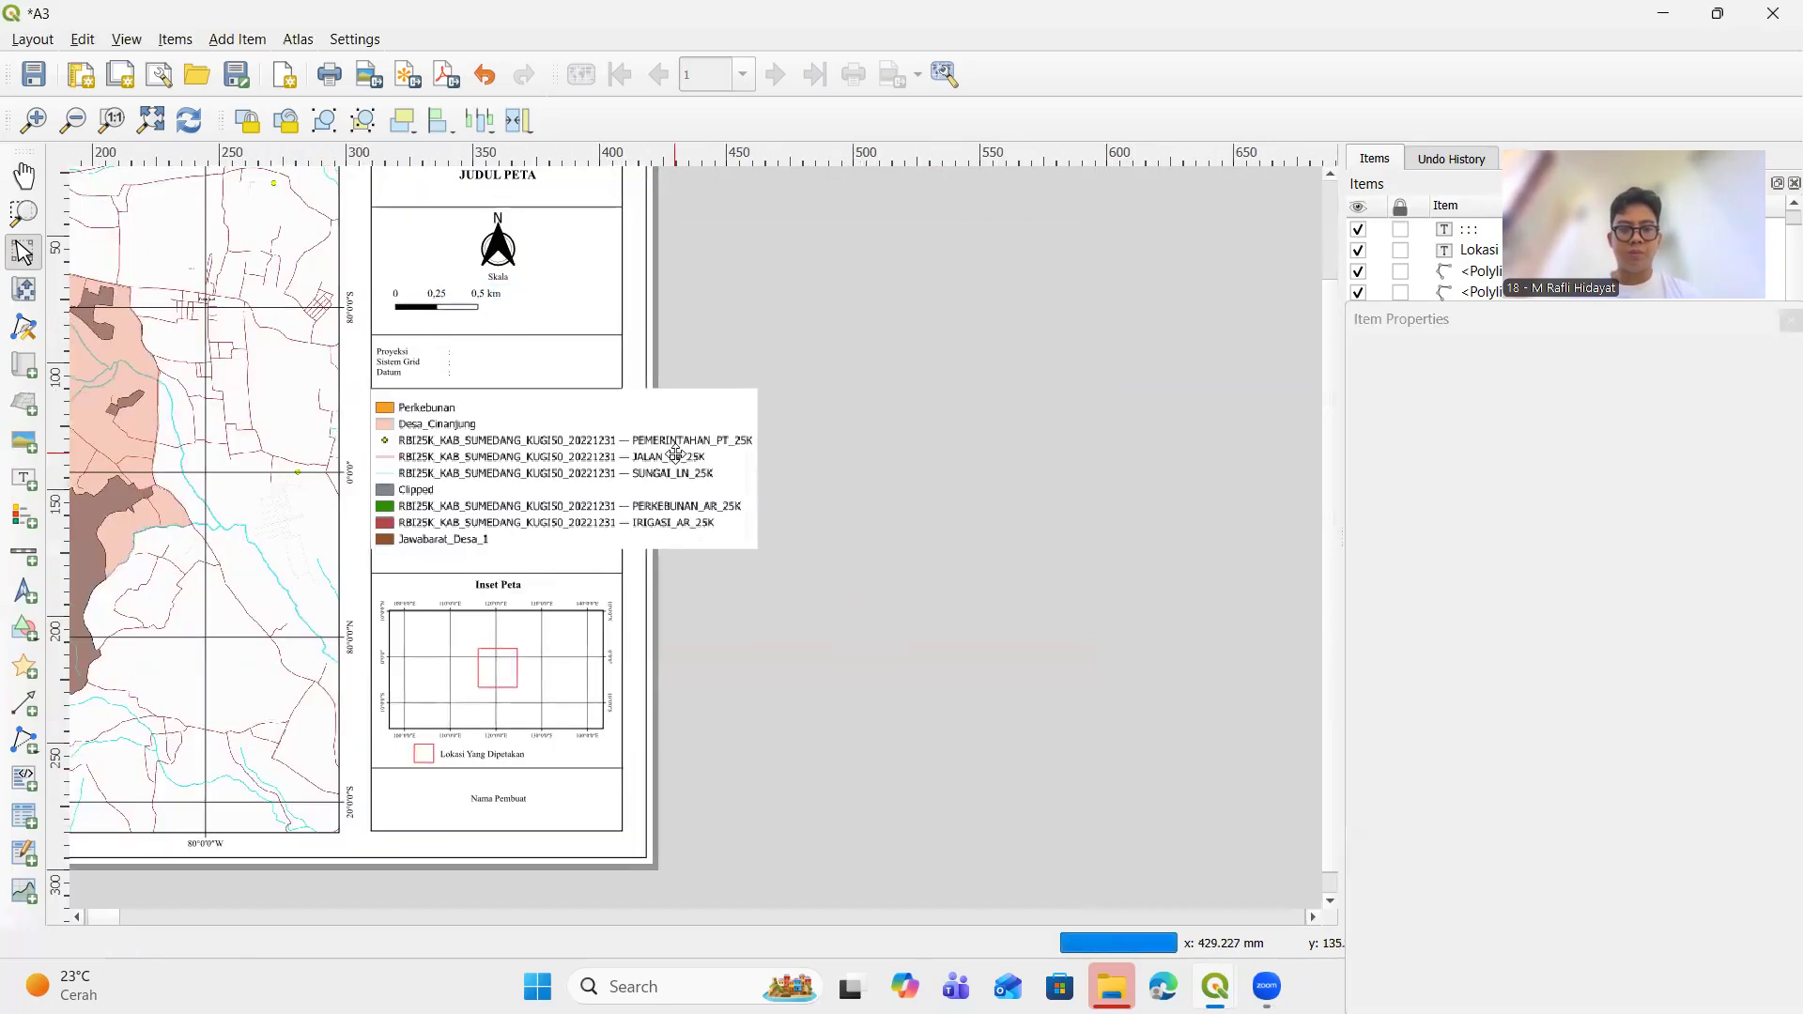
{"action": "left_click", "coordinate": [24, 176]}
{"action": "left_click_drag", "start_coordinate": [934, 278], "coordinate": [1216, 406]}
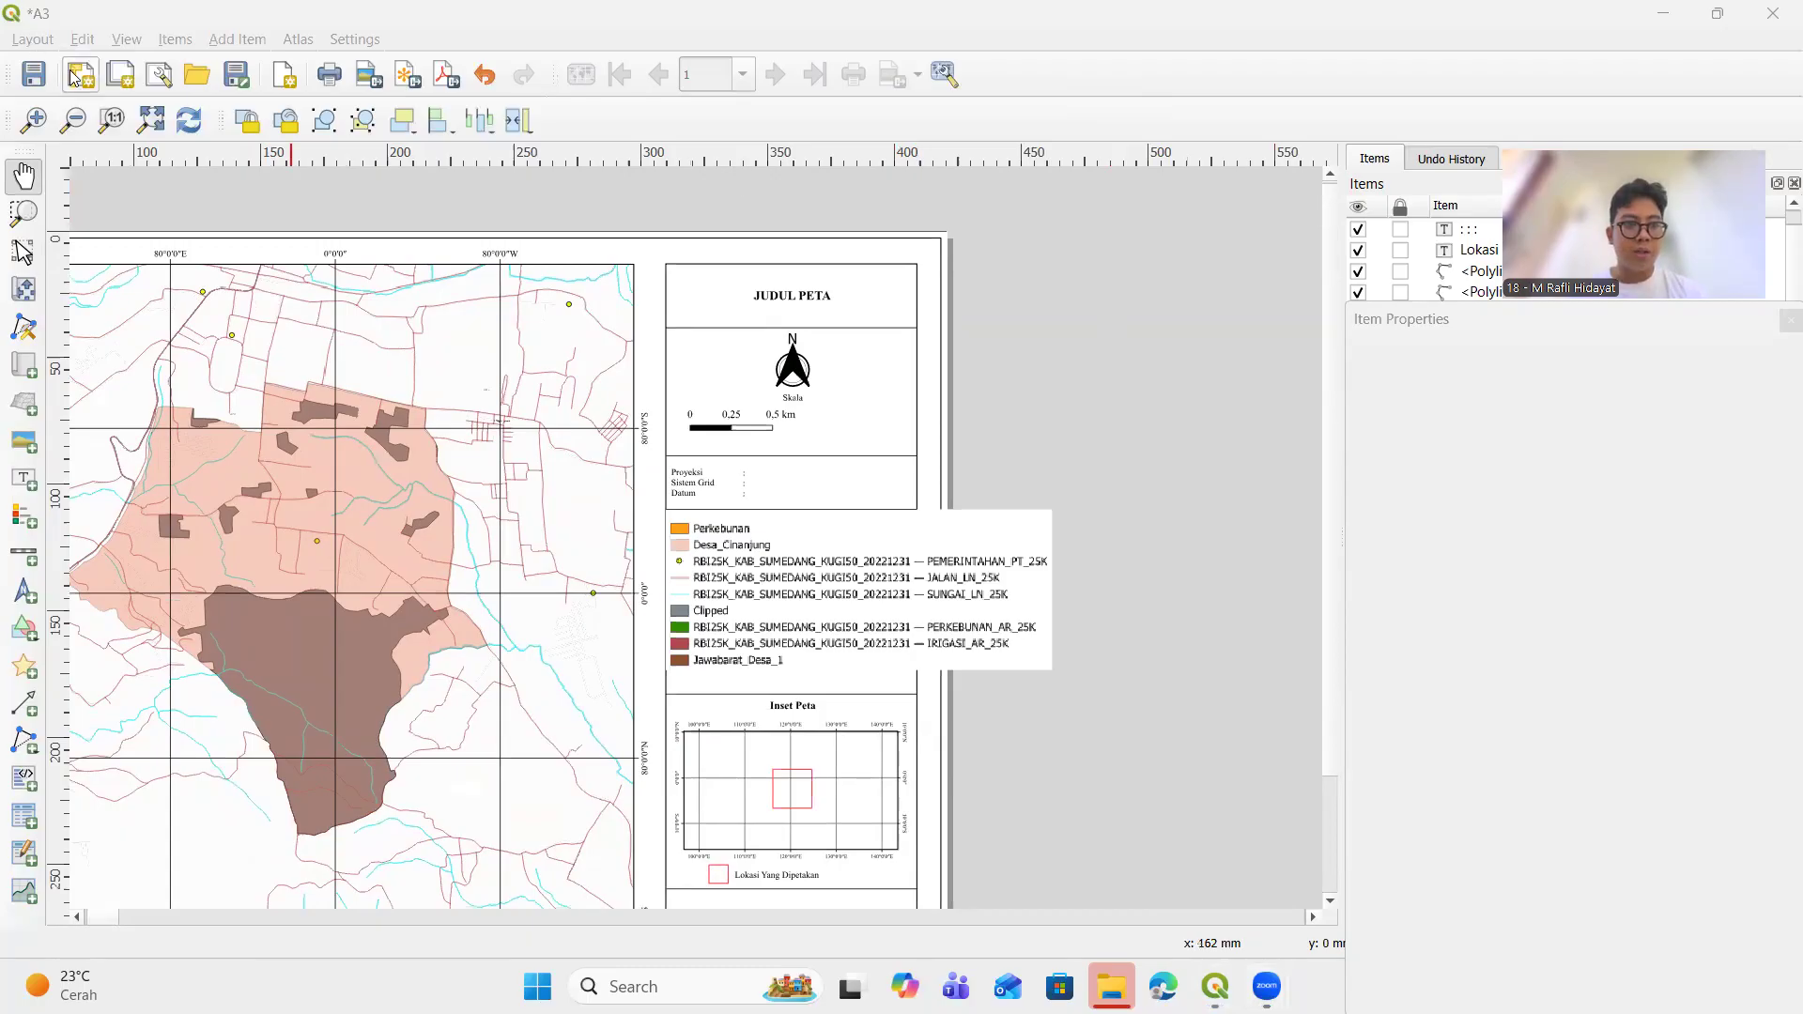
{"action": "left_click", "coordinate": [32, 38]}
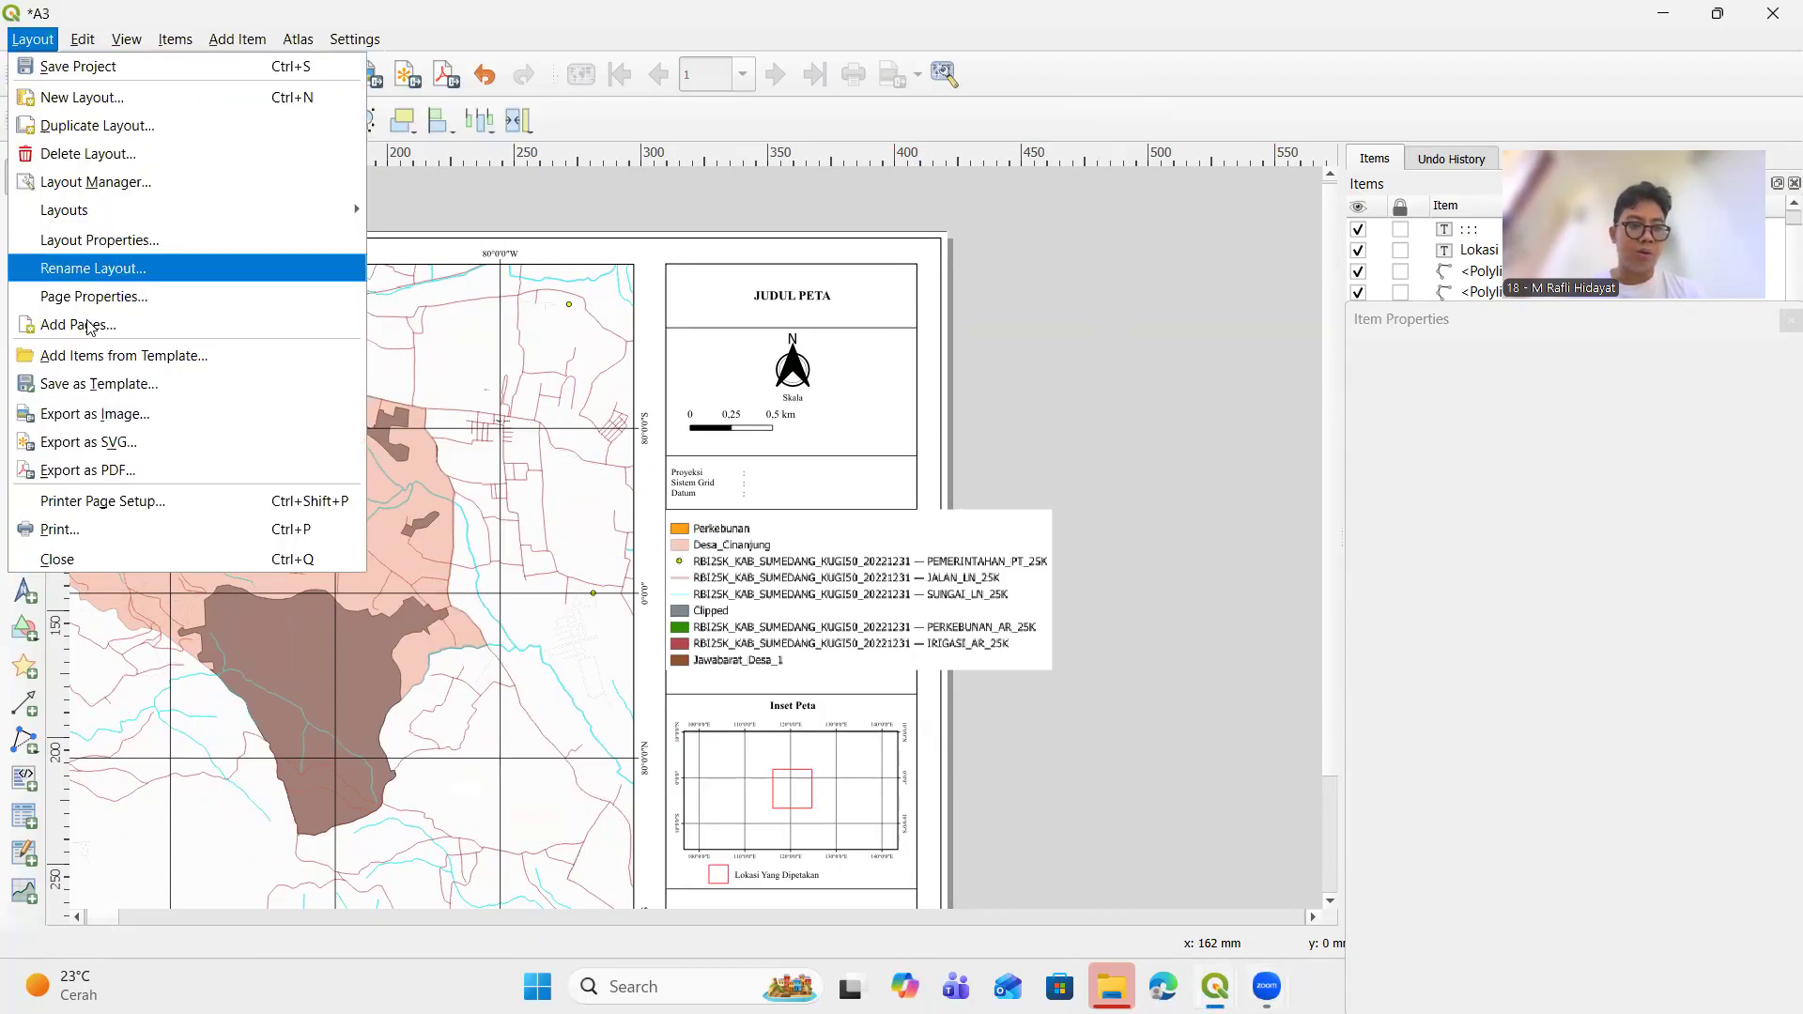
{"action": "left_click", "coordinate": [113, 465]}
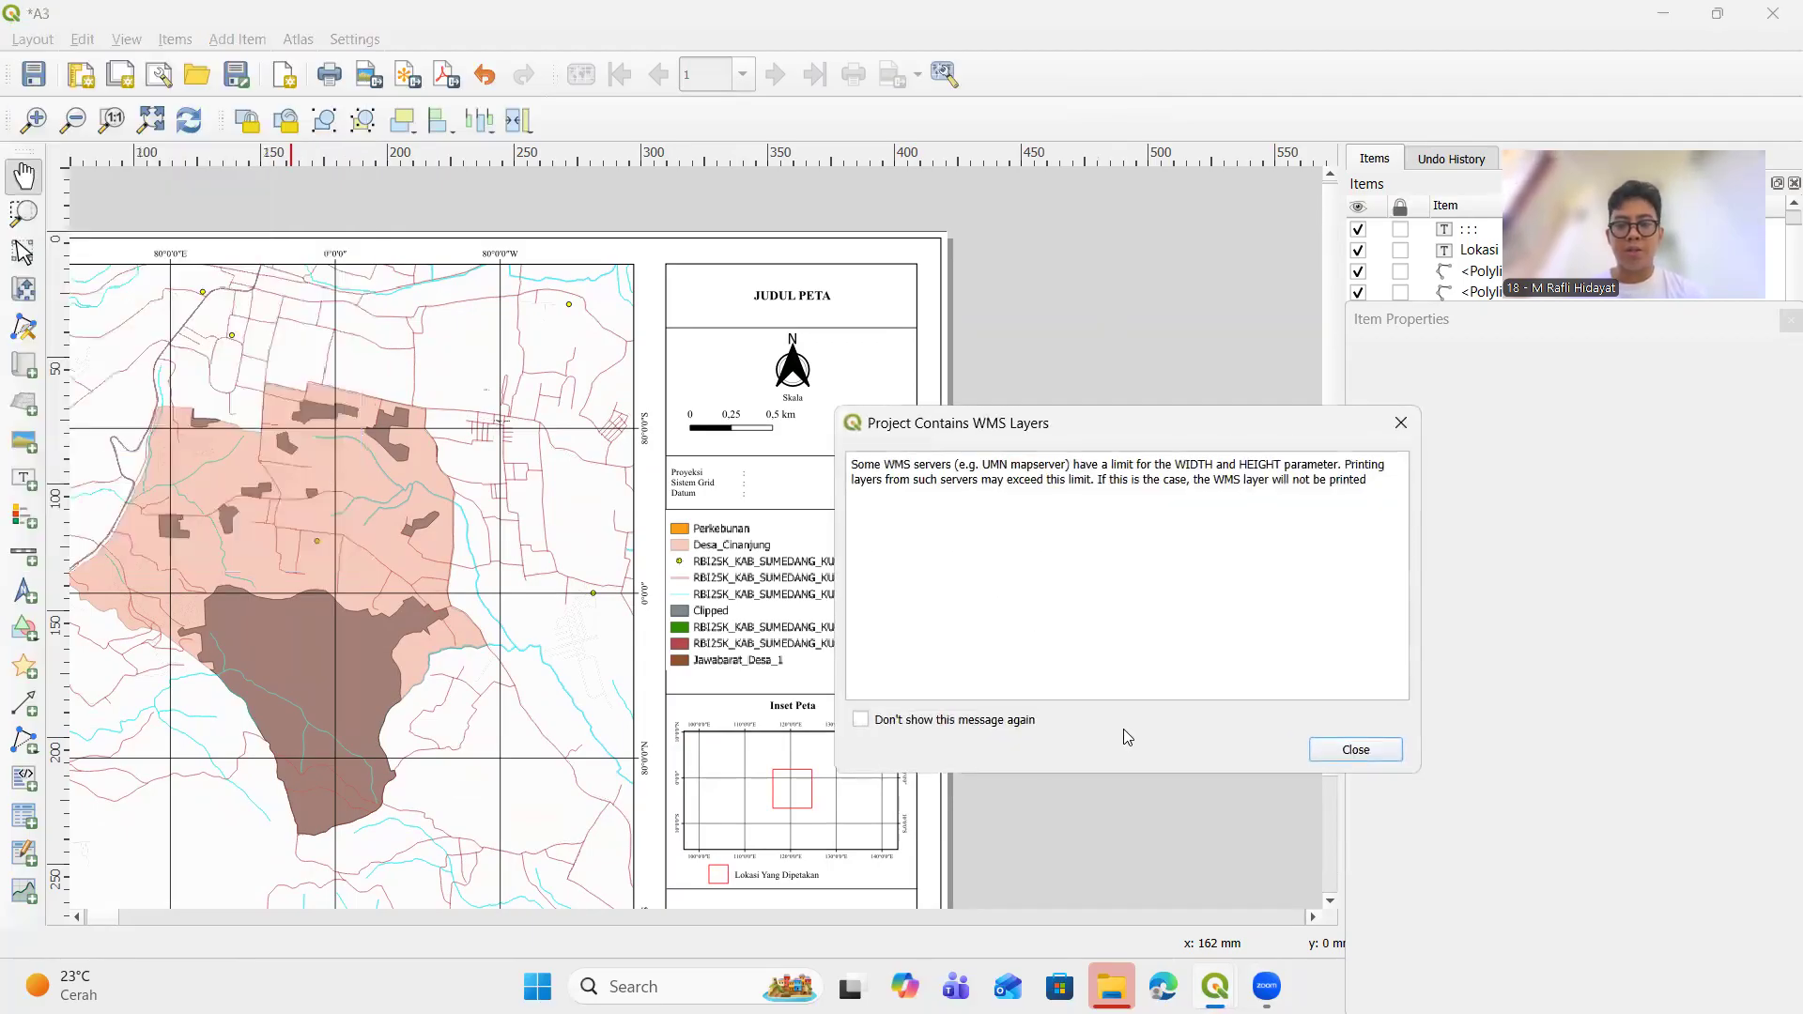
{"action": "left_click", "coordinate": [1355, 749]}
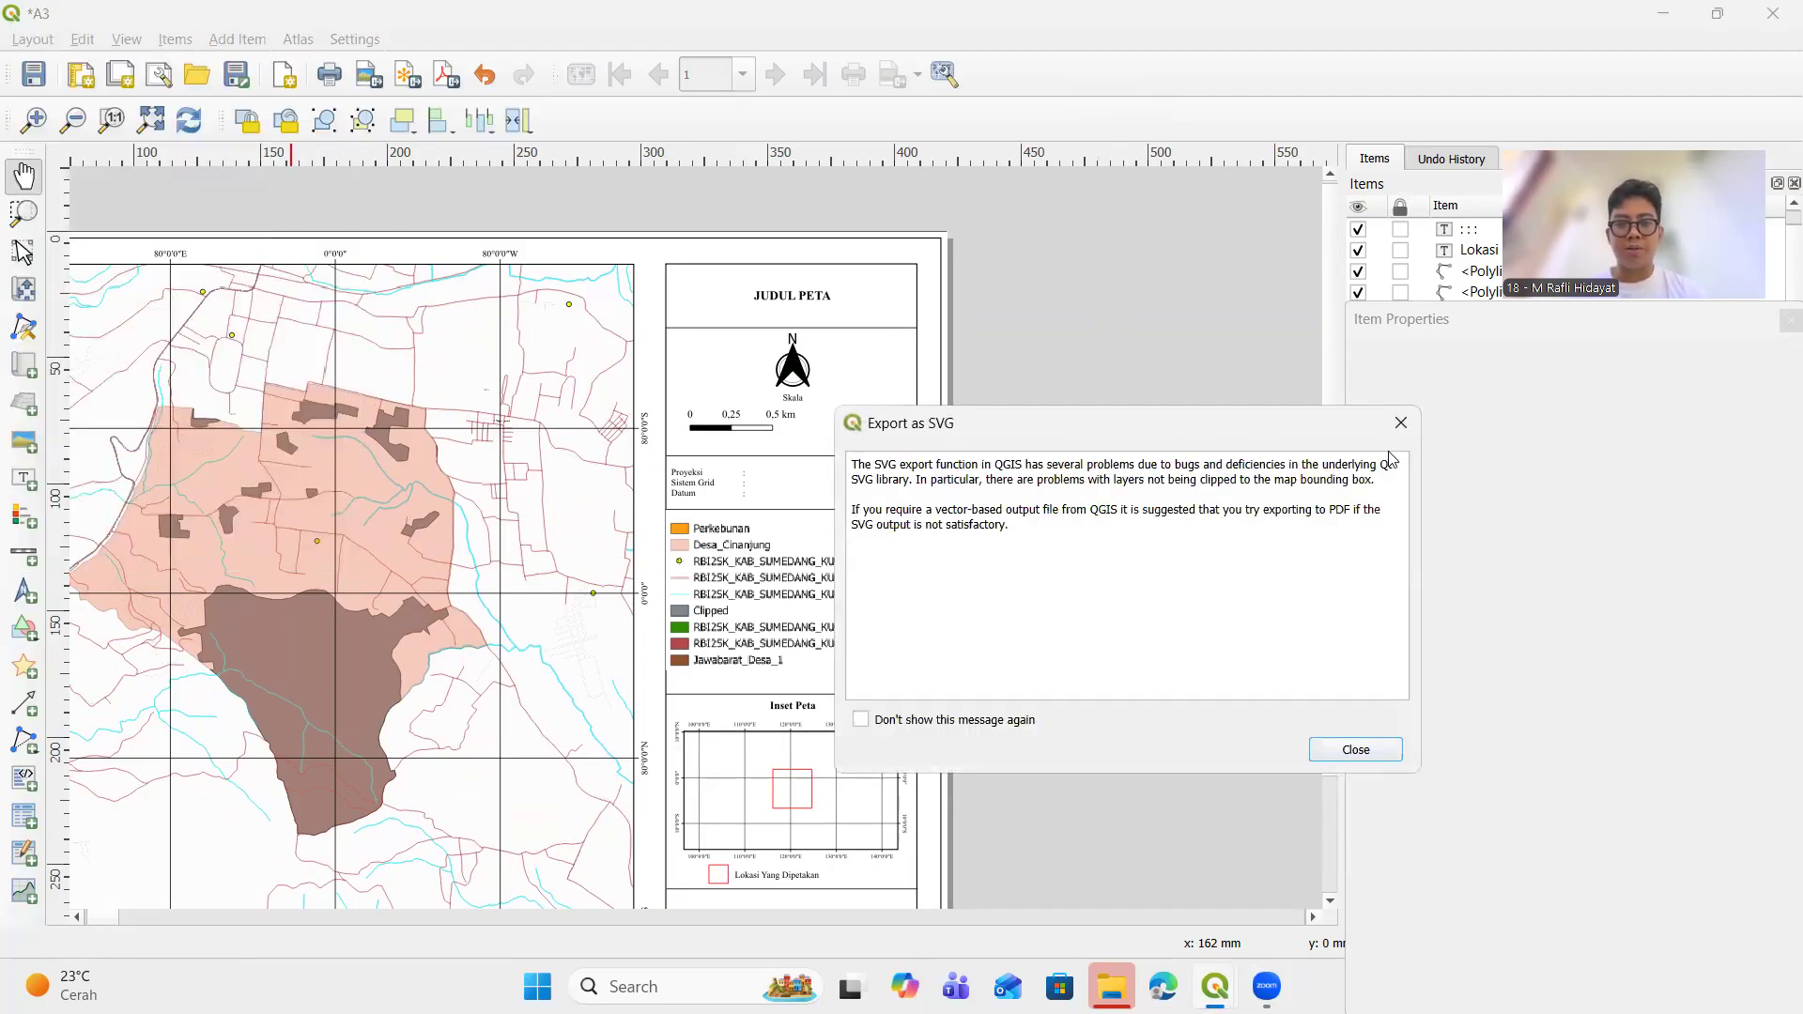
{"action": "left_click", "coordinate": [1400, 422]}
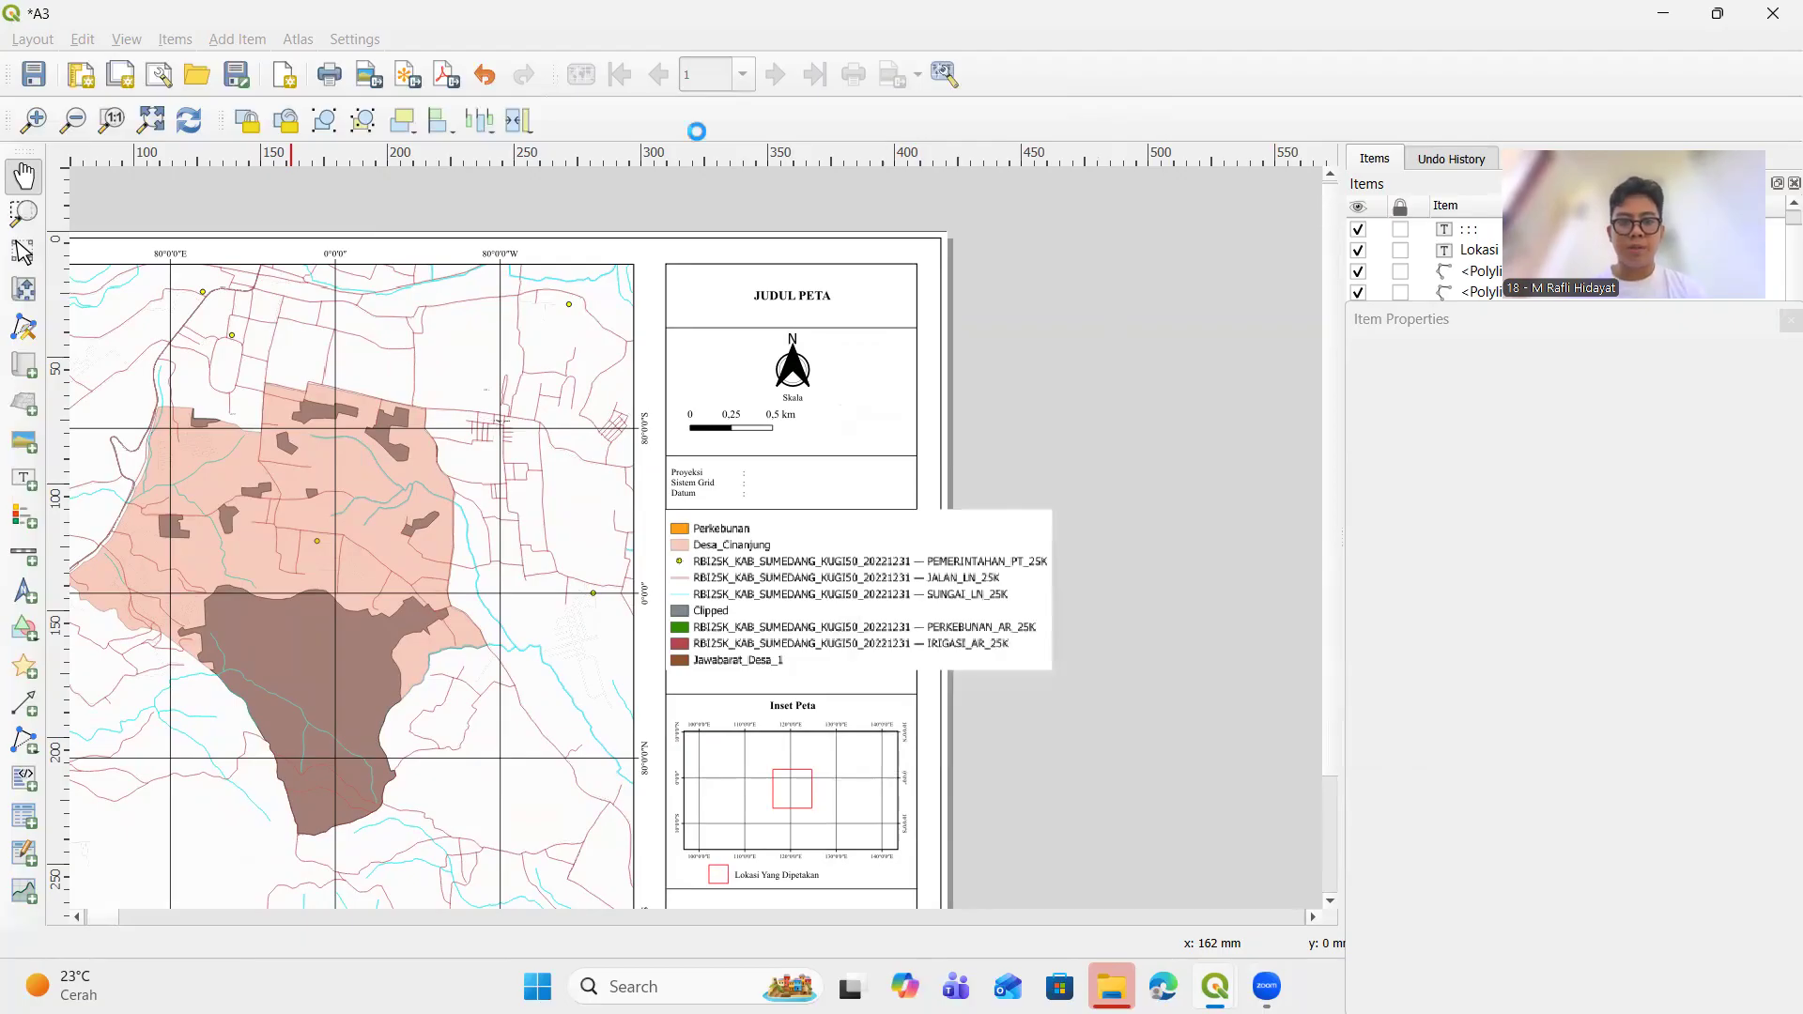
{"action": "left_click", "coordinate": [1037, 617]}
Export the layout to PDF as A3 Latihan Cuy in the TKTA folder, keeping the default export options
{"action": "left_click", "coordinate": [32, 42]}
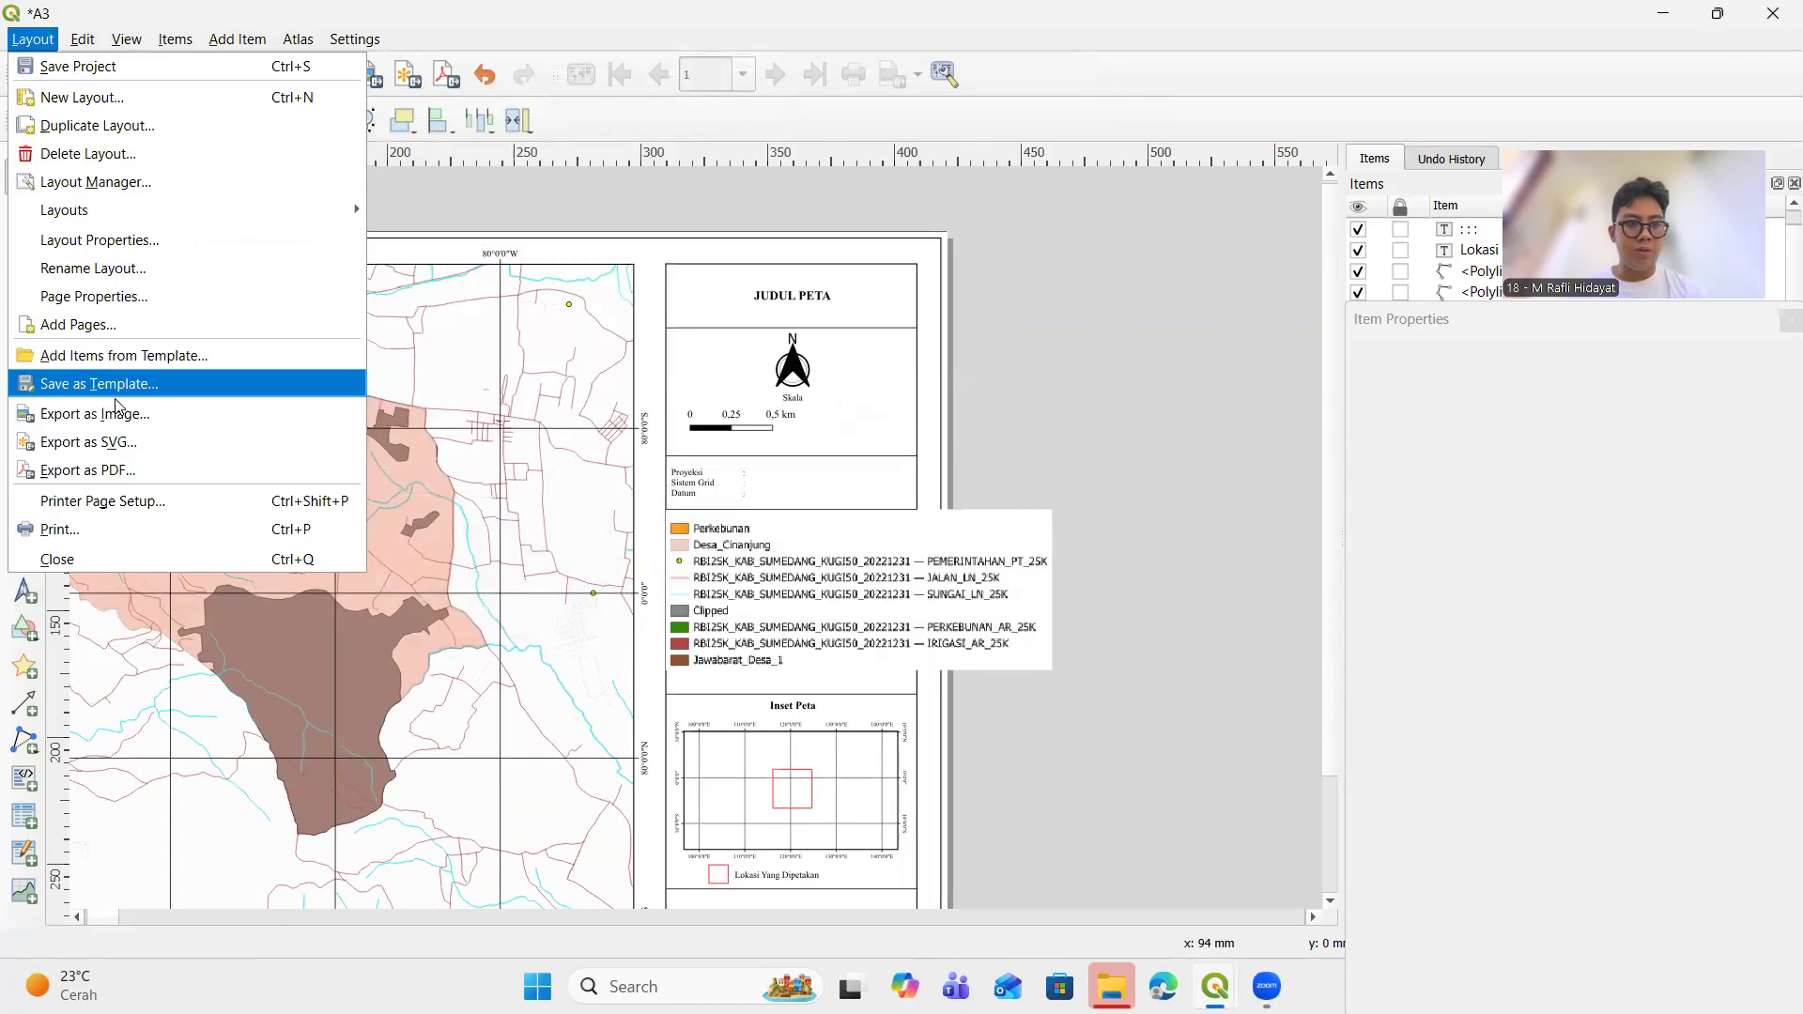
{"action": "left_click", "coordinate": [141, 469]}
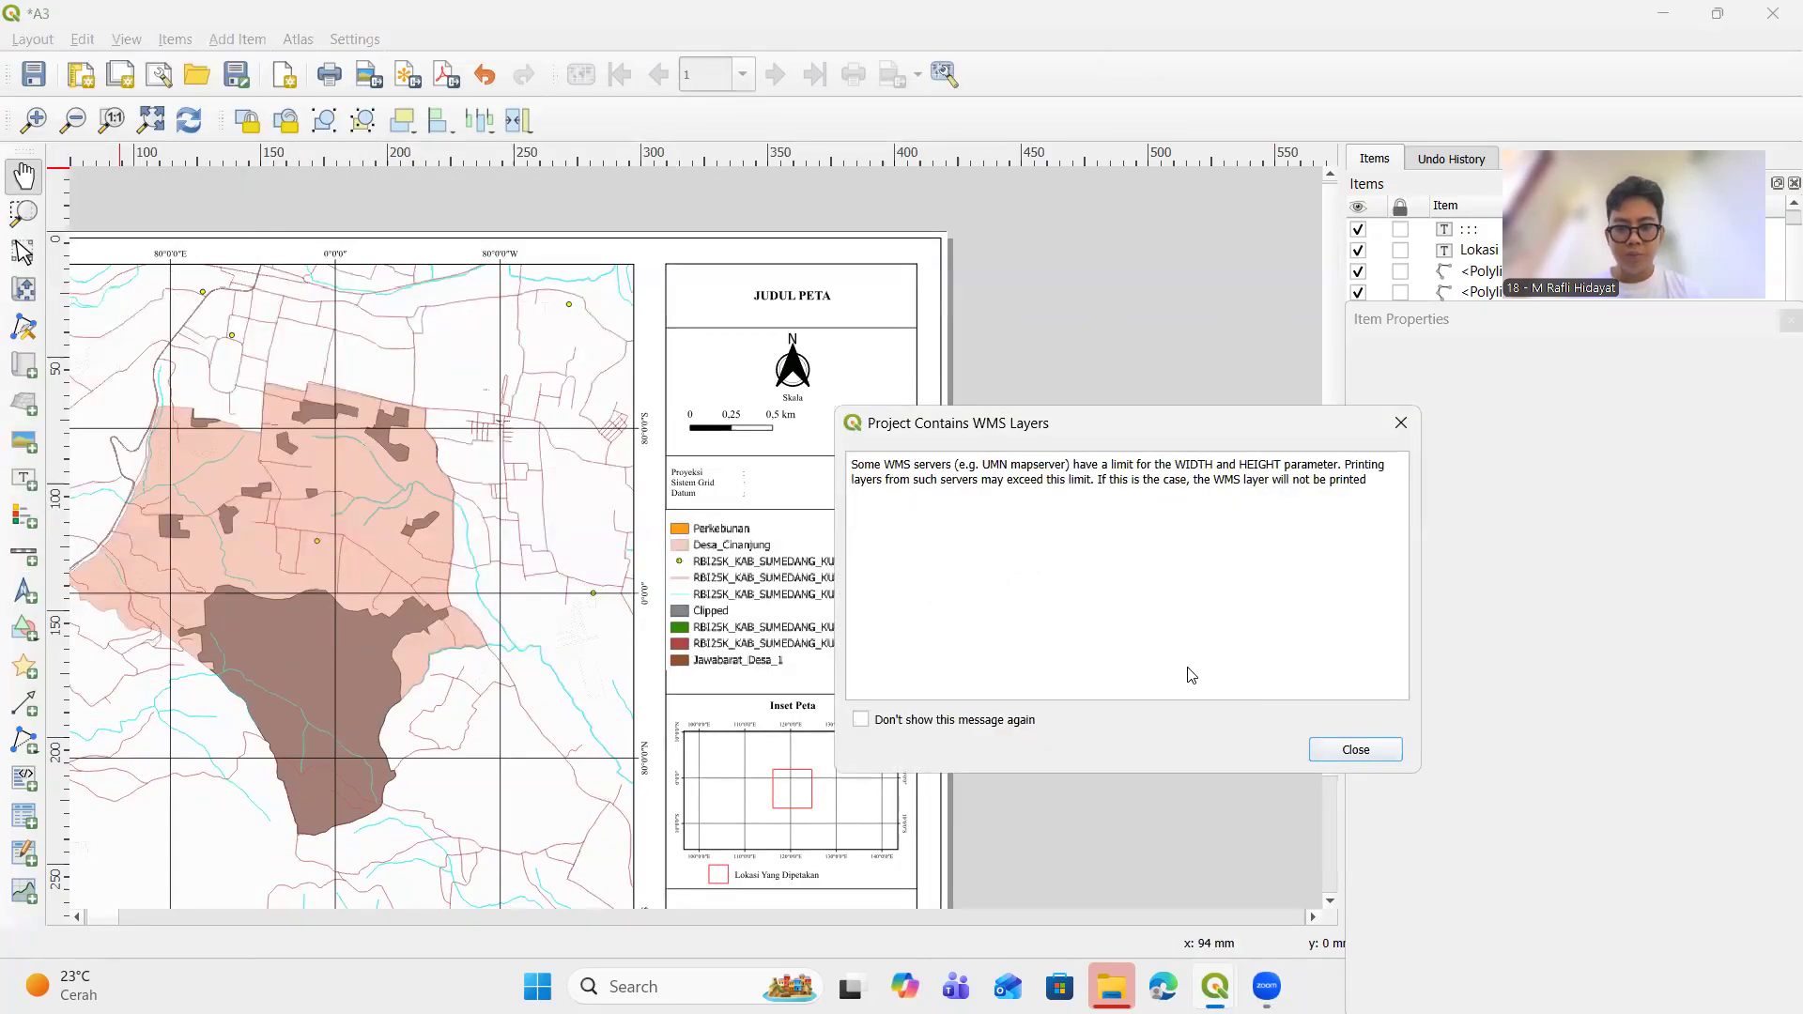
{"action": "left_click", "coordinate": [1351, 751]}
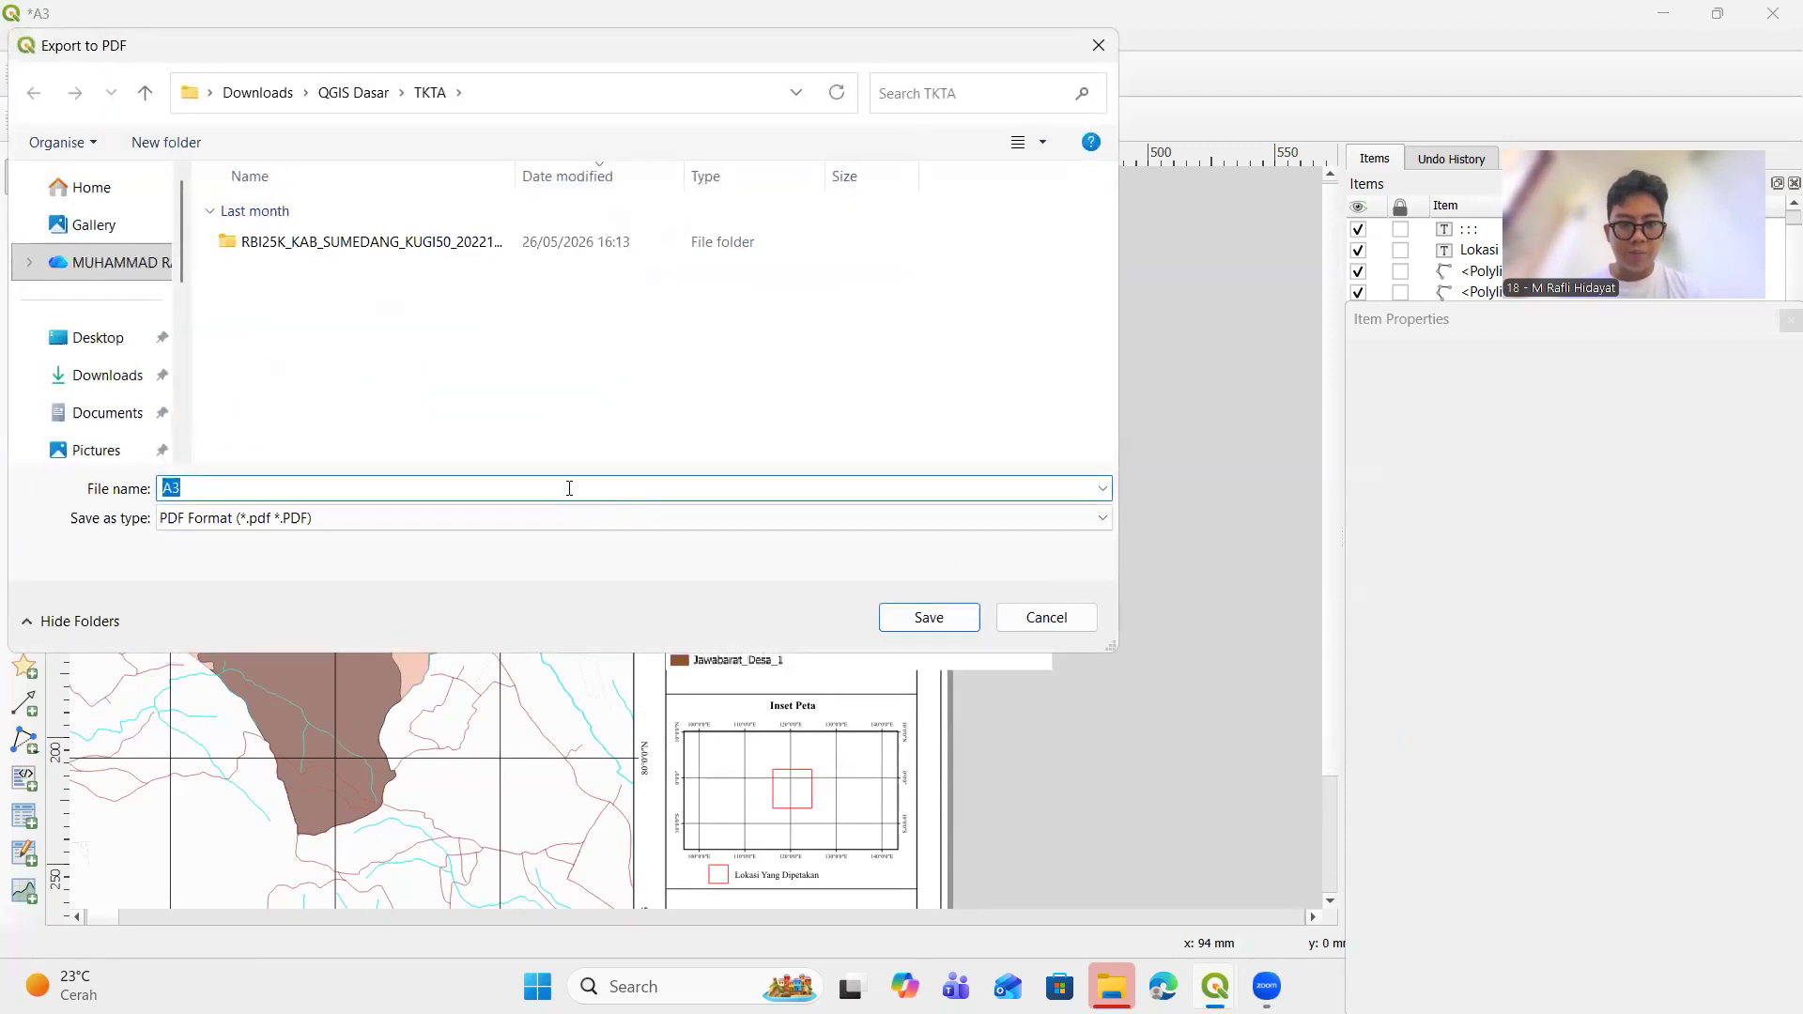
{"action": "left_click", "coordinate": [398, 482]}
{"action": "type", "text": "Latihan CU"}
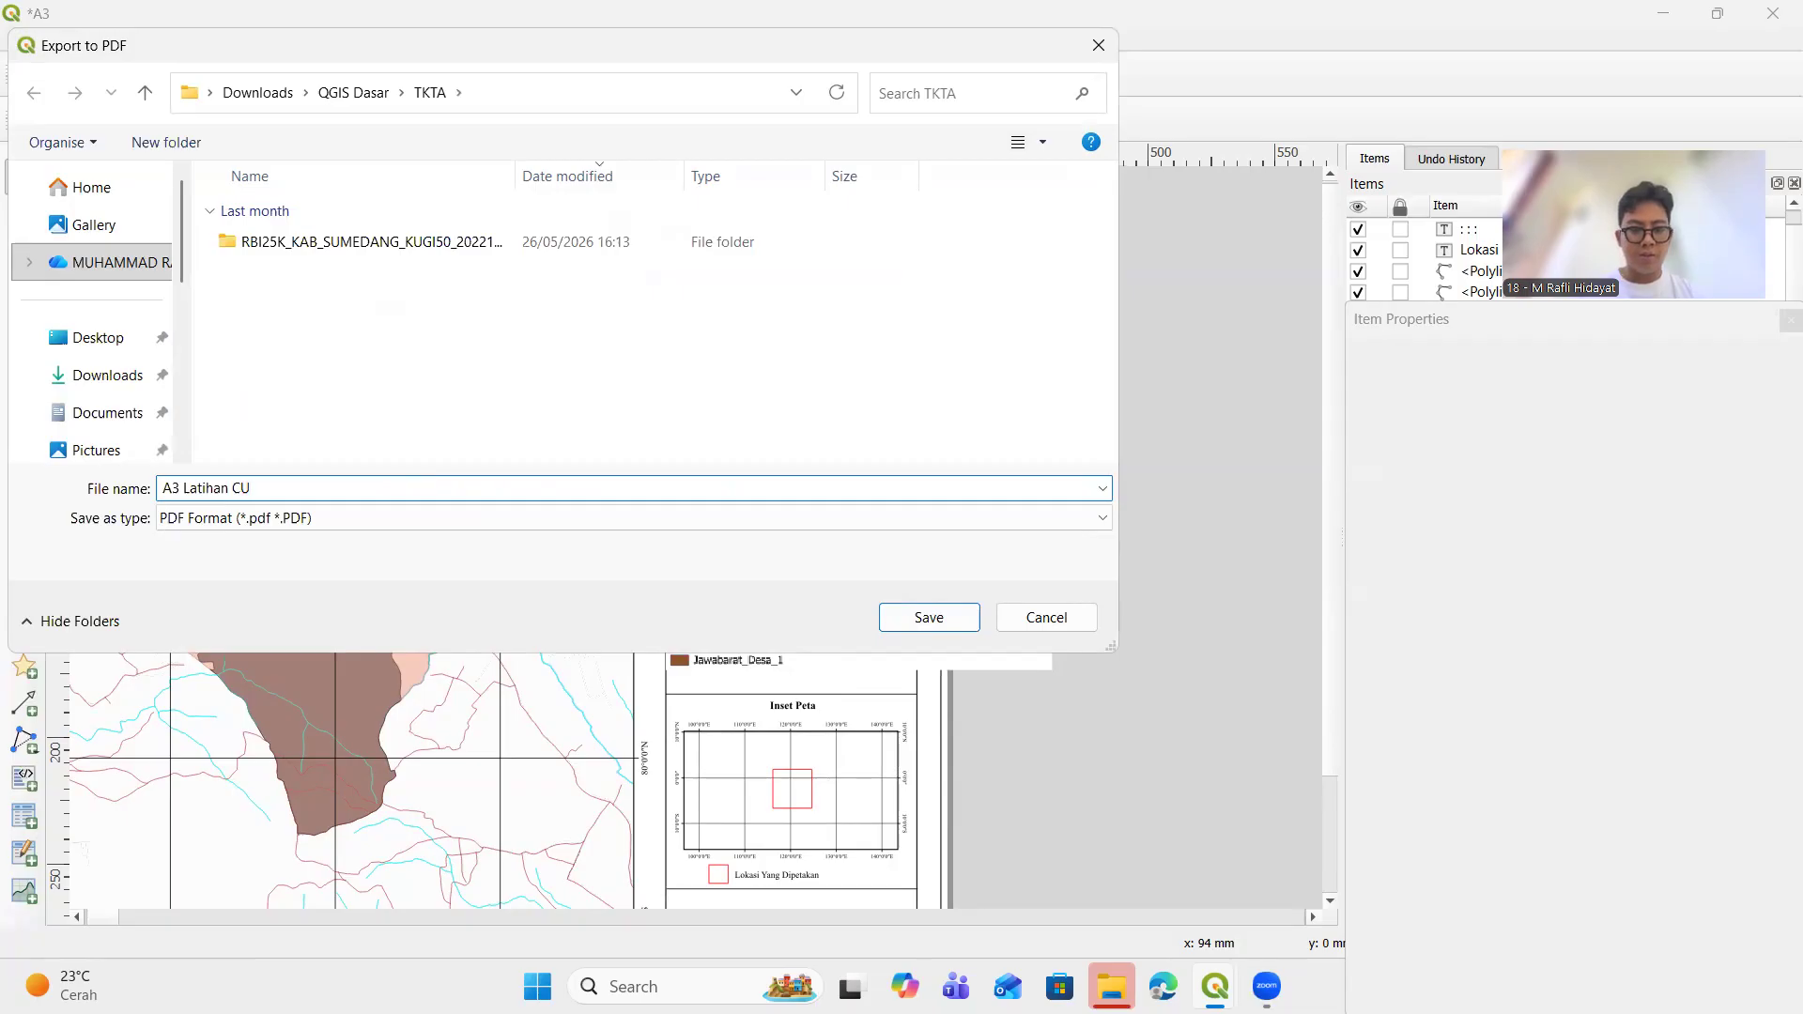
{"action": "key", "text": "BackSpace"}
{"action": "type", "text": "uy"}
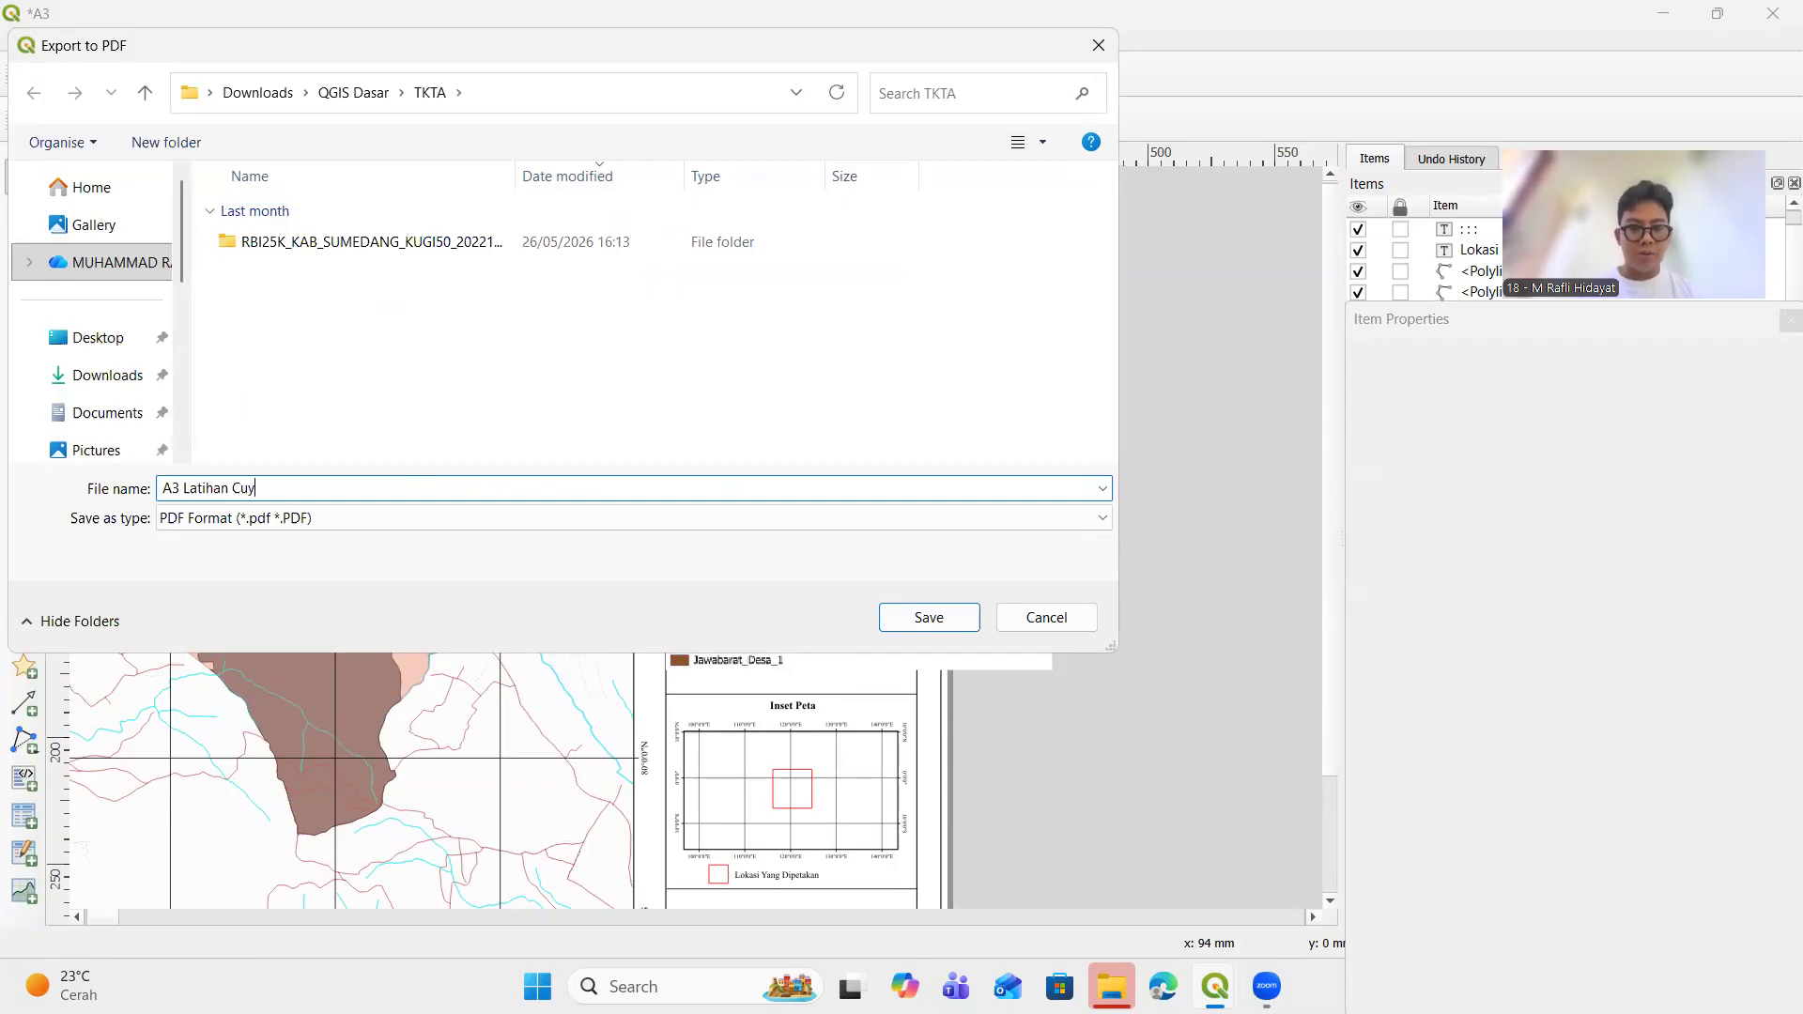
{"action": "left_click", "coordinate": [930, 617]}
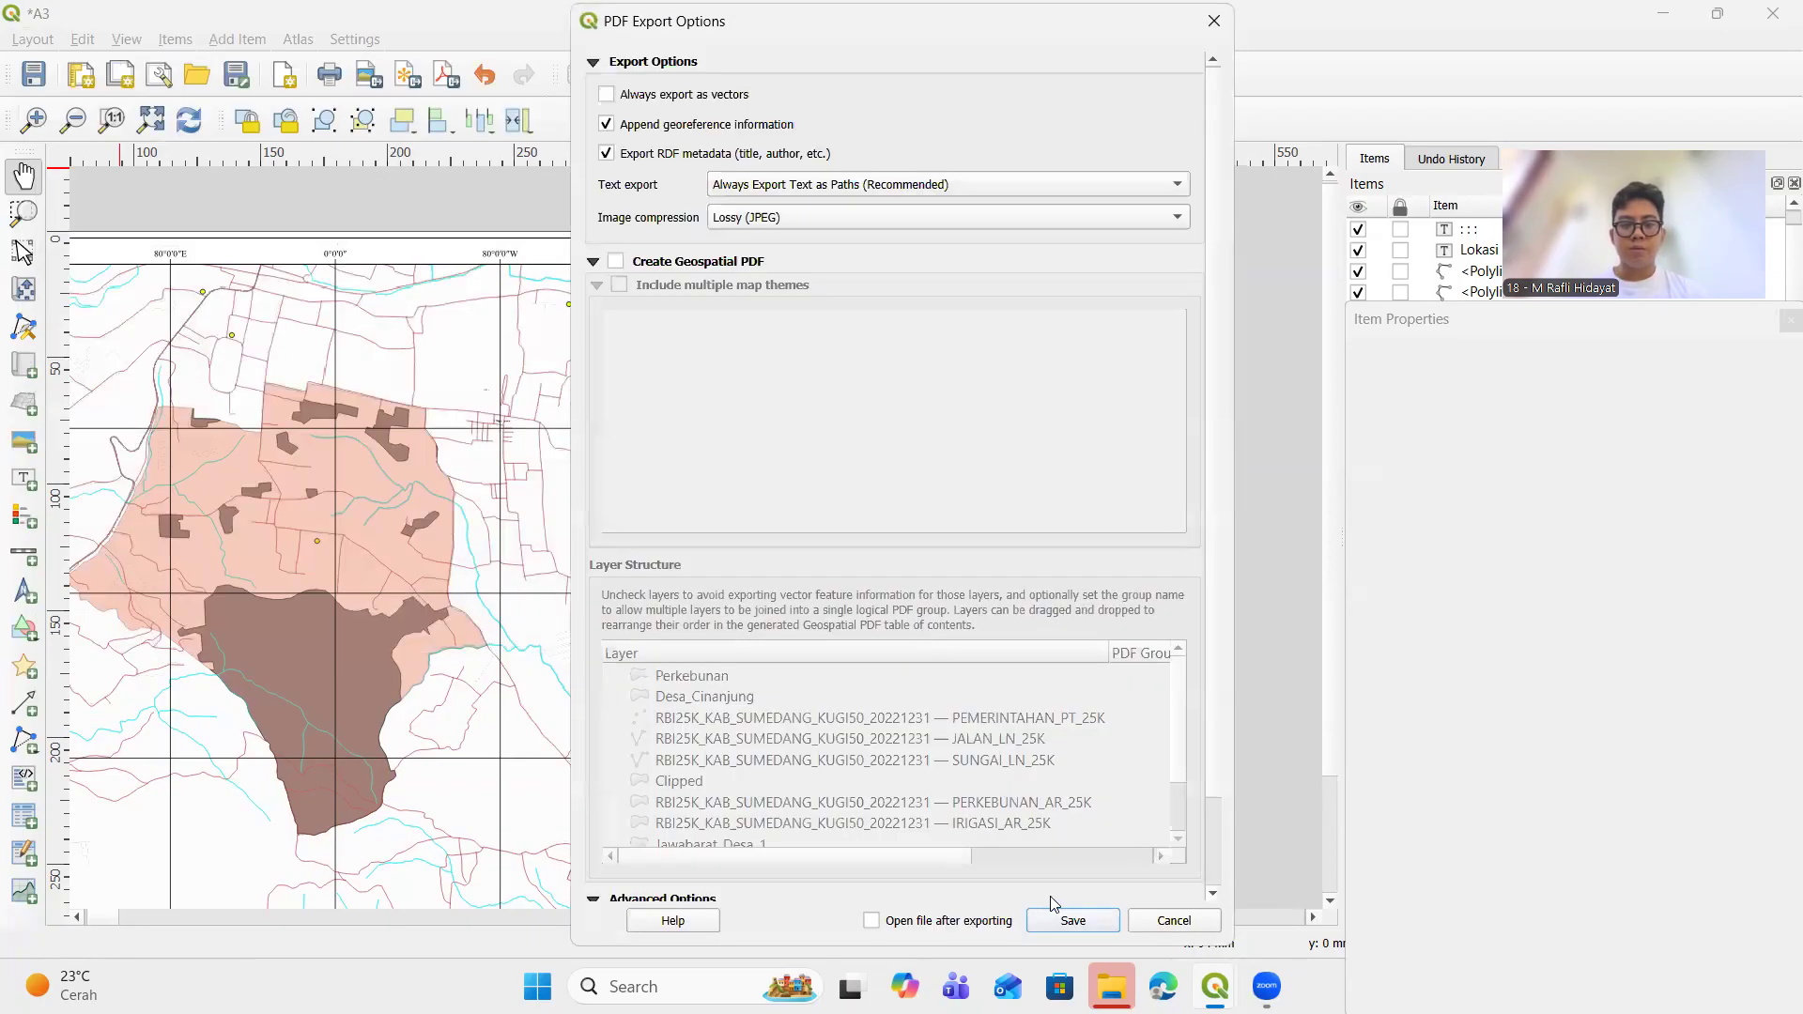
{"action": "left_click", "coordinate": [1069, 921]}
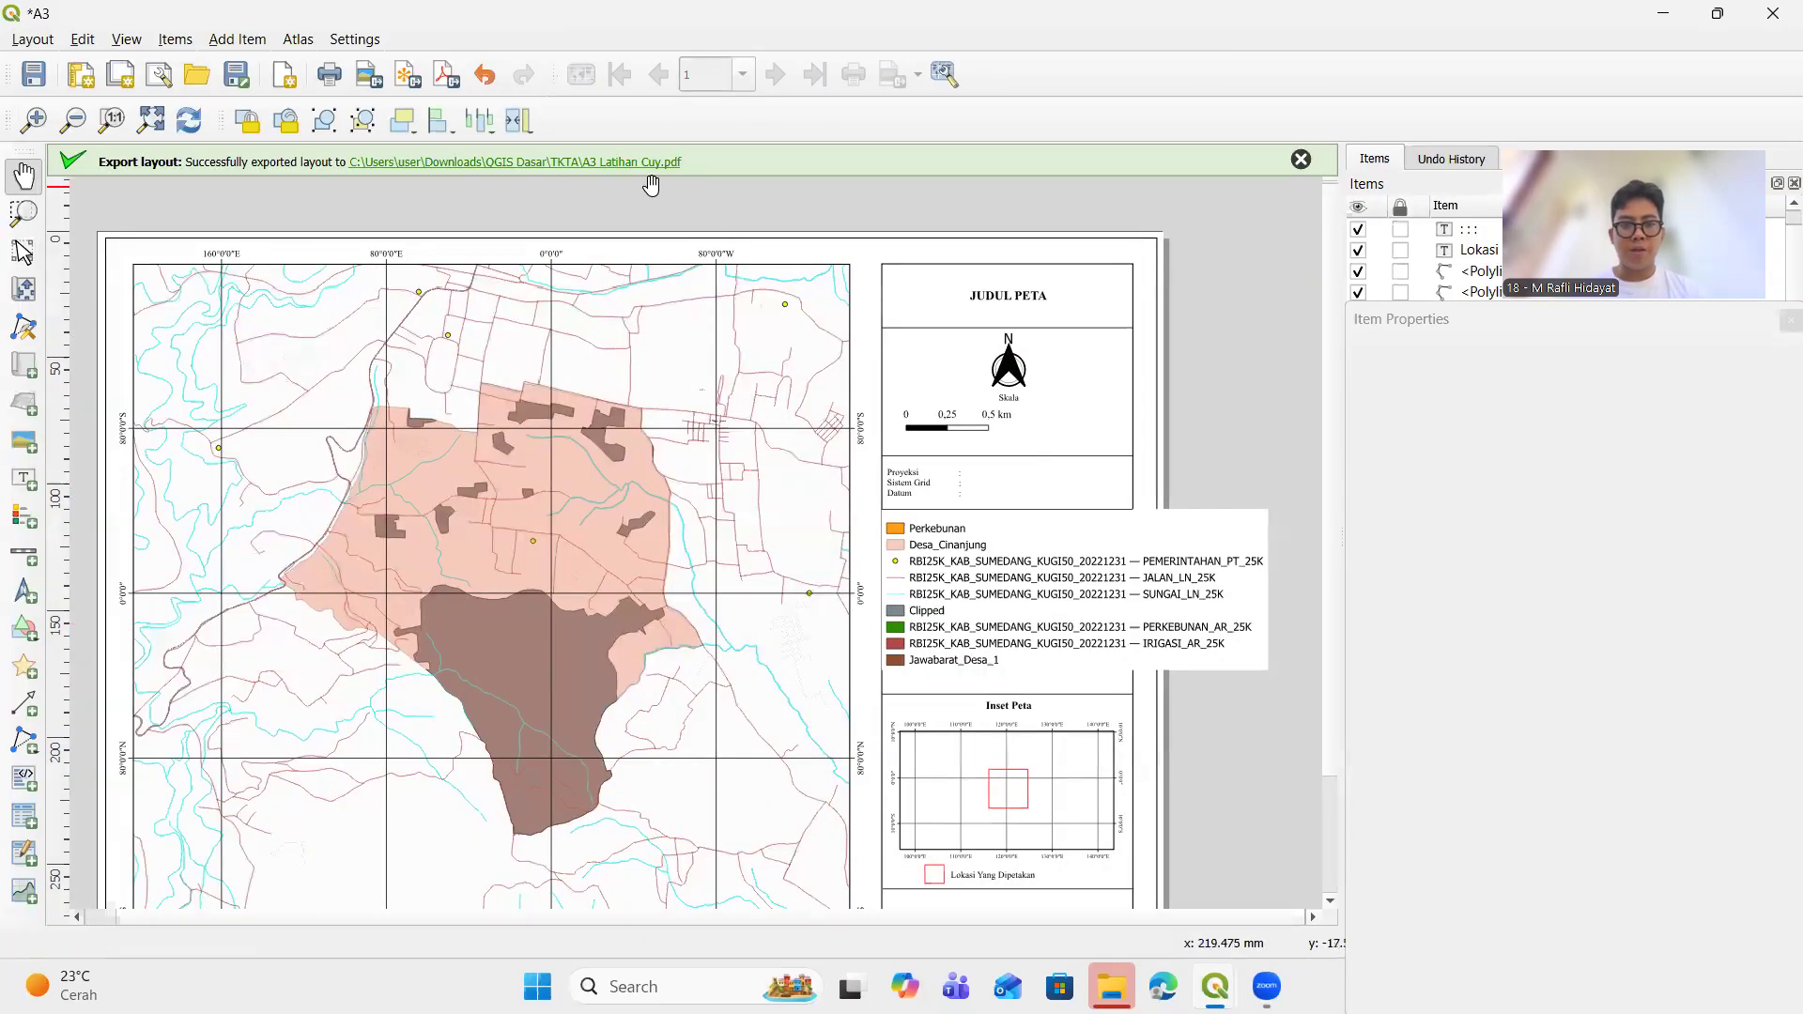
Open the exported A3 Latihan Cuy PDF from its folder in Microsoft Edge and examine the whole map page
{"action": "left_click", "coordinate": [624, 161]}
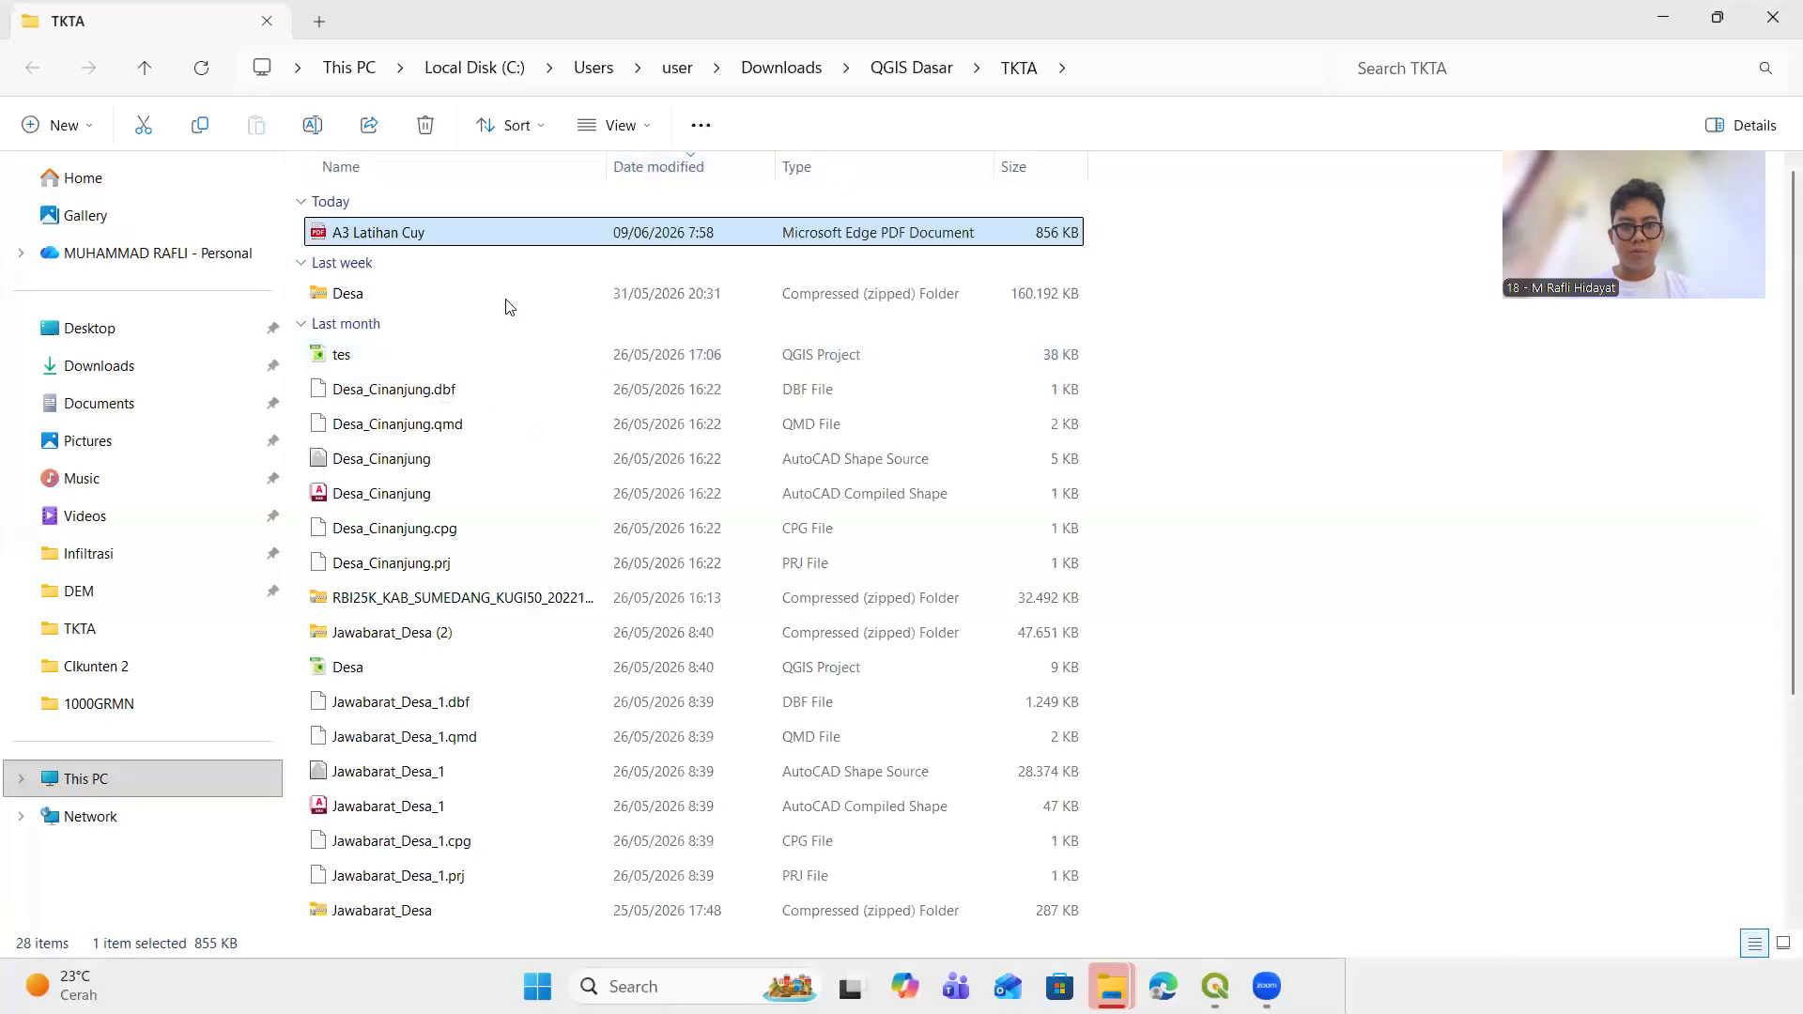
{"action": "double_click", "coordinate": [413, 242]}
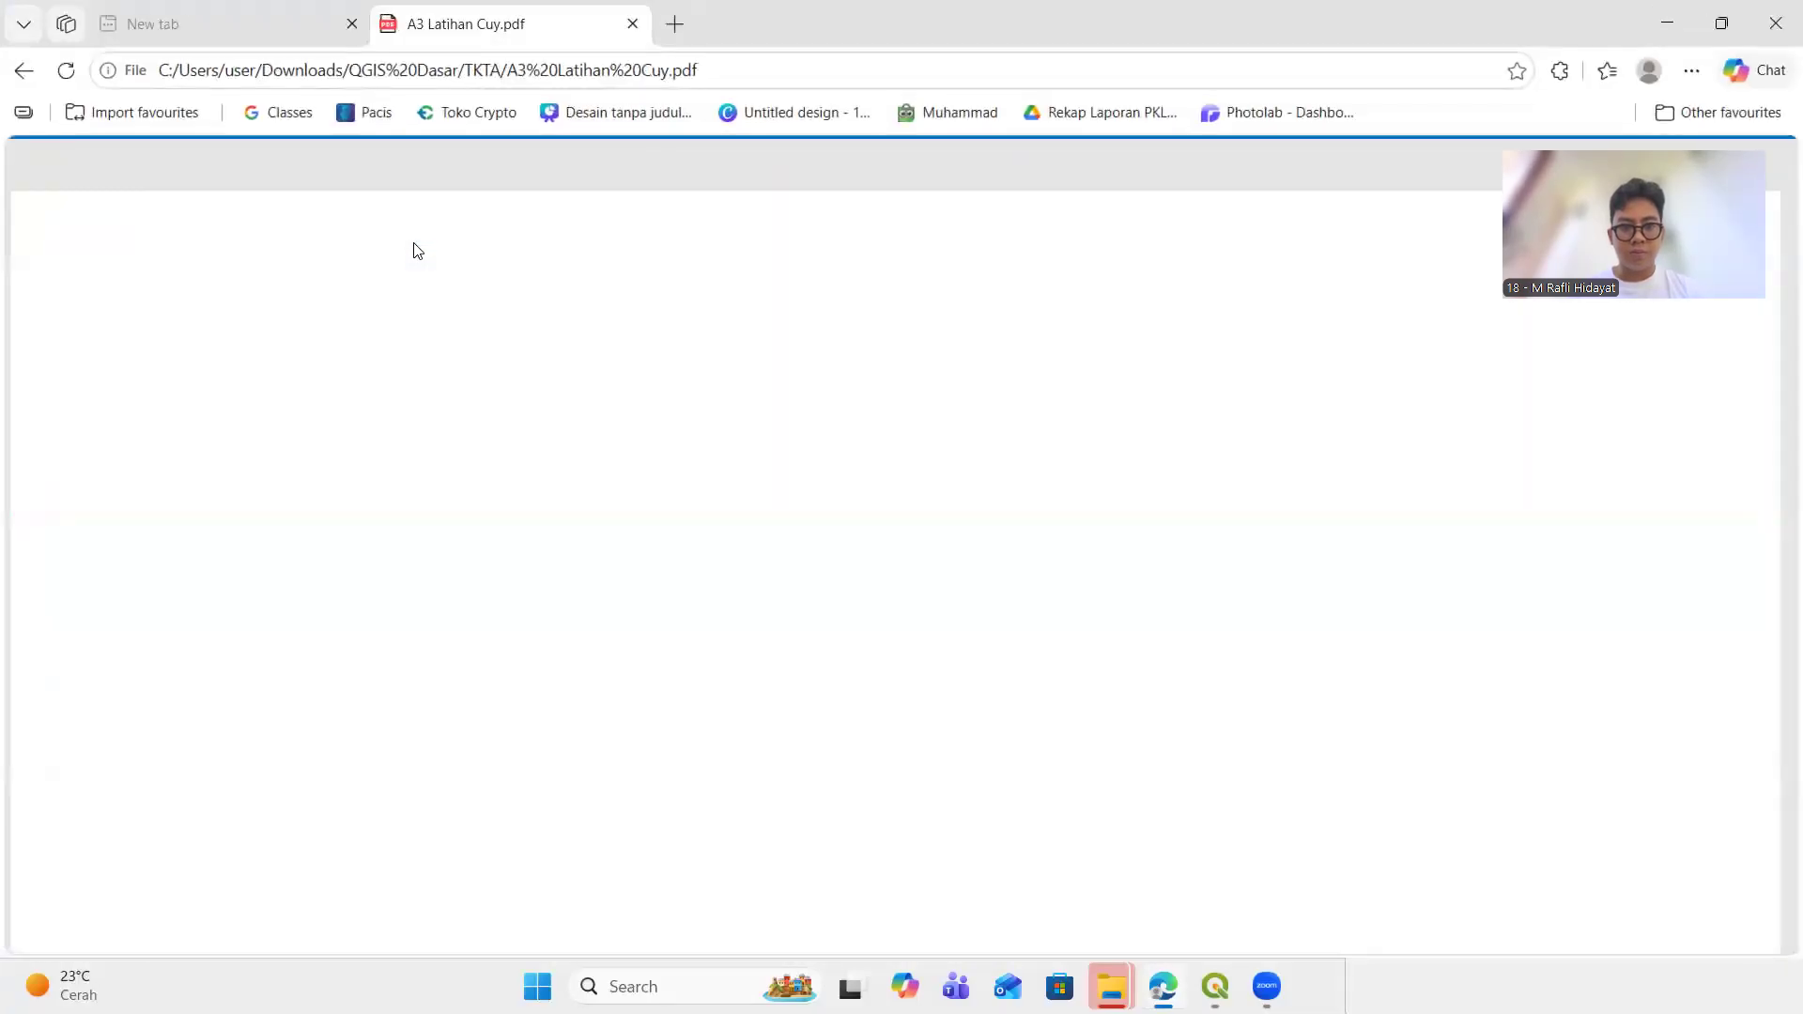
{"action": "scroll", "coordinate": [546, 420], "scroll_direction": "down", "scroll_amount": 4}
{"action": "scroll", "coordinate": [547, 422], "scroll_direction": "down", "scroll_amount": 5}
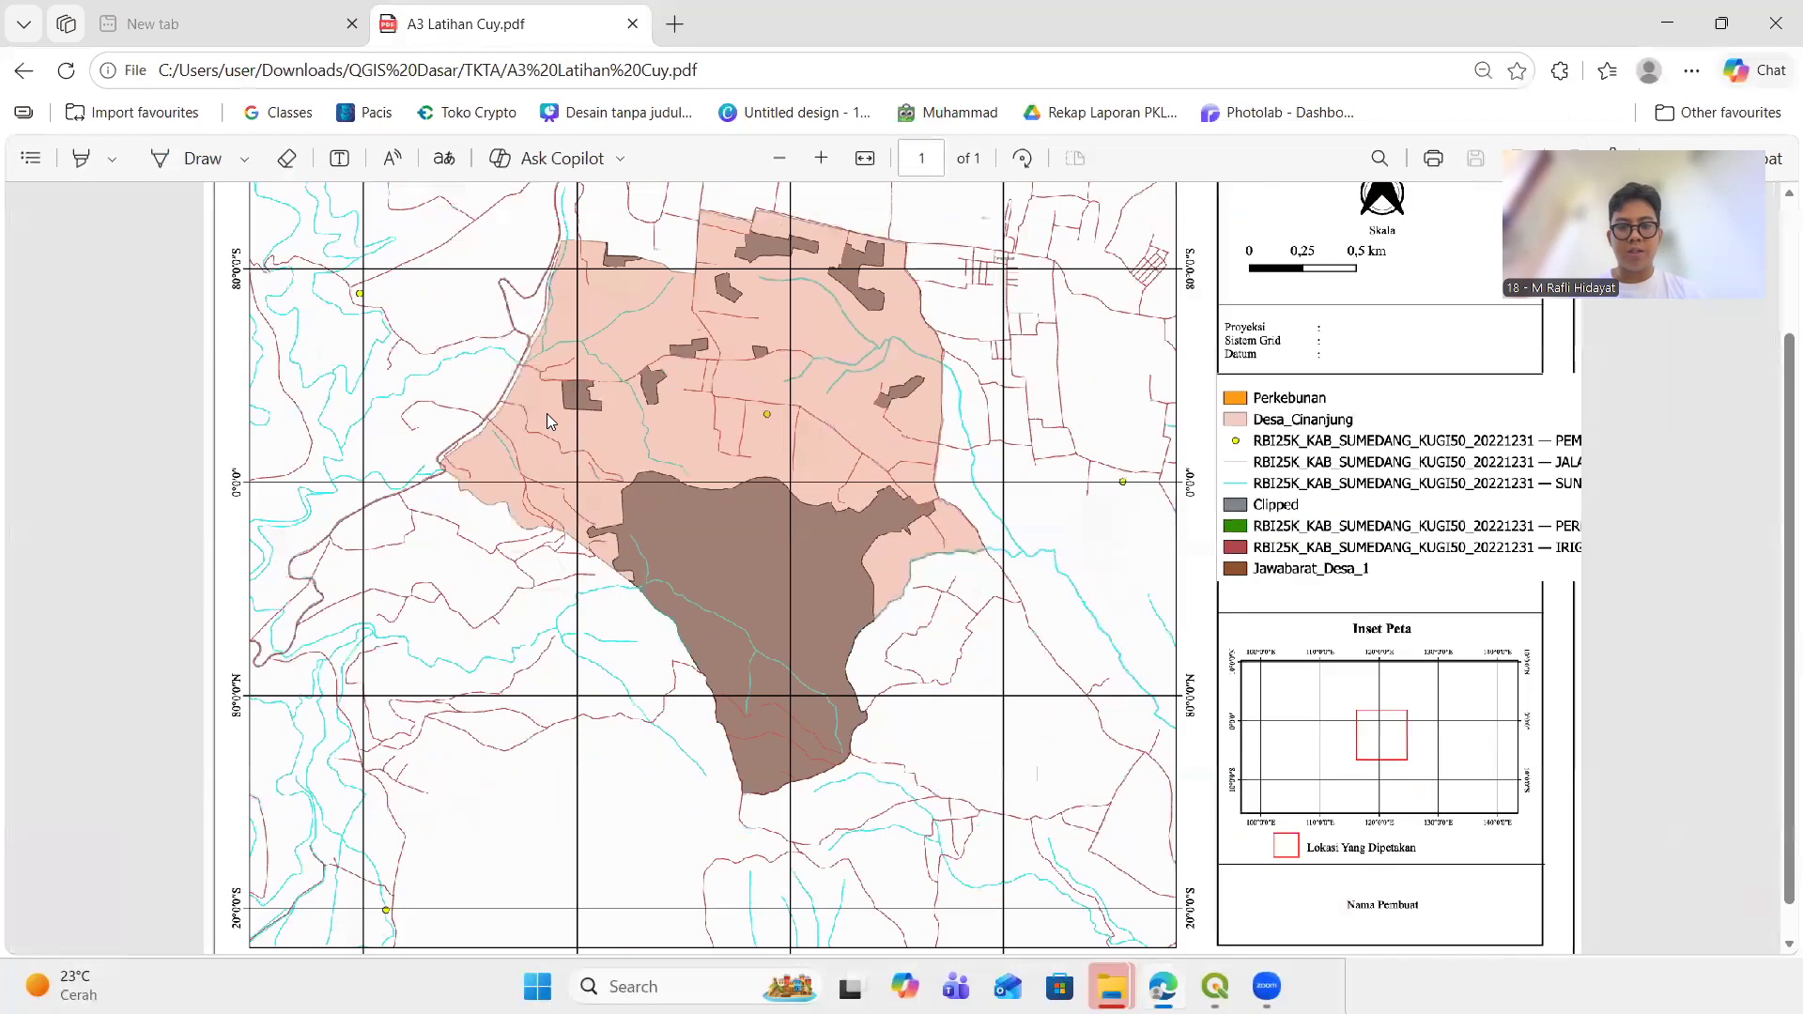
{"action": "scroll", "coordinate": [729, 452], "scroll_direction": "up", "scroll_amount": 3}
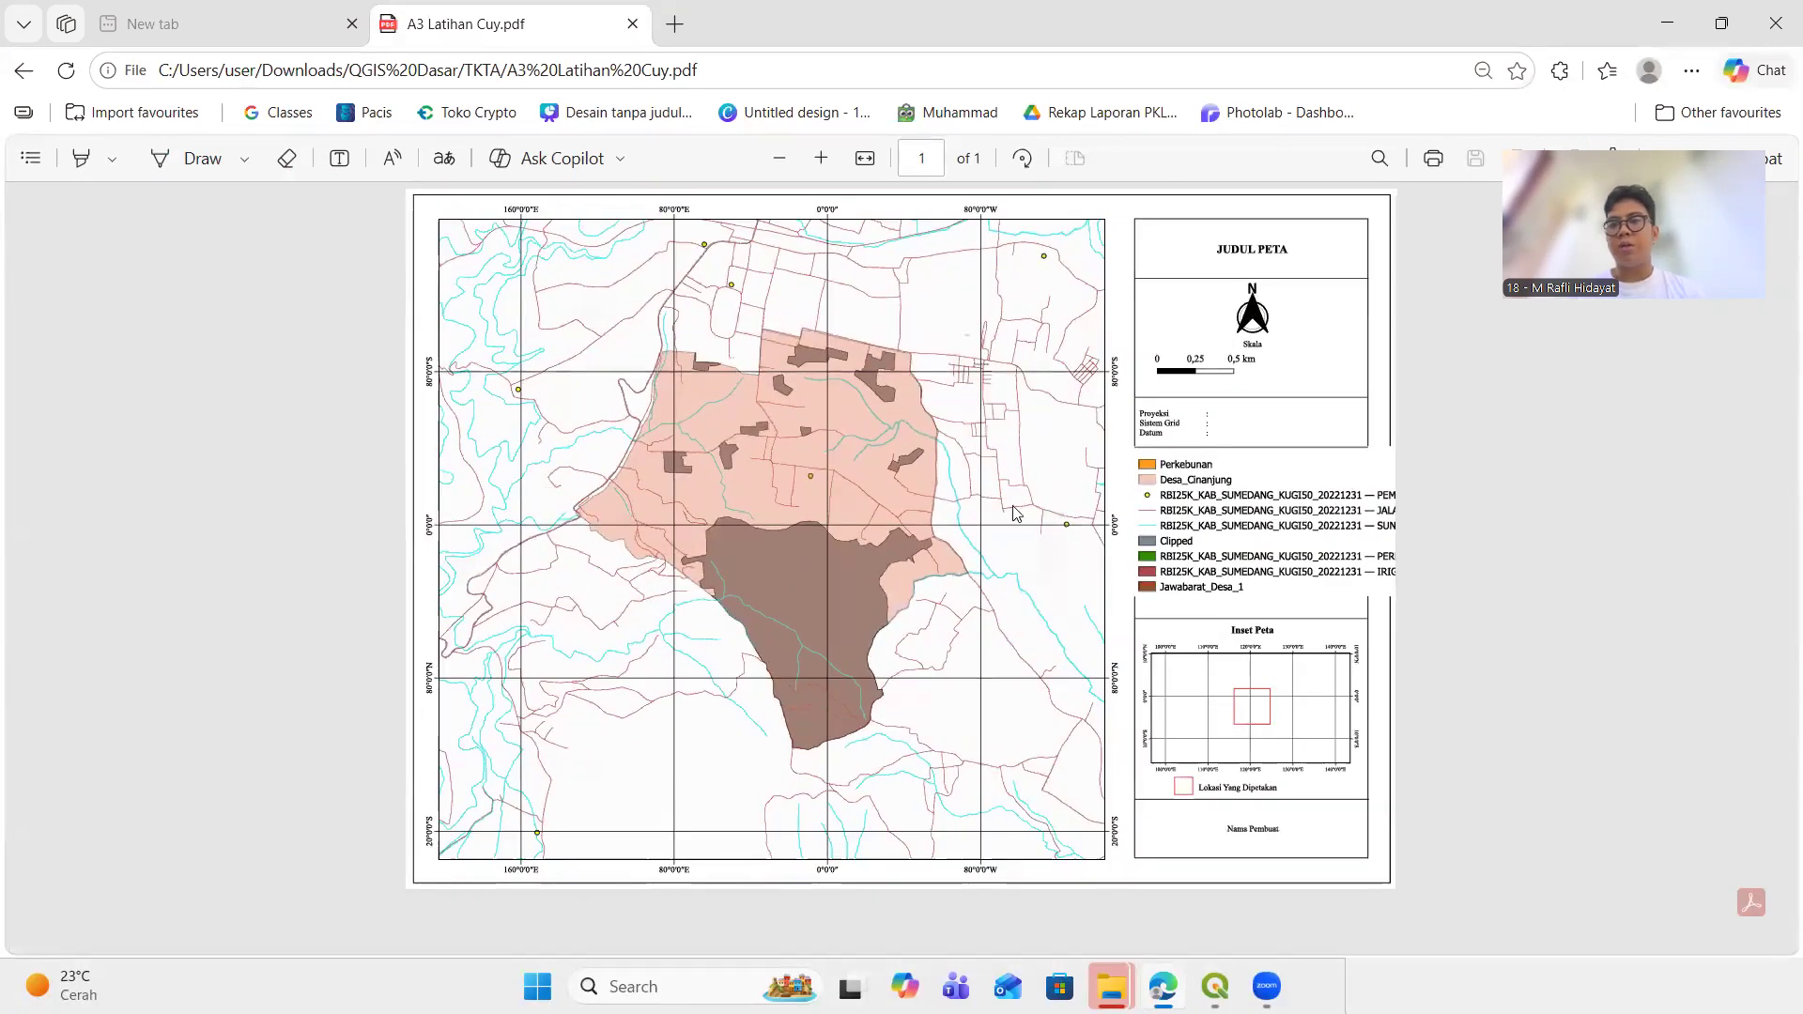